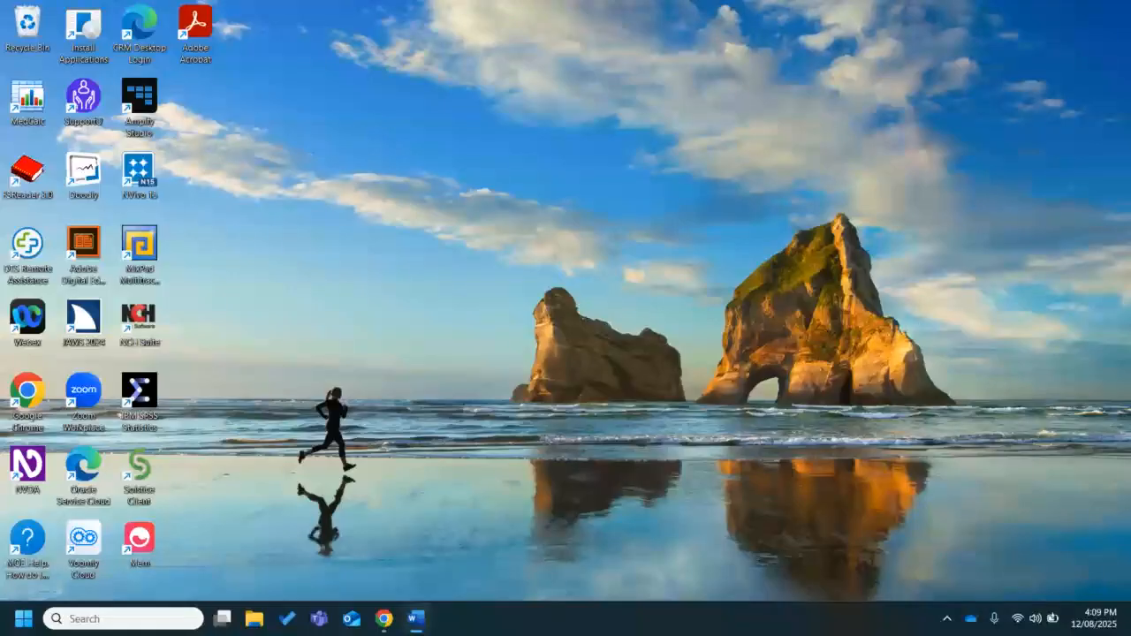
Launch NVivo 15, open the Multi-method sample project, and skip the welcome tour
{"action": "left_click", "coordinate": [111, 619]}
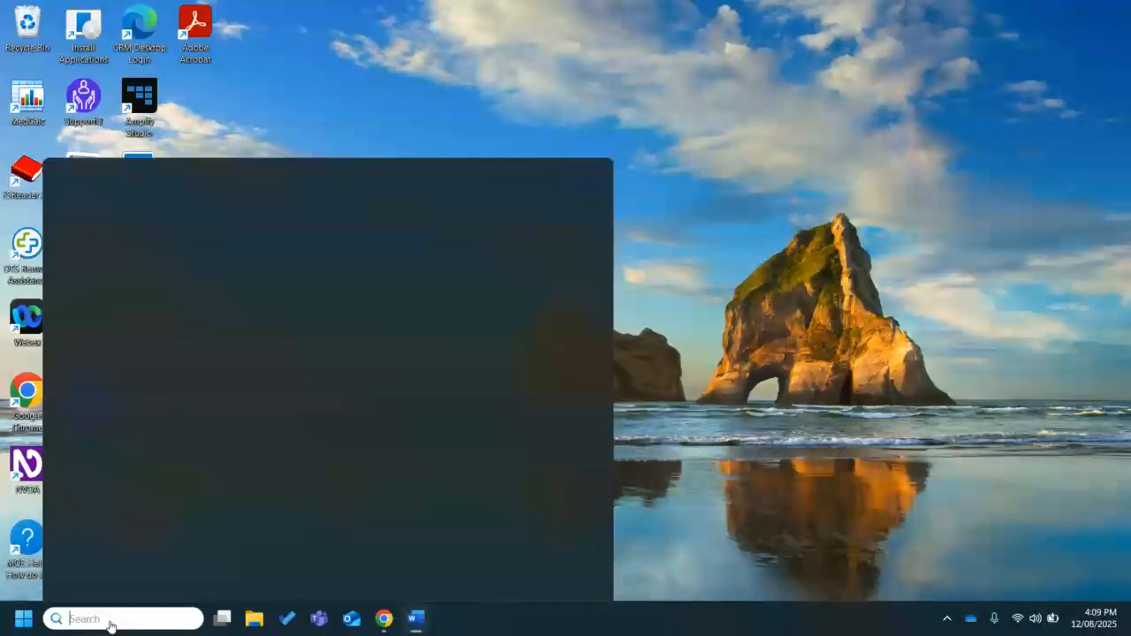
{"action": "type", "text": "nvivo"}
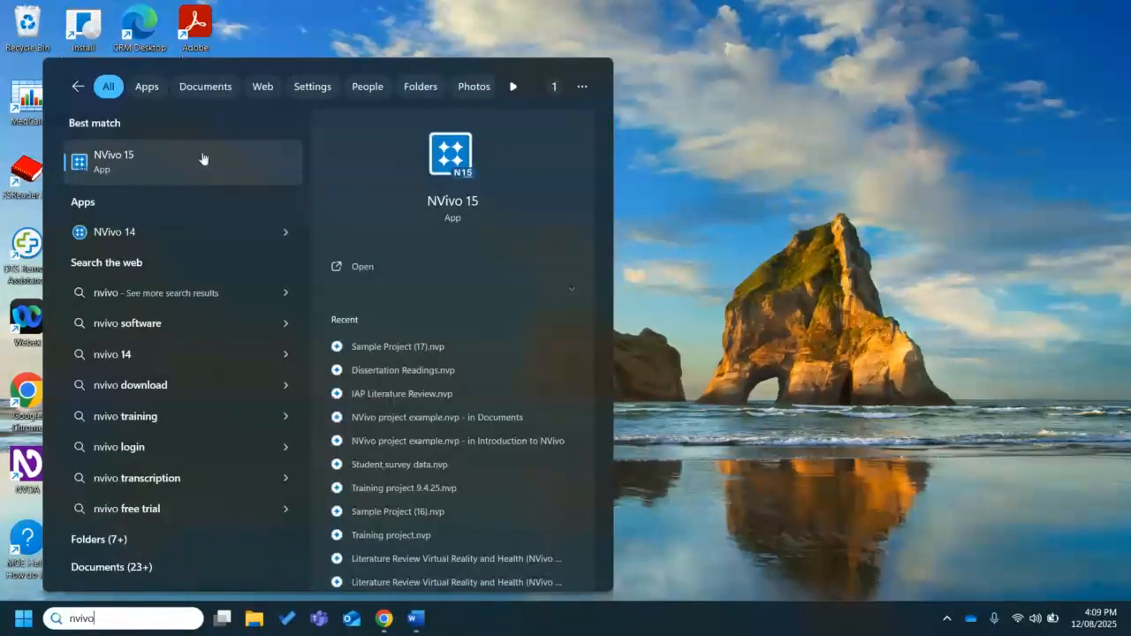
{"action": "left_click", "coordinate": [203, 158]}
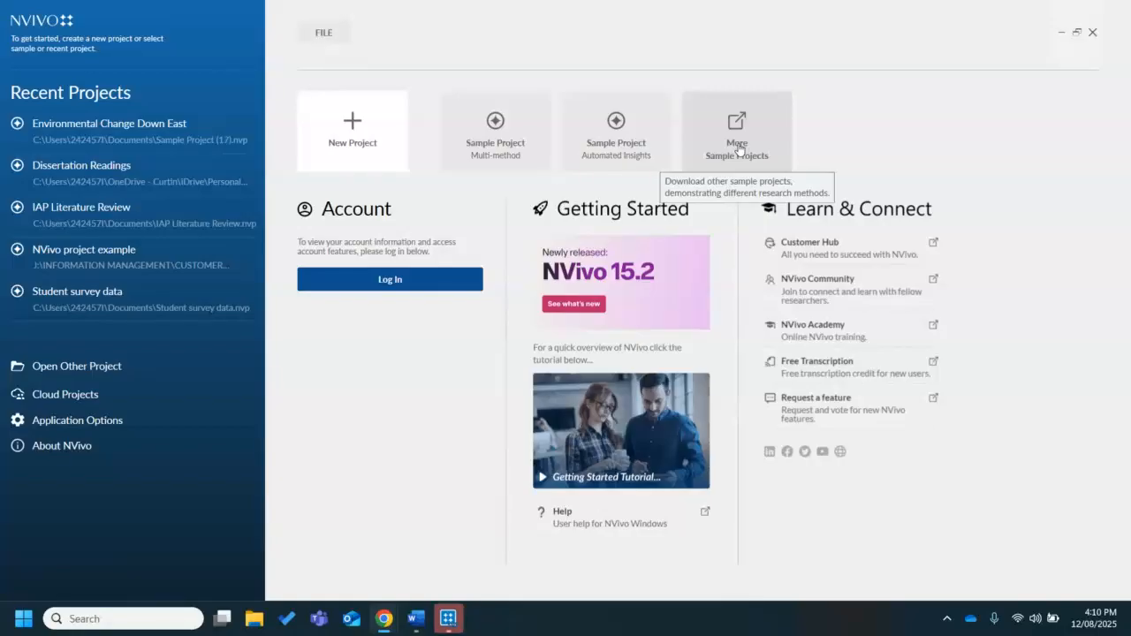
{"action": "left_click", "coordinate": [498, 162]}
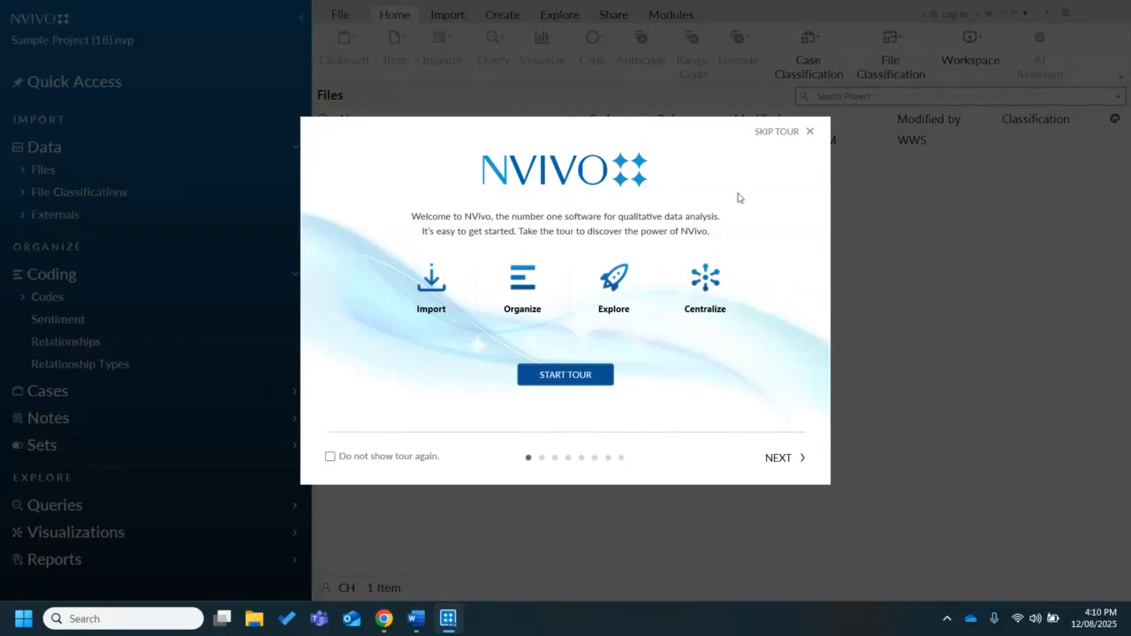
{"action": "left_click", "coordinate": [777, 131]}
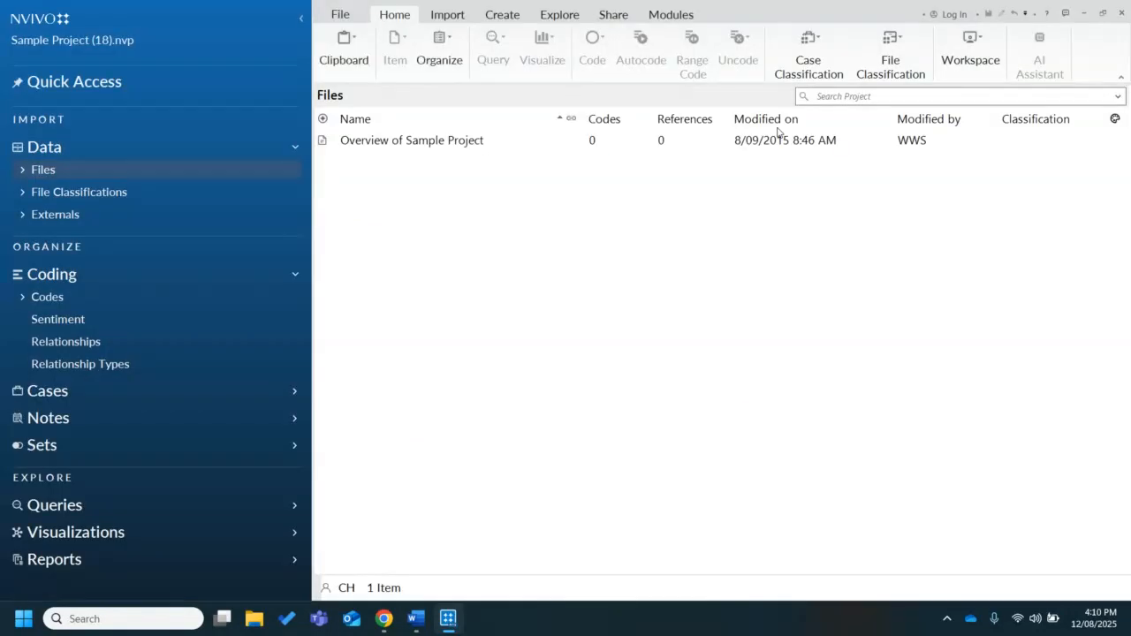
View the Help resources among the file options and return to the project workspace
{"action": "left_click", "coordinate": [338, 15]}
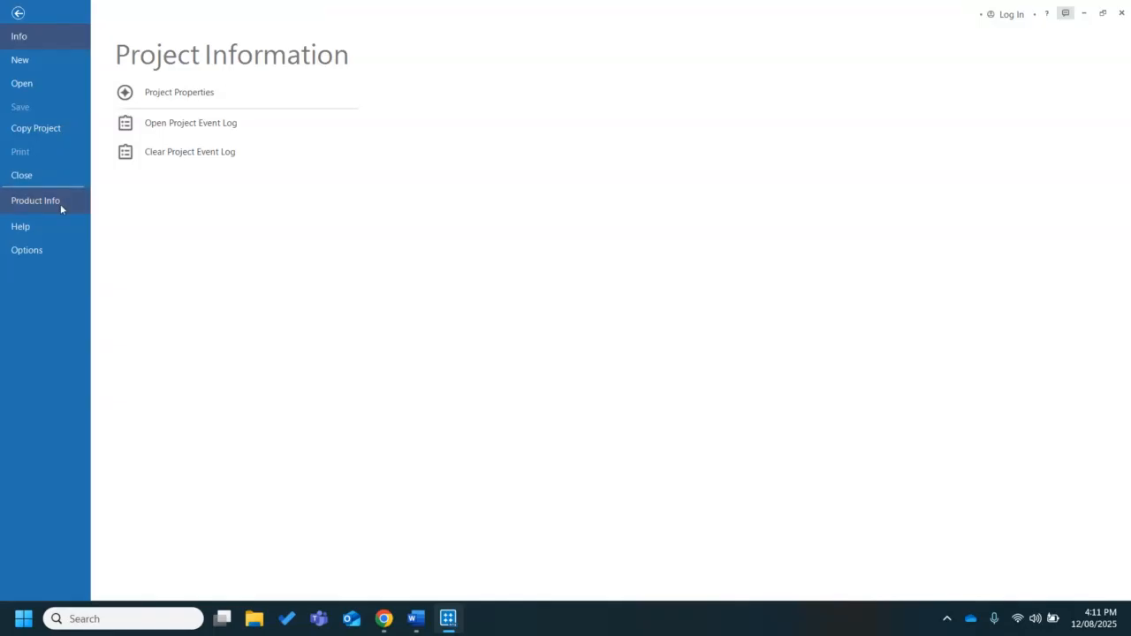
{"action": "left_click", "coordinate": [36, 232]}
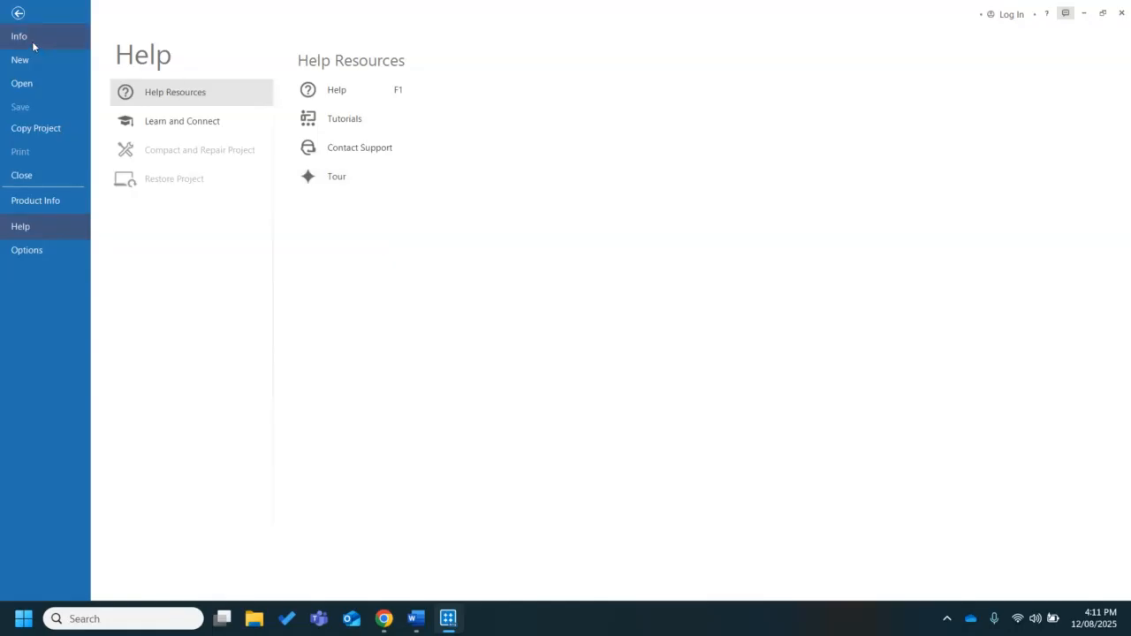
{"action": "left_click", "coordinate": [17, 11]}
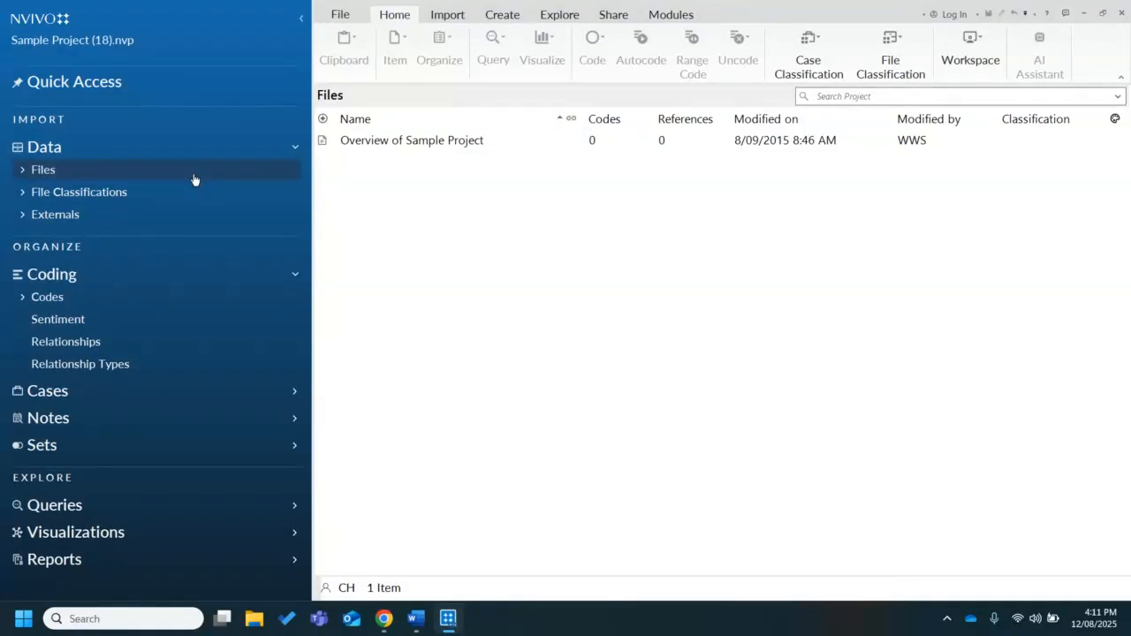
Collapse the Coding and Data groups in the navigation list, and expand Data again
{"action": "left_click", "coordinate": [157, 279]}
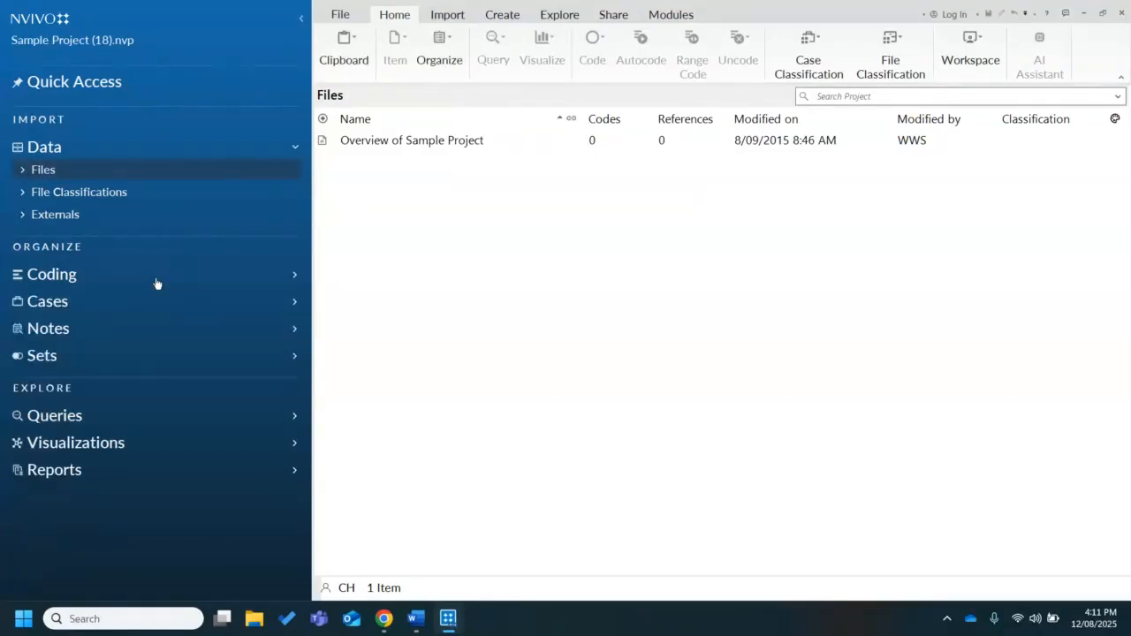
{"action": "left_click", "coordinate": [226, 147]}
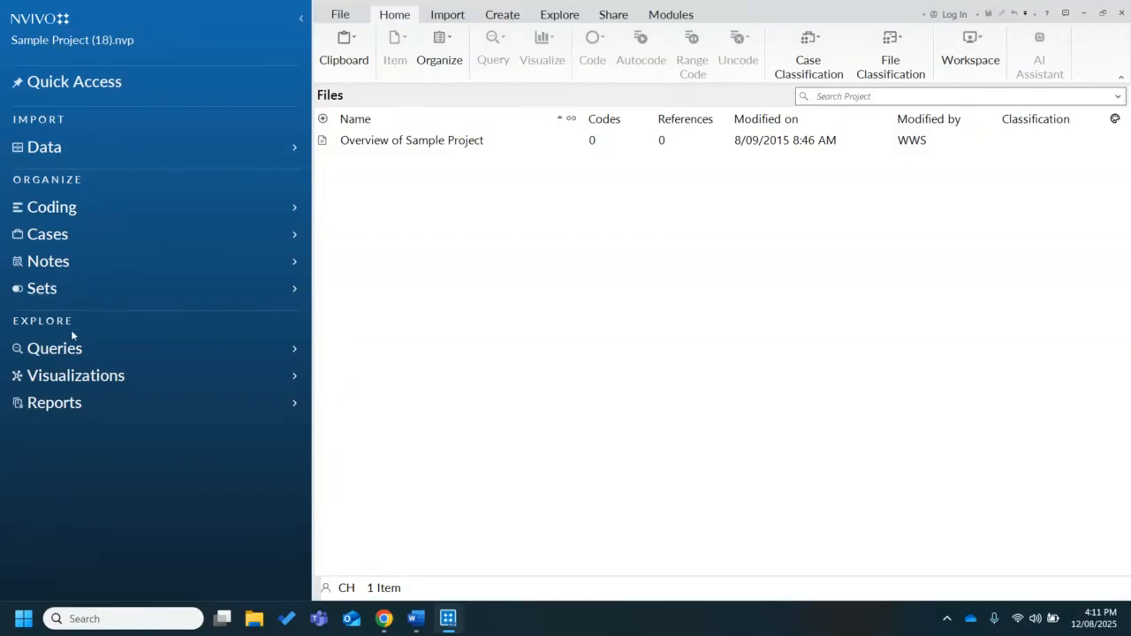
{"action": "left_click", "coordinate": [45, 145]}
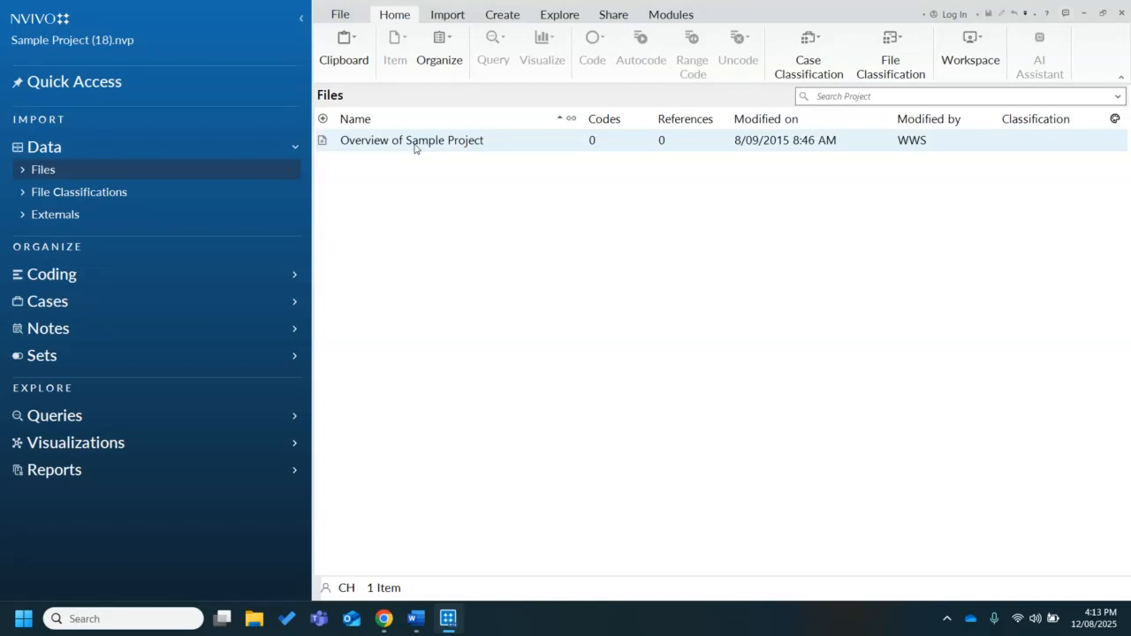
Open the Overview of Sample Project document to examine its contents, and close it
{"action": "double_click", "coordinate": [414, 148]}
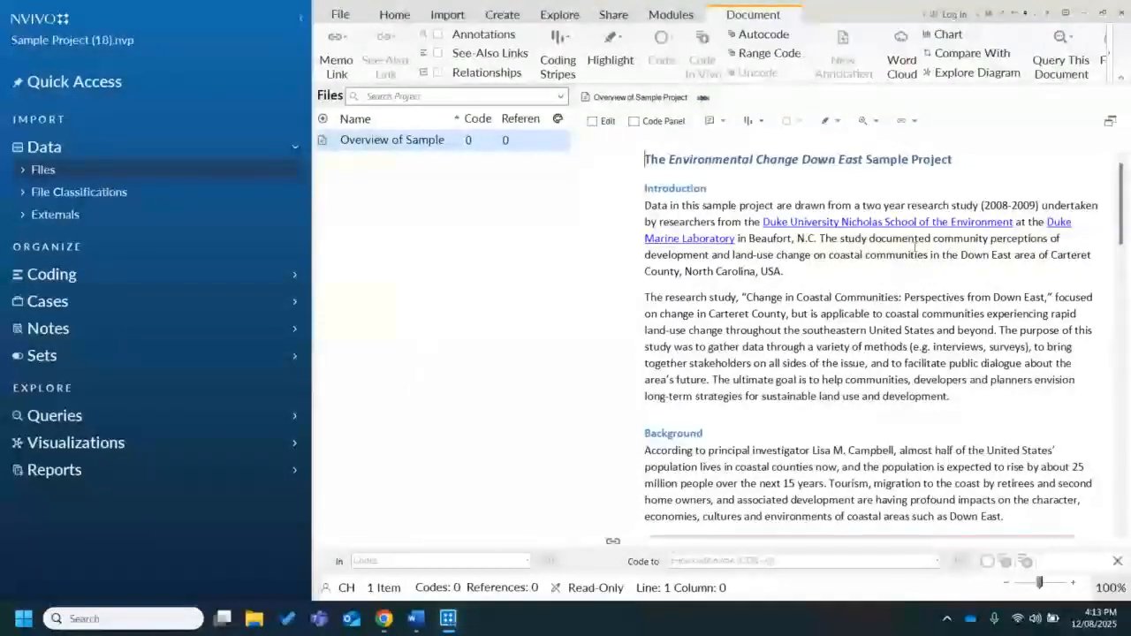
{"action": "left_click_drag", "start_coordinate": [1128, 233], "coordinate": [1102, 168]}
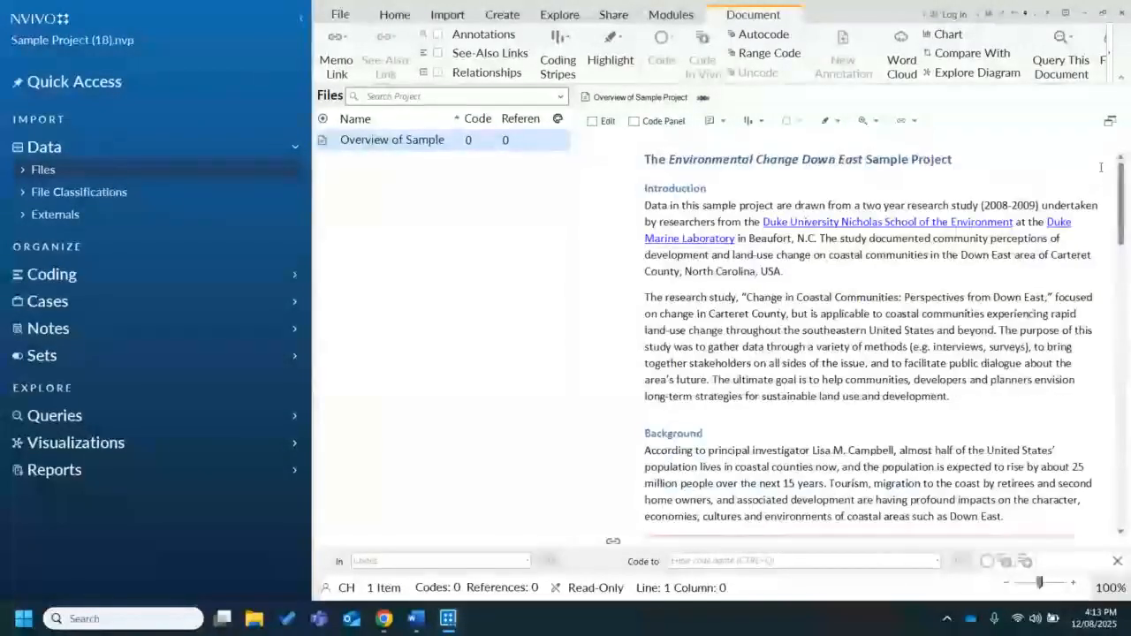
{"action": "left_click", "coordinate": [1100, 167]}
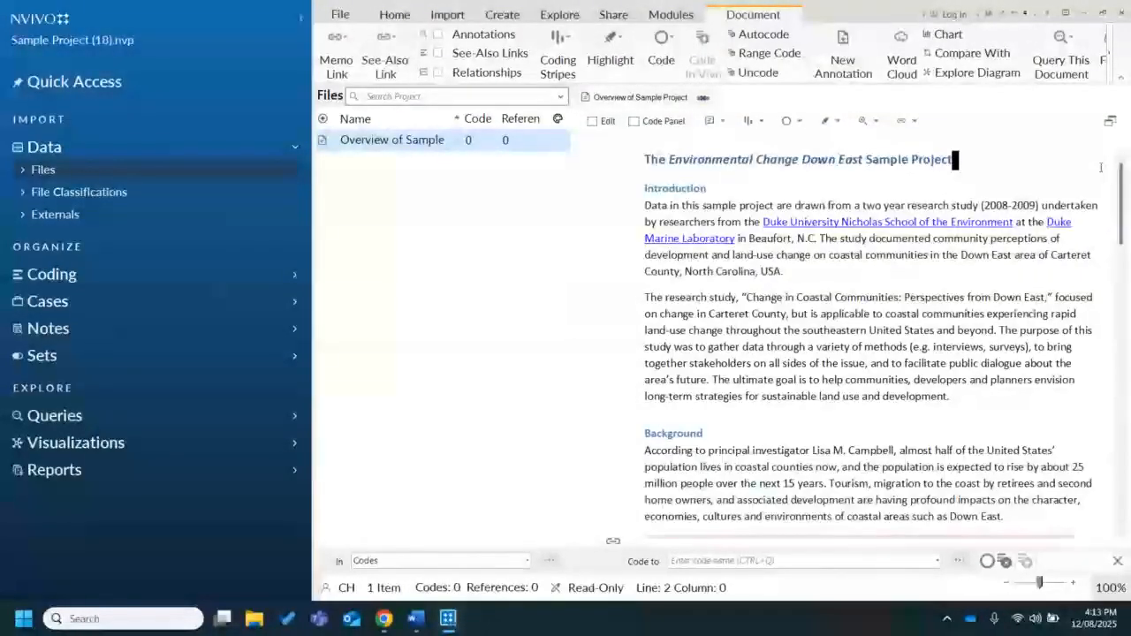
{"action": "left_click", "coordinate": [703, 98]}
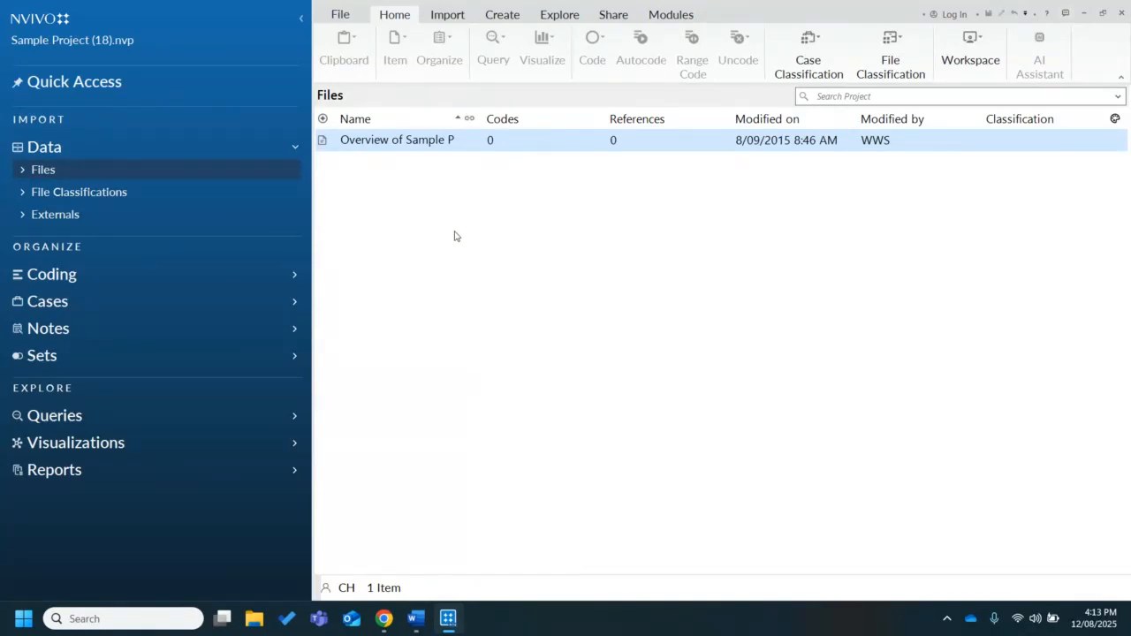
Expand Files and examine the Area and Township, Interviews, Literature, News Articles and Survey folders
{"action": "left_click", "coordinate": [21, 173]}
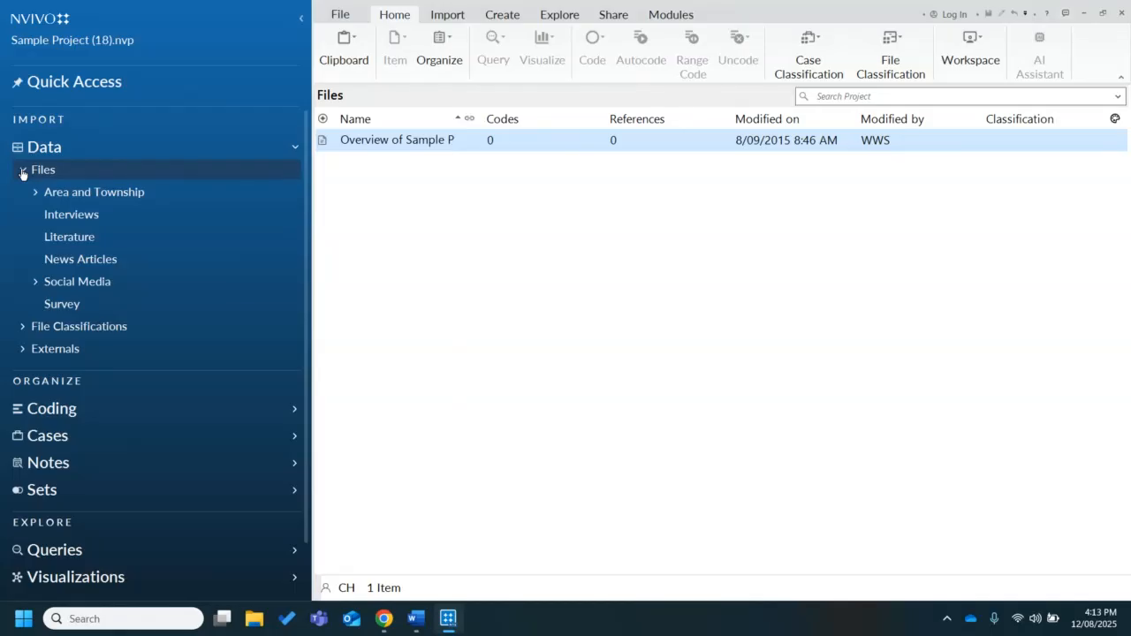
{"action": "left_click", "coordinate": [93, 191]}
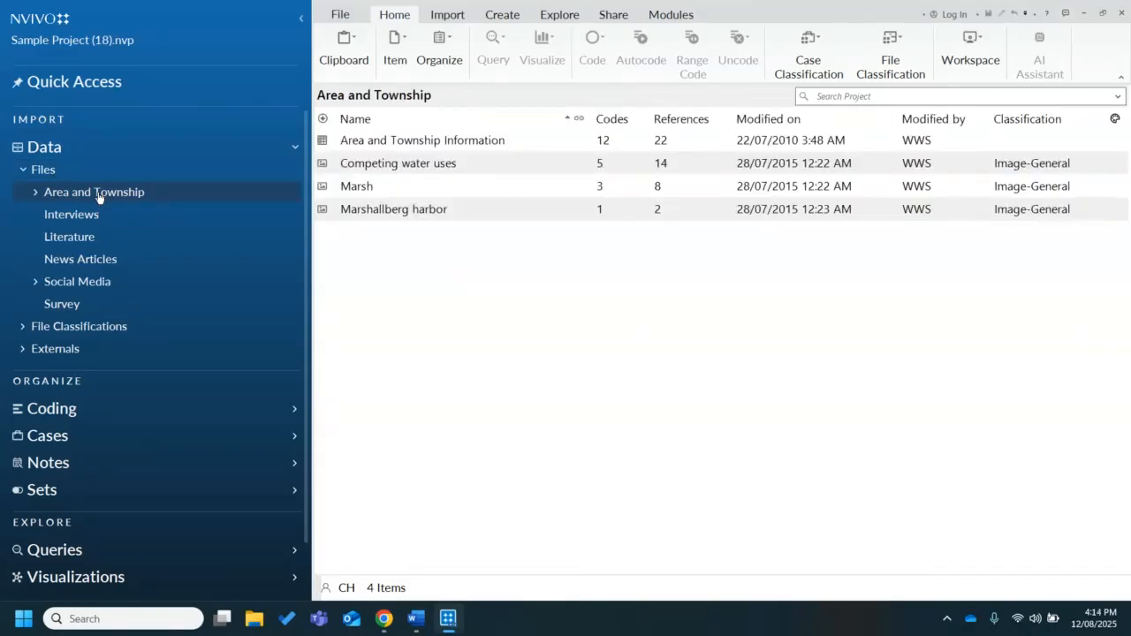
{"action": "left_click", "coordinate": [95, 217]}
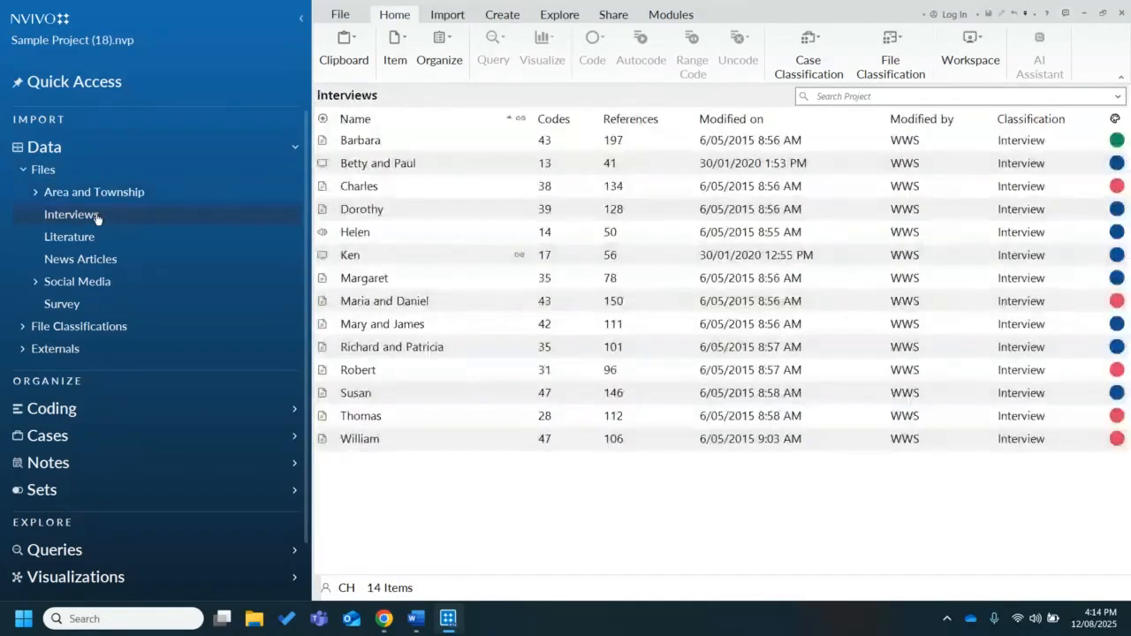
{"action": "left_click", "coordinate": [104, 246]}
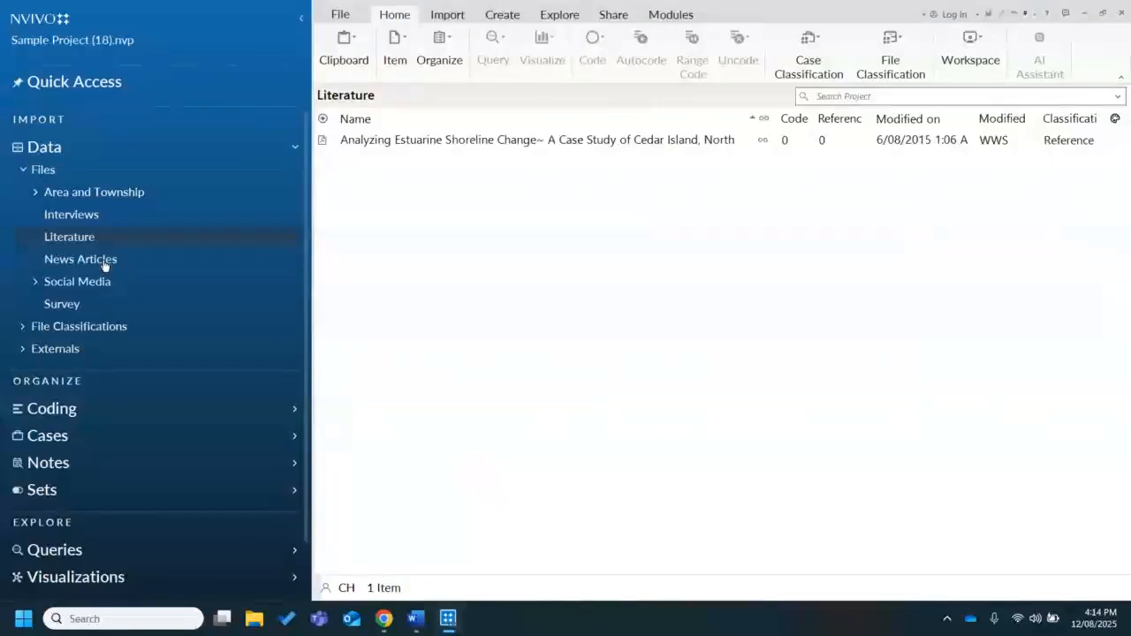
{"action": "left_click", "coordinate": [104, 261]}
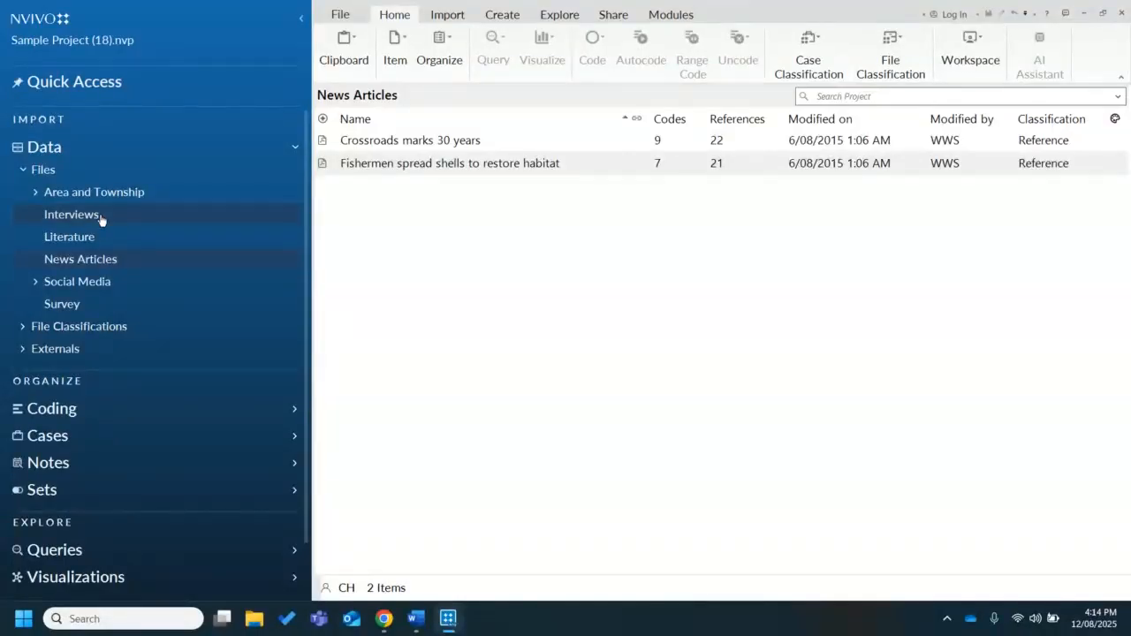
{"action": "left_click", "coordinate": [100, 217]}
{"action": "left_click", "coordinate": [104, 239]}
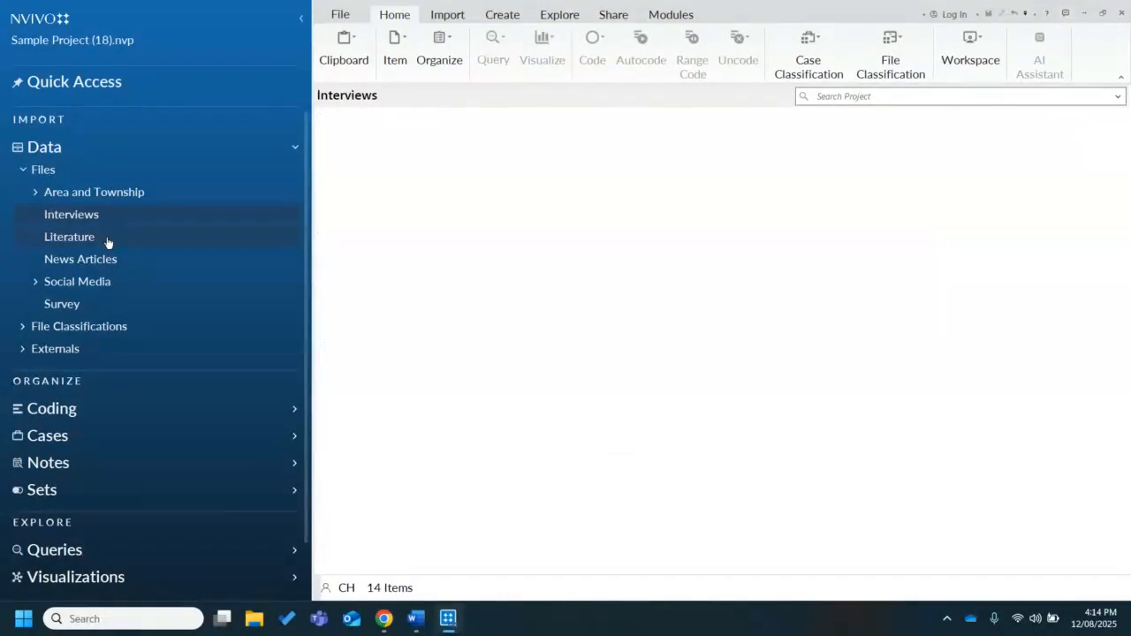
{"action": "left_click", "coordinate": [109, 310]}
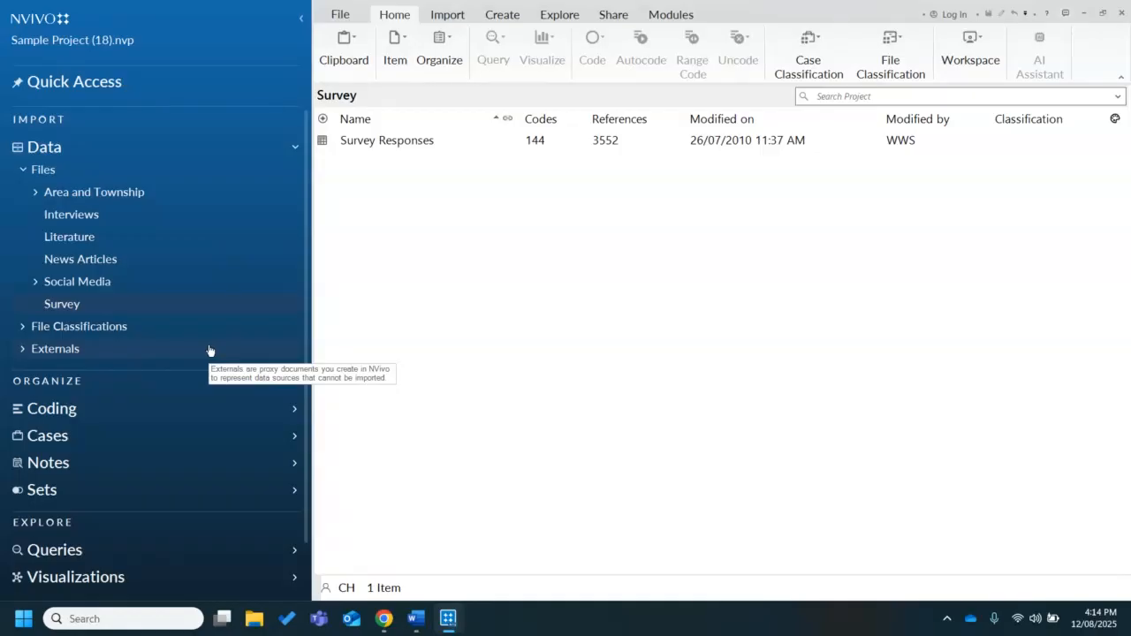
Create a new folder named PDFs under Files
{"action": "left_click", "coordinate": [118, 177]}
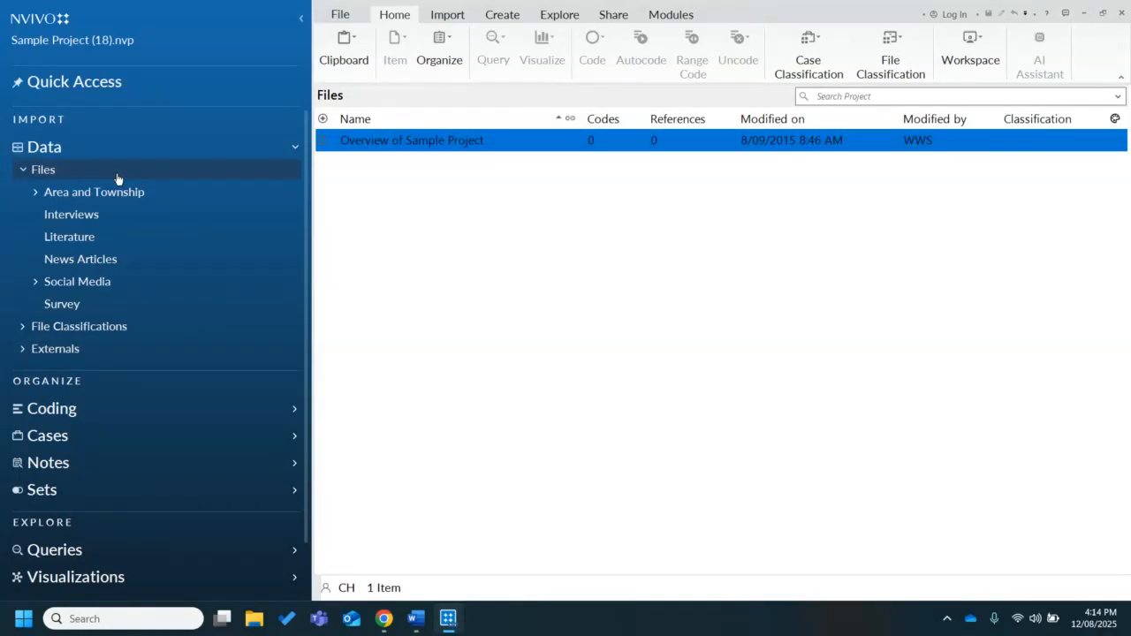
{"action": "right_click", "coordinate": [117, 176]}
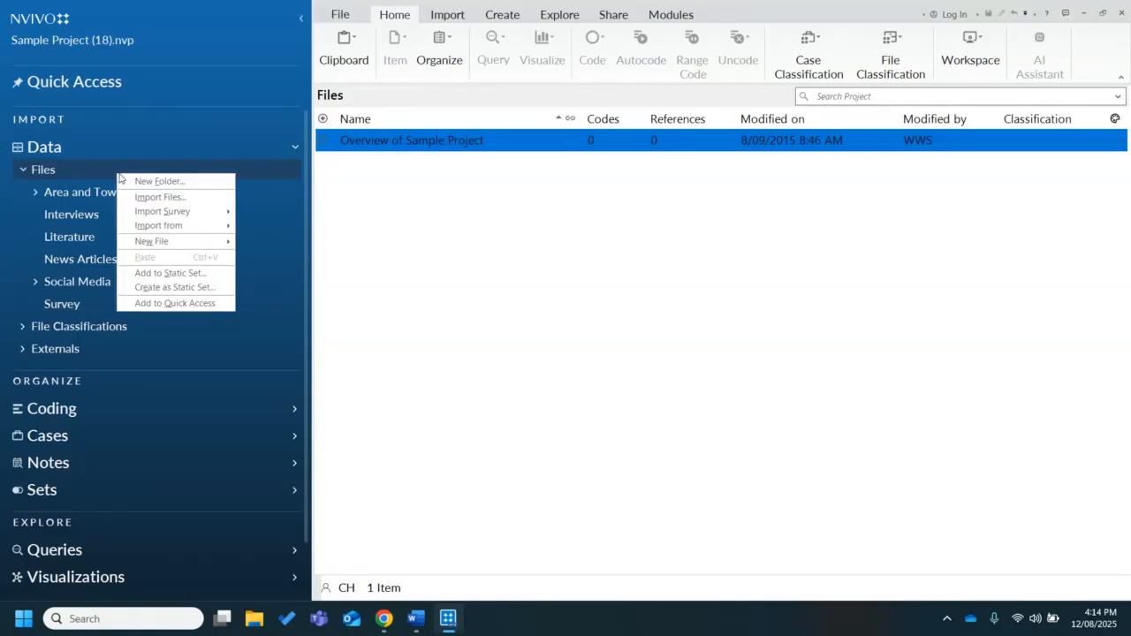
{"action": "left_click", "coordinate": [145, 181]}
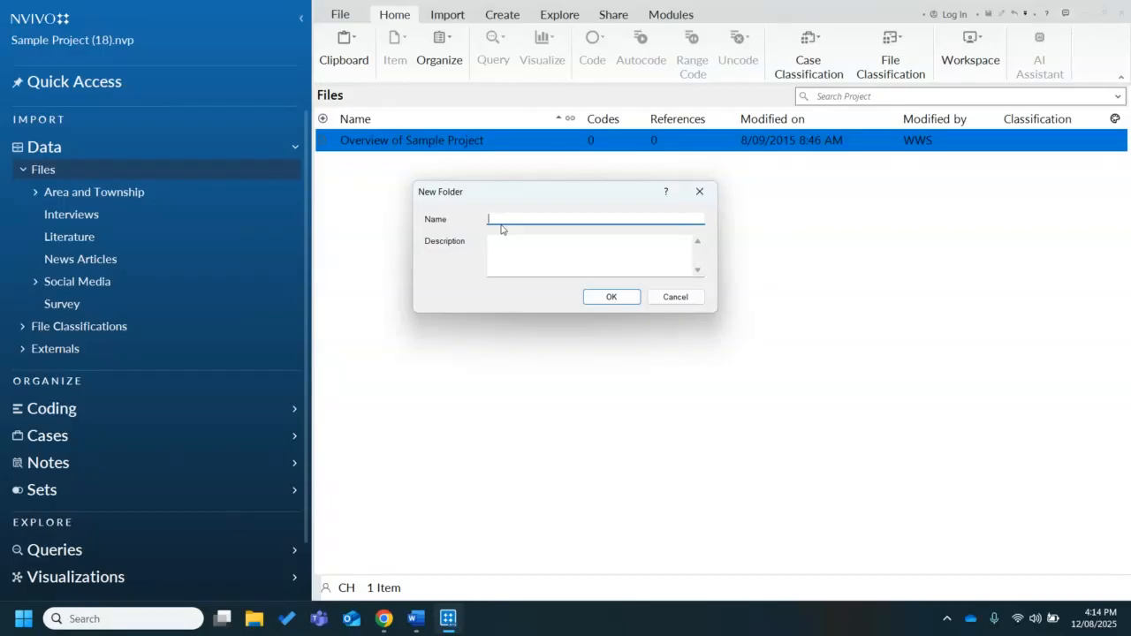
{"action": "type", "text": "PDFs"}
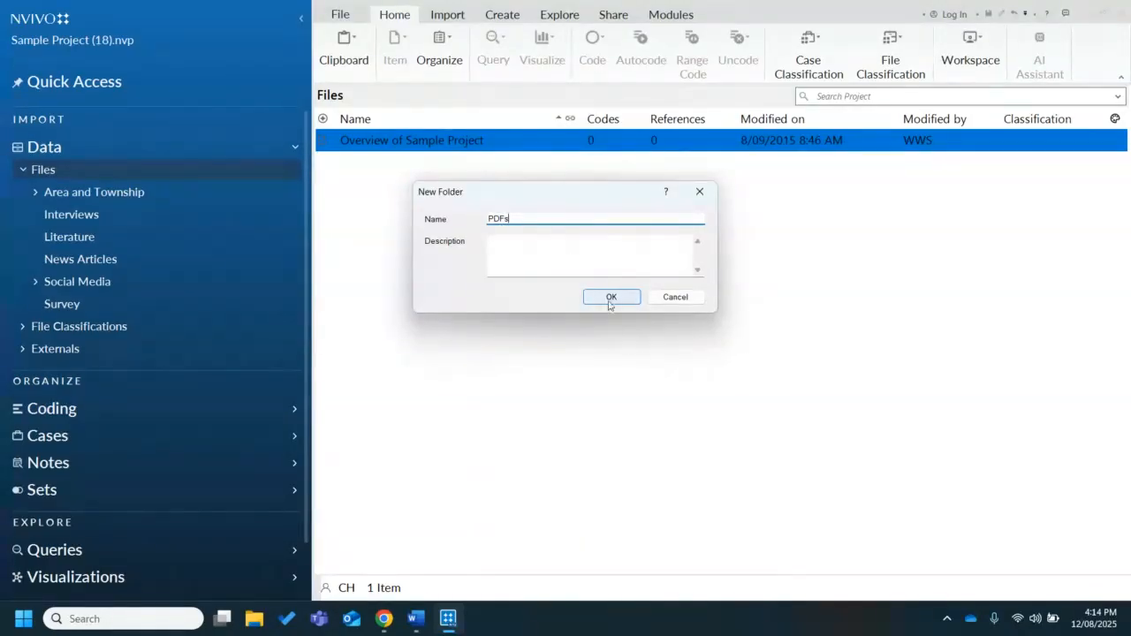
{"action": "left_click", "coordinate": [611, 298]}
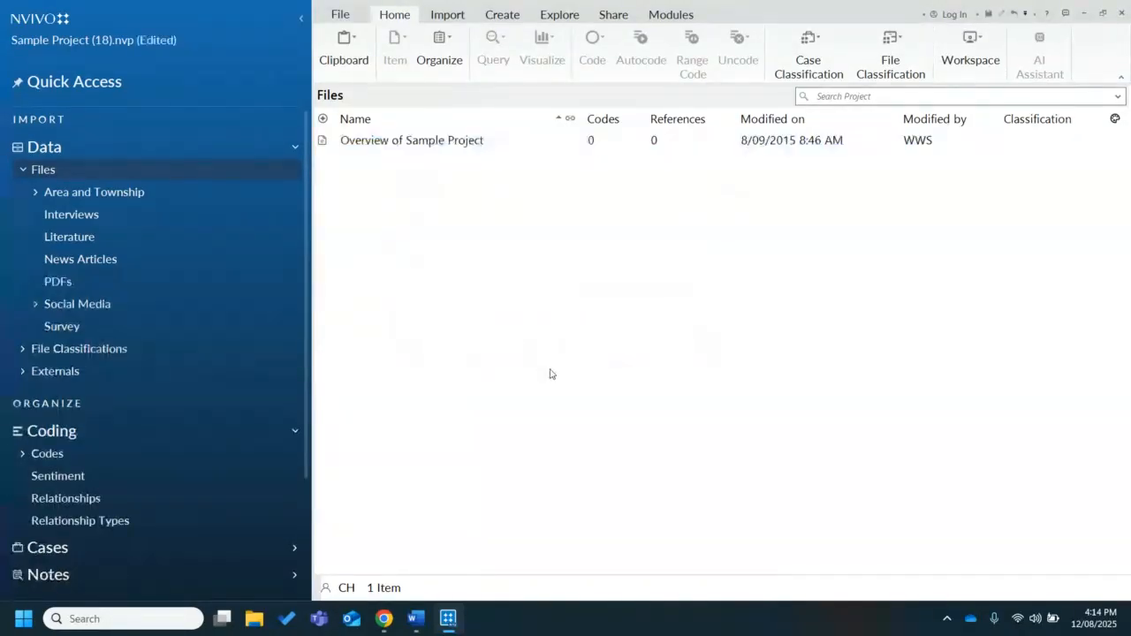
Open the PDFs folder, dismiss its introductory help page, and collapse the Files folder tree
{"action": "left_click", "coordinate": [200, 281]}
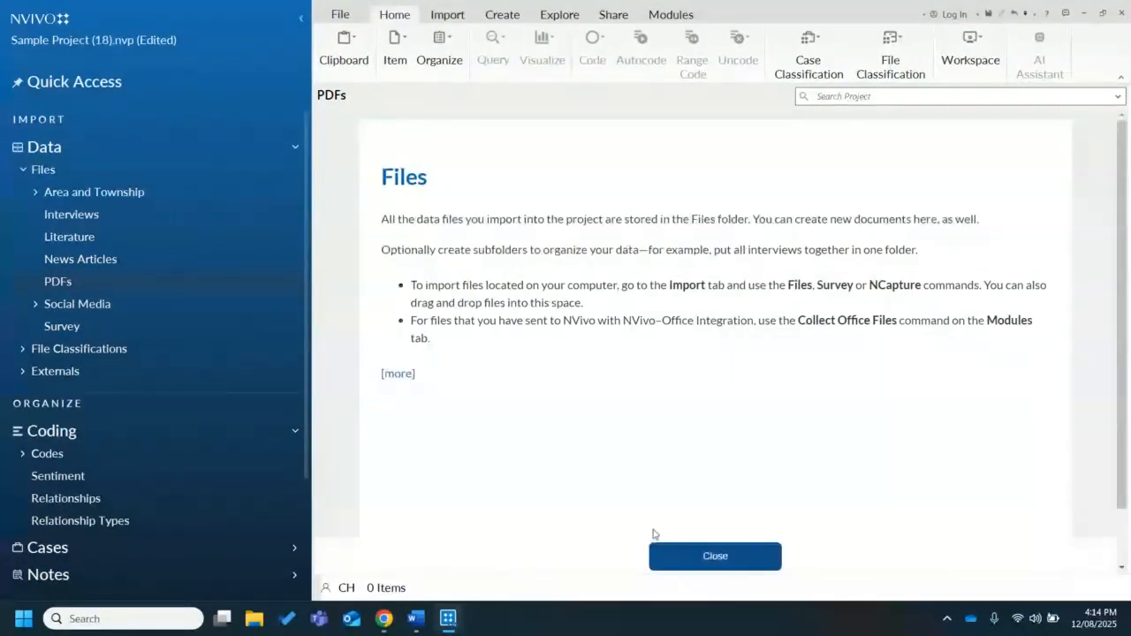
{"action": "left_click", "coordinate": [687, 556]}
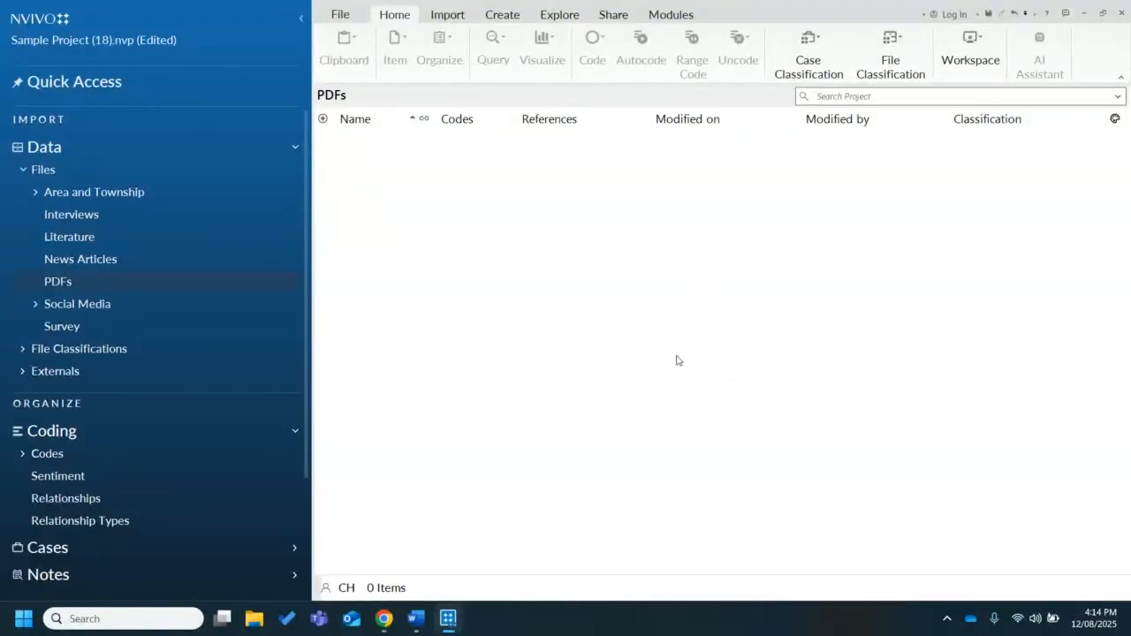
{"action": "left_click", "coordinate": [25, 170]}
{"action": "left_click", "coordinate": [24, 170]}
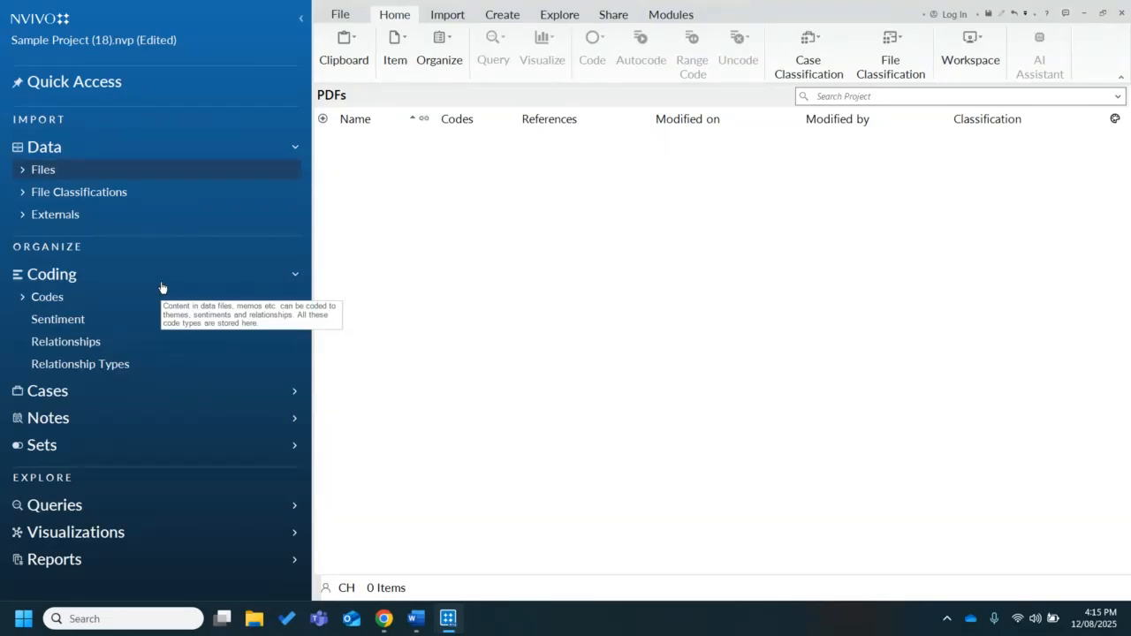
Open File Classifications and examine the attributes of the Reference and Interview classifications
{"action": "left_click", "coordinate": [121, 194]}
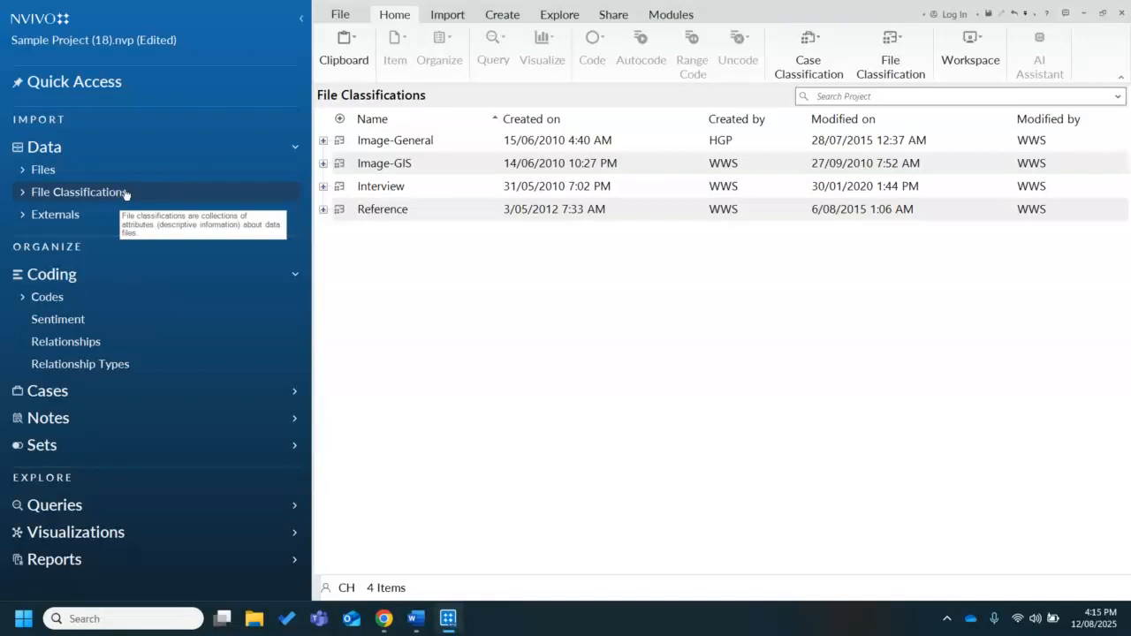
{"action": "left_click", "coordinate": [323, 209]}
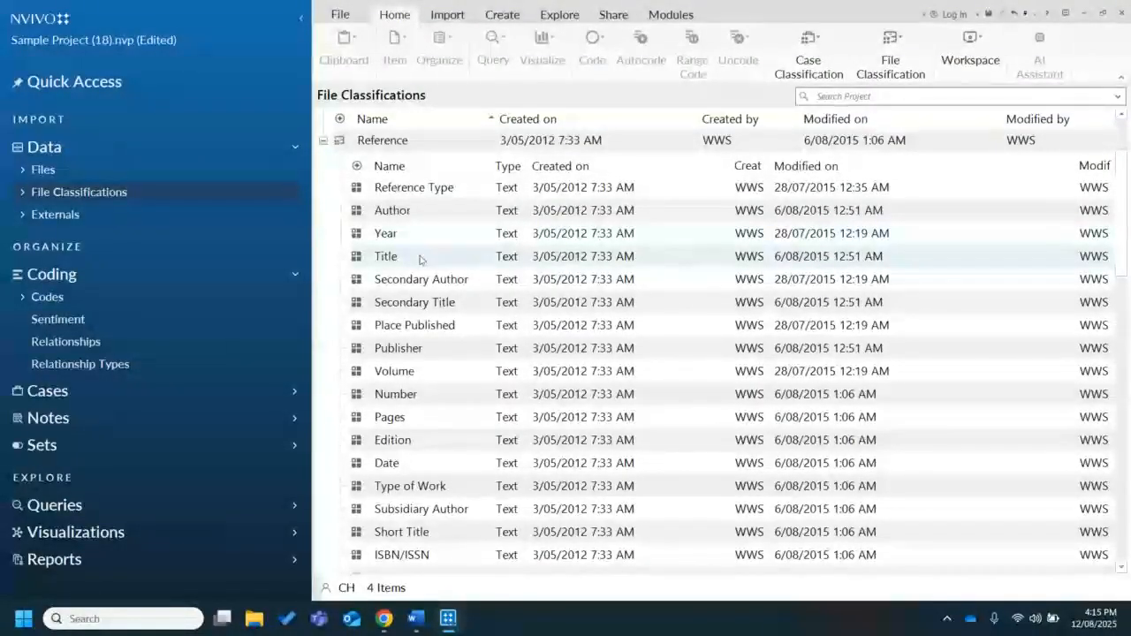
{"action": "left_click", "coordinate": [323, 140]}
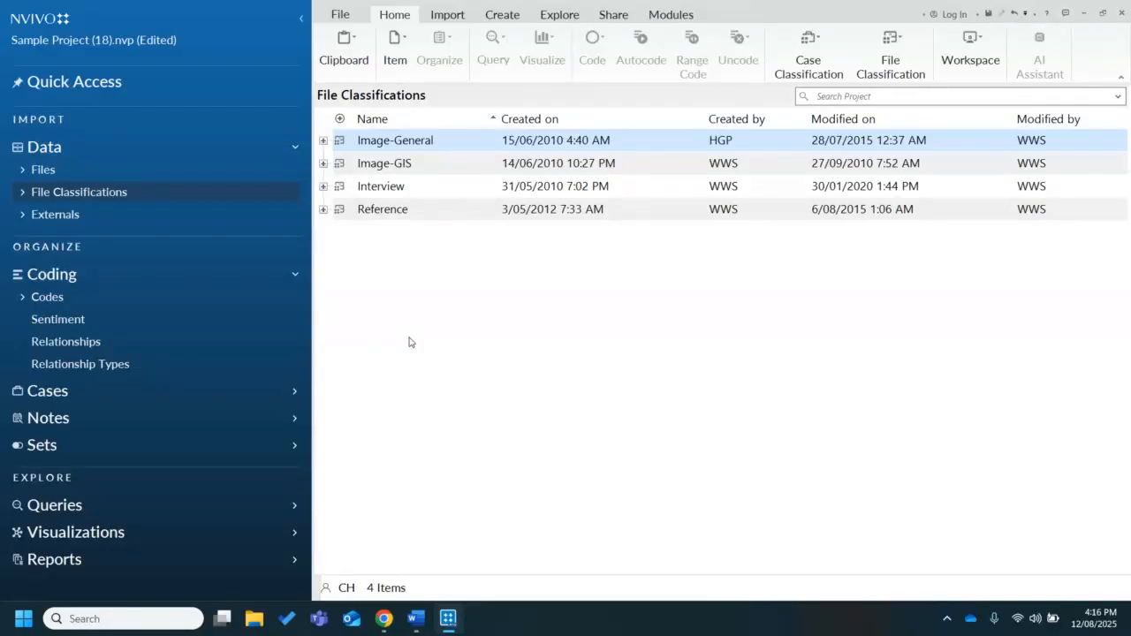
{"action": "left_click", "coordinate": [323, 186]}
View the items stored in Externals and return to the Files folder
{"action": "left_click", "coordinate": [83, 217]}
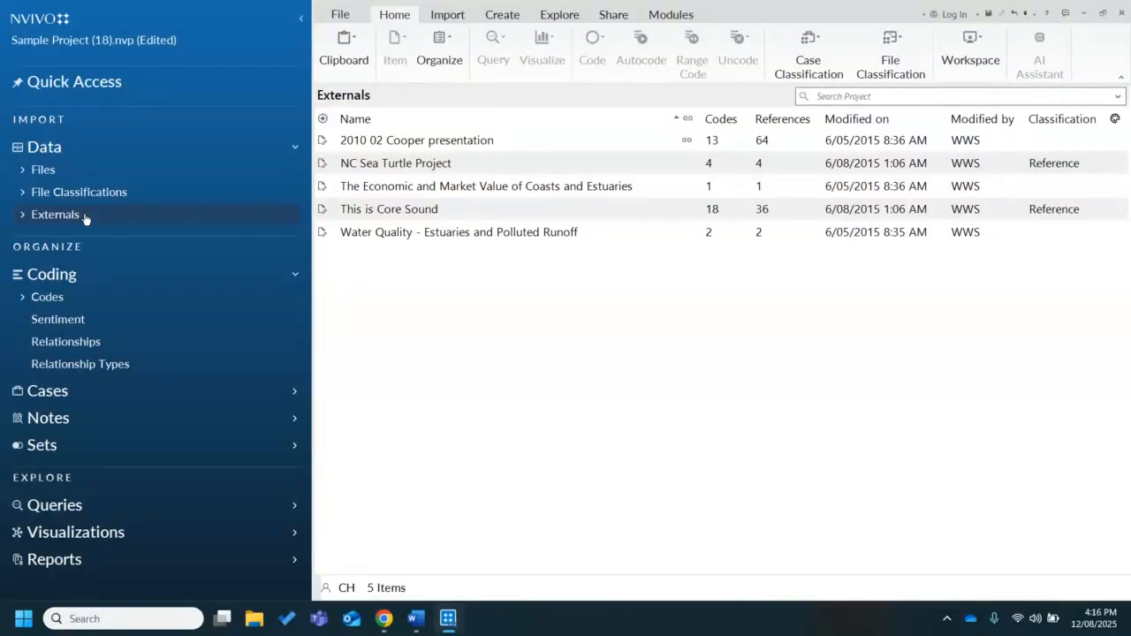
{"action": "left_click", "coordinate": [85, 171]}
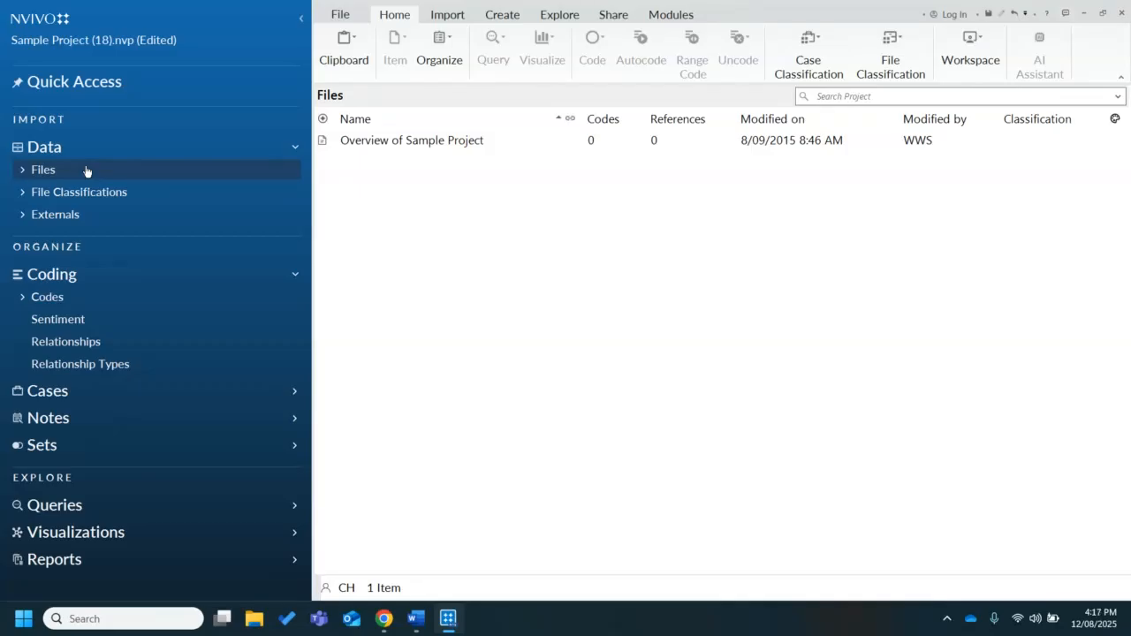
Expand the Files folder tree, open the PDFs folder and dismiss its introductory help page
{"action": "left_click", "coordinate": [23, 170]}
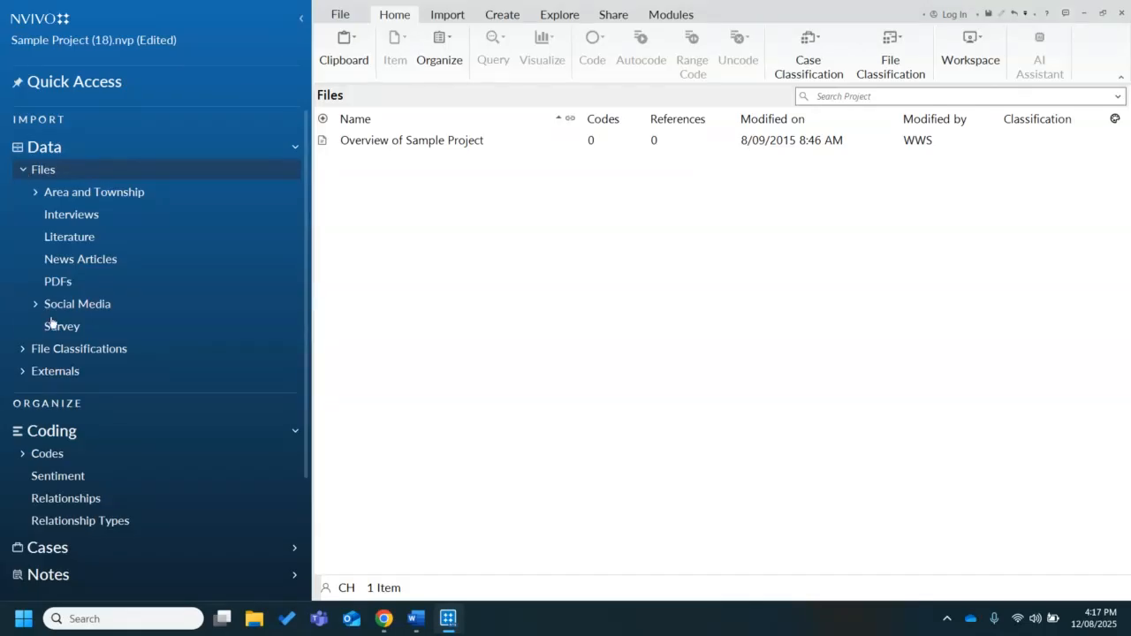
{"action": "left_click", "coordinate": [133, 290]}
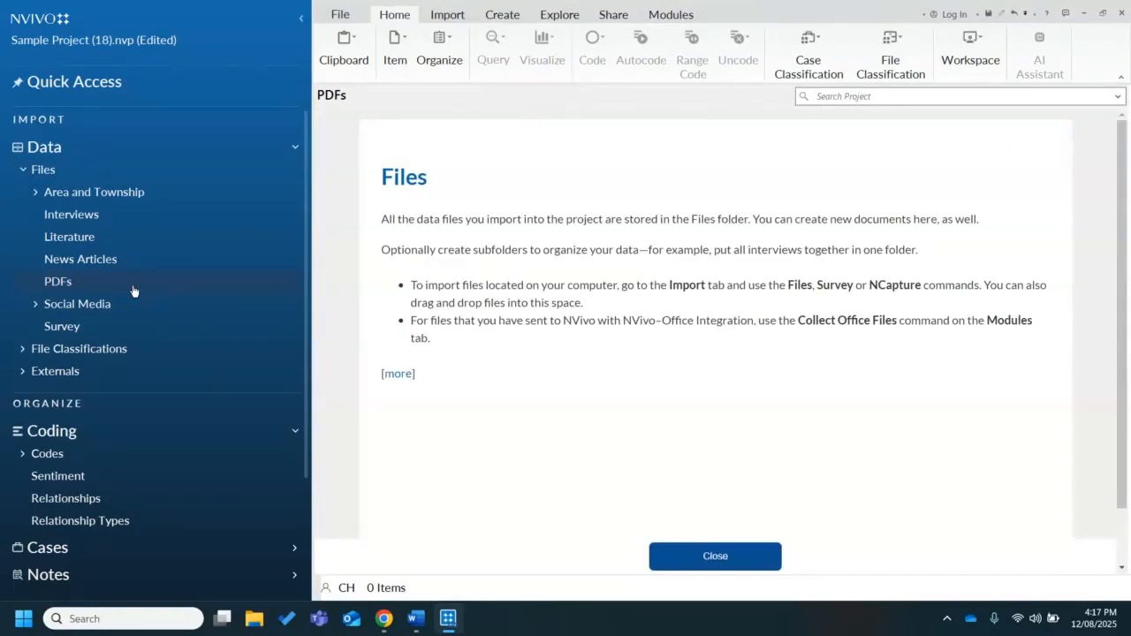
{"action": "left_click", "coordinate": [705, 554]}
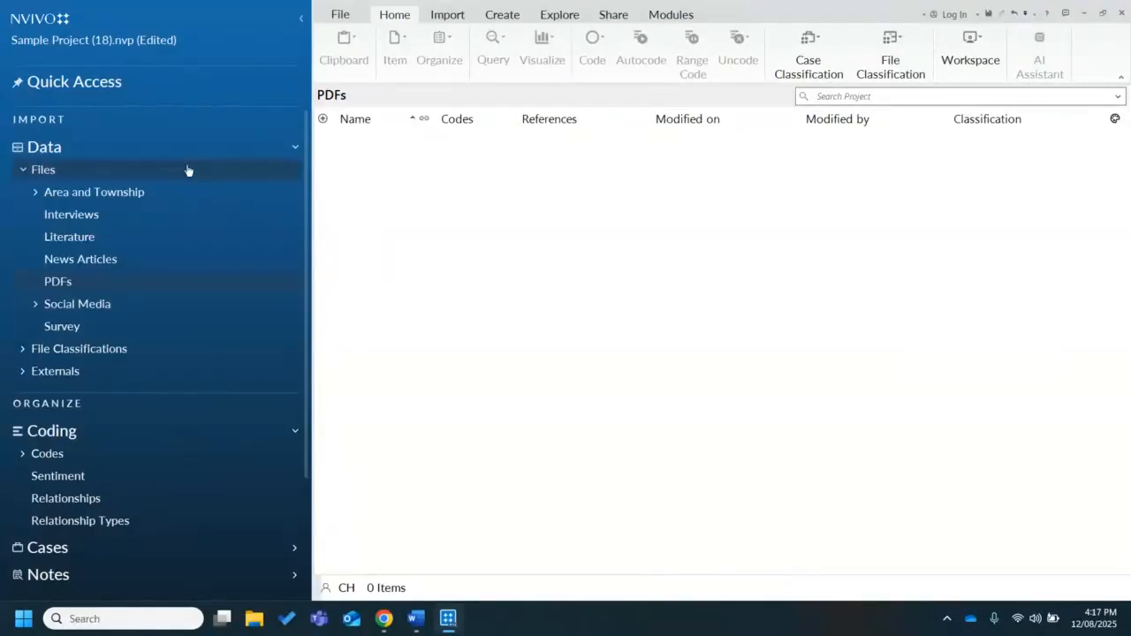
{"action": "left_click", "coordinate": [153, 168]}
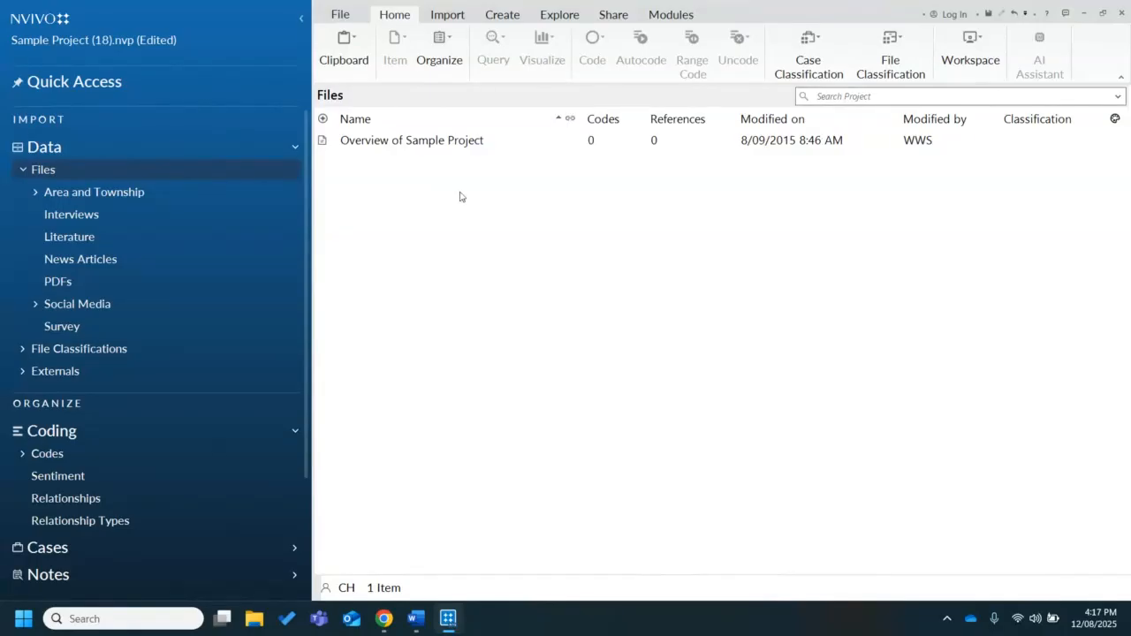
{"action": "left_click", "coordinate": [86, 283]}
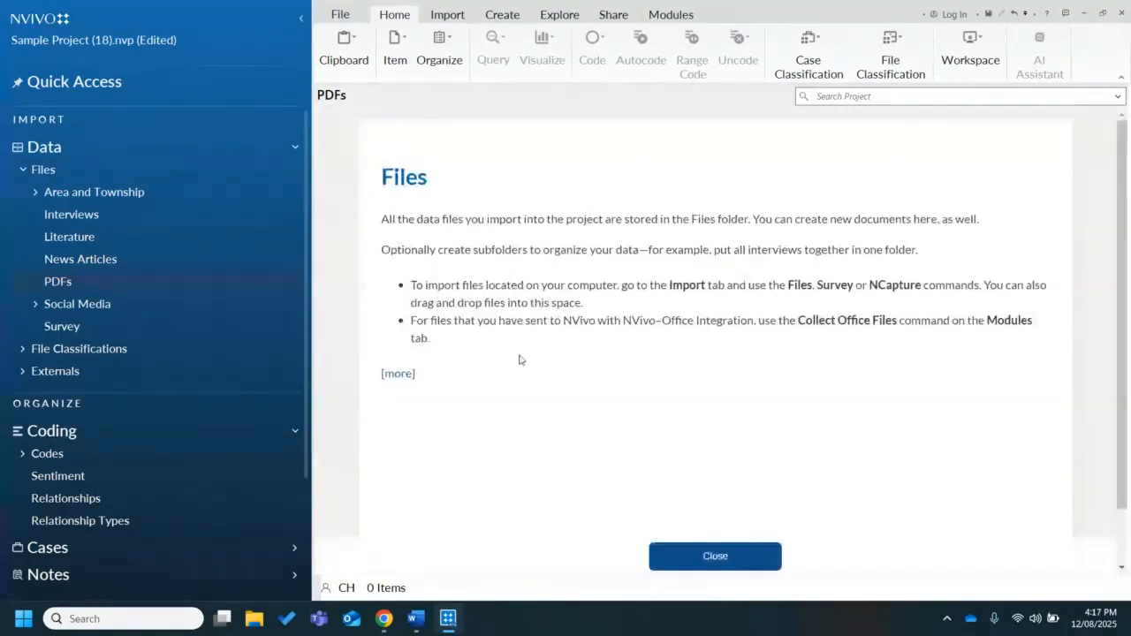
{"action": "left_click", "coordinate": [720, 564]}
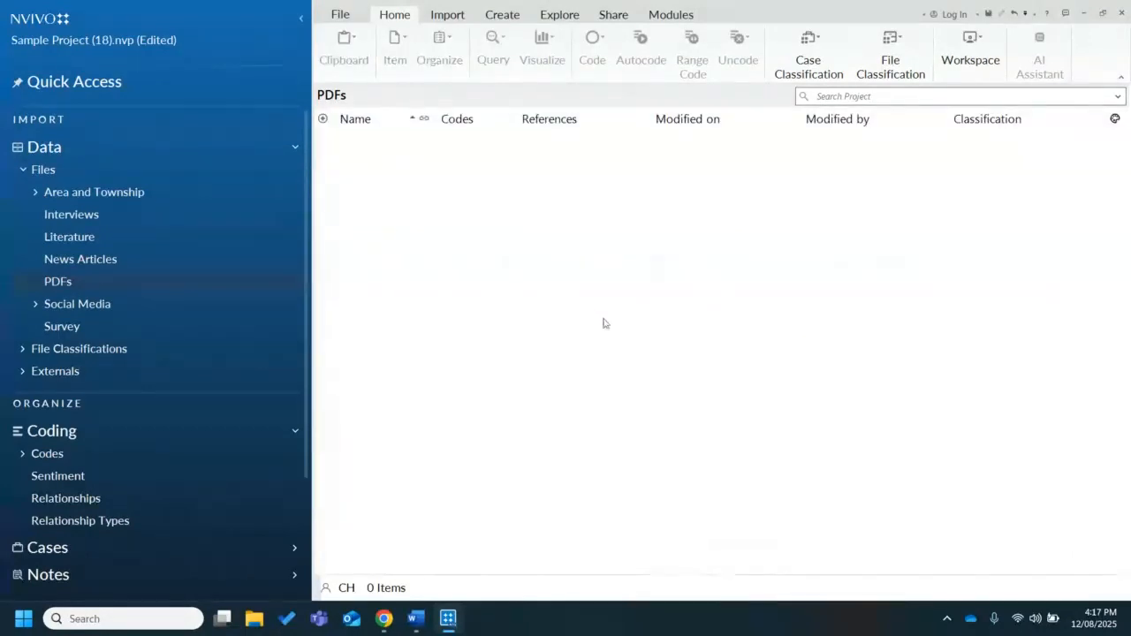
Examine the available commands for importing data files into the PDFs folder
{"action": "right_click", "coordinate": [530, 233]}
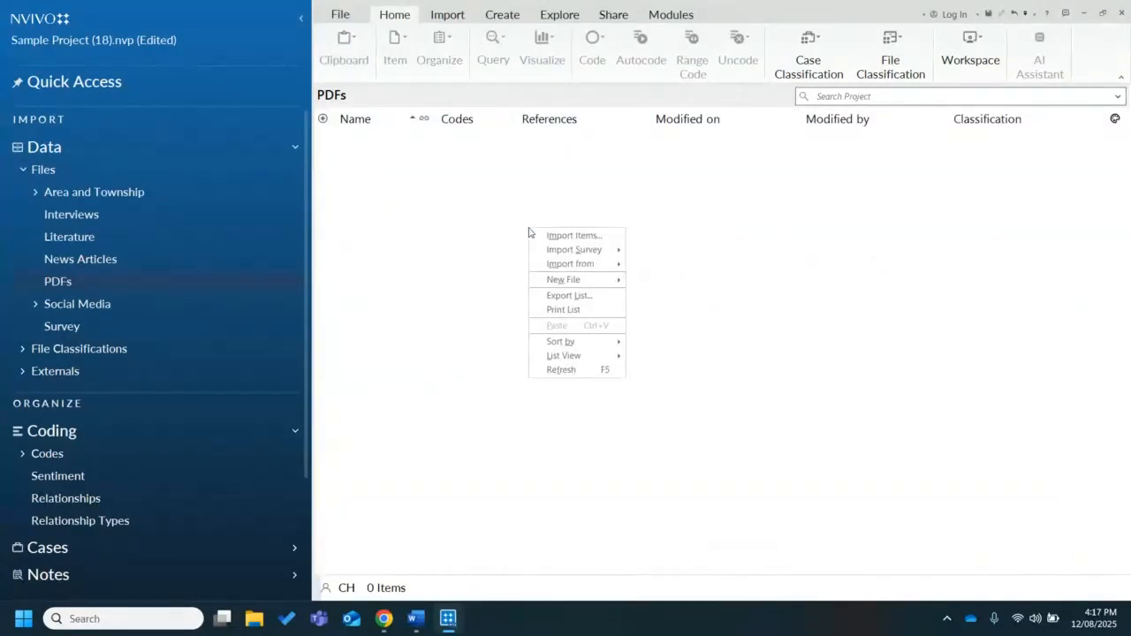
{"action": "left_click", "coordinate": [491, 300]}
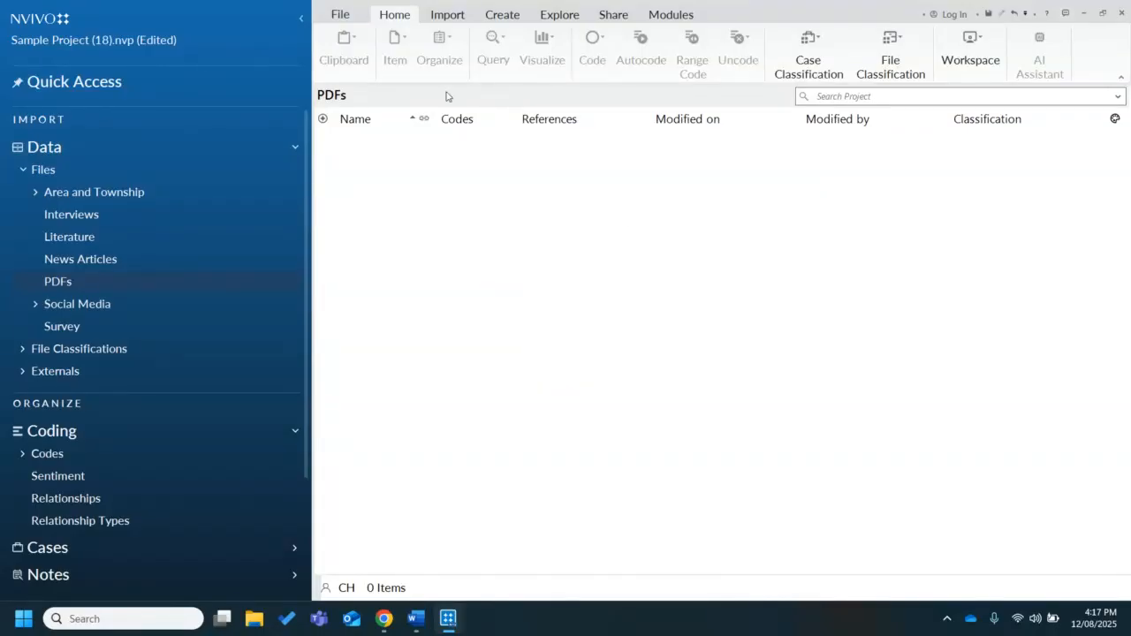
{"action": "left_click", "coordinate": [446, 15]}
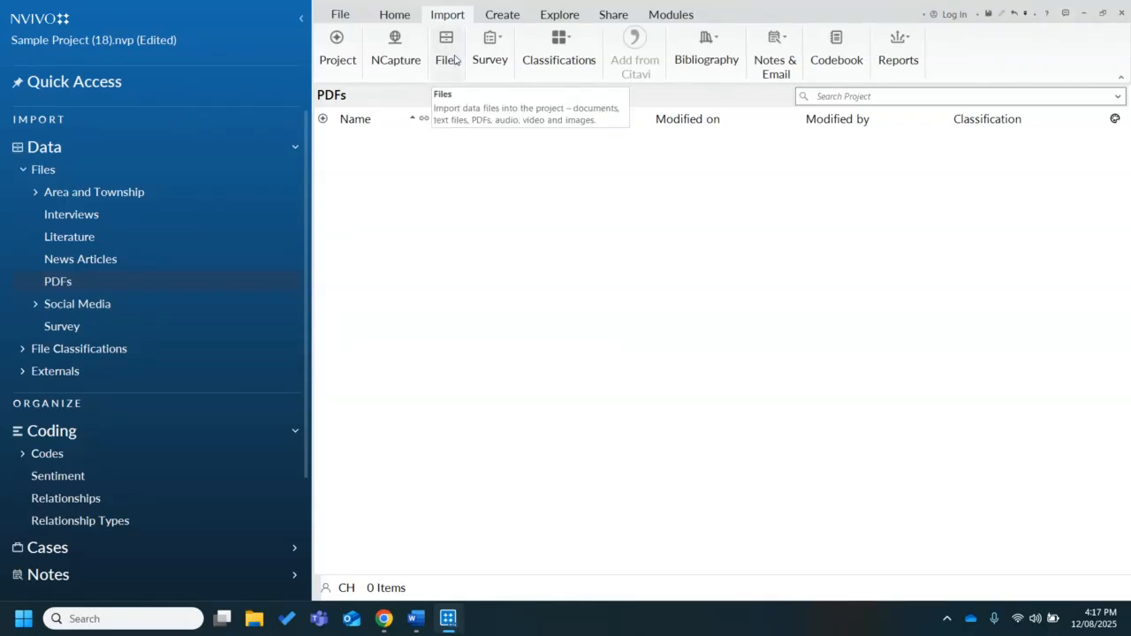
Import nutrients-17-02348.pdf, Thailand_nutrition_in_transiti.pdf and Thailand MICS 2022 full report (English).pdf into the PDFs folder without creating cases
{"action": "right_click", "coordinate": [592, 326]}
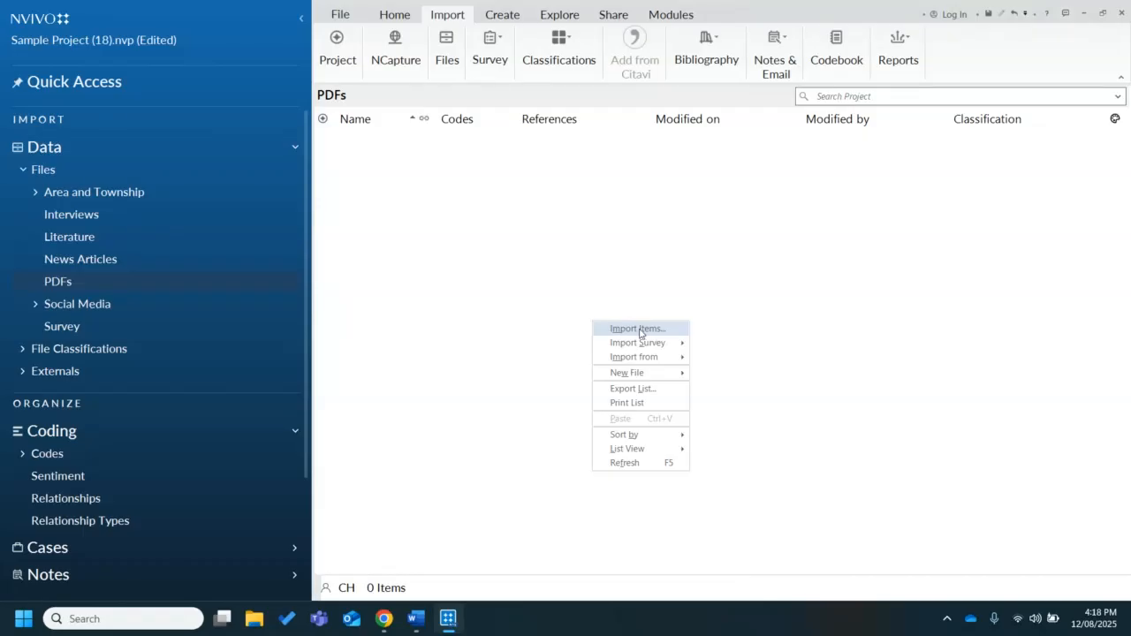
{"action": "mouse_move", "coordinate": [642, 350]}
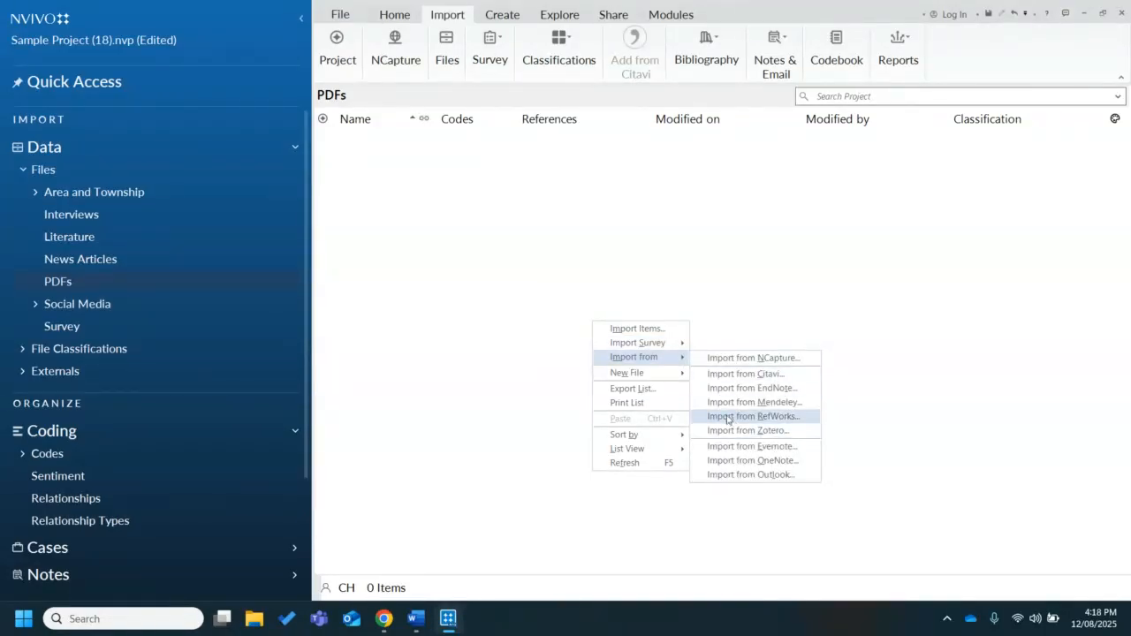
{"action": "left_click", "coordinate": [650, 329]}
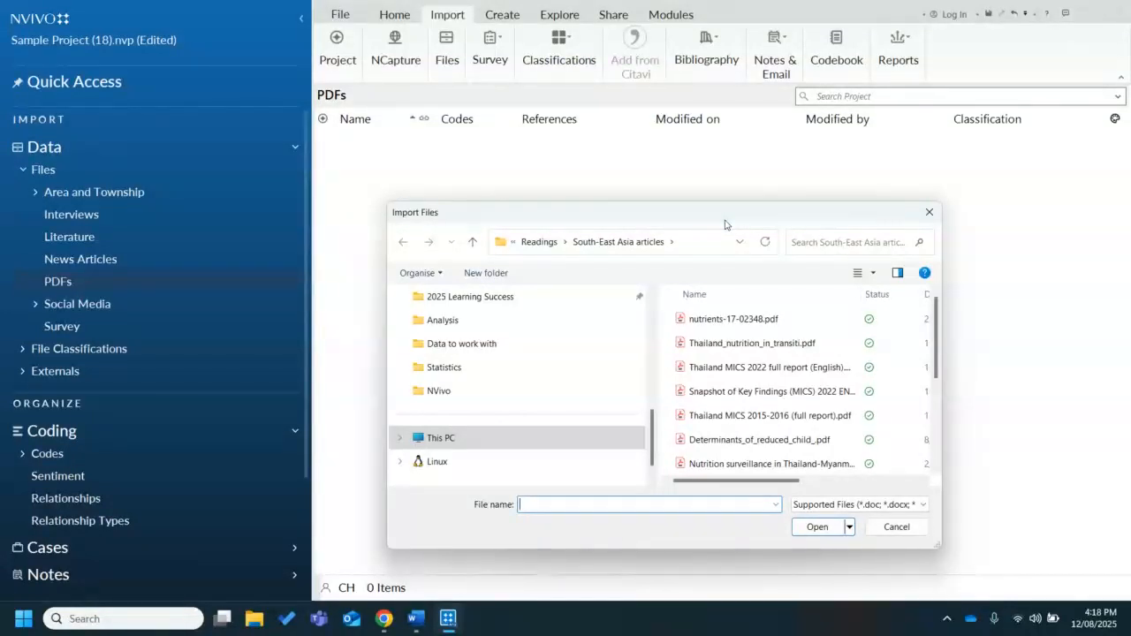
{"action": "left_click", "coordinate": [730, 320]}
{"action": "left_click", "coordinate": [731, 370], "text": "shift"}
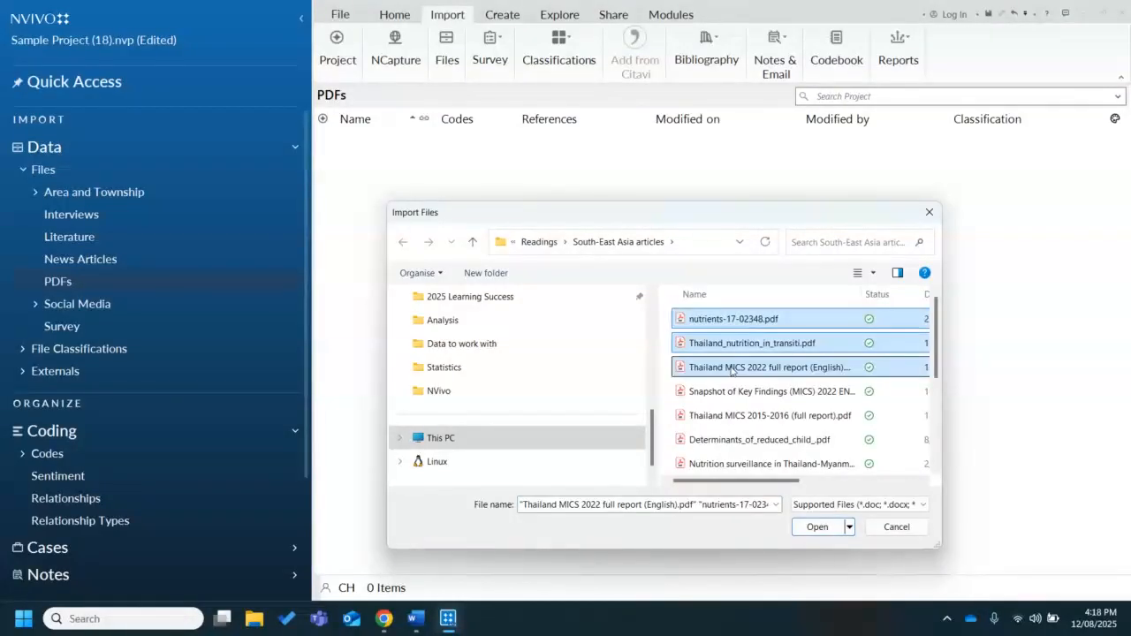
{"action": "left_click", "coordinate": [818, 528]}
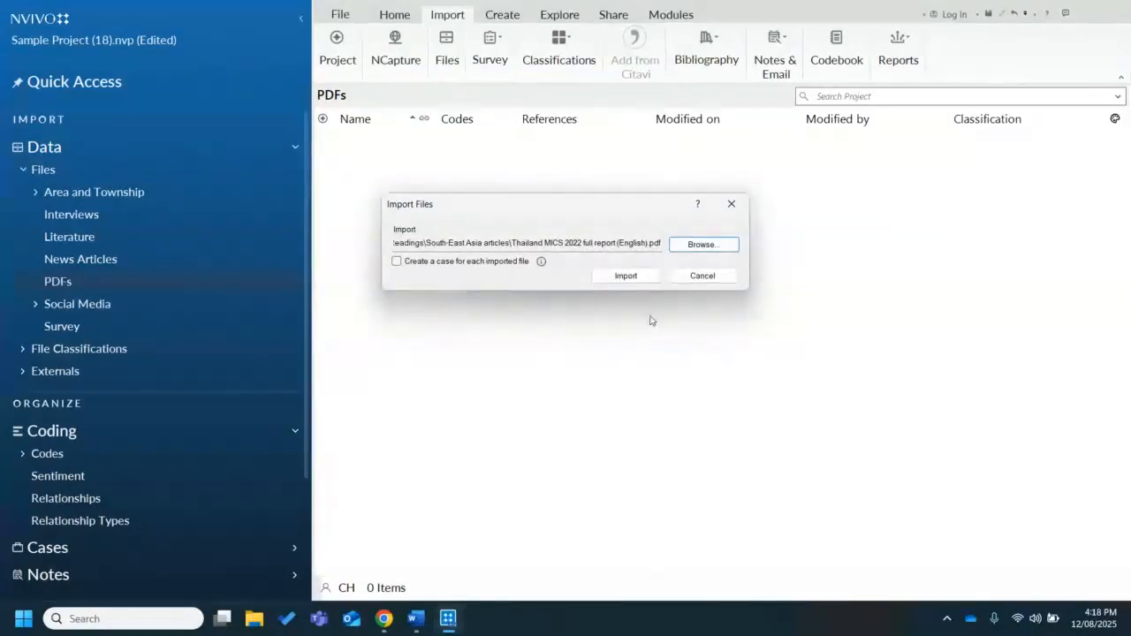
{"action": "left_click", "coordinate": [624, 277]}
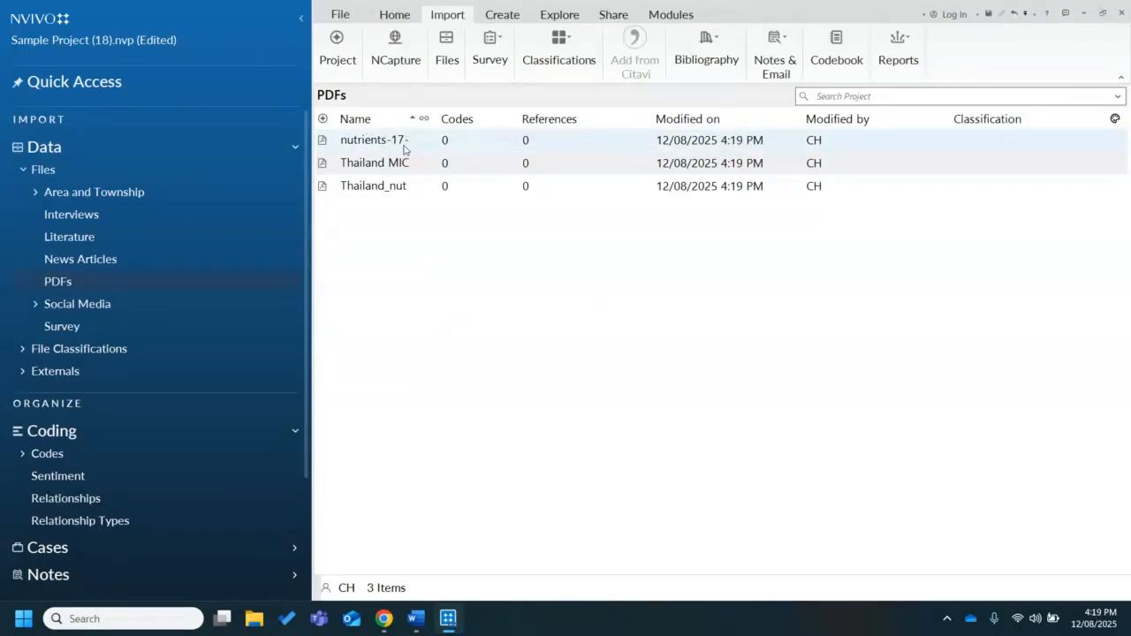
Rename the nutrients-17-02348 PDF as "New name" and assign it the color Red in its properties
{"action": "left_click", "coordinate": [445, 140]}
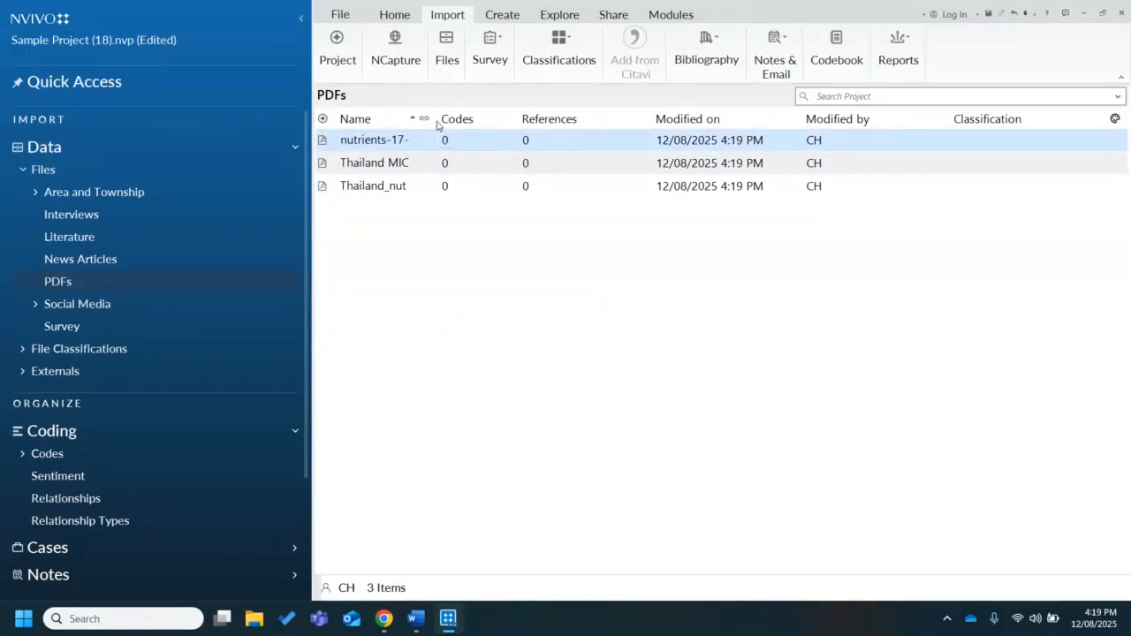
{"action": "right_click", "coordinate": [404, 142]}
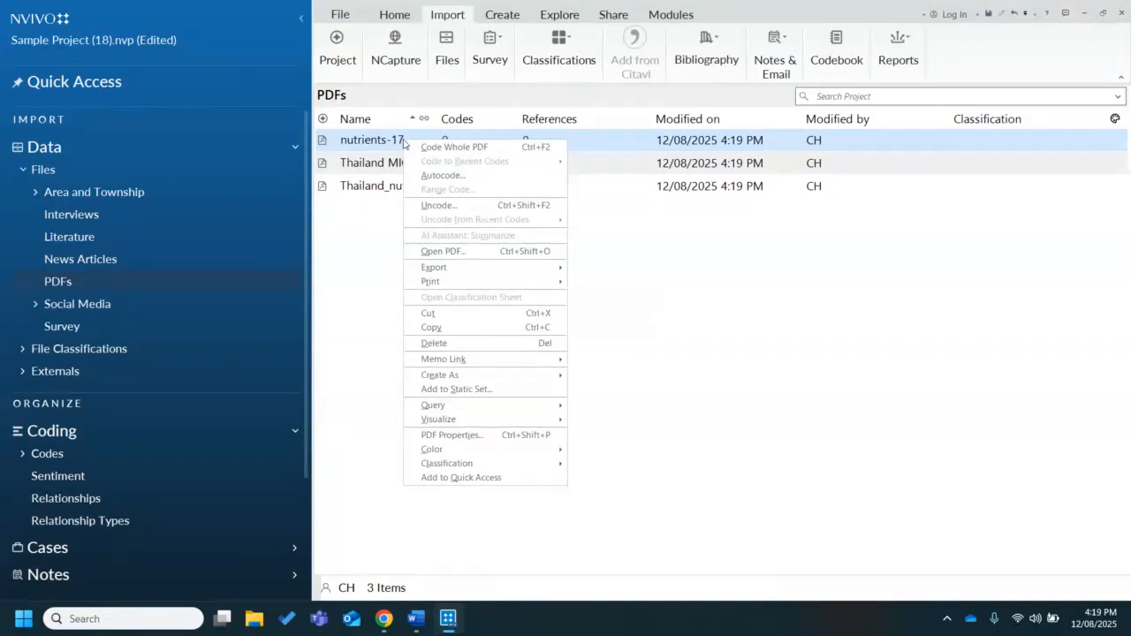
{"action": "left_click", "coordinate": [493, 439]}
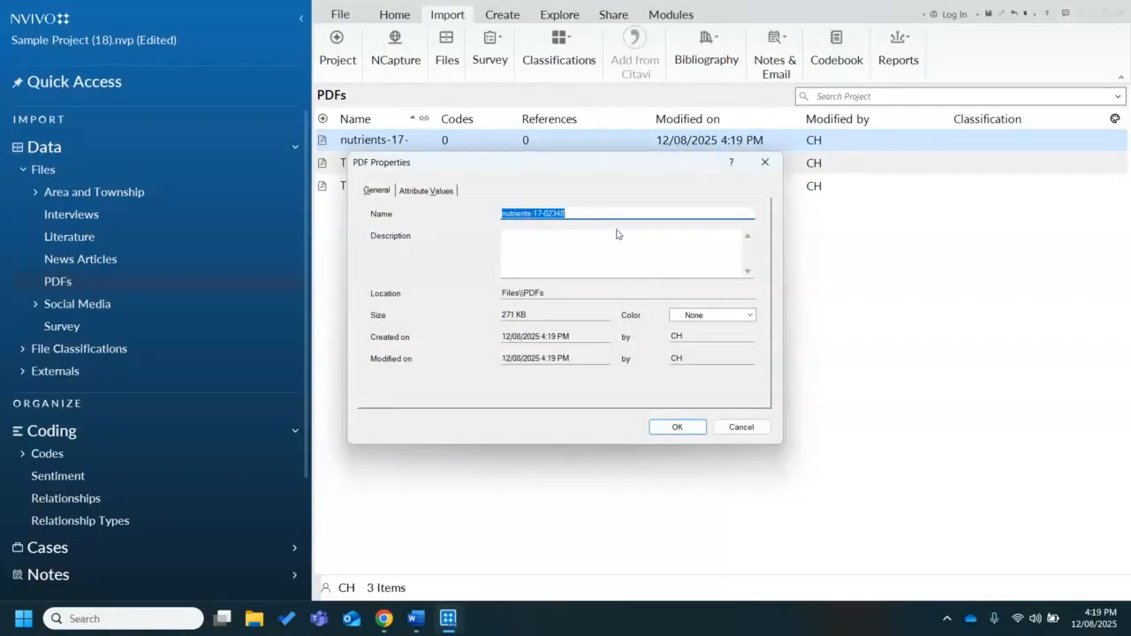
{"action": "type", "text": "New name"}
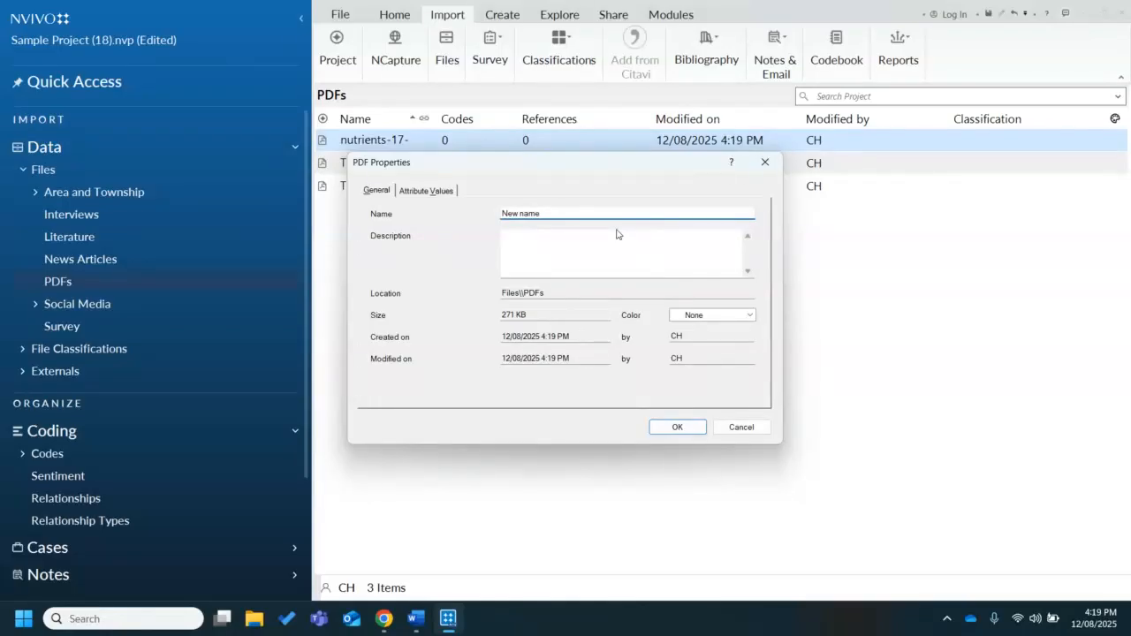
{"action": "left_click", "coordinate": [589, 261]}
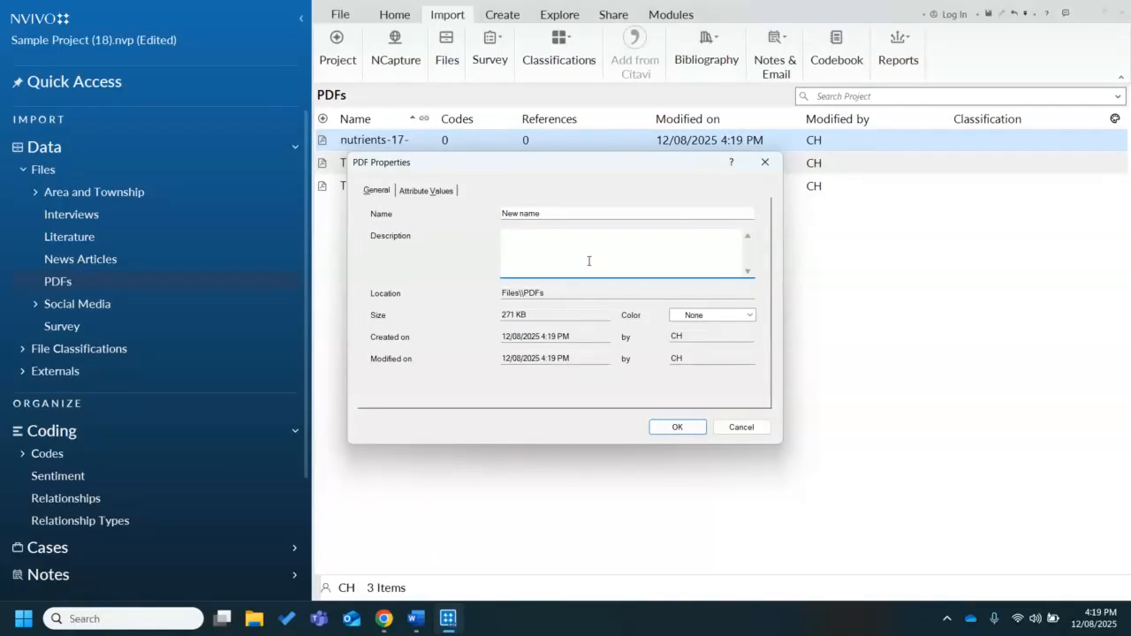
{"action": "left_click", "coordinate": [750, 315]}
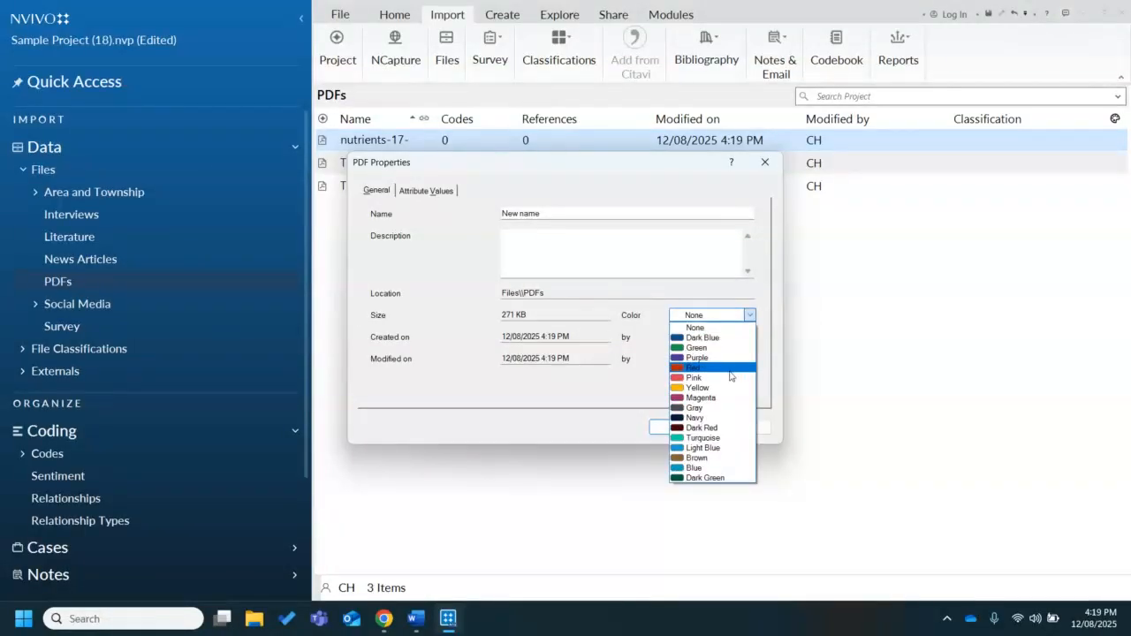
{"action": "left_click", "coordinate": [730, 370]}
{"action": "left_click", "coordinate": [674, 428]}
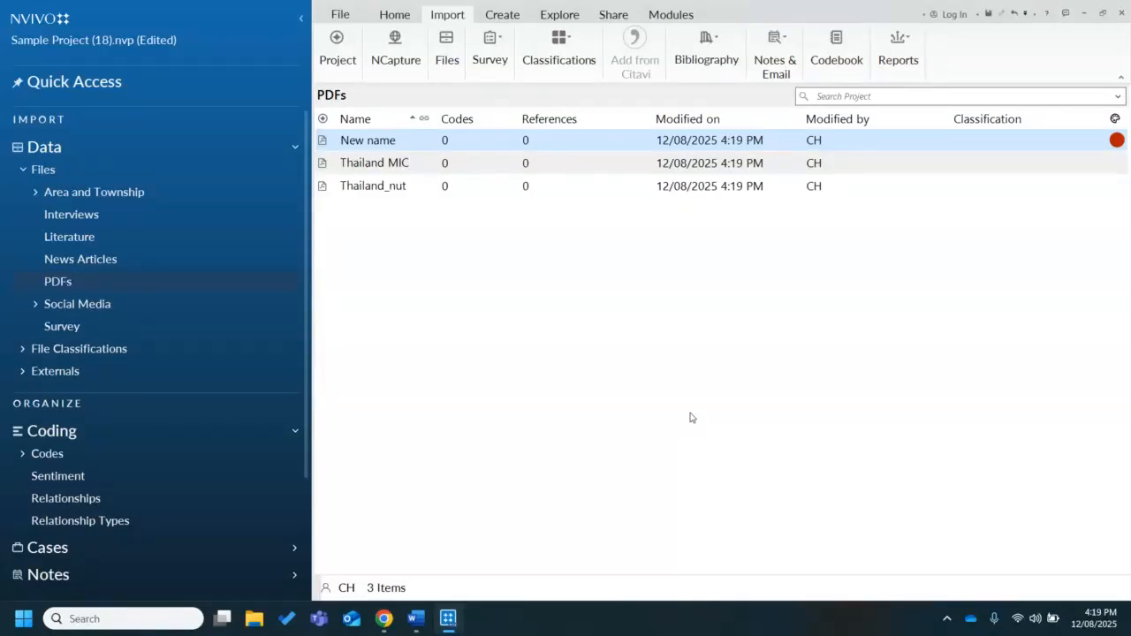
Assign the color Red to the Thailand MICS 2022 full report in the PDFs folder
{"action": "right_click", "coordinate": [883, 169]}
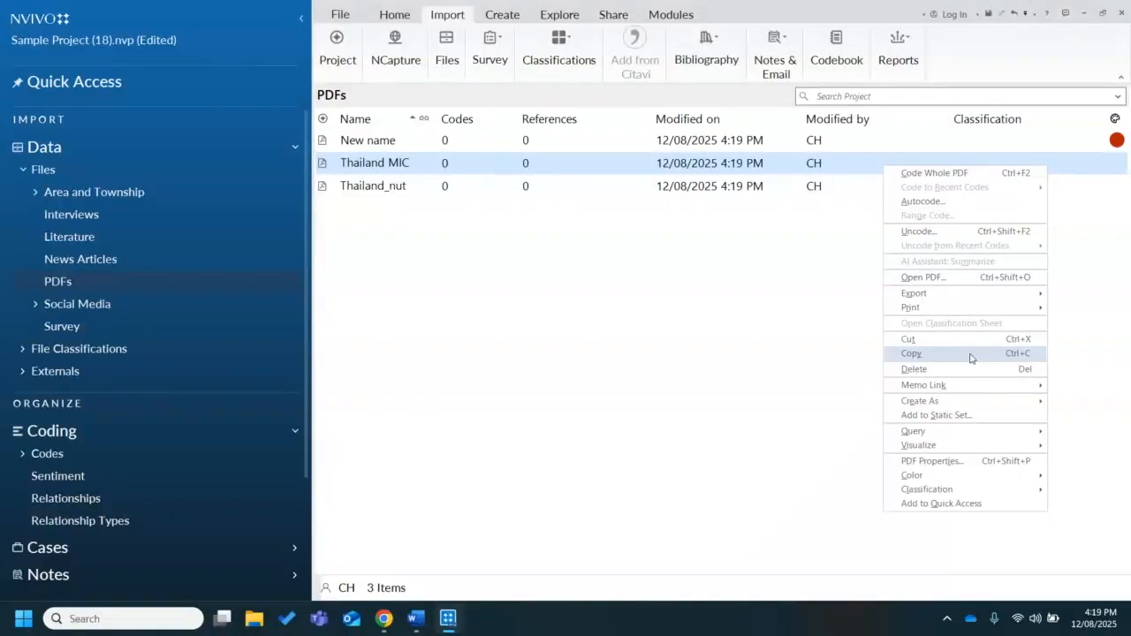
{"action": "mouse_move", "coordinate": [987, 403]}
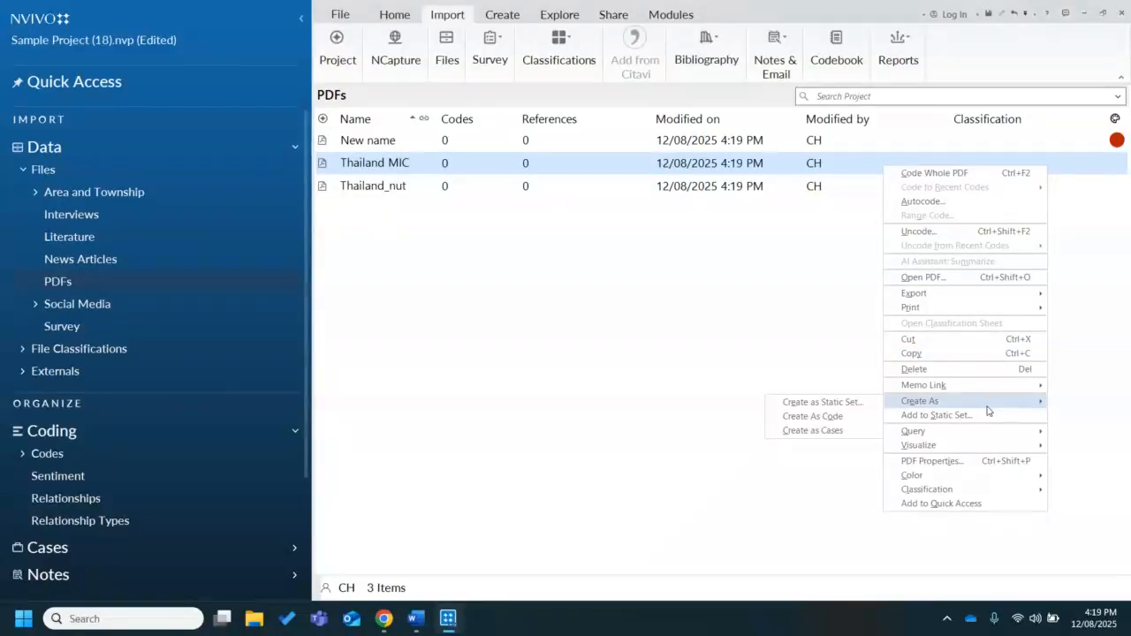
{"action": "mouse_move", "coordinate": [919, 475]}
{"action": "left_click", "coordinate": [759, 462]}
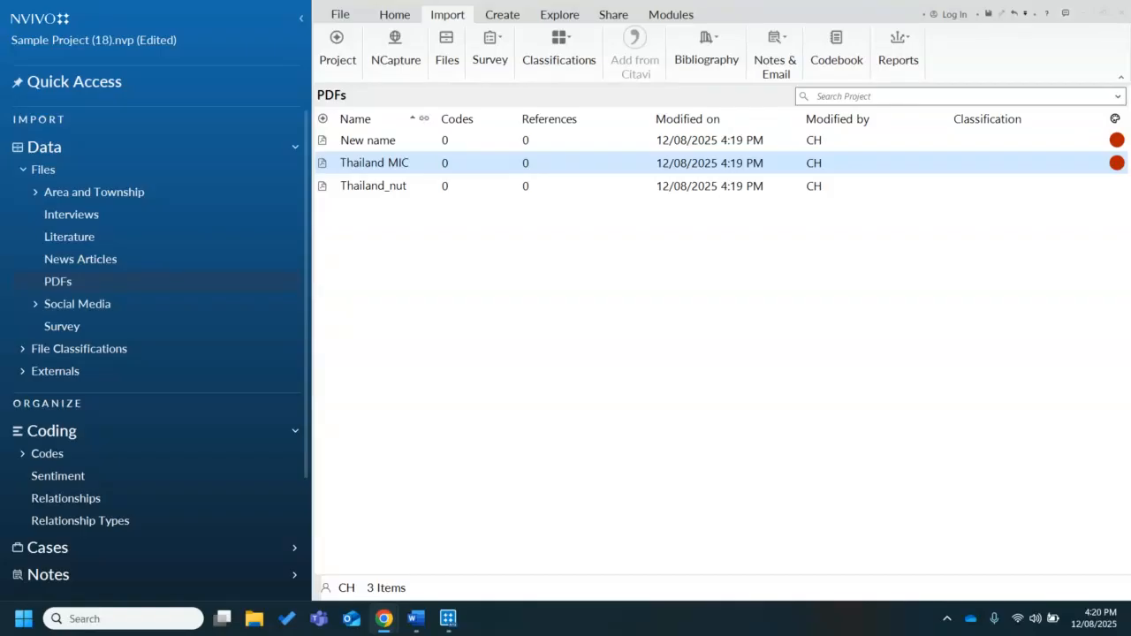
View the sign-in window for importing from OneNote and close it without signing in
{"action": "right_click", "coordinate": [575, 286]}
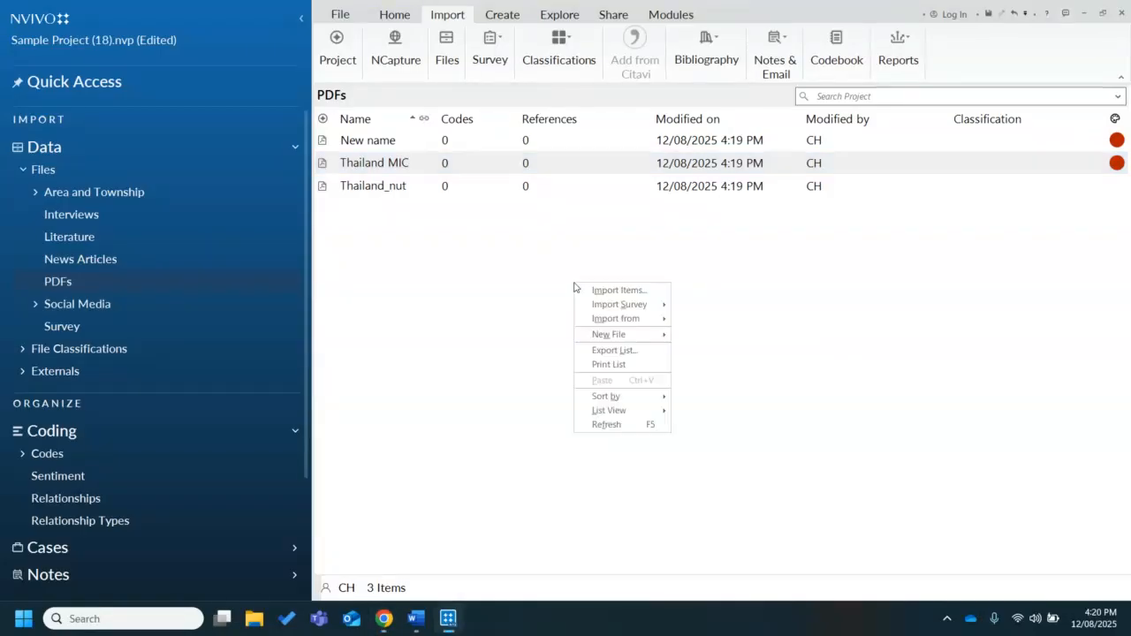
{"action": "mouse_move", "coordinate": [632, 327]}
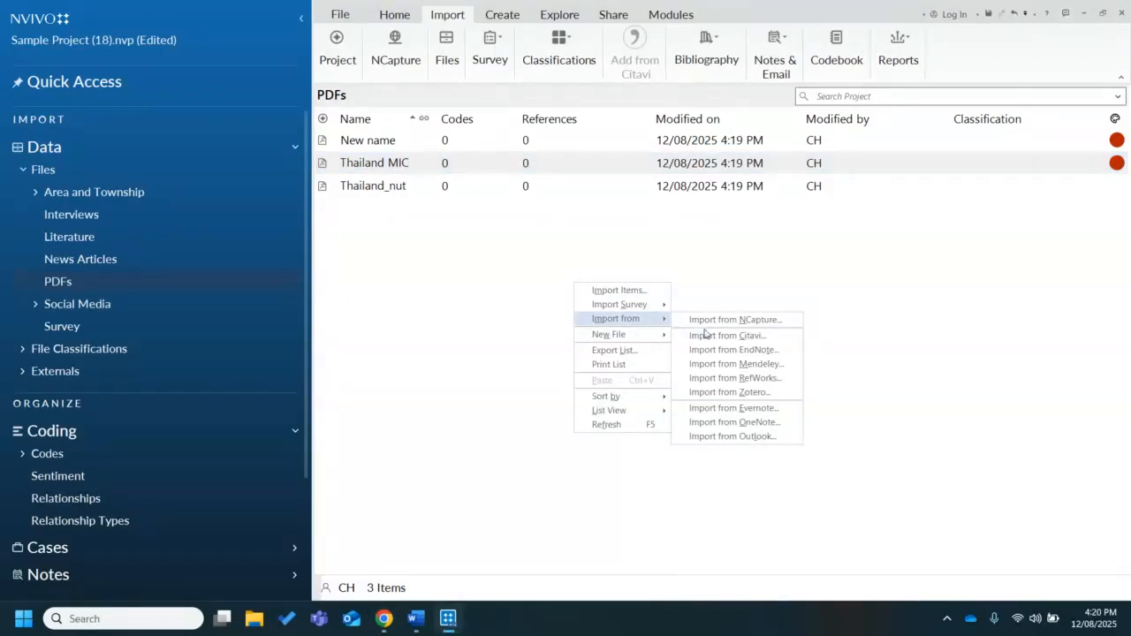
{"action": "left_click", "coordinate": [730, 424]}
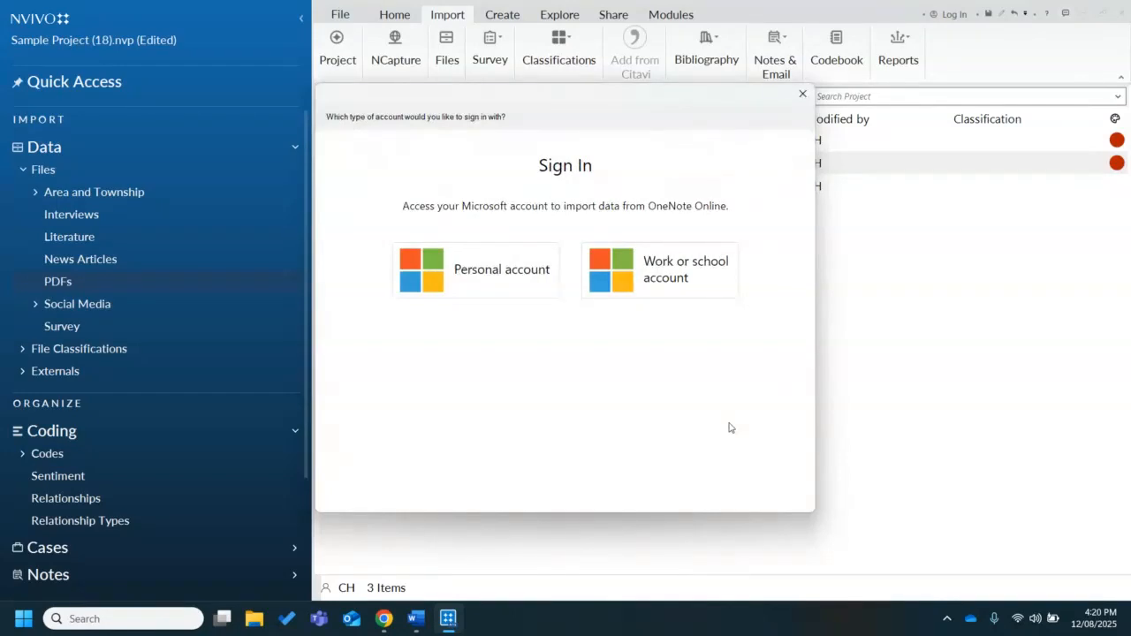
{"action": "left_click", "coordinate": [802, 94]}
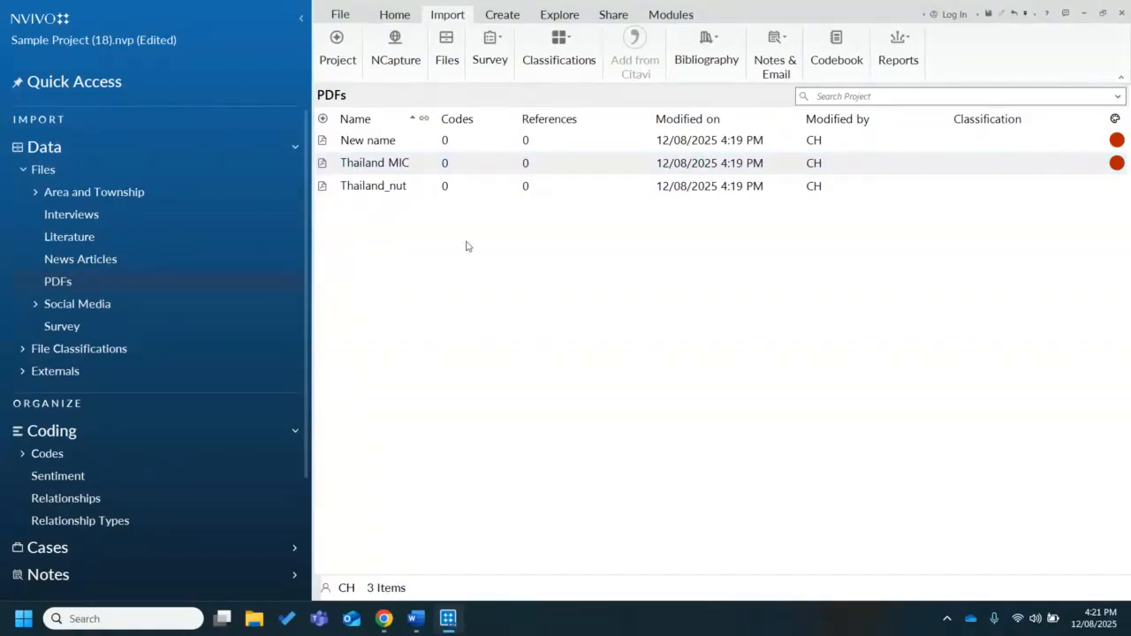
View the Project Information page and return to the project workspace
{"action": "left_click", "coordinate": [341, 16]}
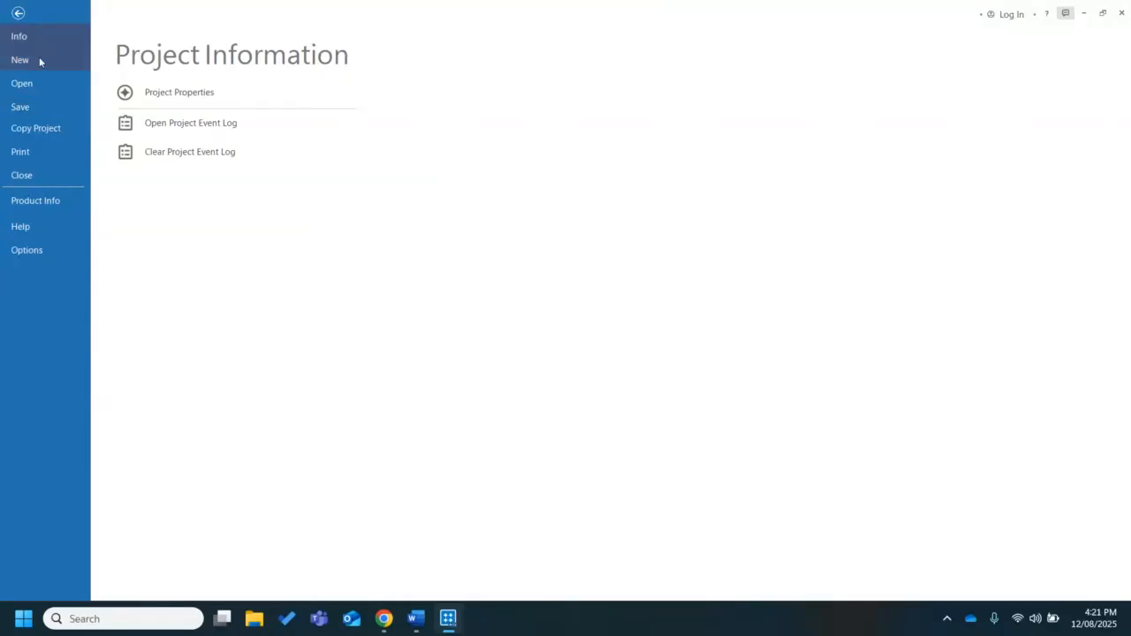
{"action": "left_click", "coordinate": [18, 14]}
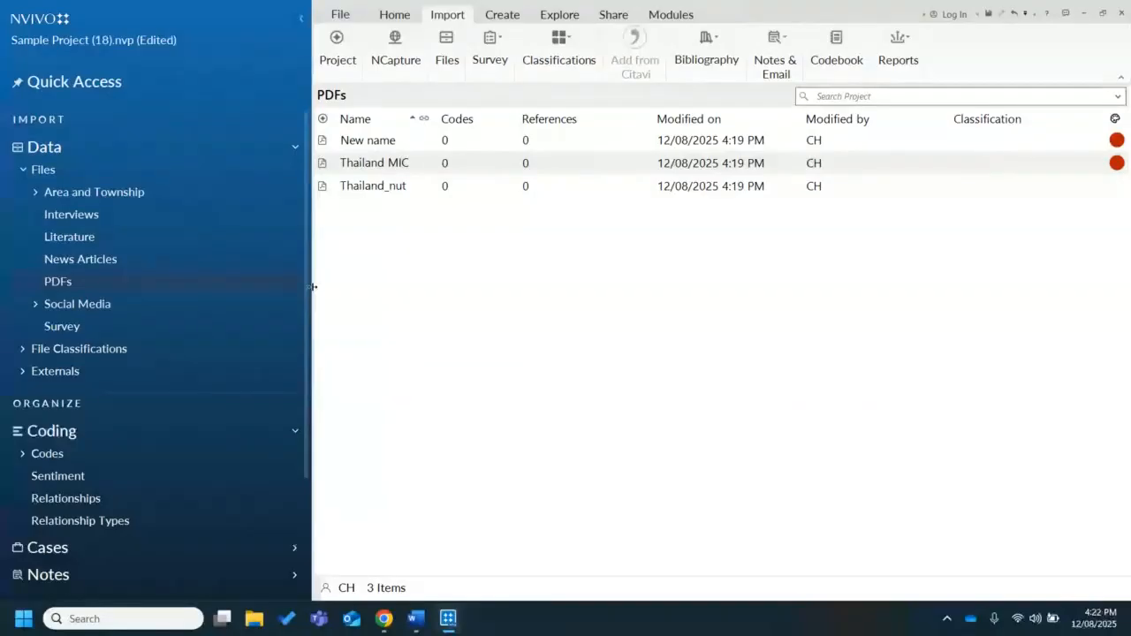
Narrow the navigation pane and browse the Area and Township, Interviews and Codes lists before returning to the PDFs folder
{"action": "left_click_drag", "start_coordinate": [311, 290], "coordinate": [264, 270]}
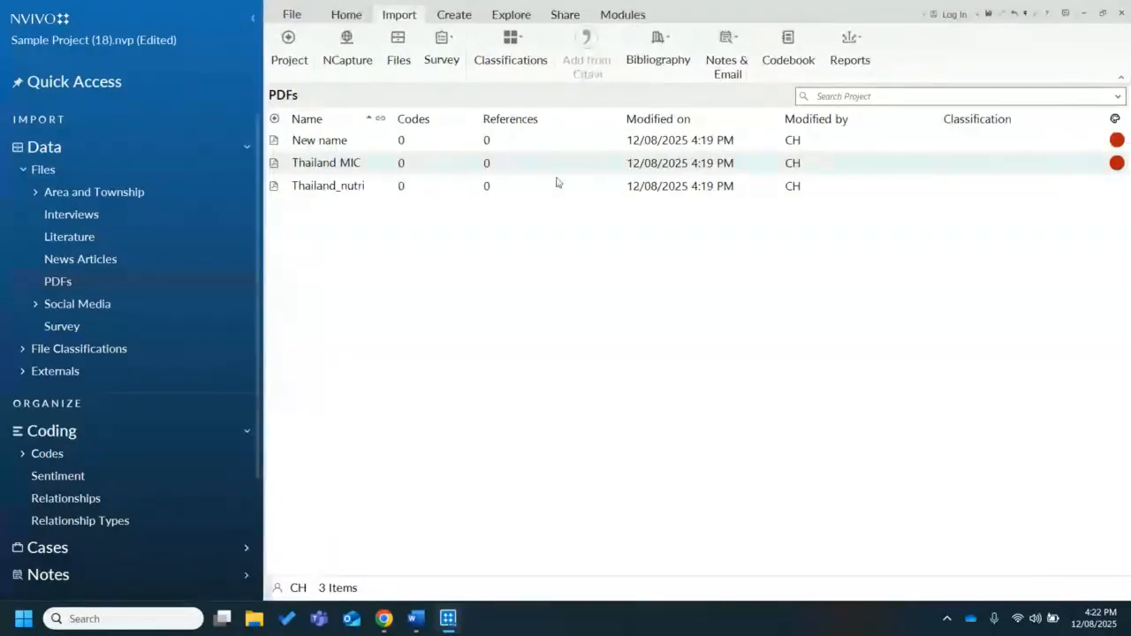
{"action": "left_click", "coordinate": [168, 193]}
{"action": "left_click", "coordinate": [159, 219]}
{"action": "left_click", "coordinate": [109, 455]}
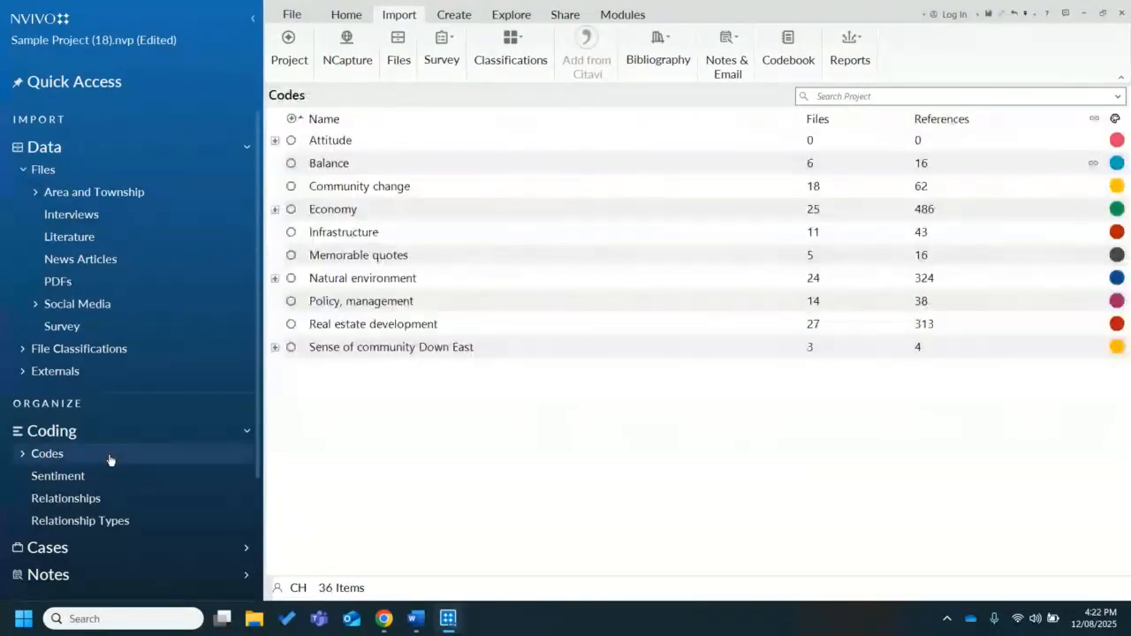
{"action": "left_click", "coordinate": [144, 195]}
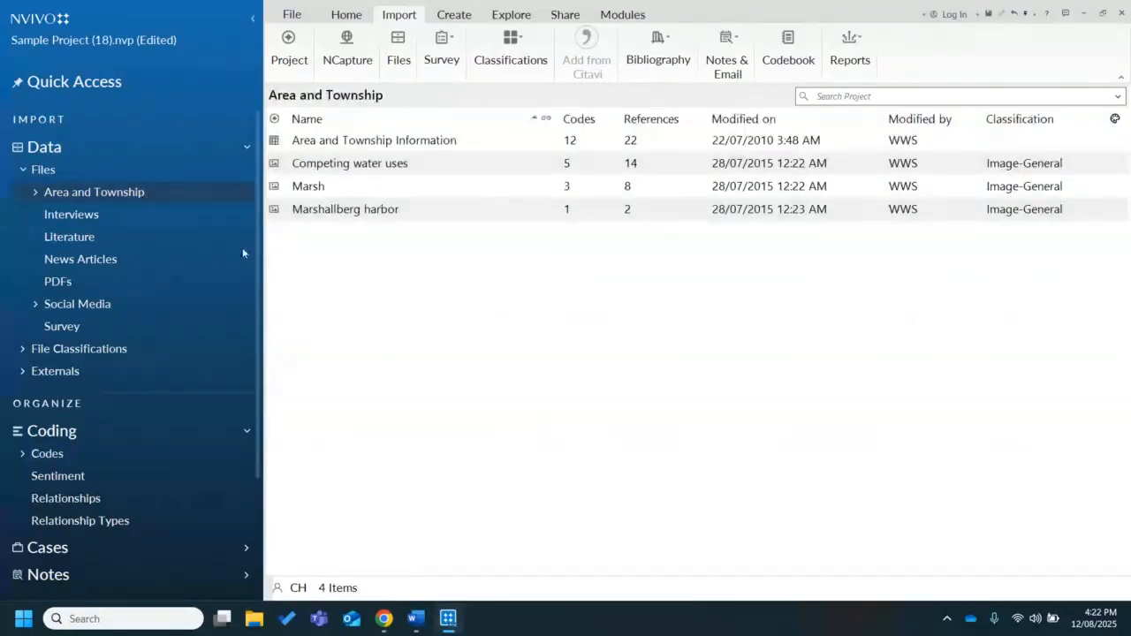
{"action": "left_click", "coordinate": [134, 284]}
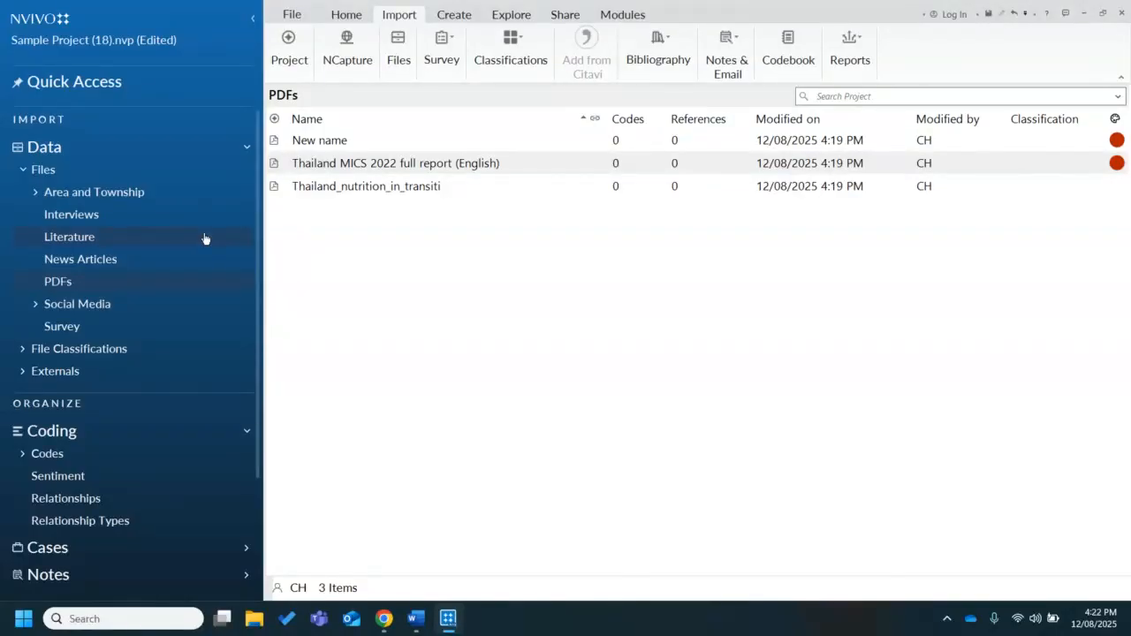
Open the Literature folder and view the available sources for importing references and notes
{"action": "left_click", "coordinate": [150, 238]}
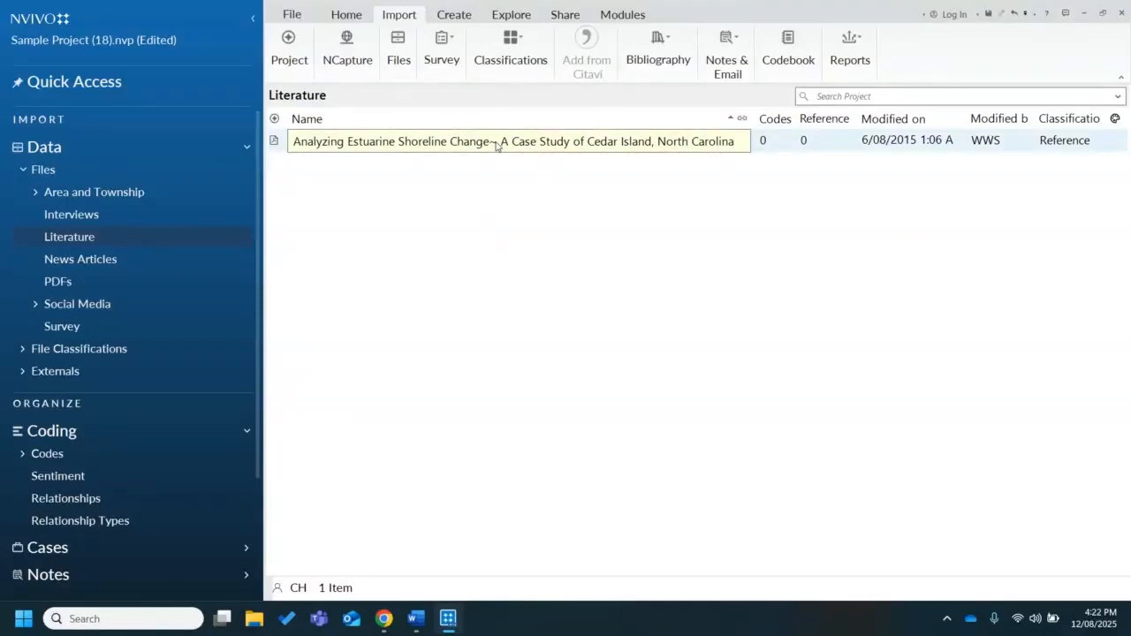
{"action": "right_click", "coordinate": [456, 220]}
{"action": "mouse_move", "coordinate": [521, 255]}
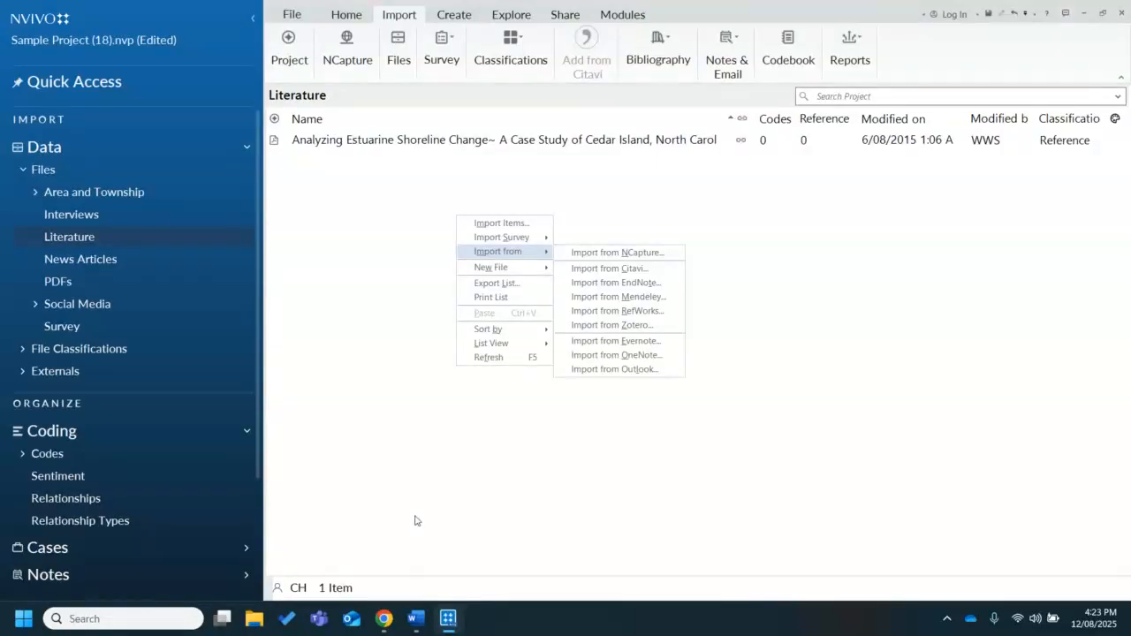
Switch to Google Chrome and view the NCapture for NVivo capture options on a new tab page
{"action": "left_click", "coordinate": [383, 618]}
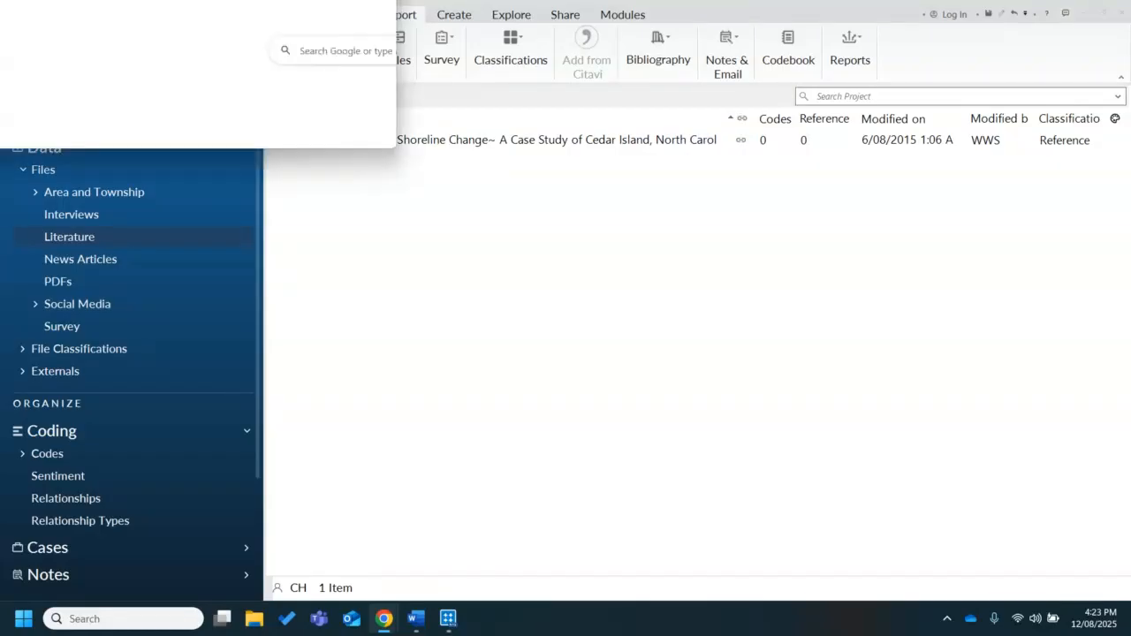
{"action": "left_click_drag", "start_coordinate": [419, 65], "coordinate": [592, 72]}
{"action": "left_click", "coordinate": [746, 69]}
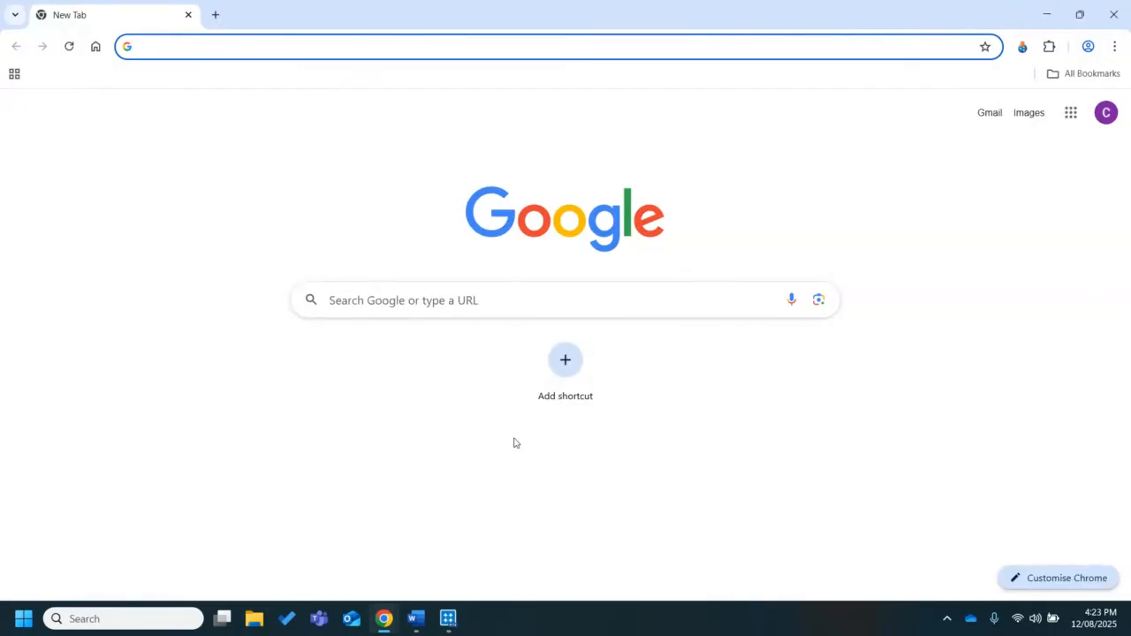
{"action": "left_click", "coordinate": [380, 619]}
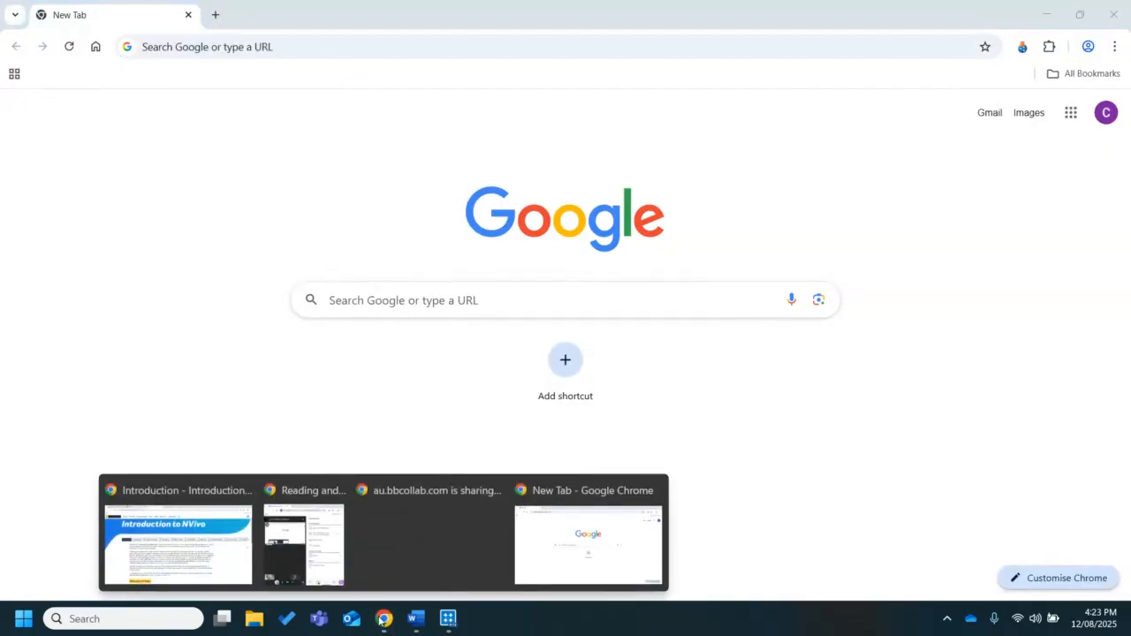
{"action": "left_click", "coordinate": [306, 494]}
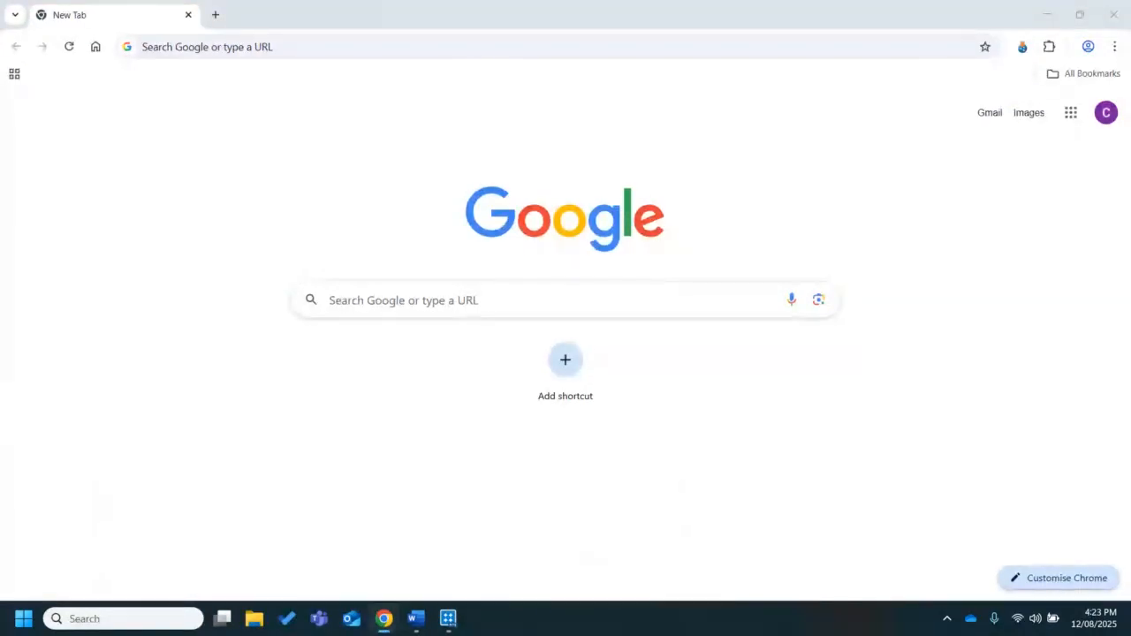
{"action": "left_click", "coordinate": [1023, 47]}
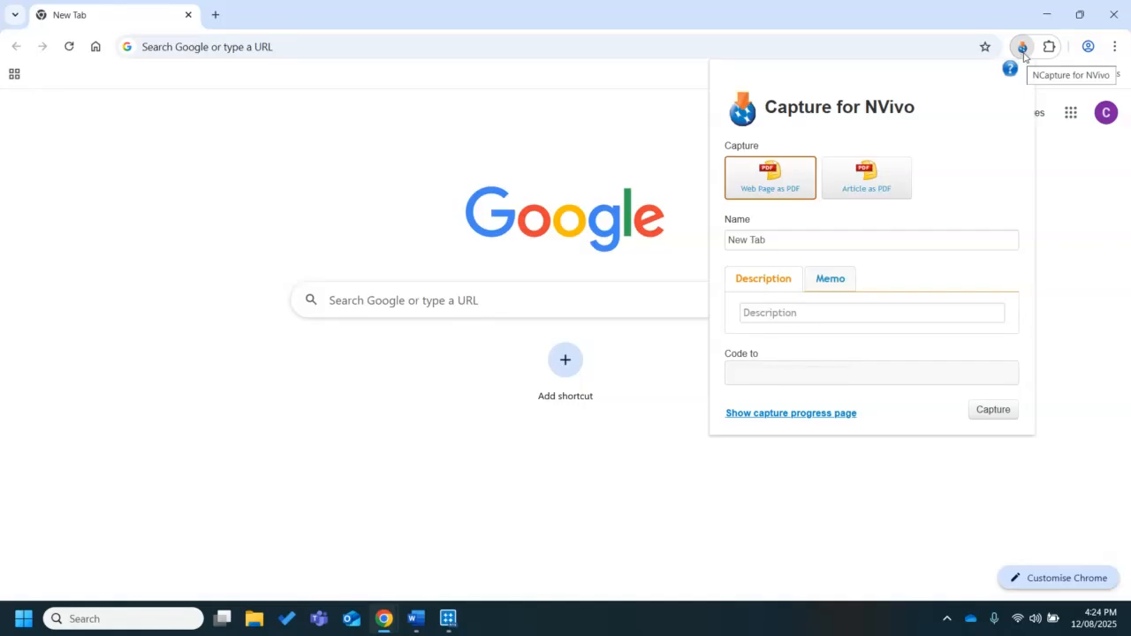
Search the installed Chrome extensions for "ncap" and return to the new tab page
{"action": "left_click", "coordinate": [1049, 49]}
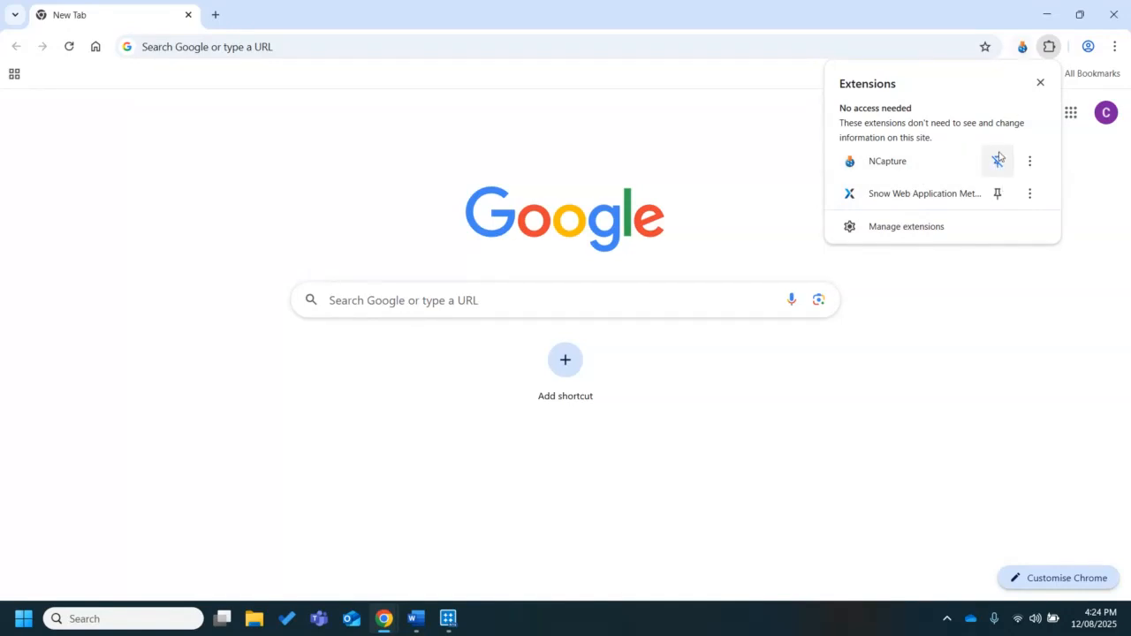
{"action": "left_click", "coordinate": [925, 228]}
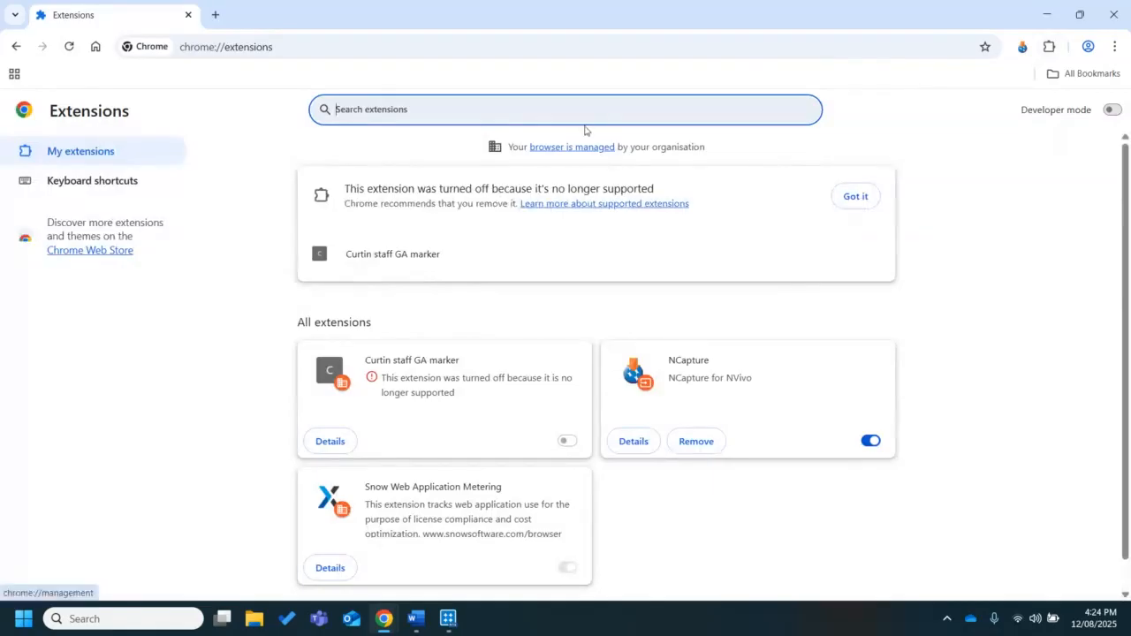
{"action": "type", "text": "ncap"}
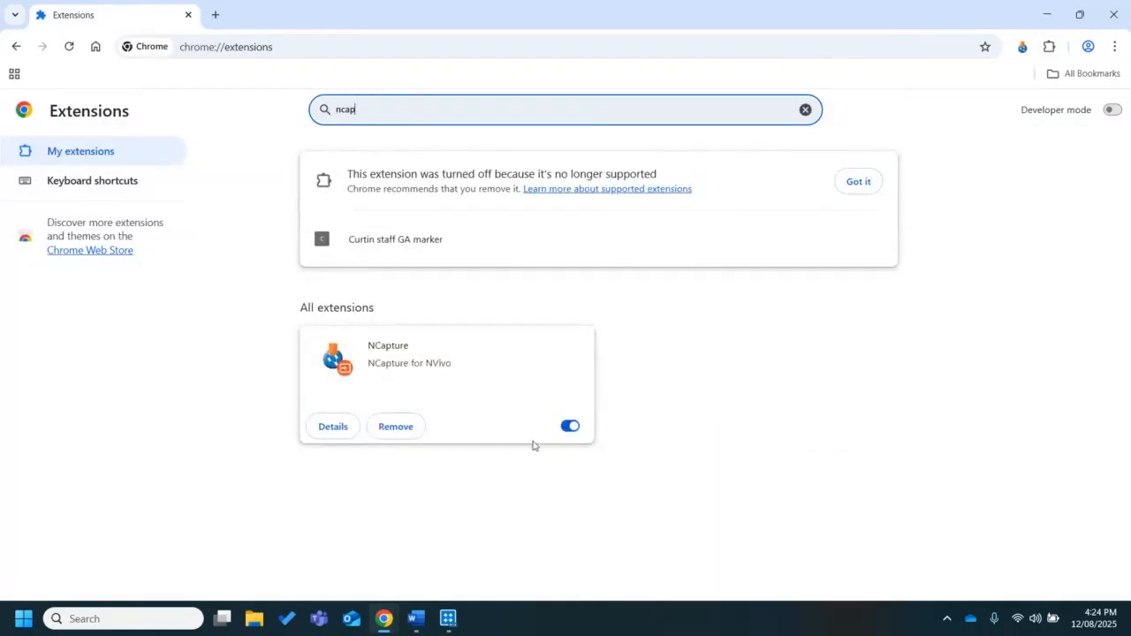
{"action": "left_click", "coordinate": [16, 46]}
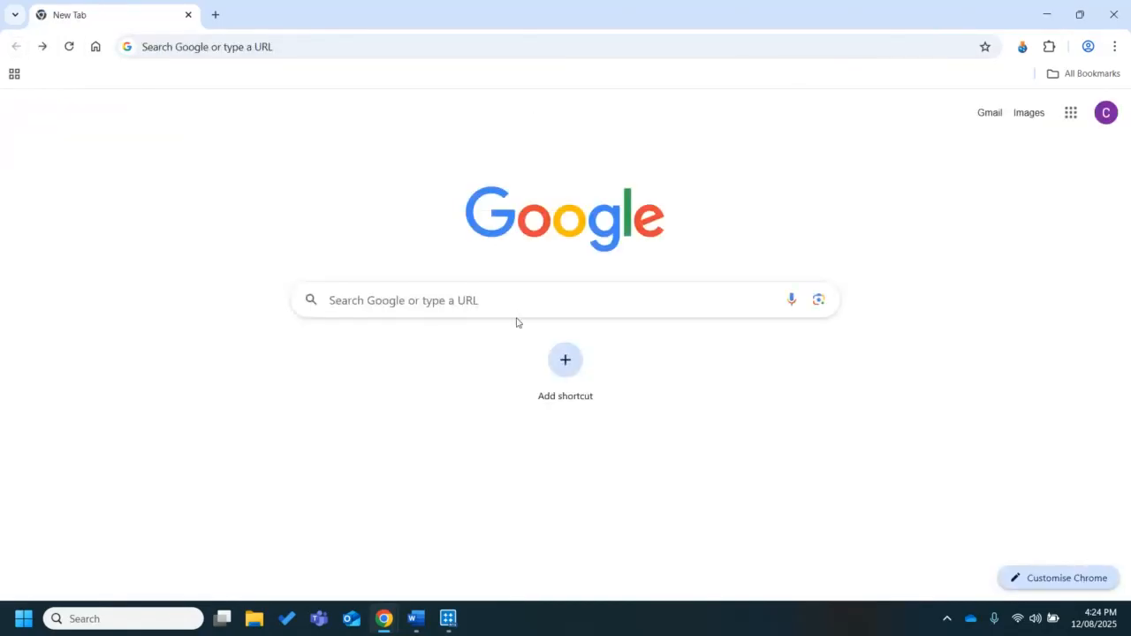
View the NCapture capture form once more, dismiss it, and close the Chrome window to return to NVivo
{"action": "left_click", "coordinate": [1023, 46]}
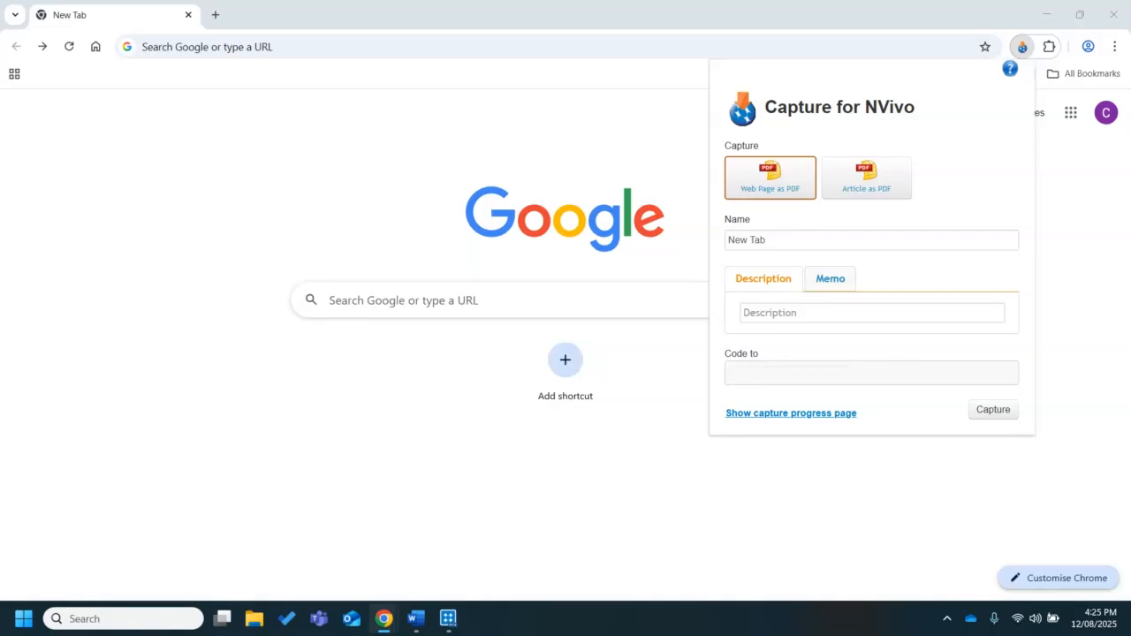
{"action": "left_click", "coordinate": [439, 157]}
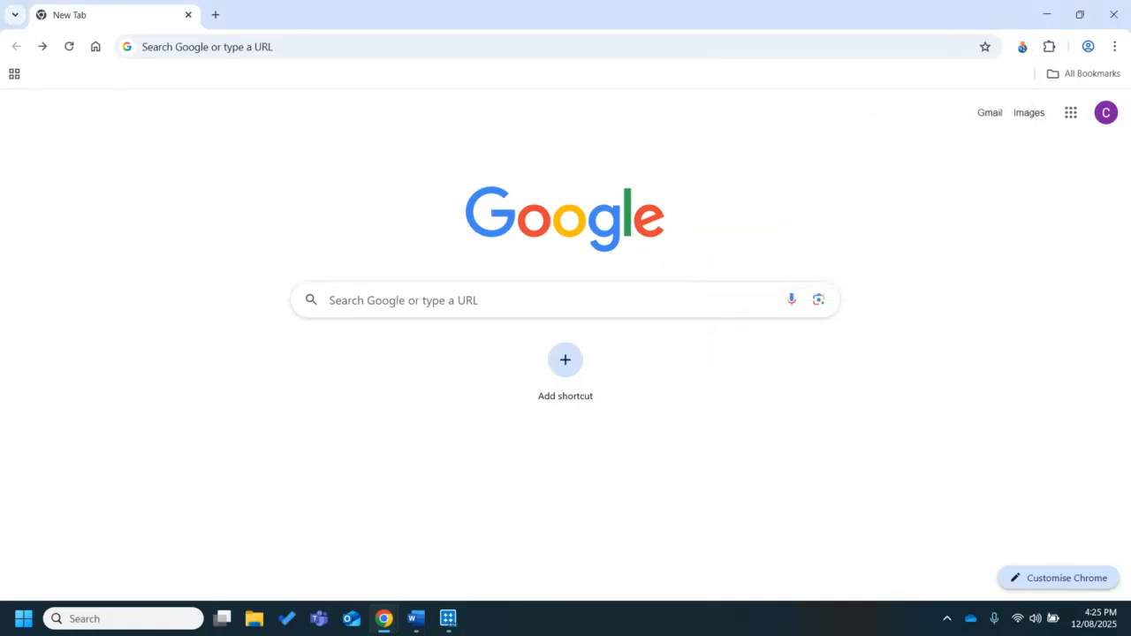
{"action": "left_click", "coordinate": [1126, 15]}
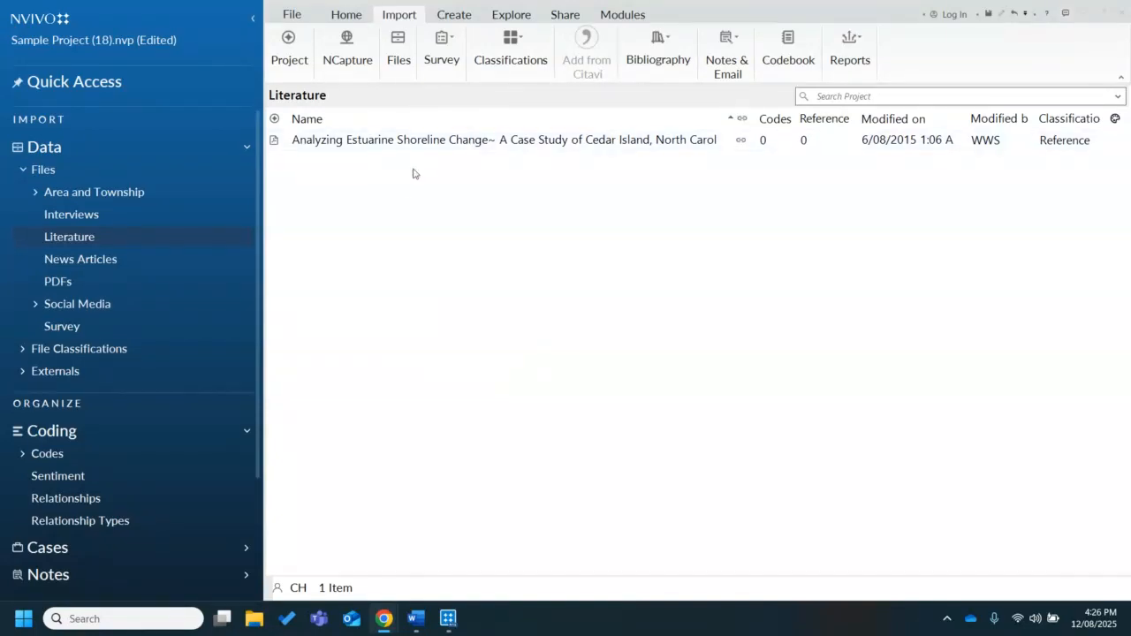
Open the Analyzing Estuarine Shoreline Change PDF and enlarge its reading area by collapsing the navigation pane and narrowing the file list
{"action": "double_click", "coordinate": [370, 141]}
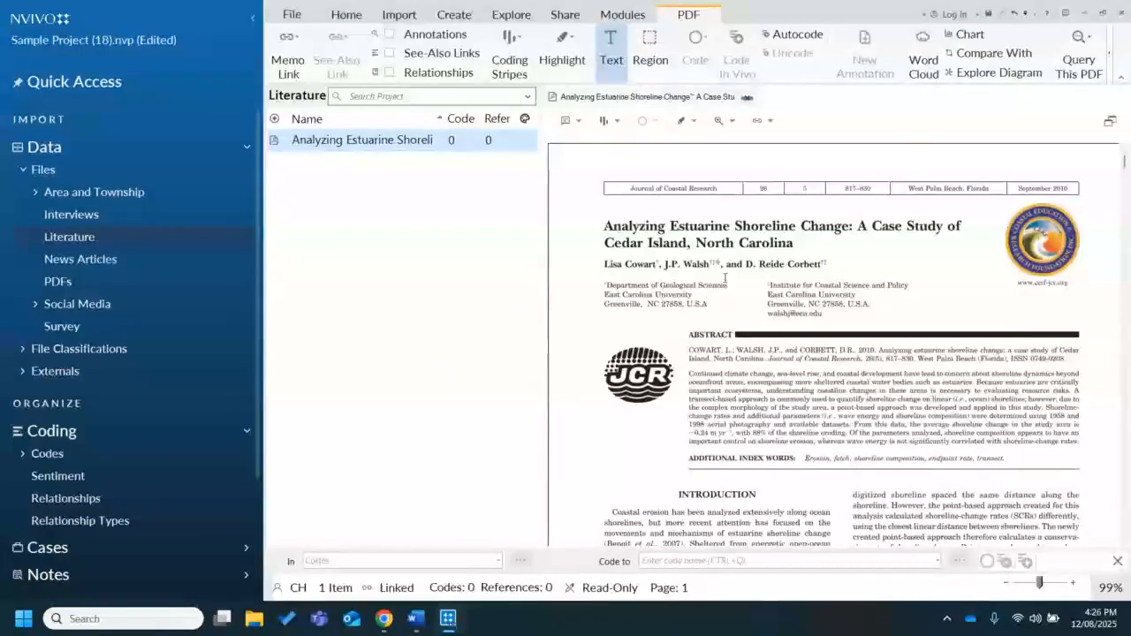
{"action": "left_click", "coordinate": [251, 24]}
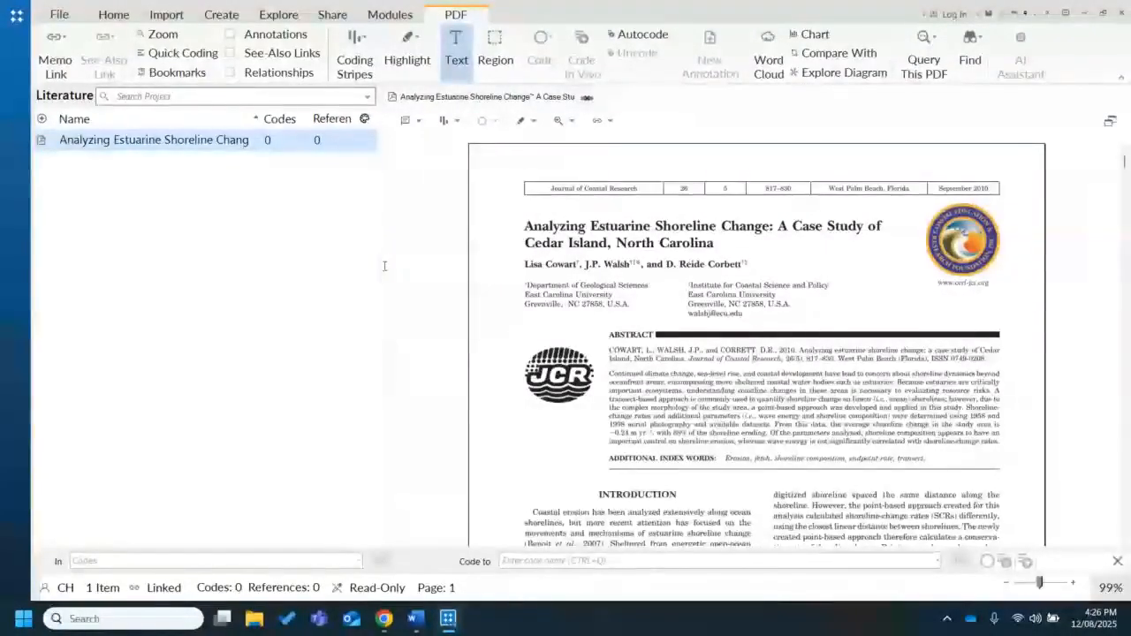
{"action": "left_click_drag", "start_coordinate": [381, 266], "coordinate": [137, 263]}
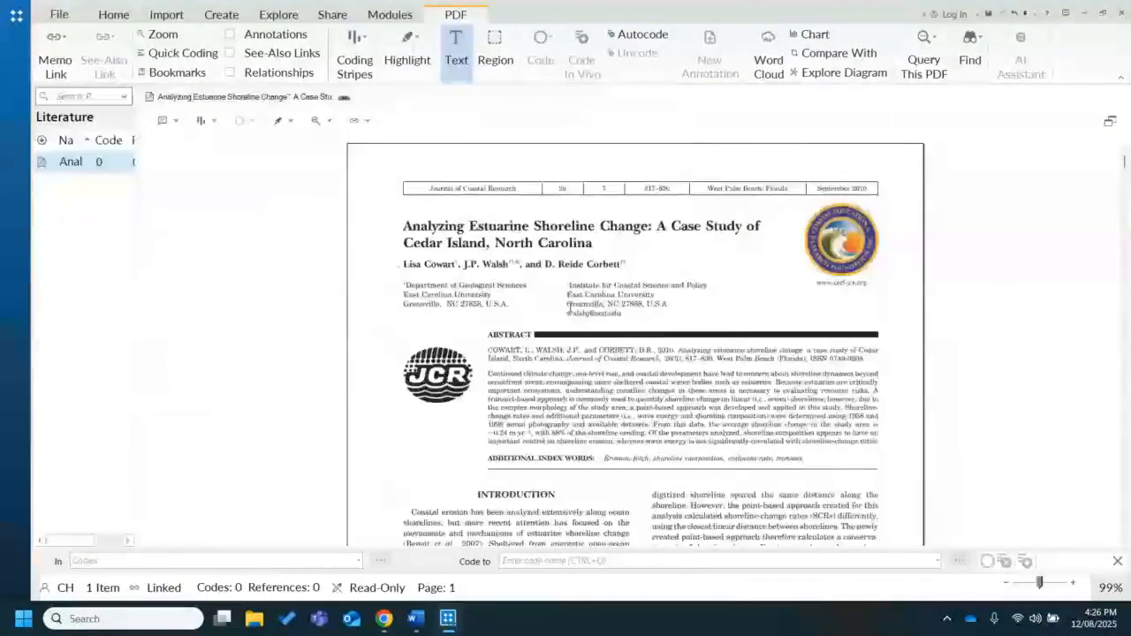
{"action": "left_click", "coordinate": [1073, 584]}
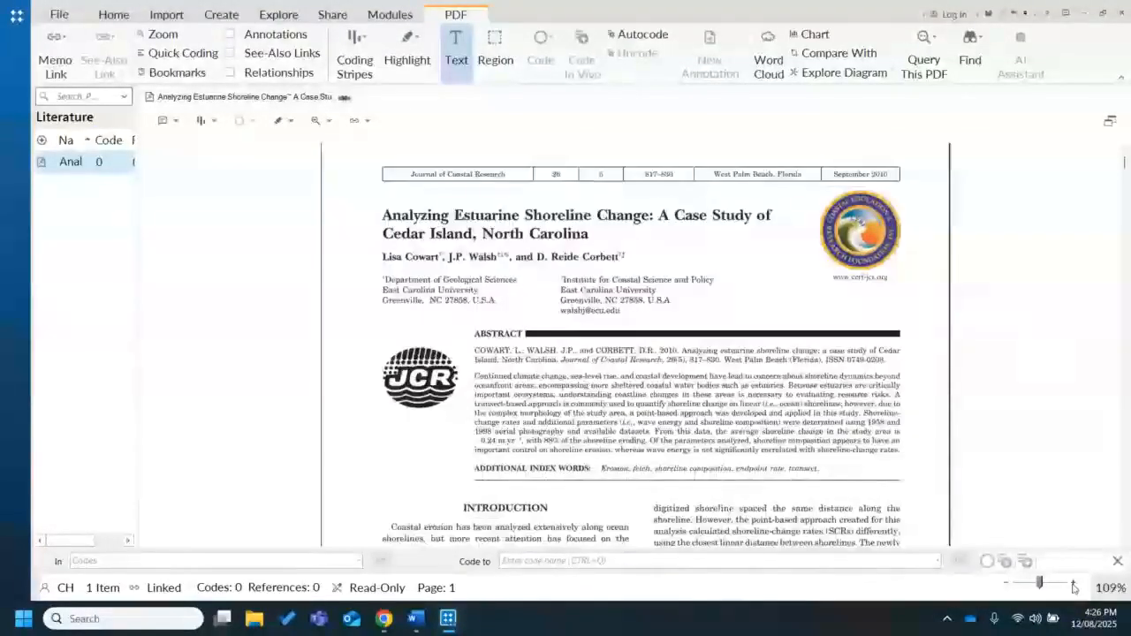
{"action": "left_click", "coordinate": [1073, 585]}
{"action": "left_click", "coordinate": [1073, 585]}
{"action": "left_click", "coordinate": [1074, 585]}
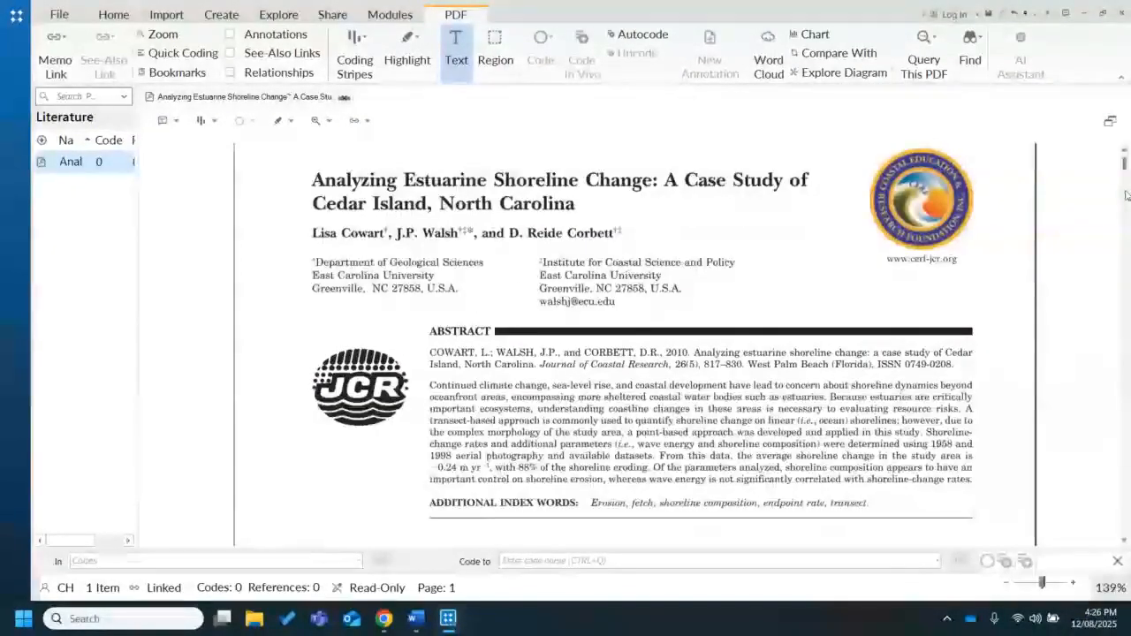
Annotate "Coastal erosion" at the start of the Introduction with the note "Need to look up definition"
{"action": "scroll", "coordinate": [1126, 168], "scroll_direction": "down", "scroll_amount": 2}
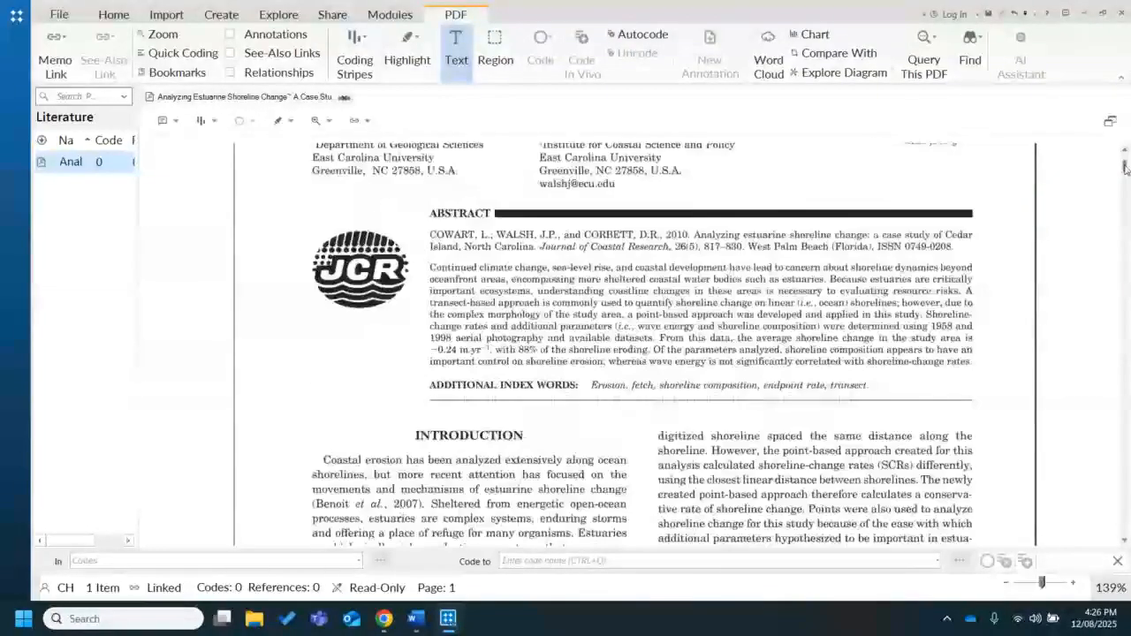
{"action": "scroll", "coordinate": [1126, 170], "scroll_direction": "down", "scroll_amount": 2}
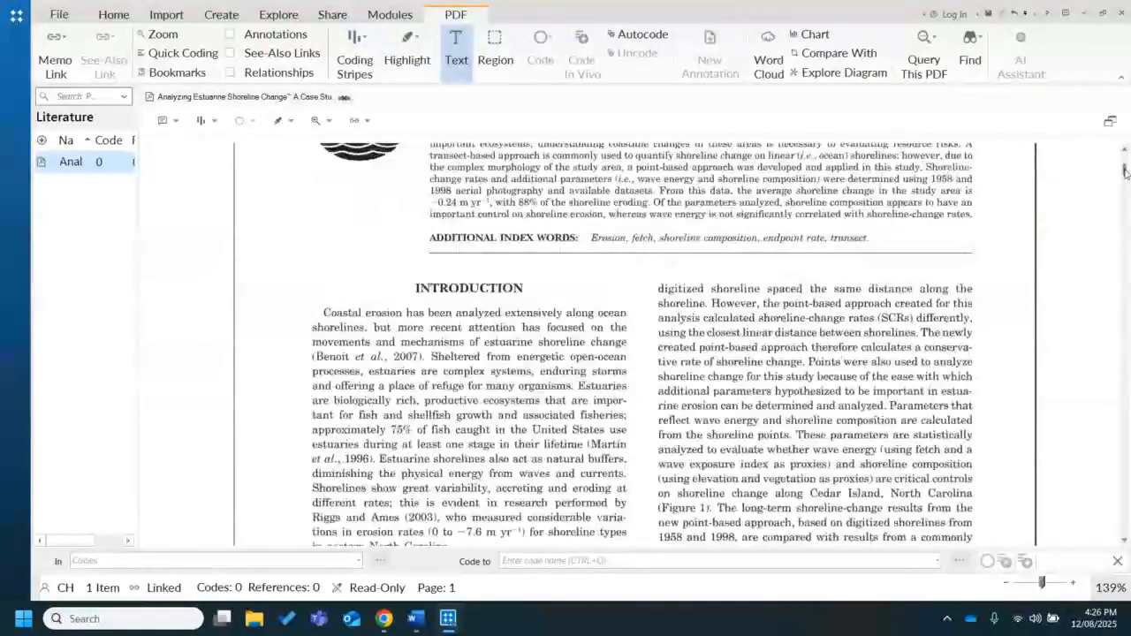
{"action": "scroll", "coordinate": [1126, 172], "scroll_direction": "down", "scroll_amount": 1}
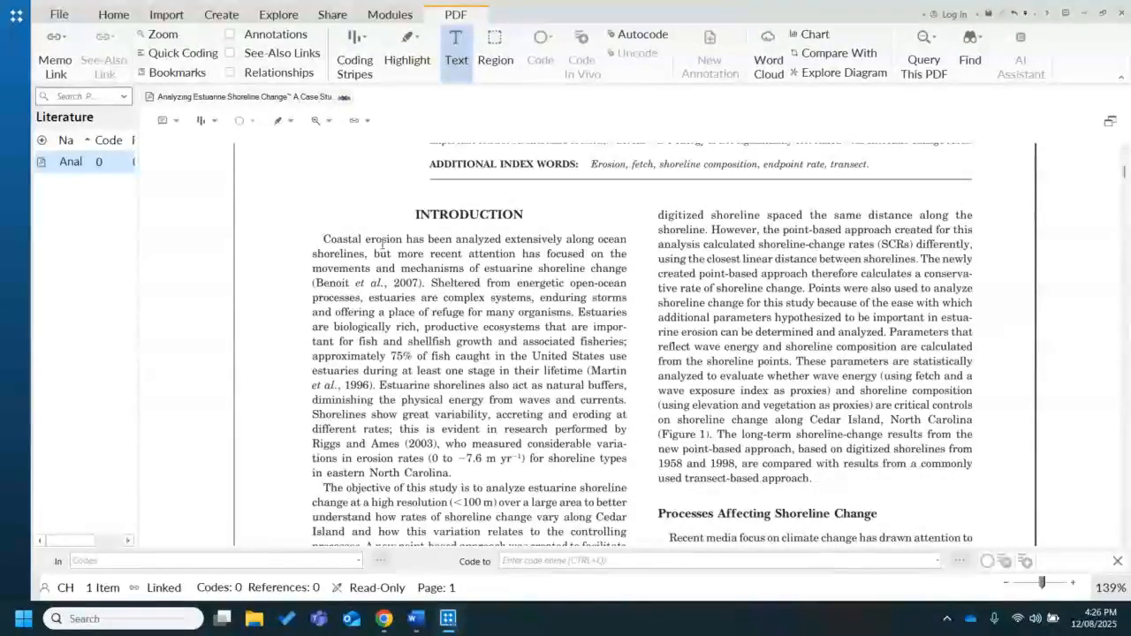
{"action": "left_click_drag", "start_coordinate": [322, 238], "coordinate": [403, 245]}
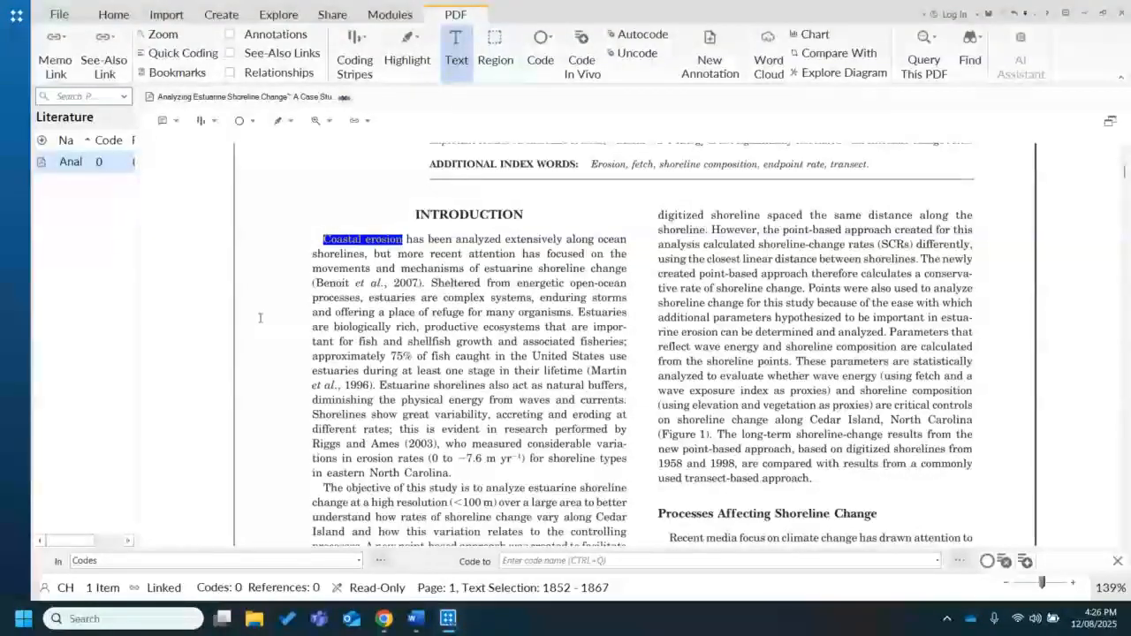
{"action": "right_click", "coordinate": [369, 243]}
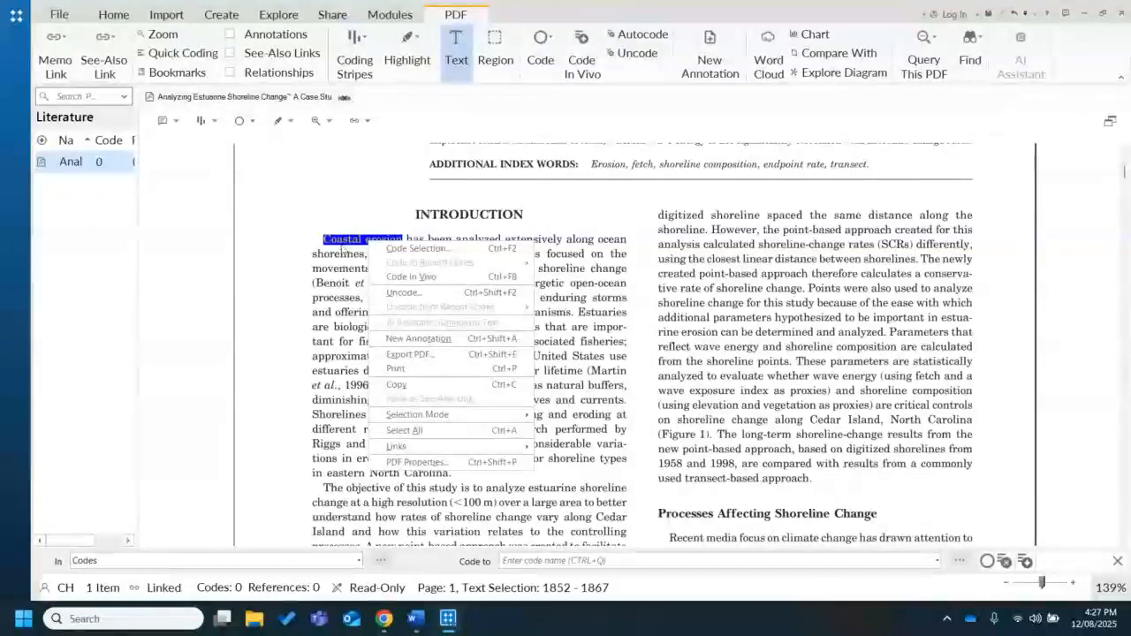
{"action": "left_click", "coordinate": [345, 251]}
{"action": "left_click_drag", "start_coordinate": [324, 240], "coordinate": [399, 243]}
{"action": "right_click", "coordinate": [398, 243]}
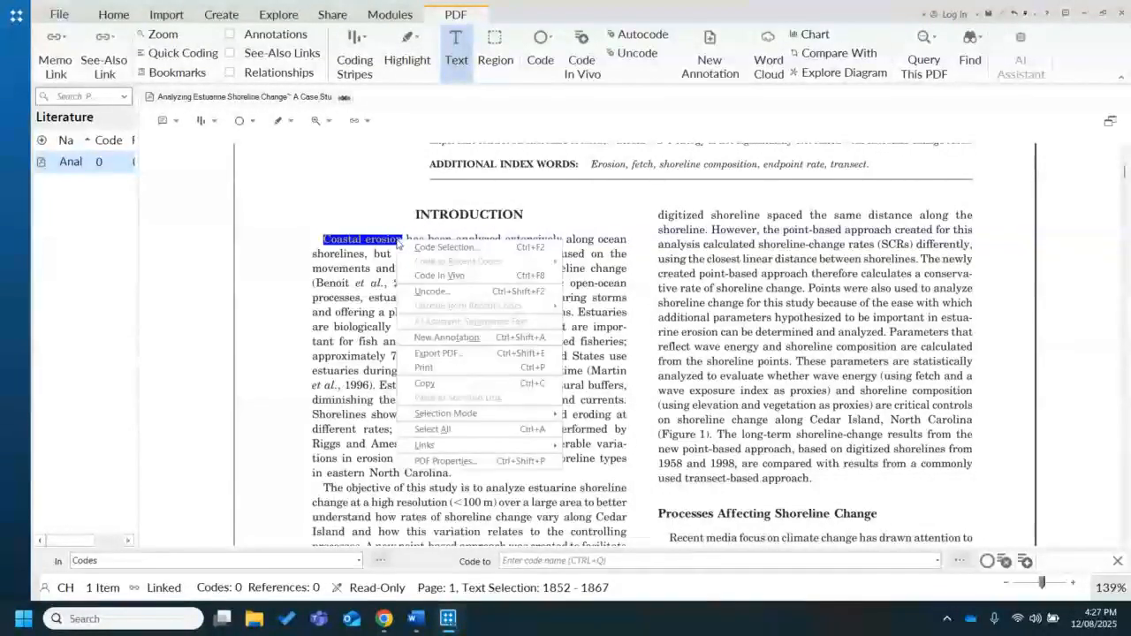
{"action": "left_click", "coordinate": [458, 343]}
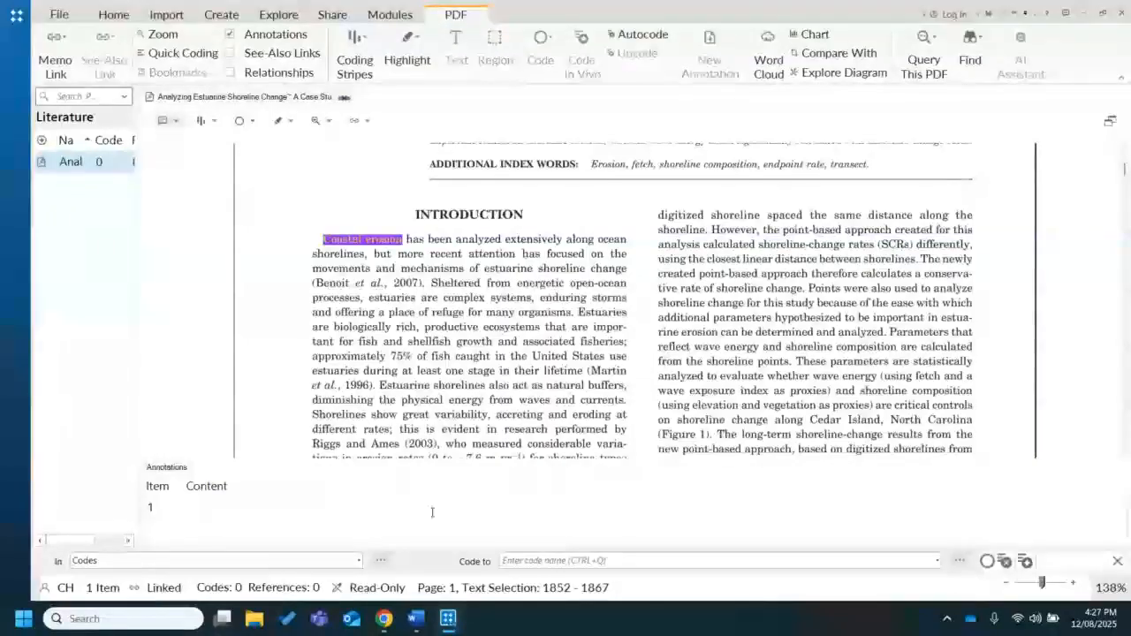
{"action": "type", "text": "Need to look up definition"}
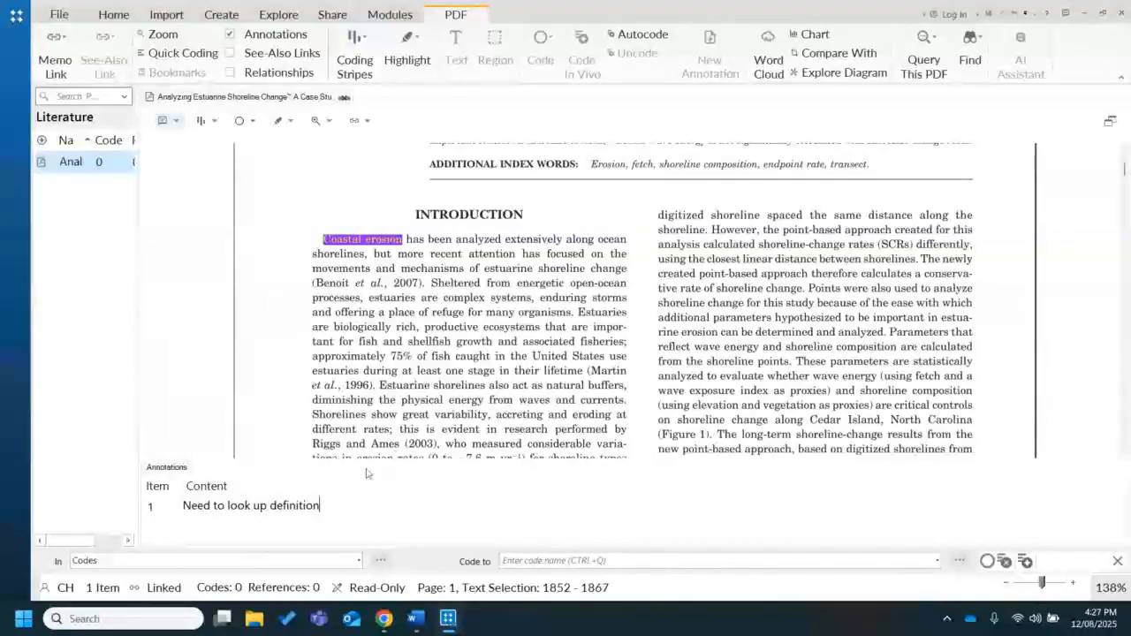
{"action": "left_click", "coordinate": [413, 379]}
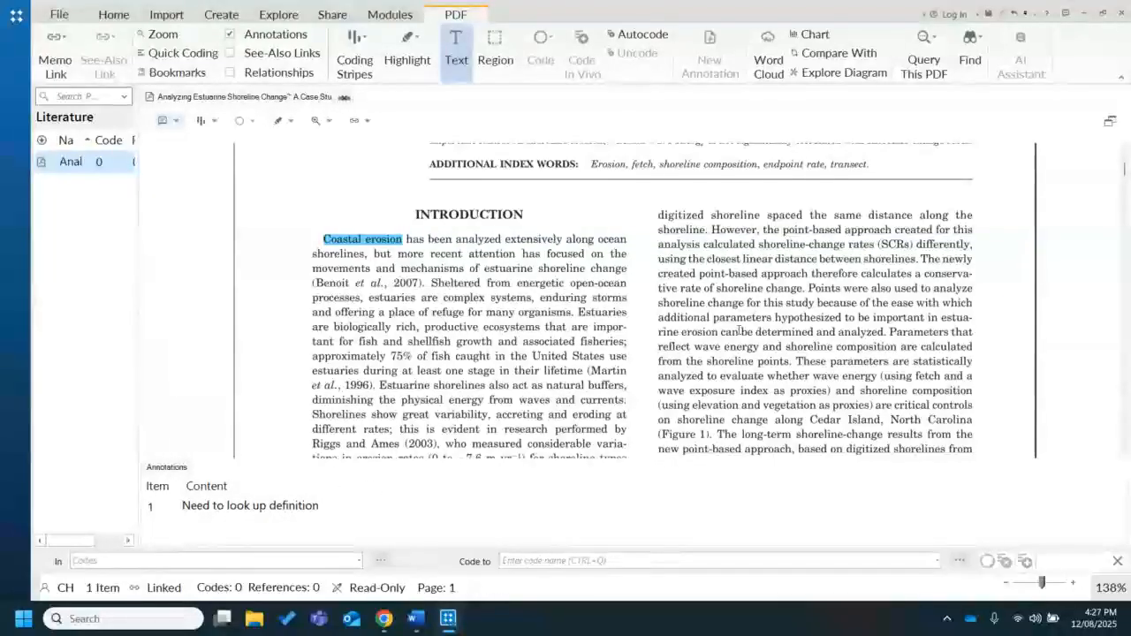
Annotate the 2007 citation in the first Introduction paragraph with "Need to read this reference." and review the annotations list
{"action": "left_click_drag", "start_coordinate": [1126, 171], "coordinate": [1126, 172]}
{"action": "left_click_drag", "start_coordinate": [313, 214], "coordinate": [423, 214]}
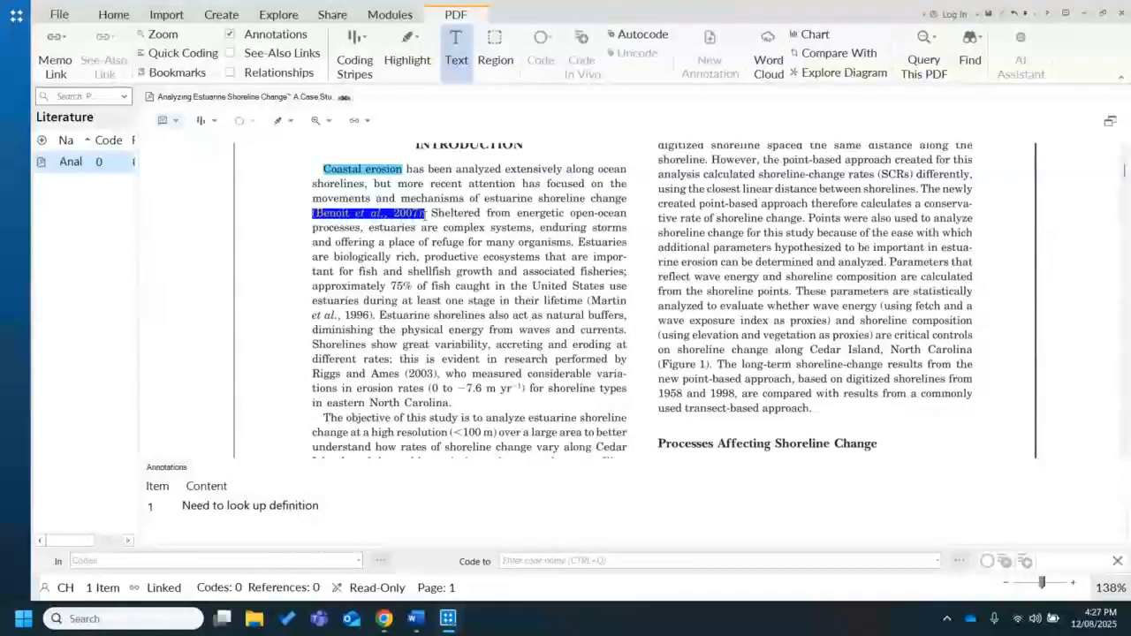
{"action": "left_click_drag", "start_coordinate": [423, 214], "coordinate": [424, 215]}
{"action": "right_click", "coordinate": [401, 217]}
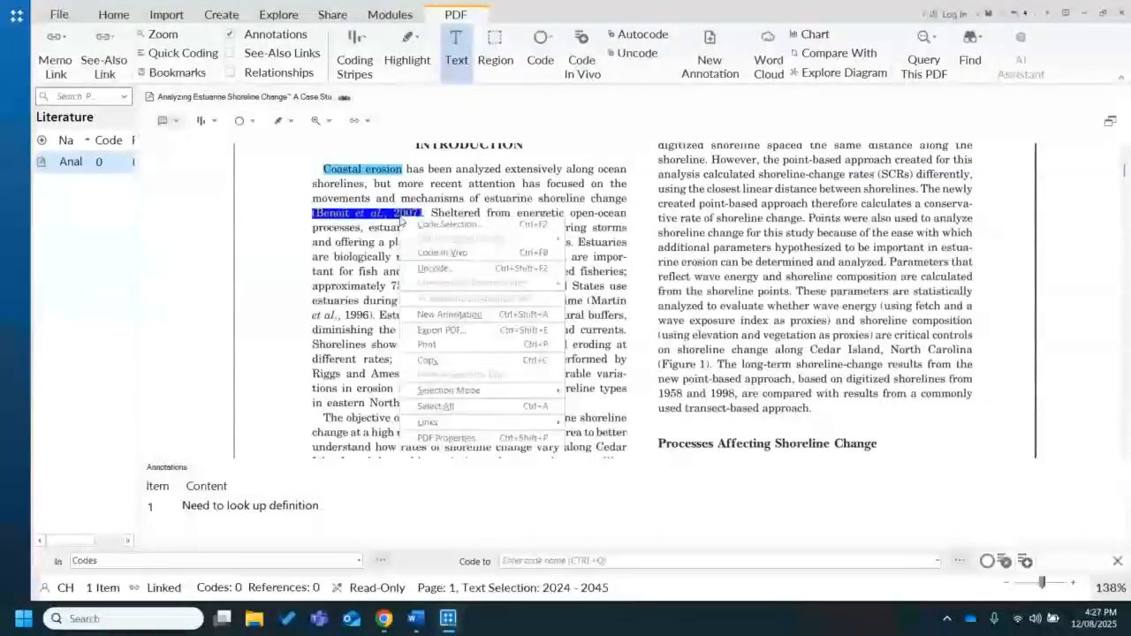
{"action": "left_click", "coordinate": [449, 315]}
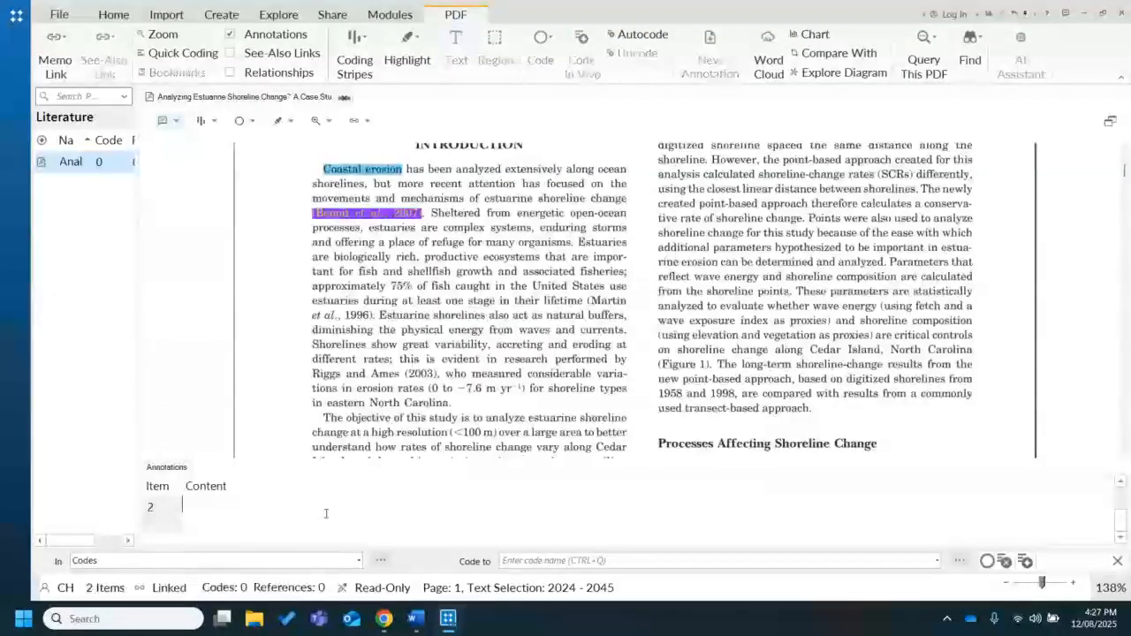
{"action": "type", "text": "Need"}
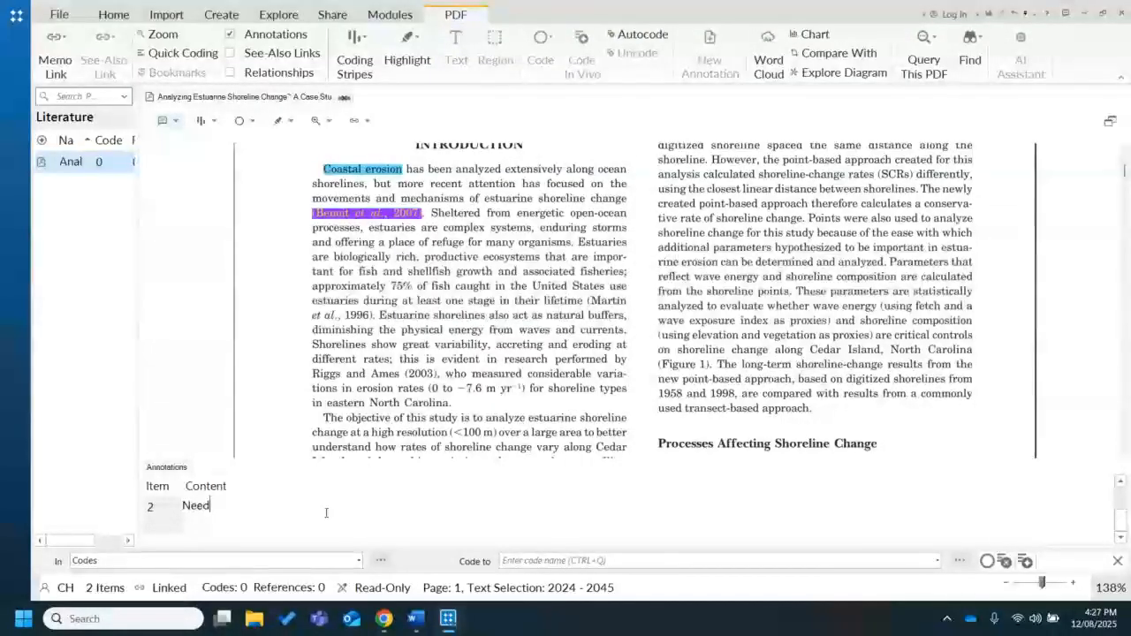
{"action": "type", "text": " to read this ref"}
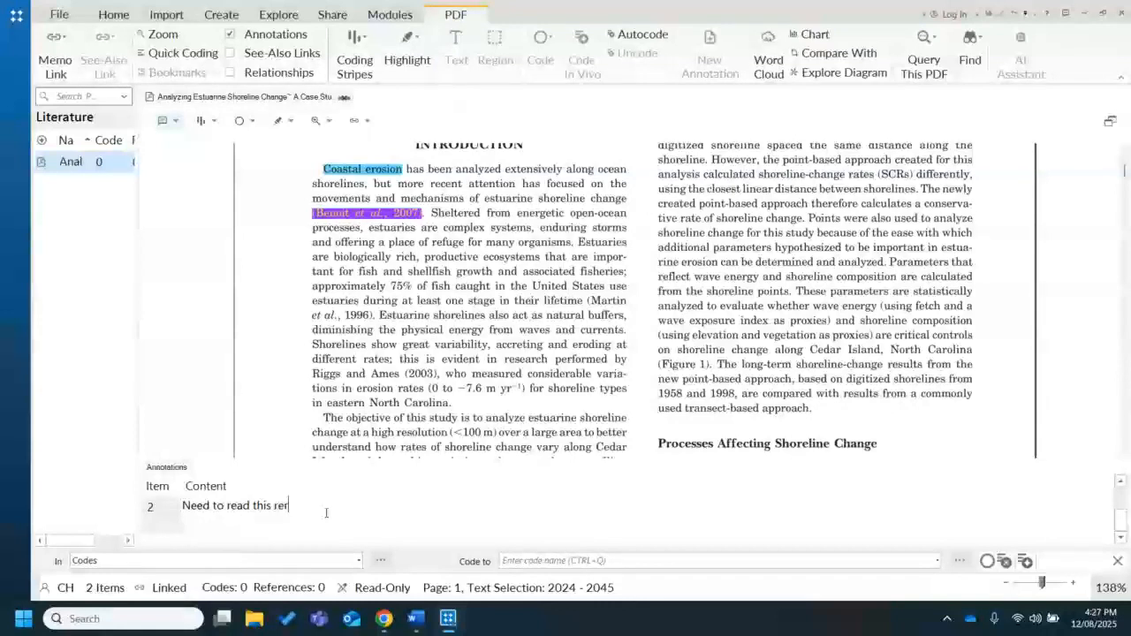
{"action": "type", "text": "erence."}
{"action": "left_click", "coordinate": [423, 344]}
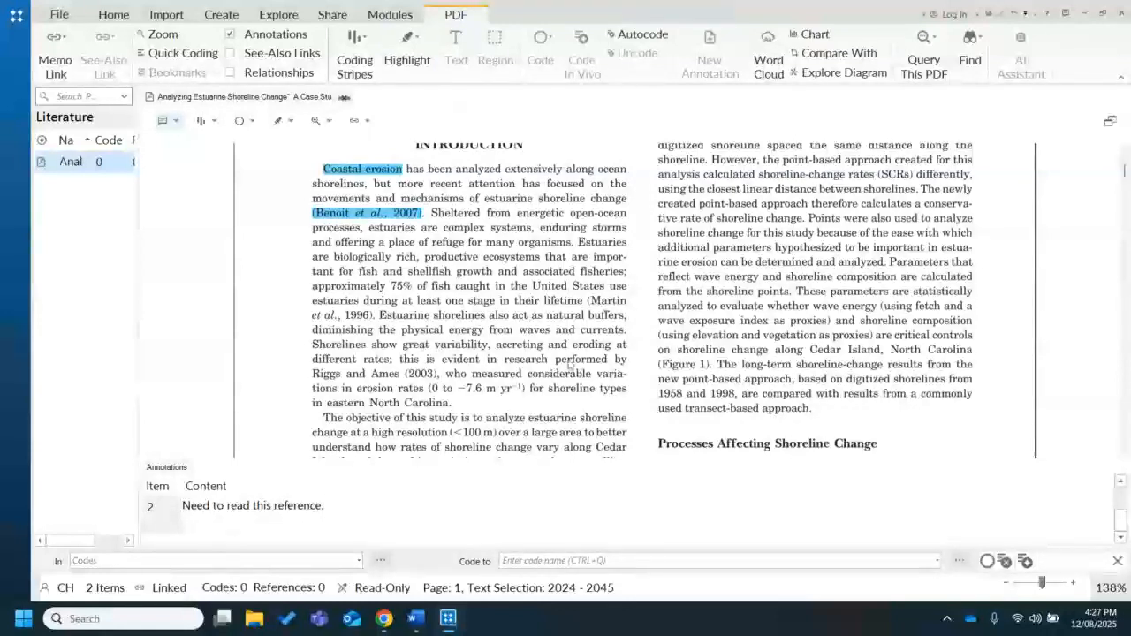
{"action": "left_click_drag", "start_coordinate": [1122, 516], "coordinate": [1120, 489]}
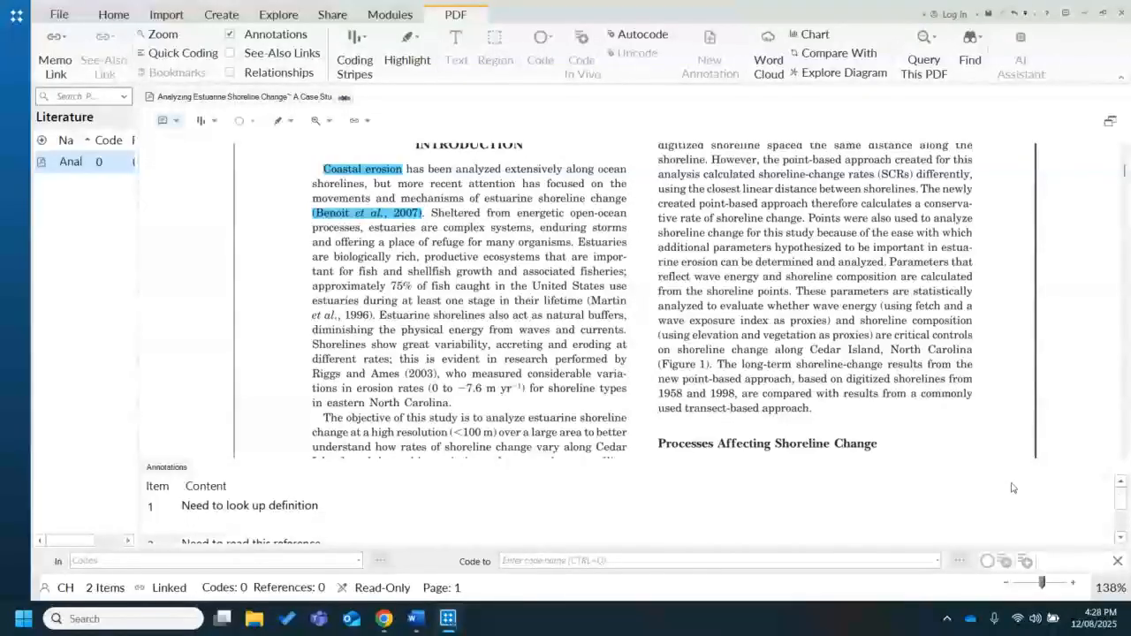
Review both entries in the annotations list, and turn the annotations display off and back on
{"action": "left_click", "coordinate": [1120, 525]}
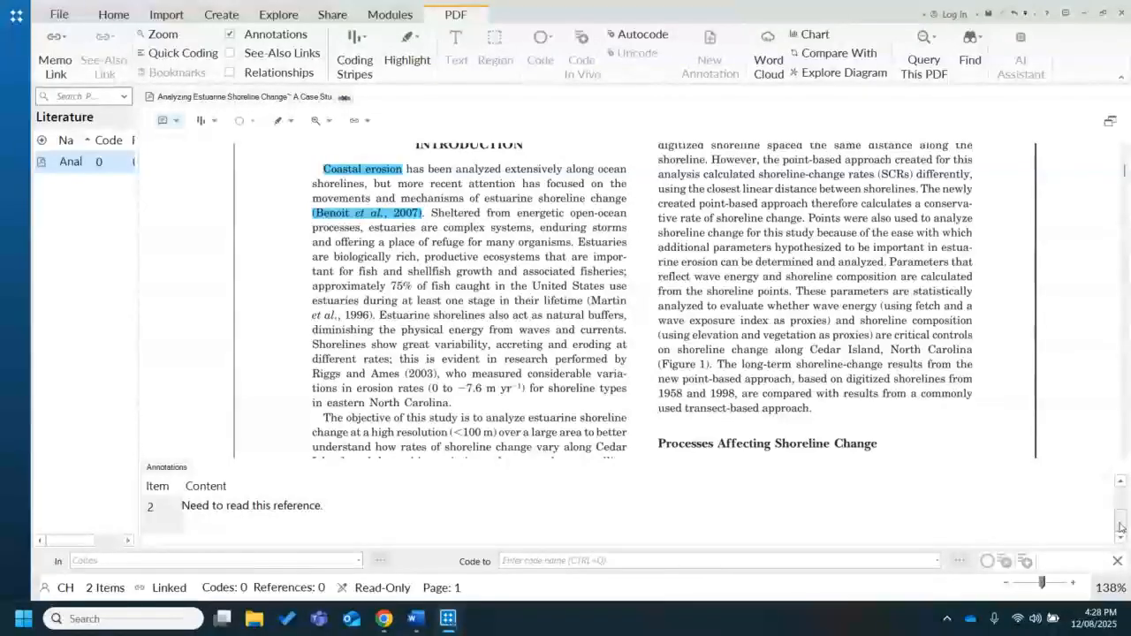
{"action": "left_click", "coordinate": [1121, 483]}
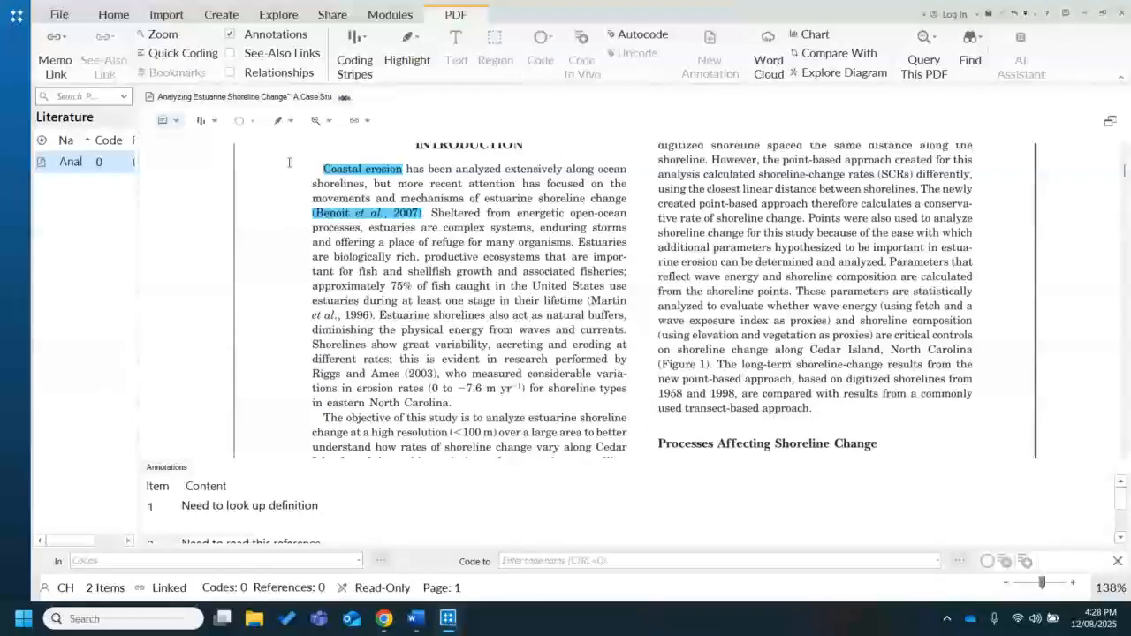
{"action": "left_click", "coordinate": [235, 40]}
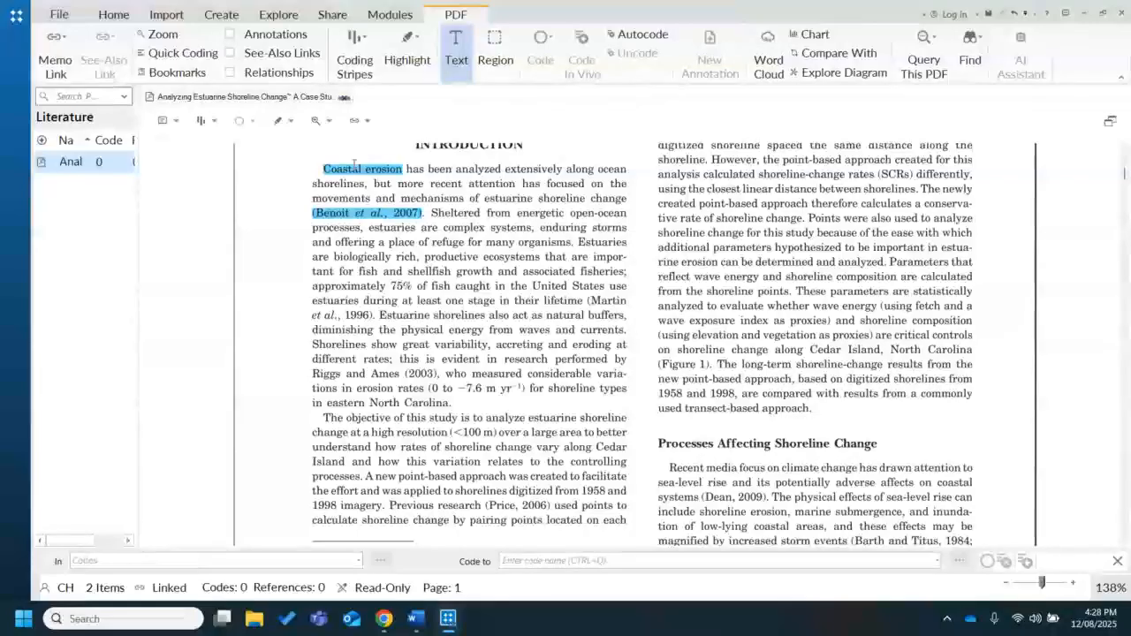
{"action": "left_click", "coordinate": [230, 38]}
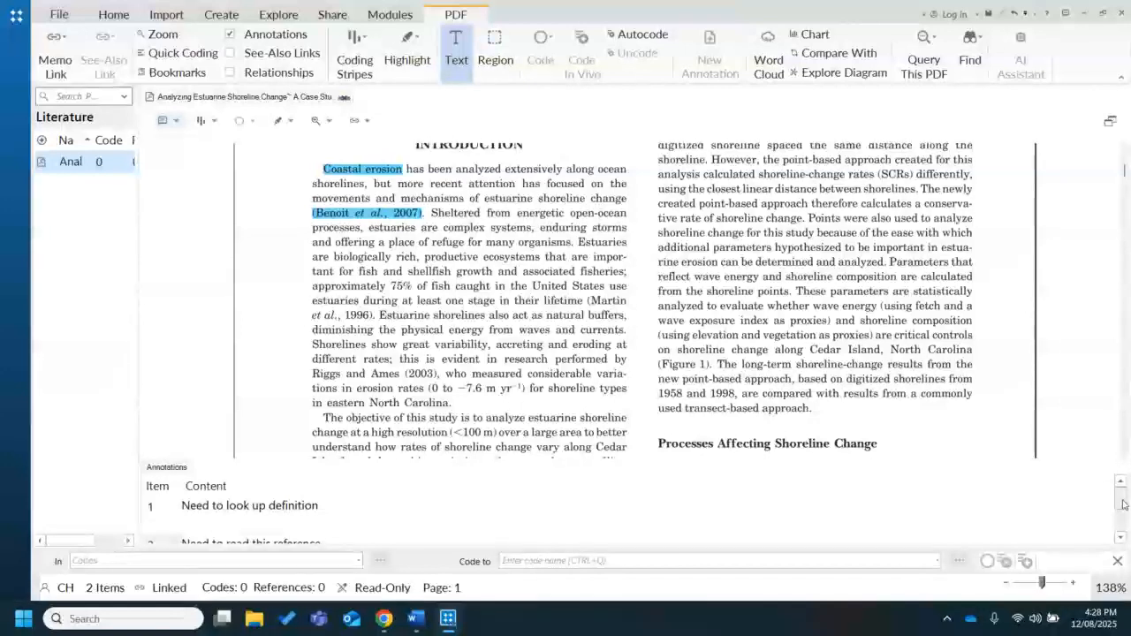
Delete the "Need to read this reference." annotation and save the project
{"action": "left_click_drag", "start_coordinate": [1121, 499], "coordinate": [1121, 522]}
{"action": "left_click", "coordinate": [168, 513]}
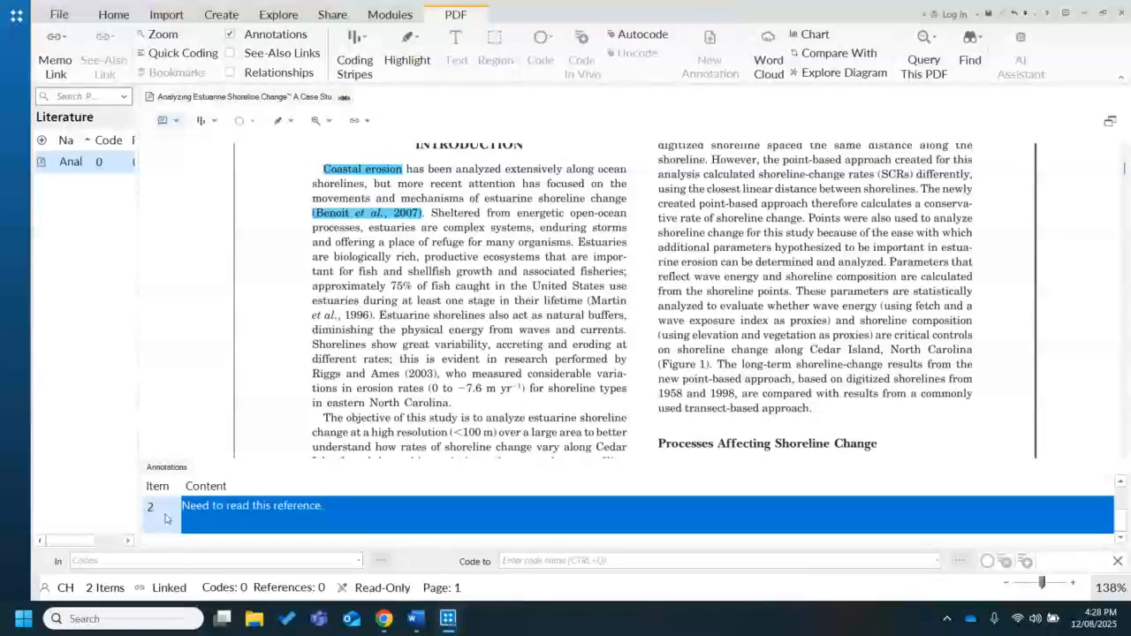
{"action": "right_click", "coordinate": [165, 518]}
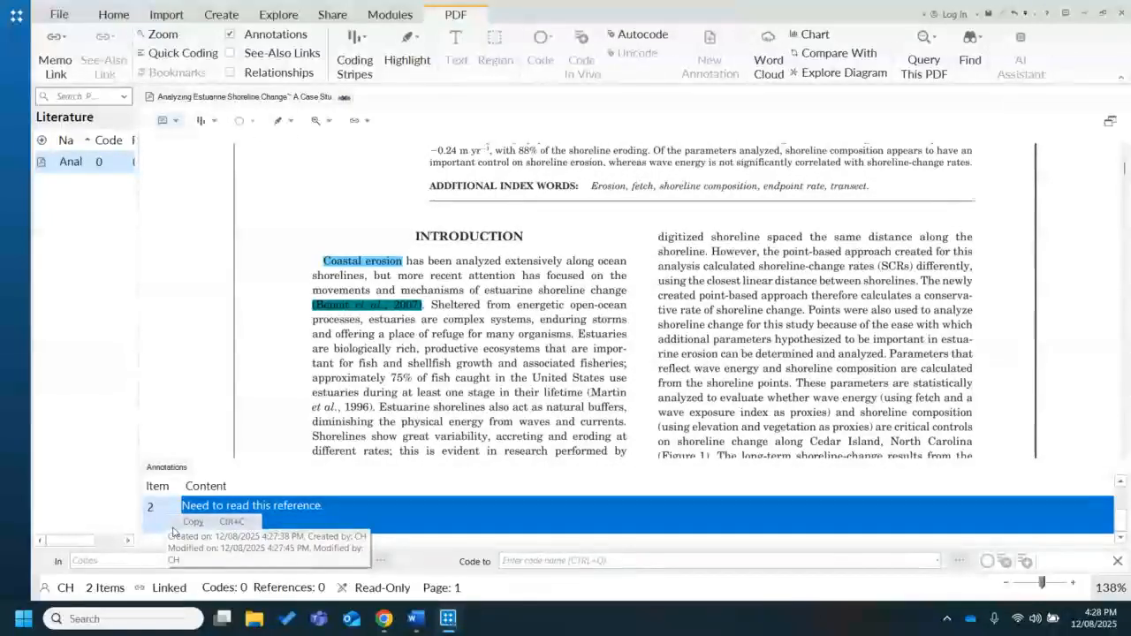
{"action": "left_click", "coordinate": [194, 538]}
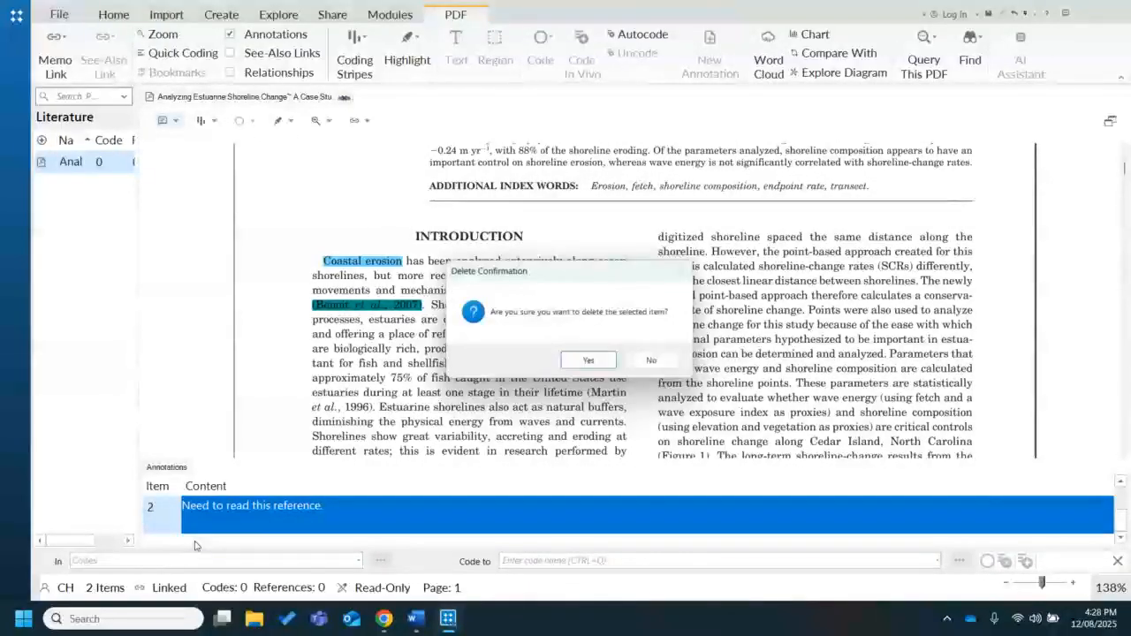
{"action": "left_click", "coordinate": [588, 361]}
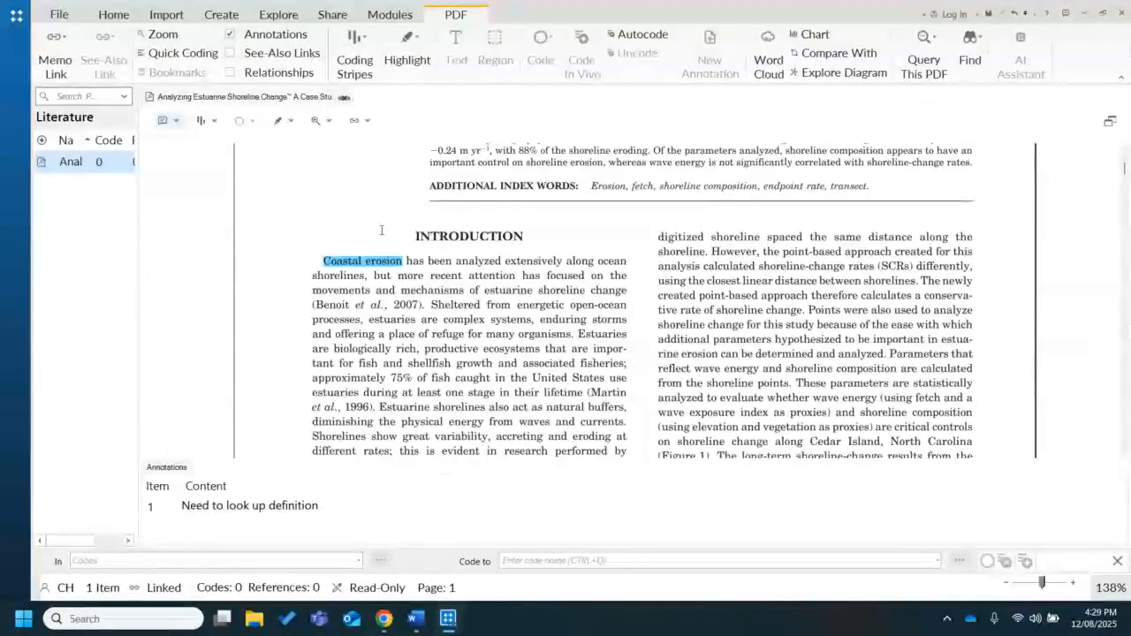
{"action": "left_click", "coordinate": [1087, 369]}
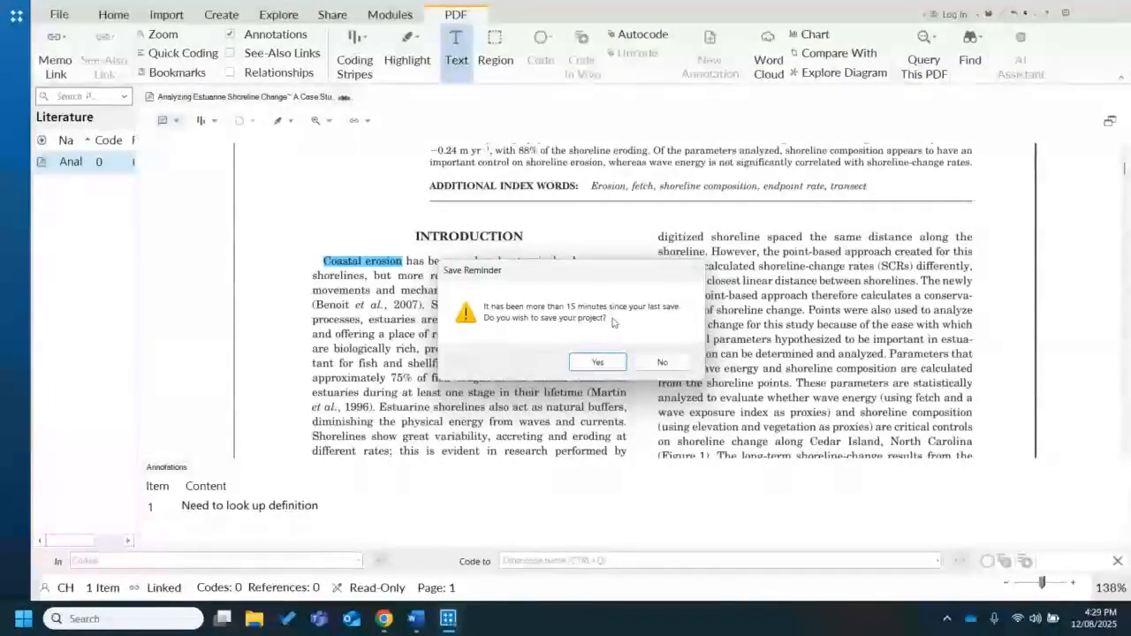
{"action": "left_click", "coordinate": [602, 361]}
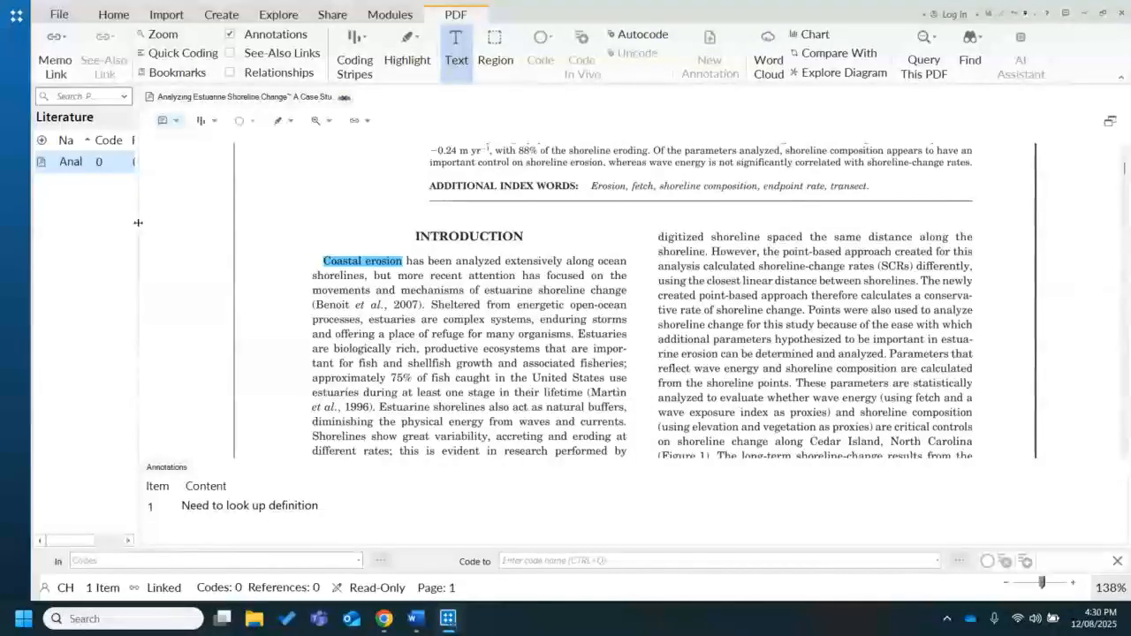
Widen the file list beside the PDF and look at the link options available within the document
{"action": "left_click_drag", "start_coordinate": [137, 223], "coordinate": [272, 223]}
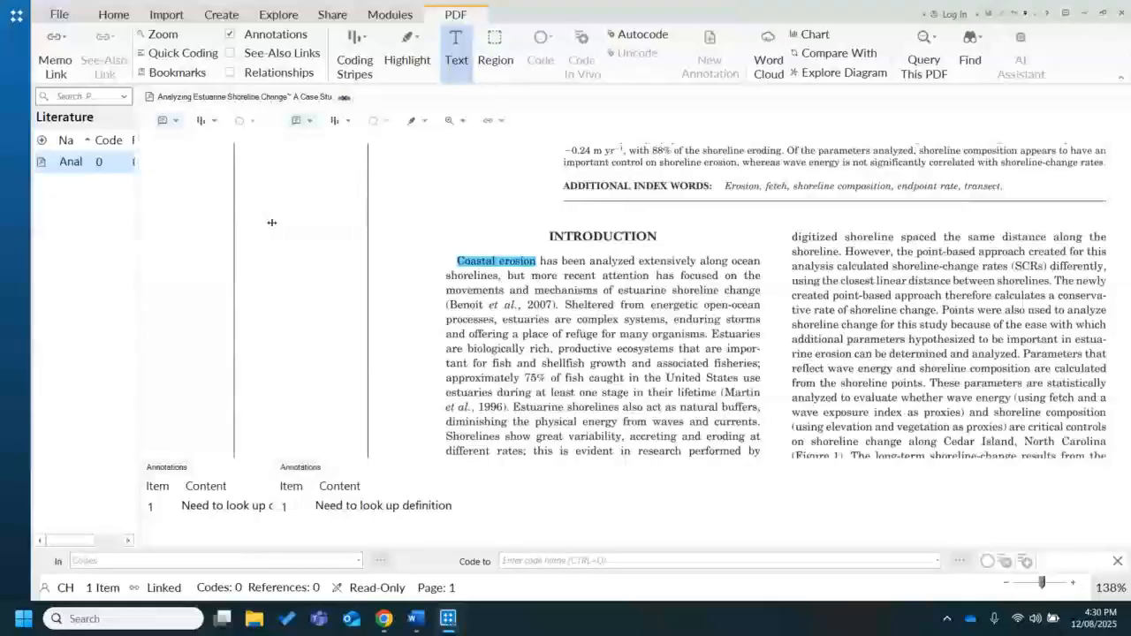
{"action": "right_click", "coordinate": [452, 327]}
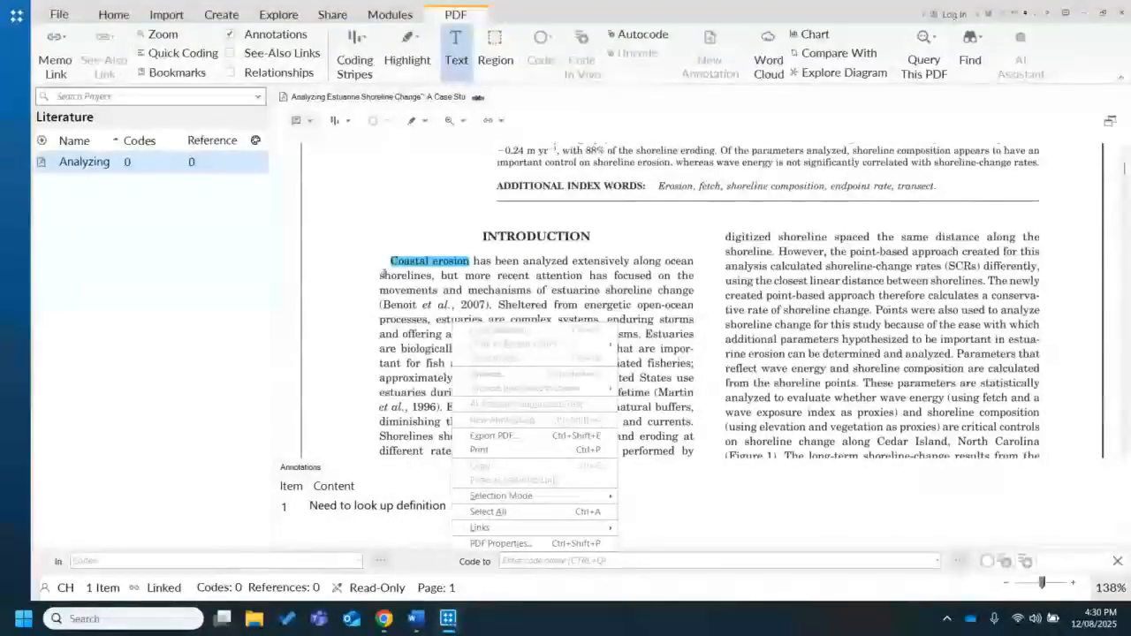
{"action": "mouse_move", "coordinate": [542, 529]}
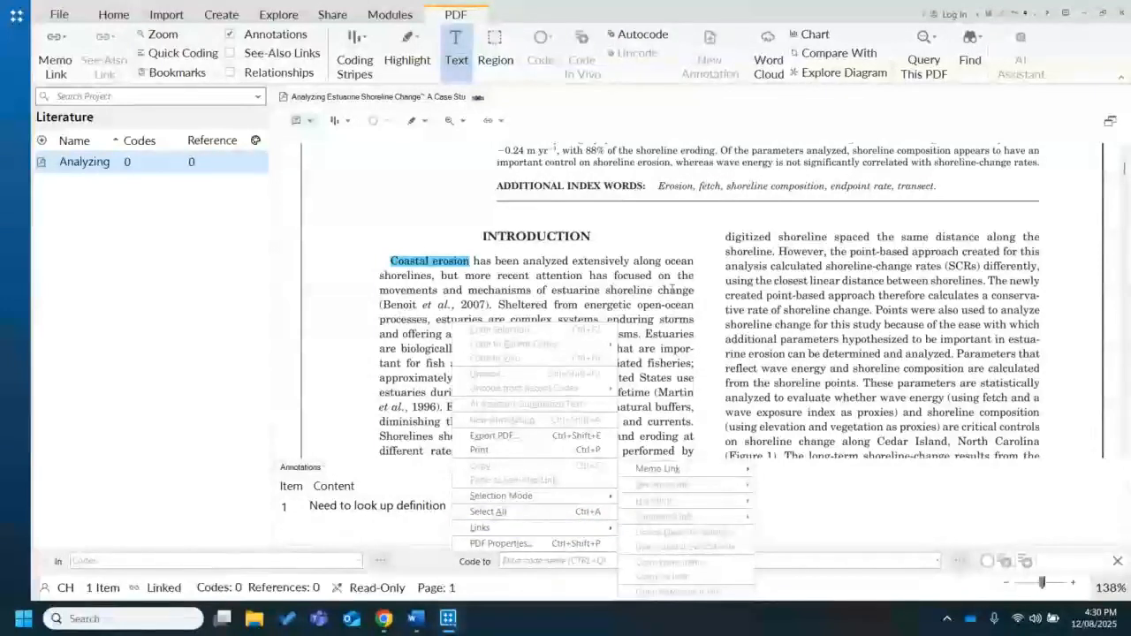
{"action": "left_click", "coordinate": [644, 252]}
{"action": "right_click", "coordinate": [644, 251]}
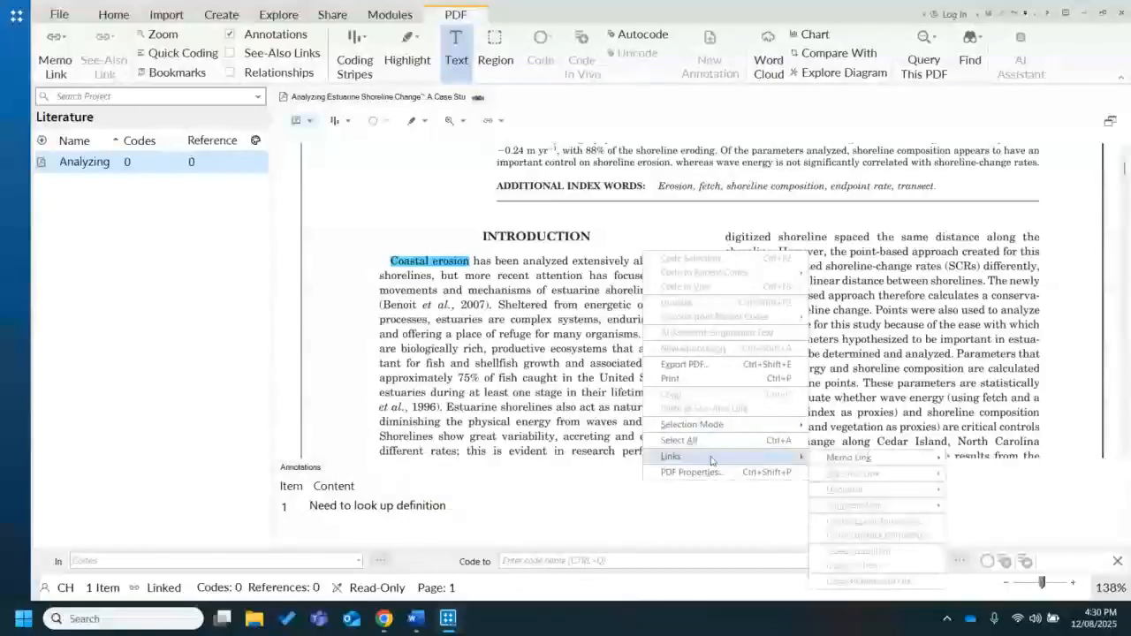
{"action": "left_click", "coordinate": [200, 253]}
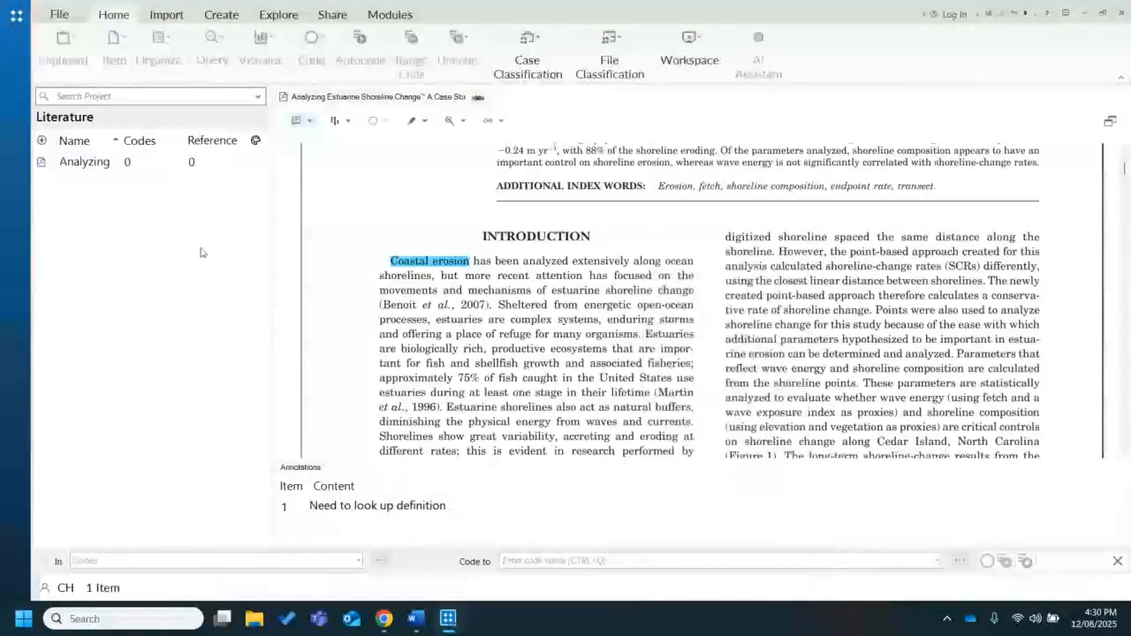
Look at the memo link options for the Analyzing Estuarine Shoreline Change file, both from the file list and within the open PDF
{"action": "right_click", "coordinate": [120, 164]}
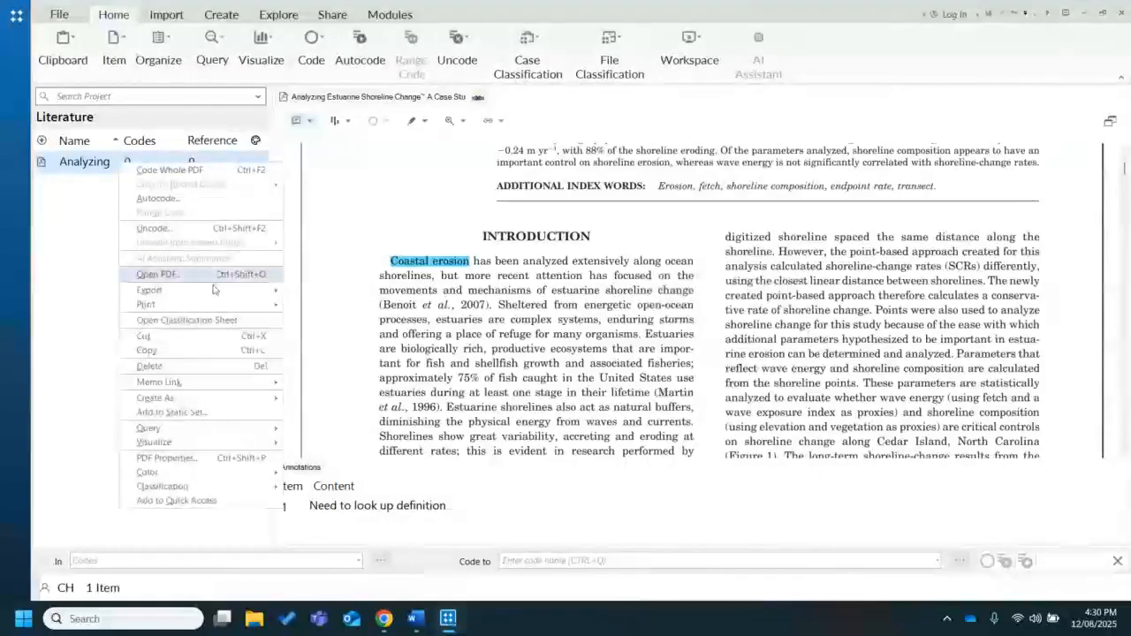
{"action": "mouse_move", "coordinate": [227, 390]}
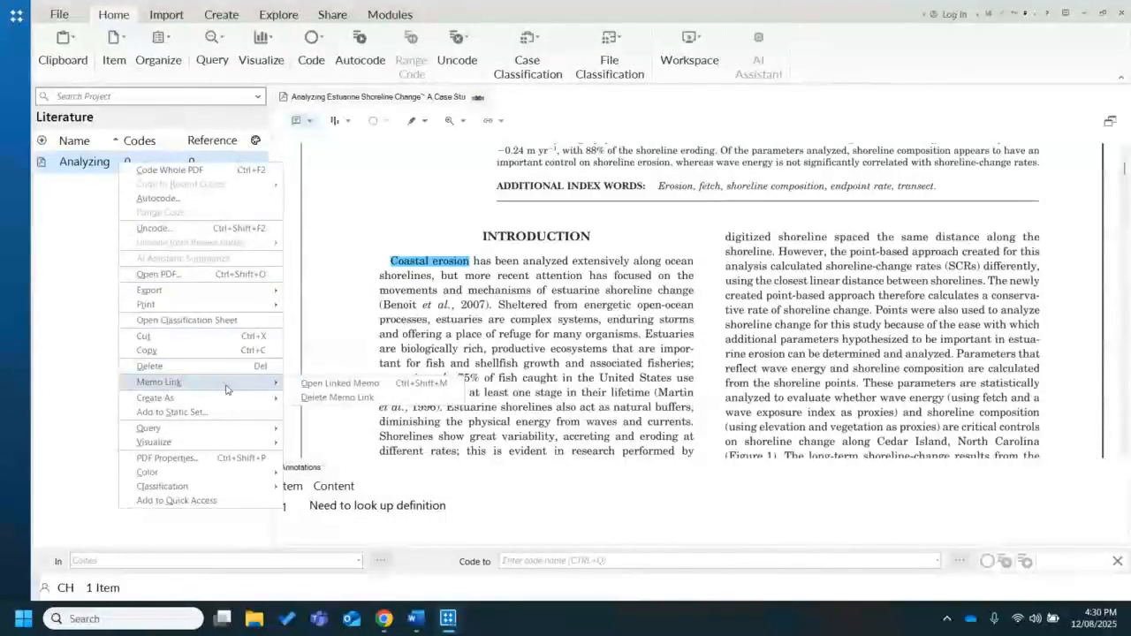
{"action": "left_click", "coordinate": [591, 284]}
{"action": "right_click", "coordinate": [592, 283]}
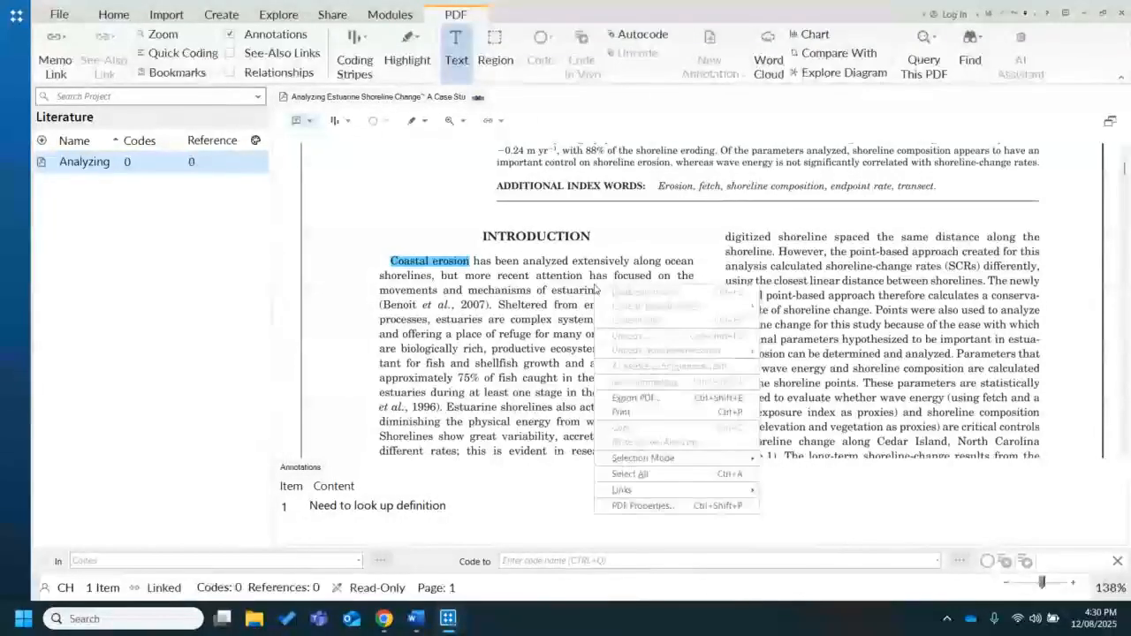
{"action": "mouse_move", "coordinate": [701, 490]}
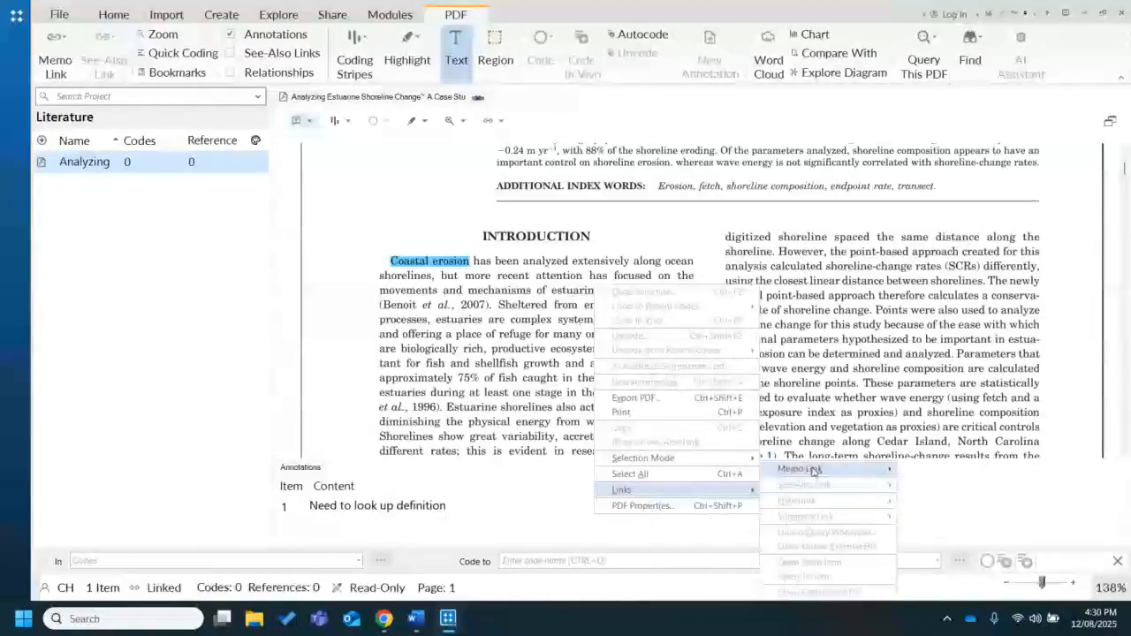
{"action": "mouse_move", "coordinate": [813, 471]}
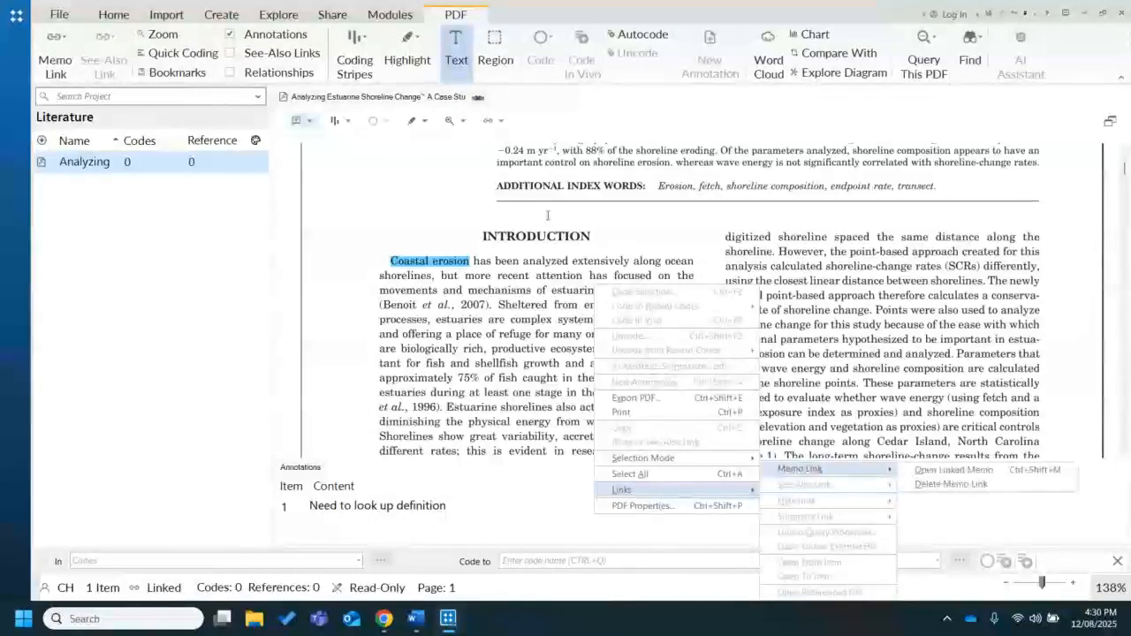
Open the memo linked to the Analyzing Estuarine Shoreline Change PDF and look over its abstract, keywords and notes
{"action": "left_click", "coordinate": [192, 168]}
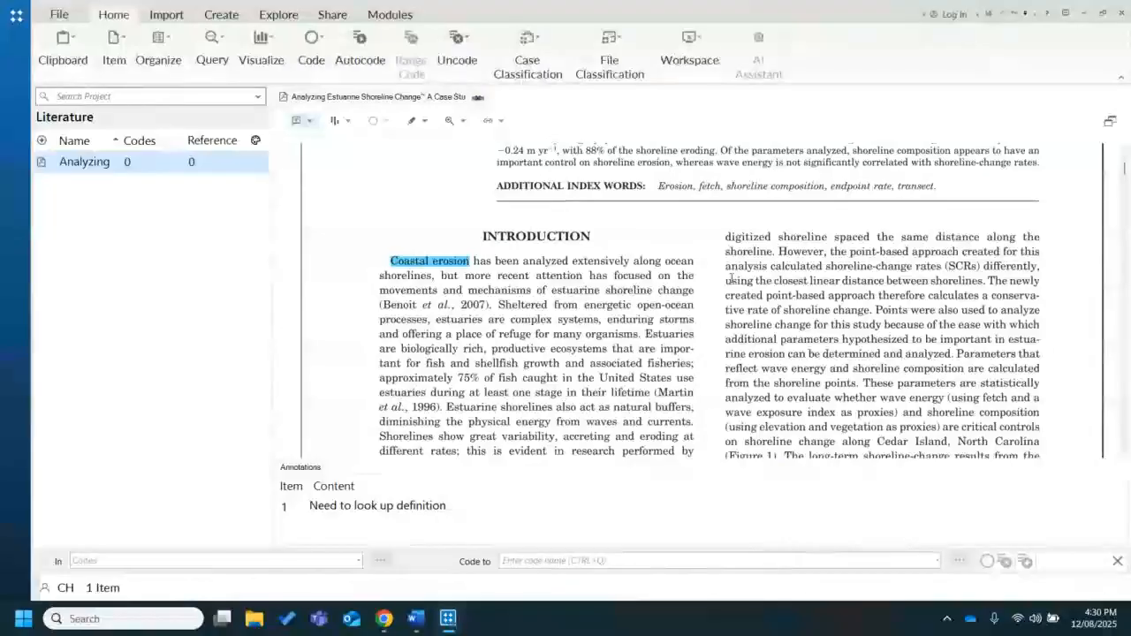
{"action": "right_click", "coordinate": [705, 221]}
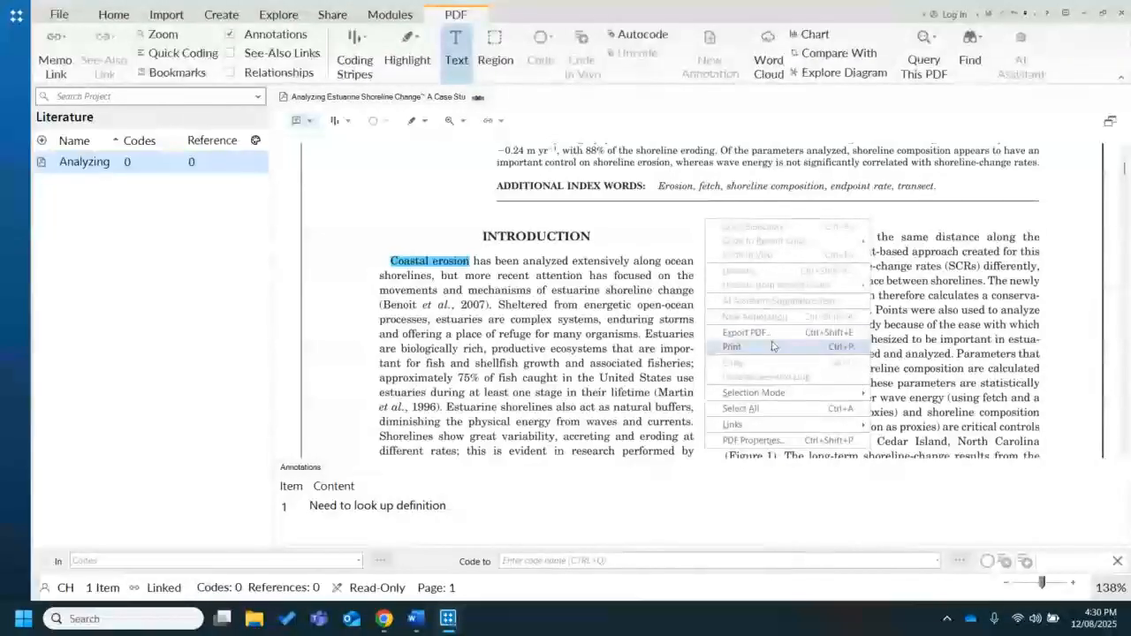
{"action": "mouse_move", "coordinate": [771, 426]}
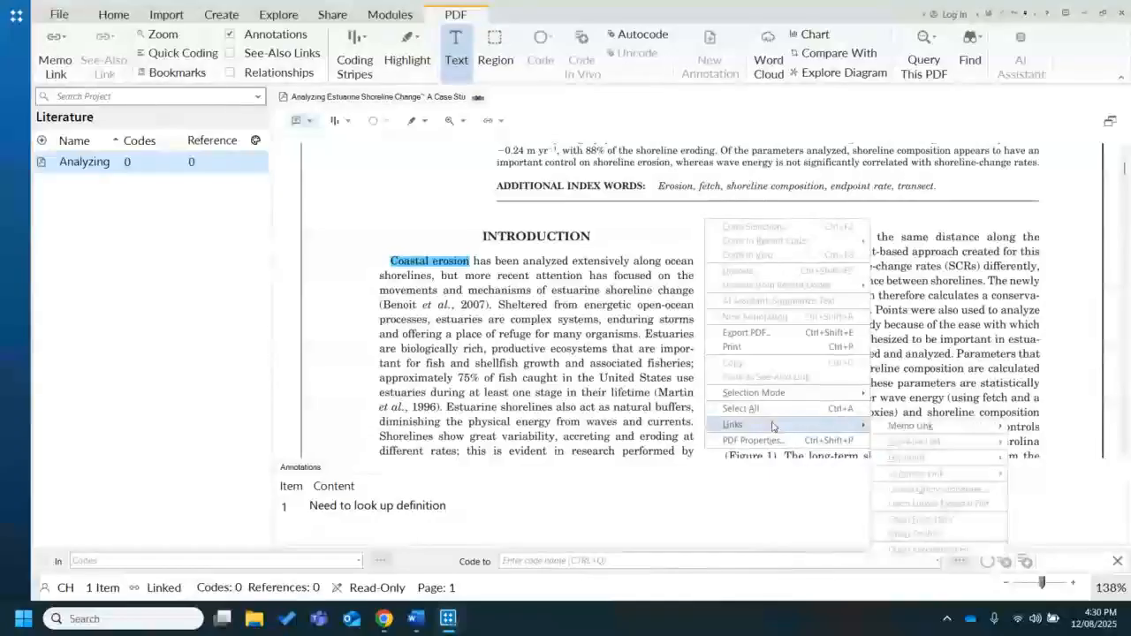
{"action": "mouse_move", "coordinate": [905, 430]}
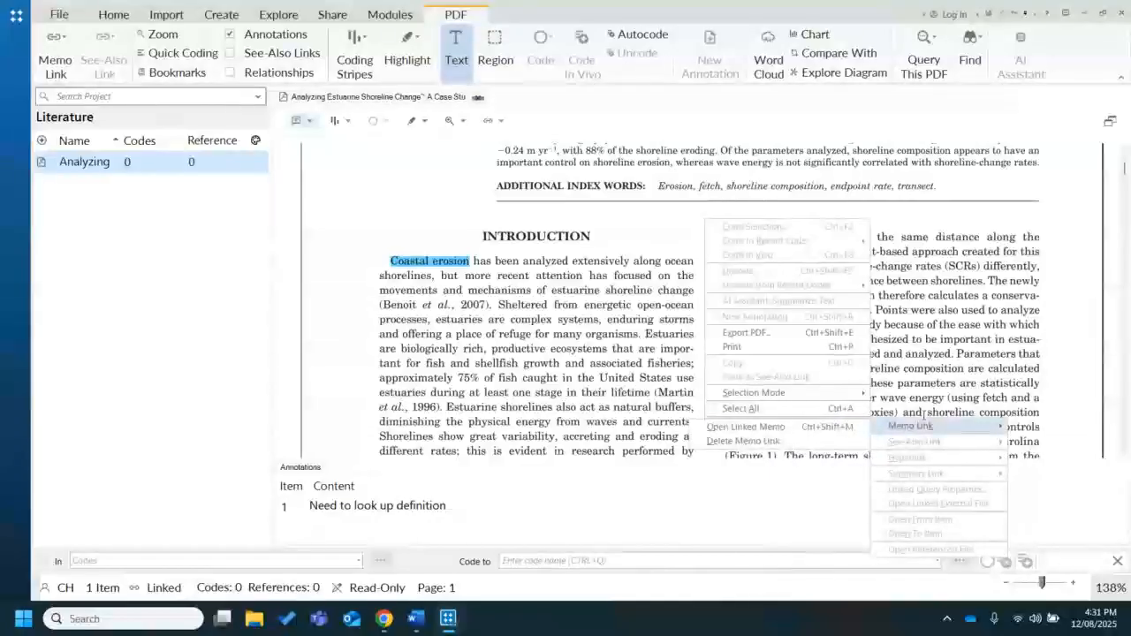
{"action": "left_click", "coordinate": [794, 429]}
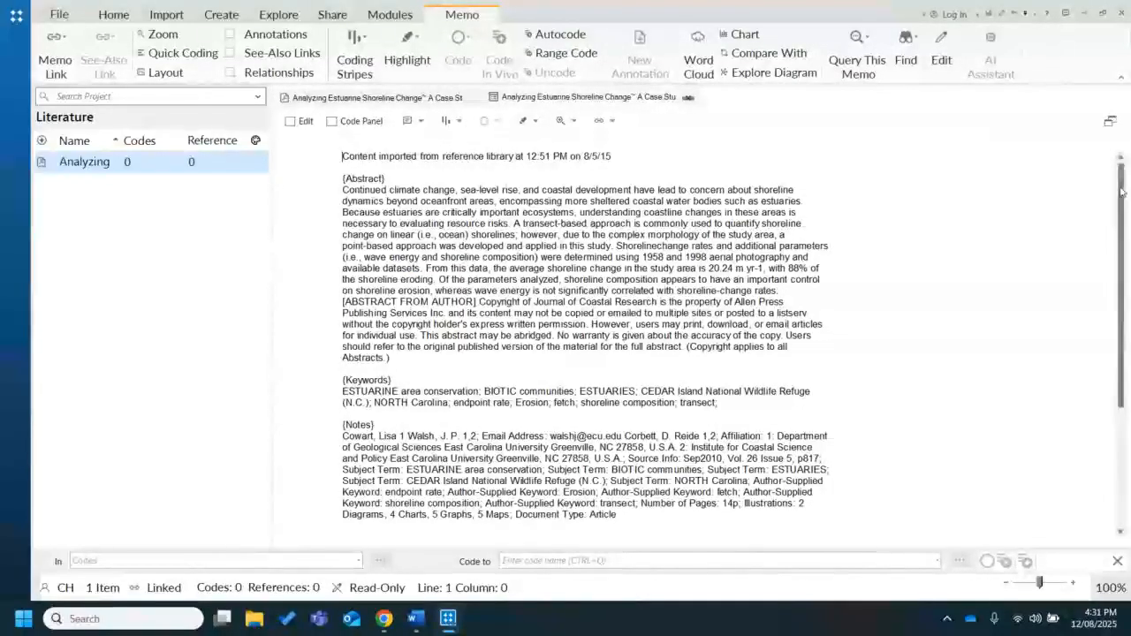
{"action": "left_click_drag", "start_coordinate": [1122, 192], "coordinate": [1112, 226]}
{"action": "scroll", "coordinate": [1113, 225], "scroll_direction": "up", "scroll_amount": 1}
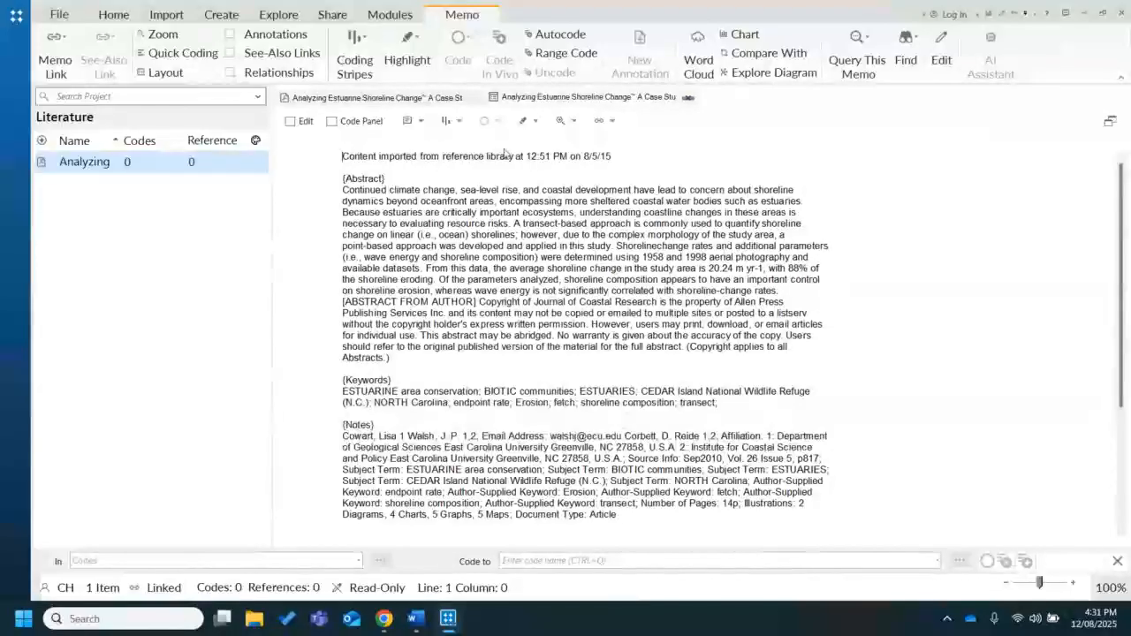
Make the linked memo editable and add the line "You can add your own notes." below its Notes section
{"action": "left_click", "coordinate": [290, 121]}
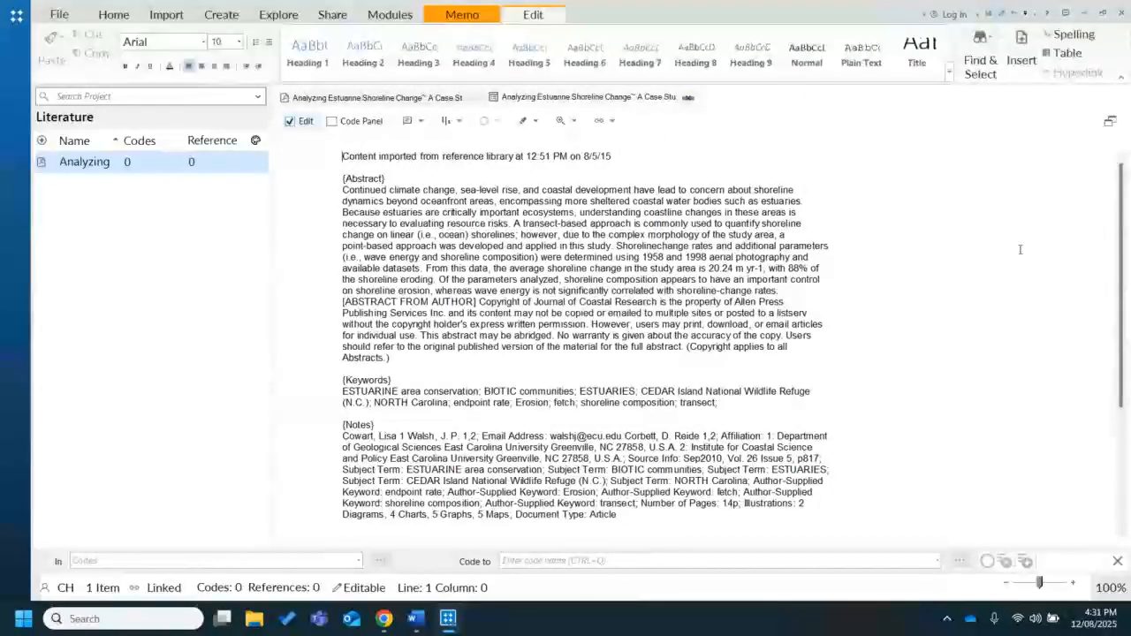
{"action": "scroll", "coordinate": [1117, 347], "scroll_direction": "down", "scroll_amount": 1}
{"action": "scroll", "coordinate": [1117, 347], "scroll_direction": "down", "scroll_amount": 5}
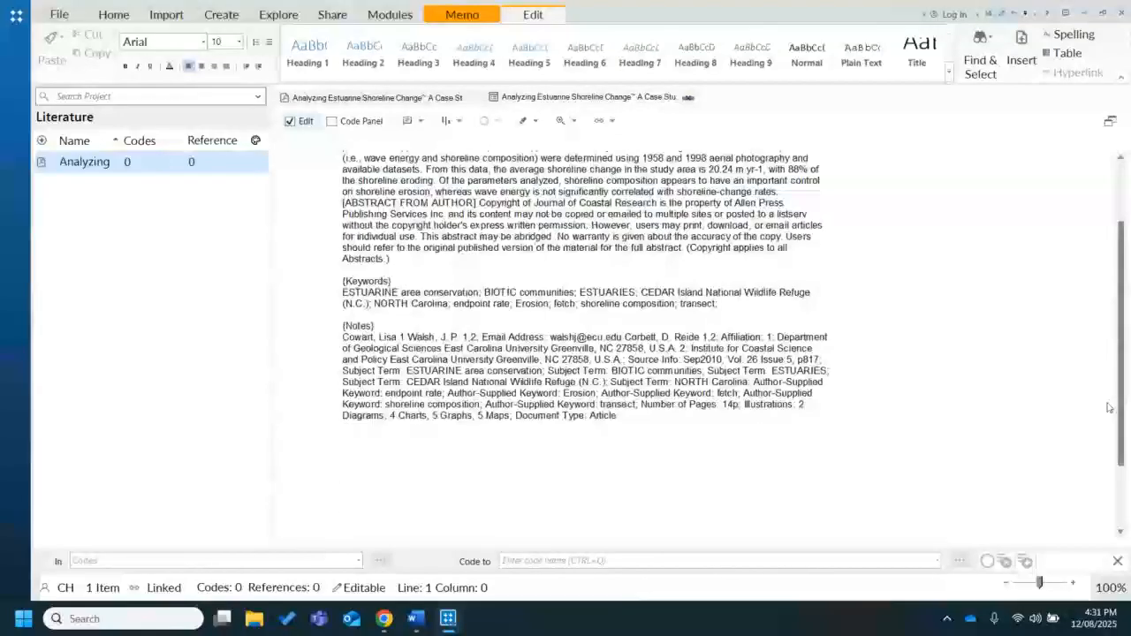
{"action": "left_click", "coordinate": [680, 355]}
{"action": "key", "text": "Return"}
{"action": "type", "text": "You c"}
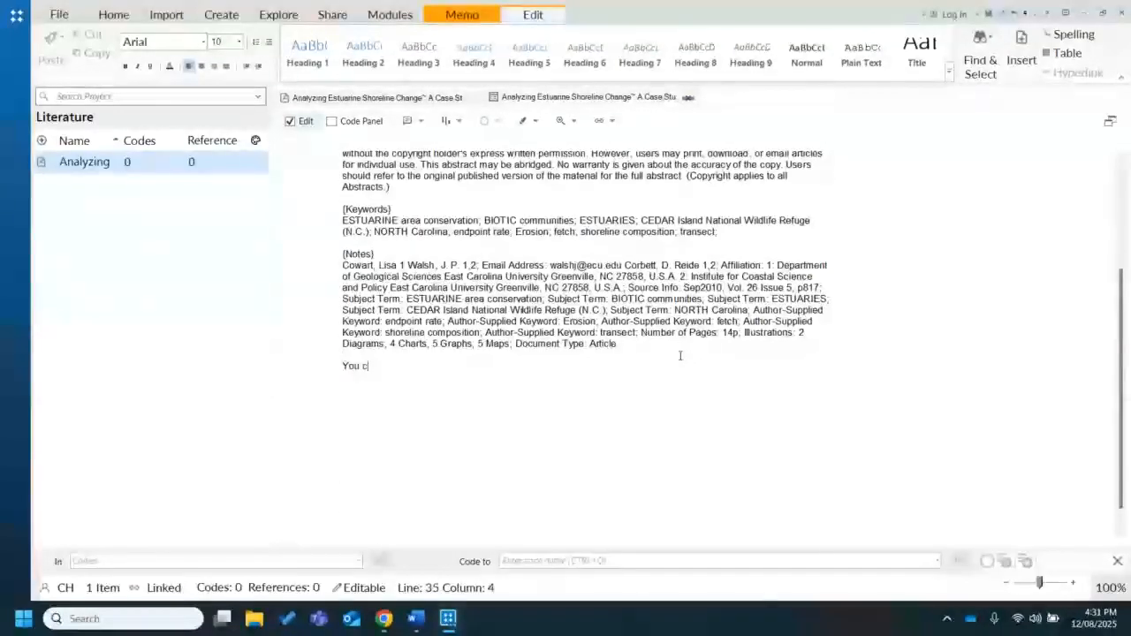
{"action": "type", "text": "an add your own notes"}
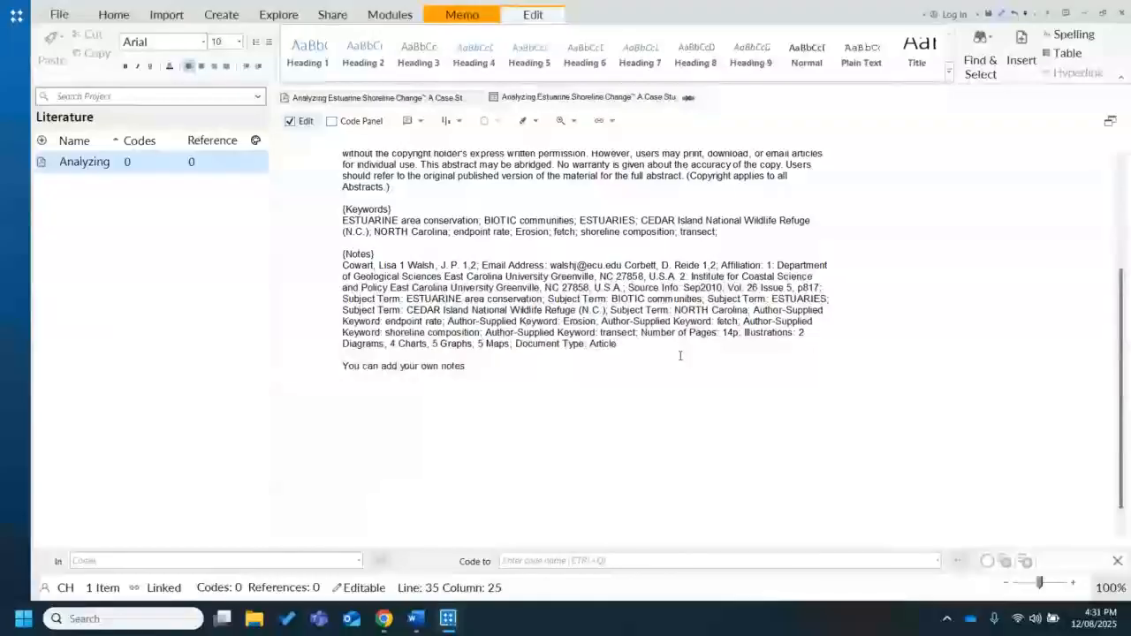
{"action": "type", "text": "."}
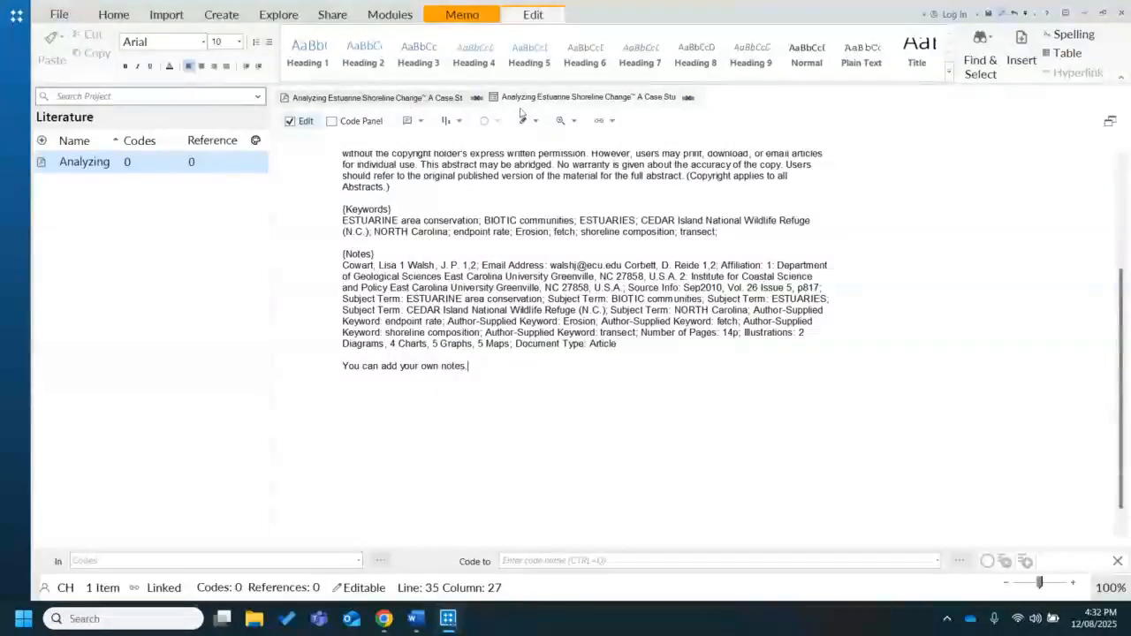
Look back over the memo, close both the memo and the PDF, and expand the navigation pane
{"action": "left_click", "coordinate": [455, 98]}
{"action": "left_click", "coordinate": [500, 98]}
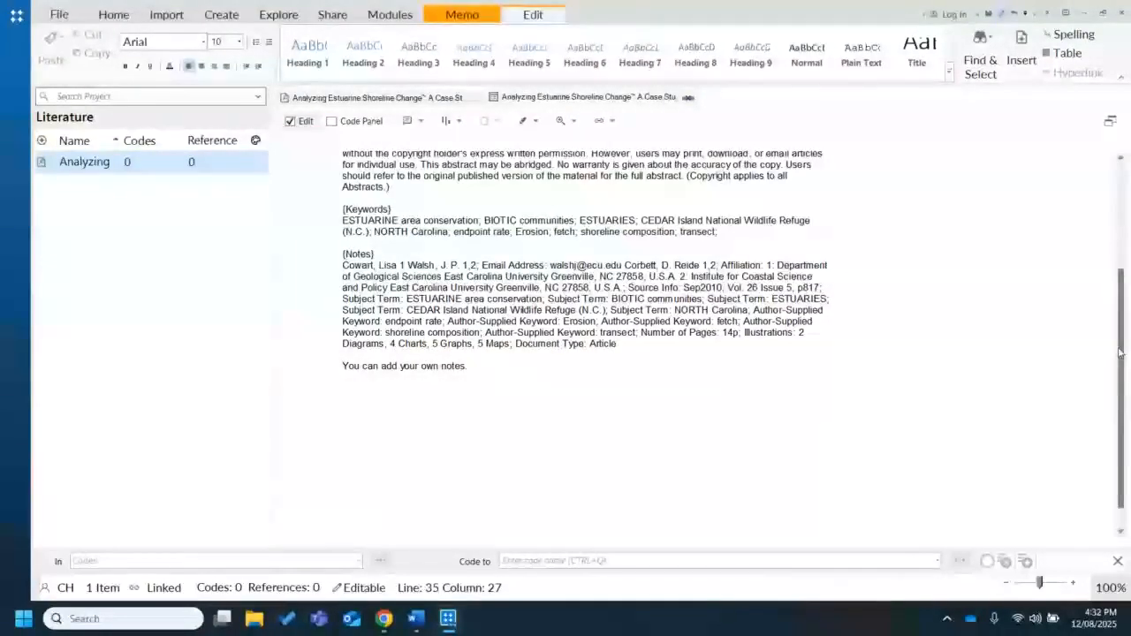
{"action": "left_click_drag", "start_coordinate": [1120, 352], "coordinate": [1114, 244]}
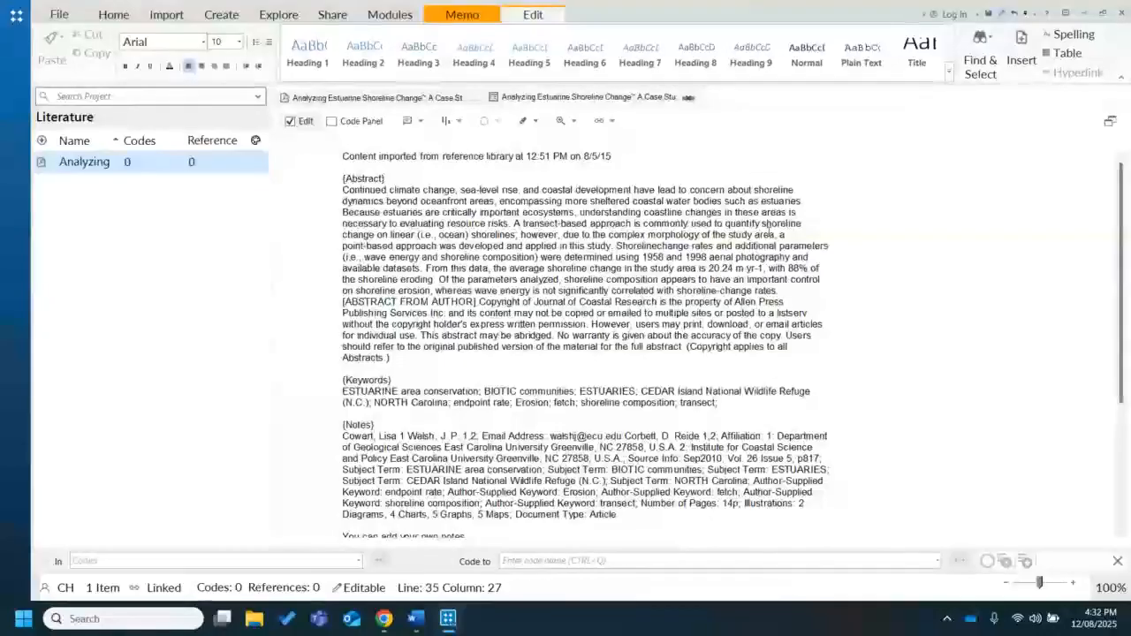
{"action": "left_click", "coordinate": [688, 98]}
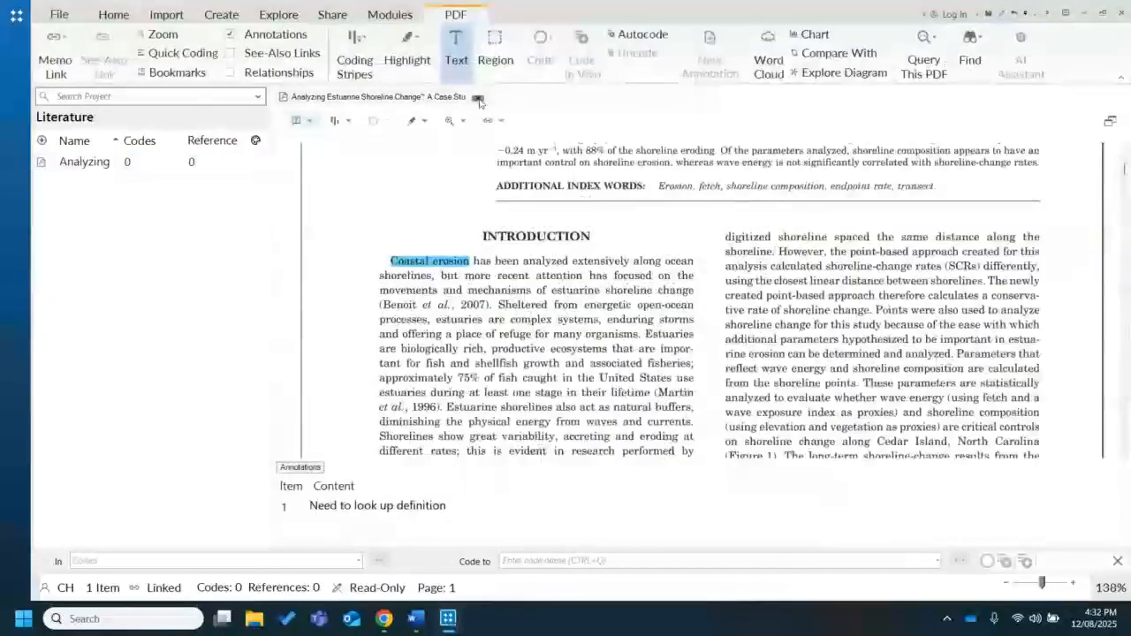
{"action": "left_click", "coordinate": [479, 98]}
{"action": "left_click", "coordinate": [12, 272]}
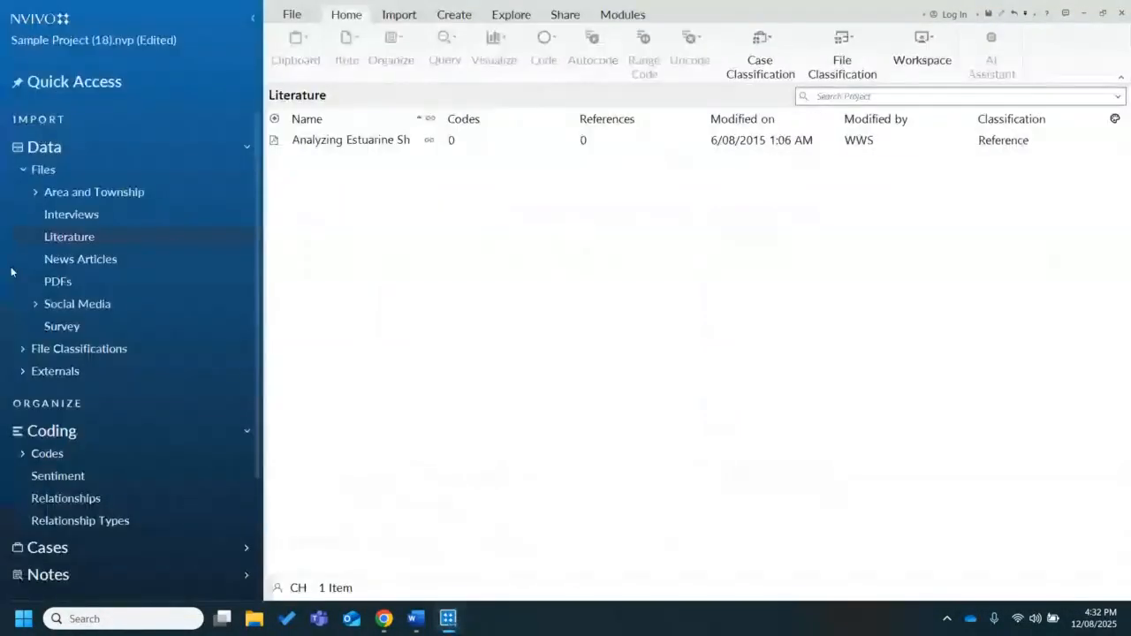
In the PDFs folder, link the Thailand MICS 2022 full report to a new memo named "Thailand MICS 2022 full report (English)"
{"action": "left_click", "coordinate": [124, 283]}
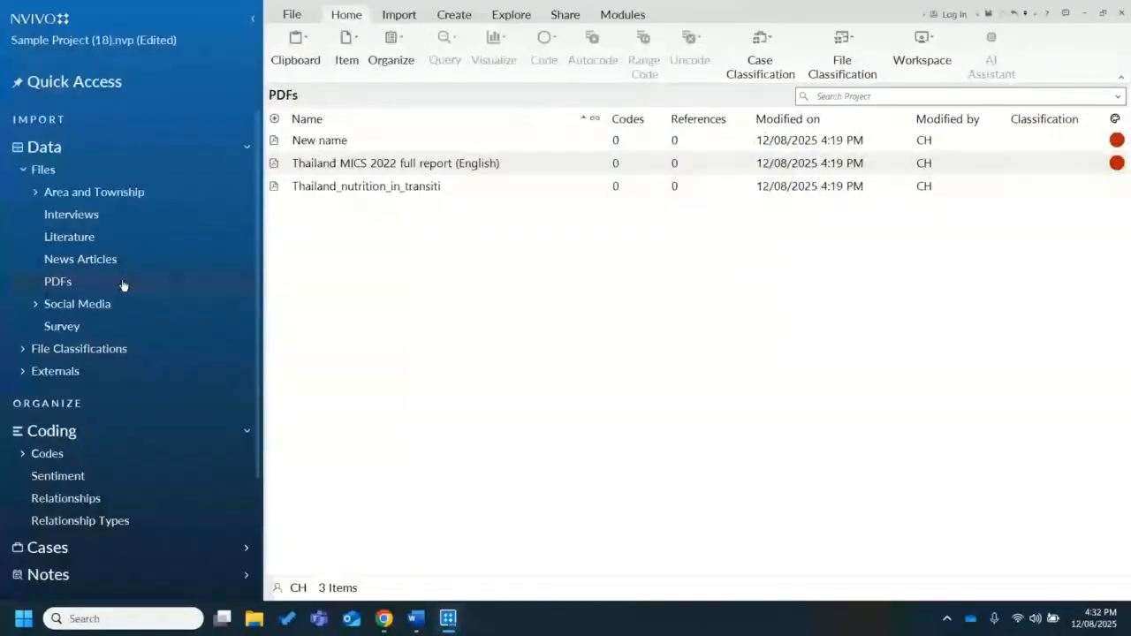
{"action": "right_click", "coordinate": [384, 167]}
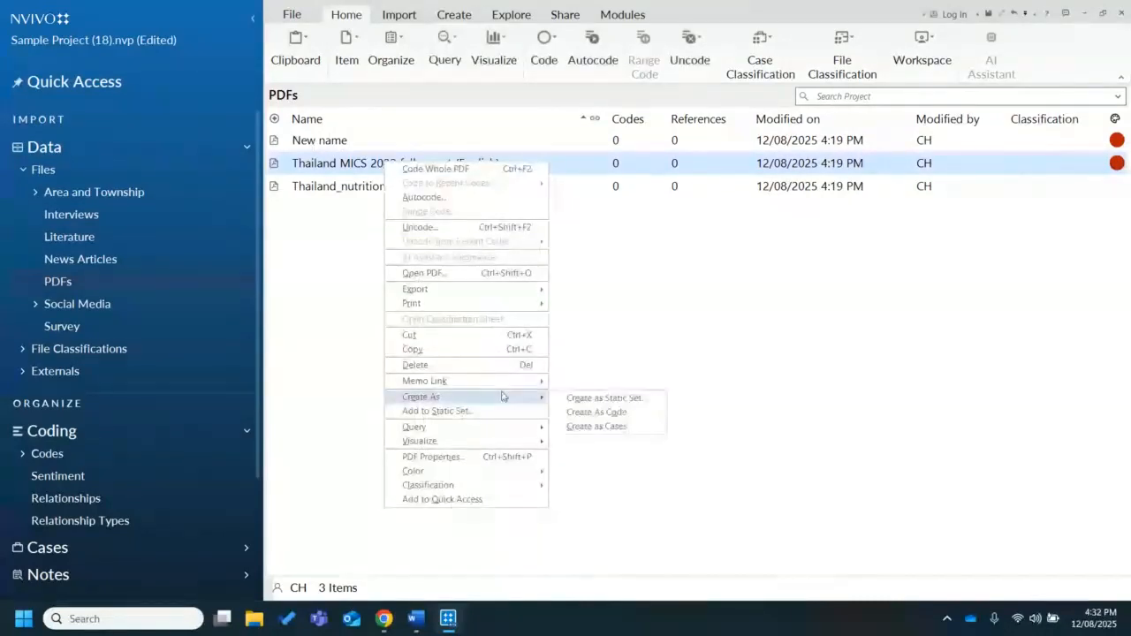
{"action": "mouse_move", "coordinate": [508, 387]}
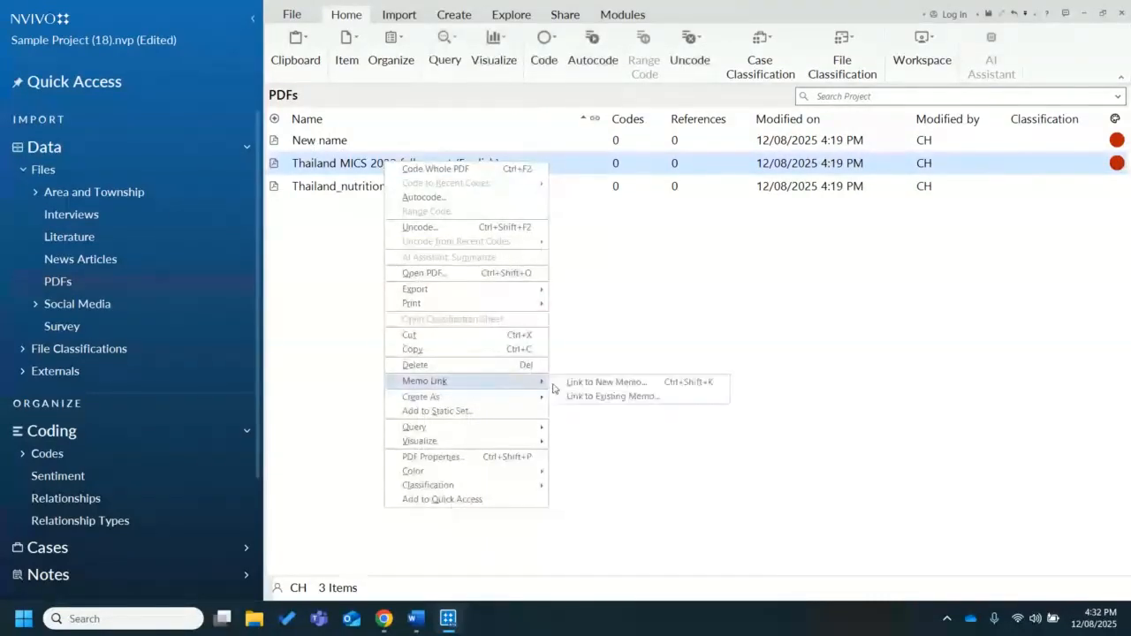
{"action": "left_click", "coordinate": [581, 384]}
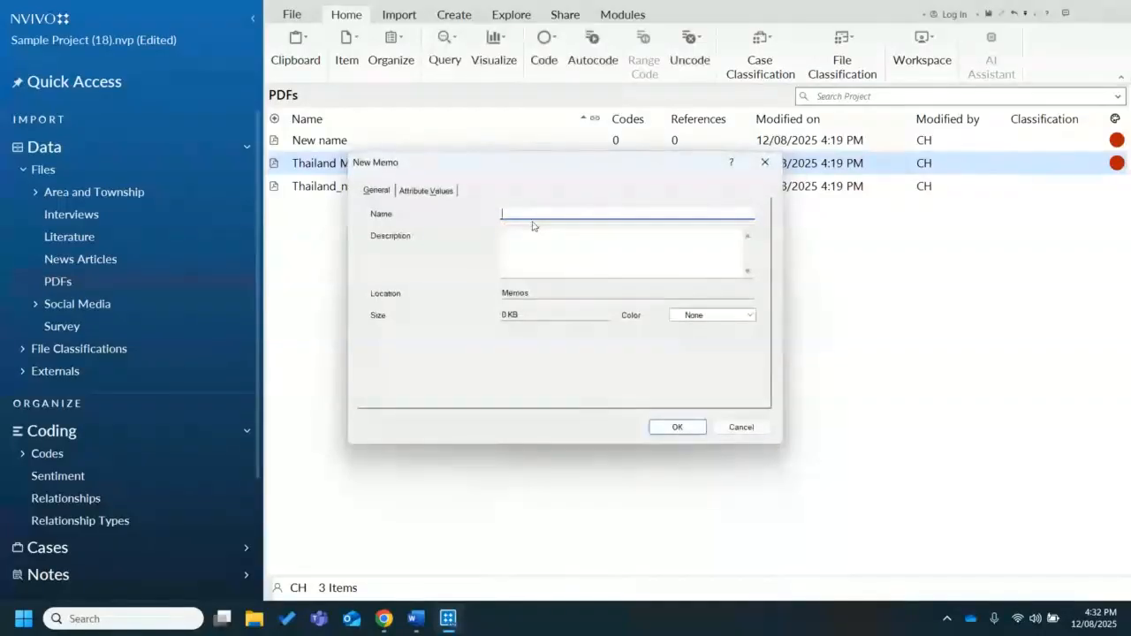
{"action": "left_click_drag", "start_coordinate": [542, 170], "coordinate": [665, 279]}
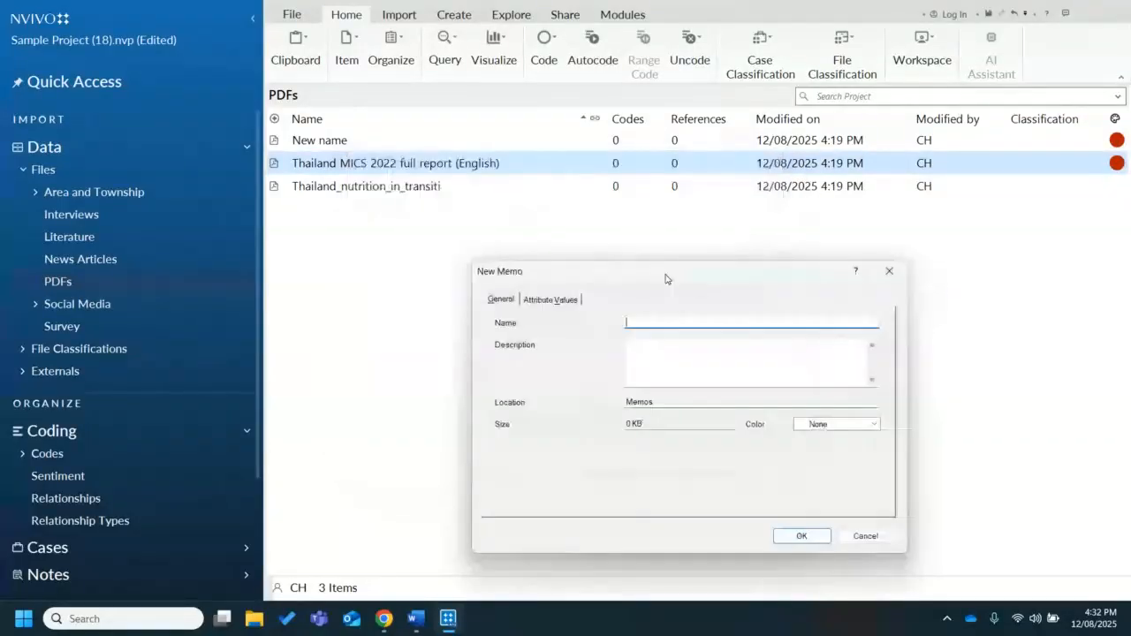
{"action": "type", "text": "ail"}
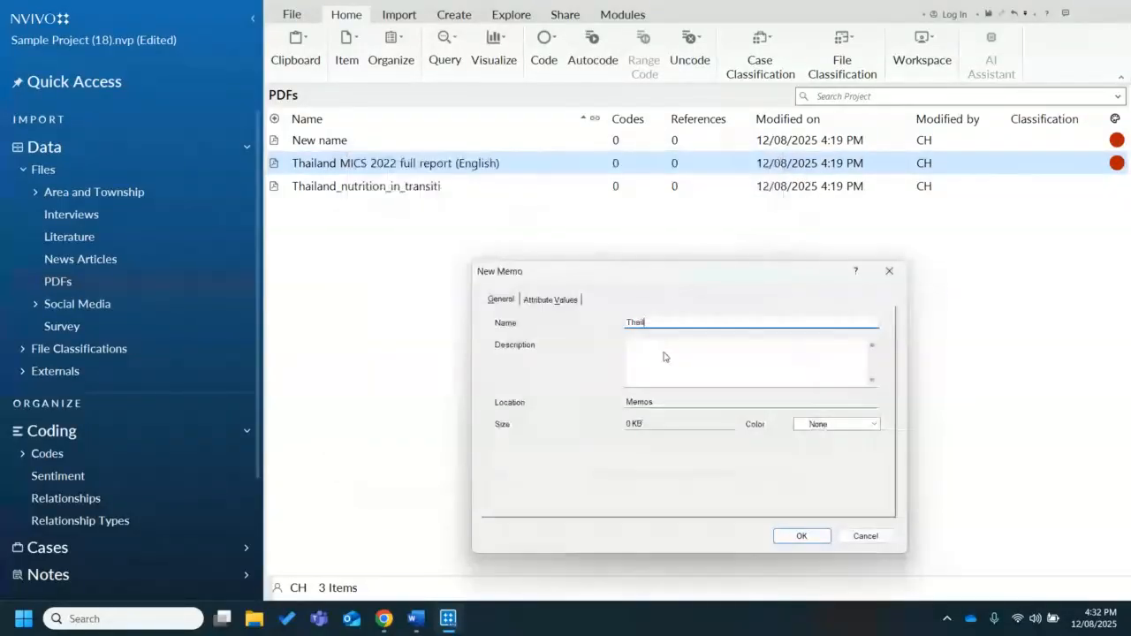
{"action": "type", "text": "and MICS"}
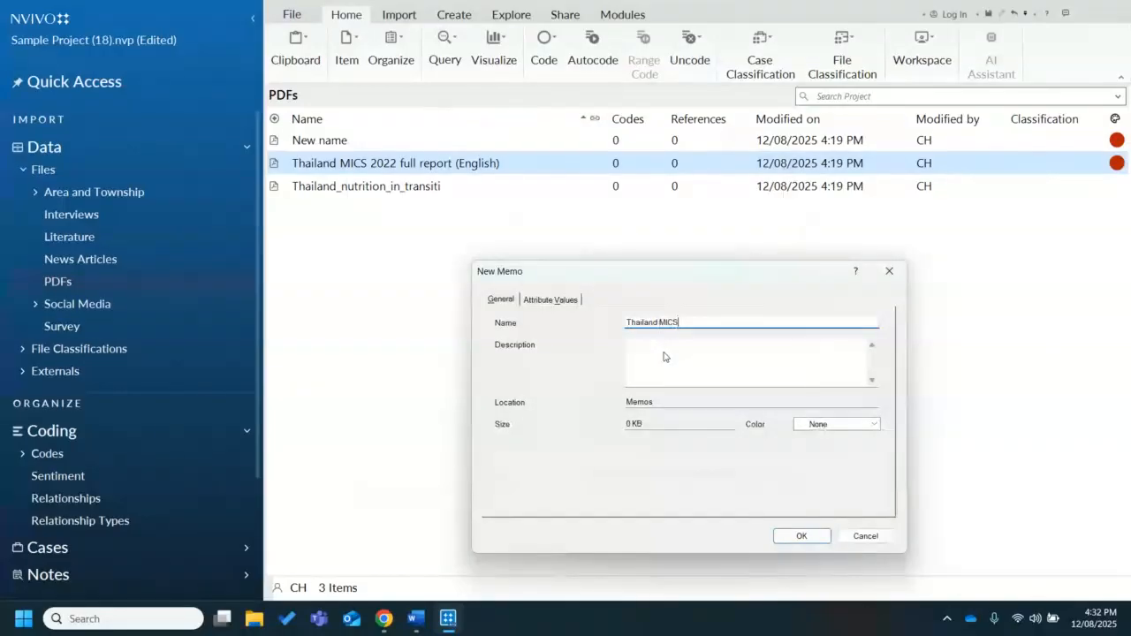
{"action": "type", "text": " 2022 full report (Engl"}
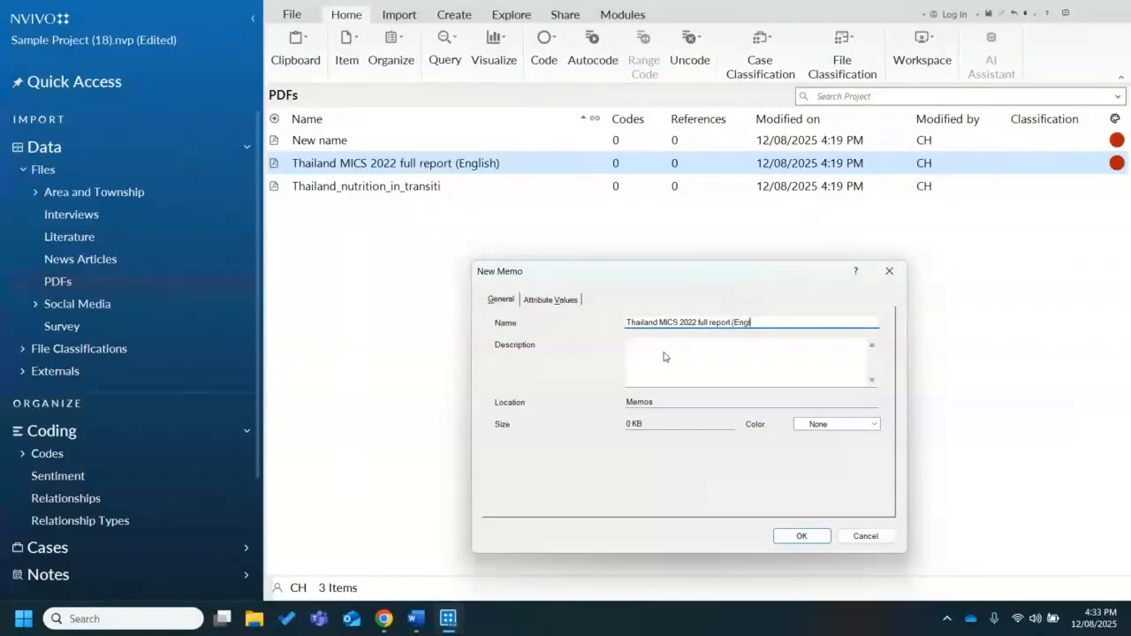
{"action": "type", "text": "ish)"}
{"action": "left_click", "coordinate": [801, 537]}
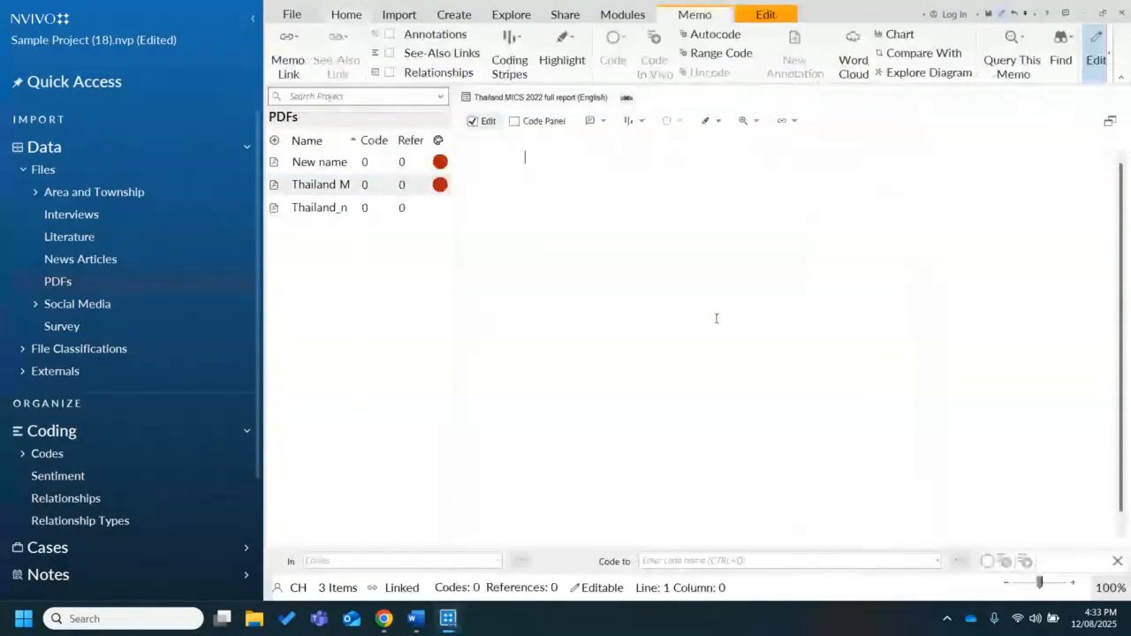
Write "As you read you can make notes about the article." in the new memo
{"action": "type", "text": "As you read you can ma"}
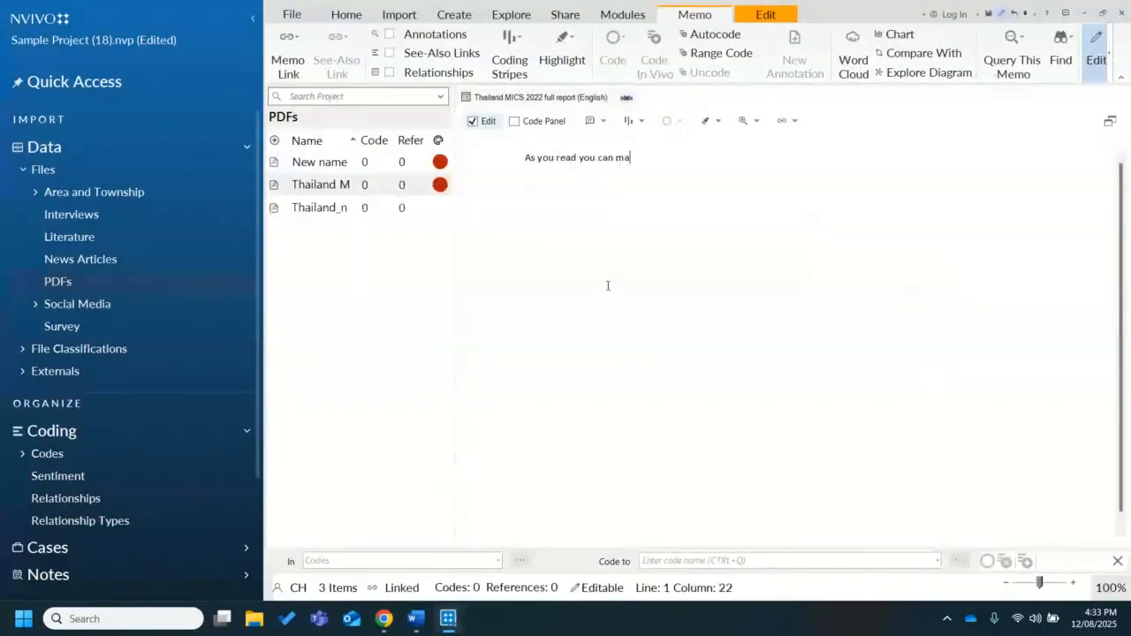
{"action": "type", "text": "ke notes about the "}
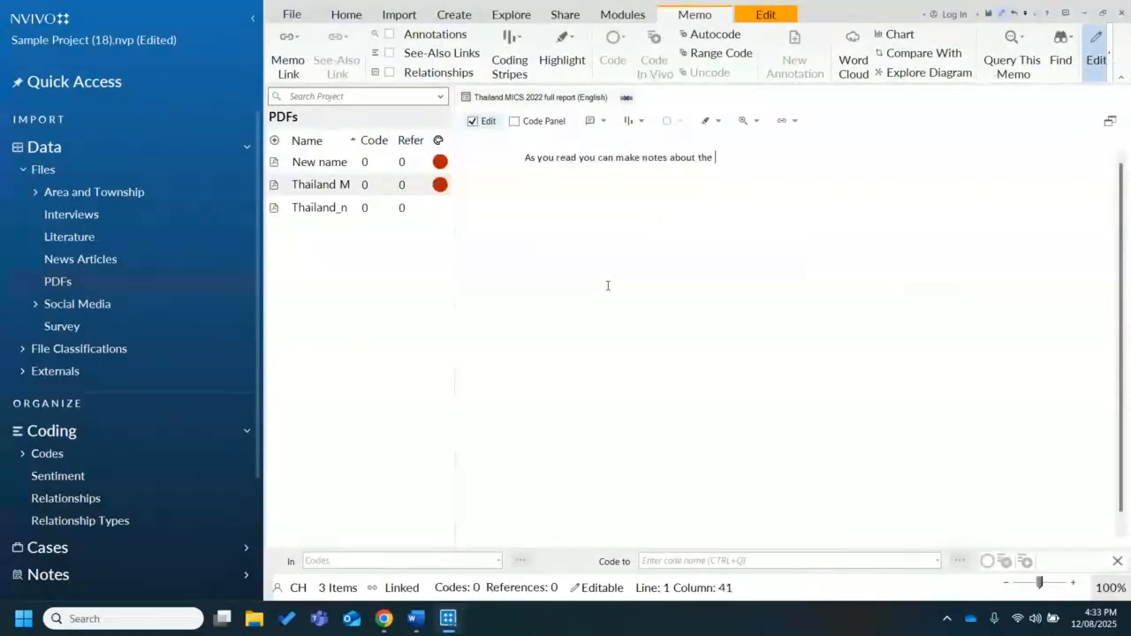
{"action": "type", "text": "article."}
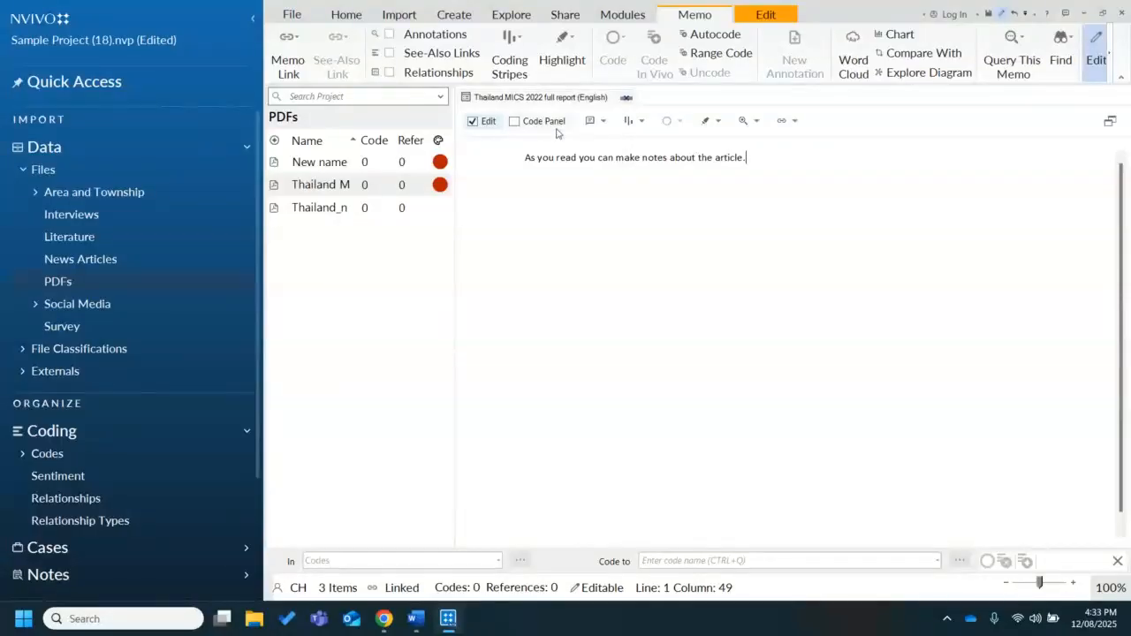
Open the Thailand MICS 2022 full report PDF alongside its memo and switch between the two, finishing on the memo
{"action": "left_click", "coordinate": [326, 187]}
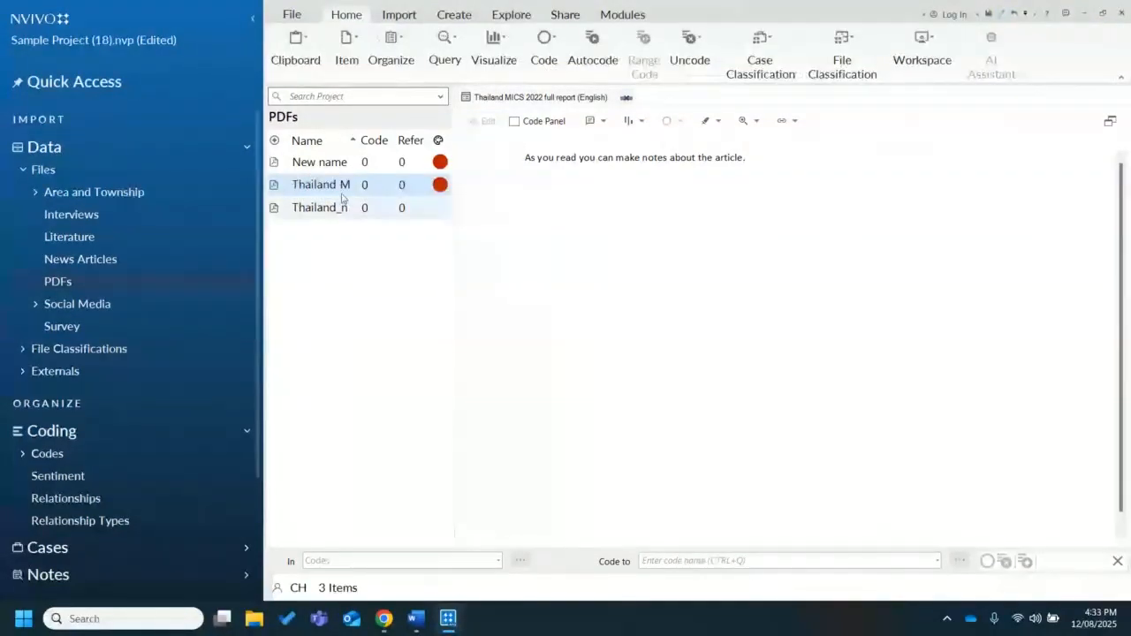
{"action": "double_click", "coordinate": [340, 191]}
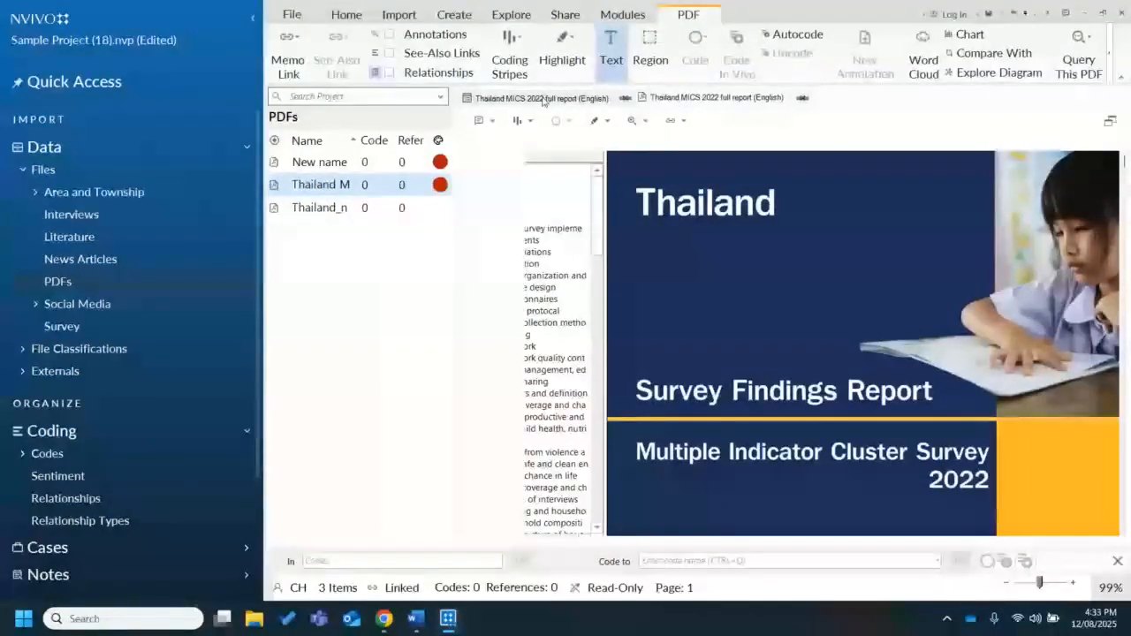
{"action": "left_click", "coordinate": [694, 99]}
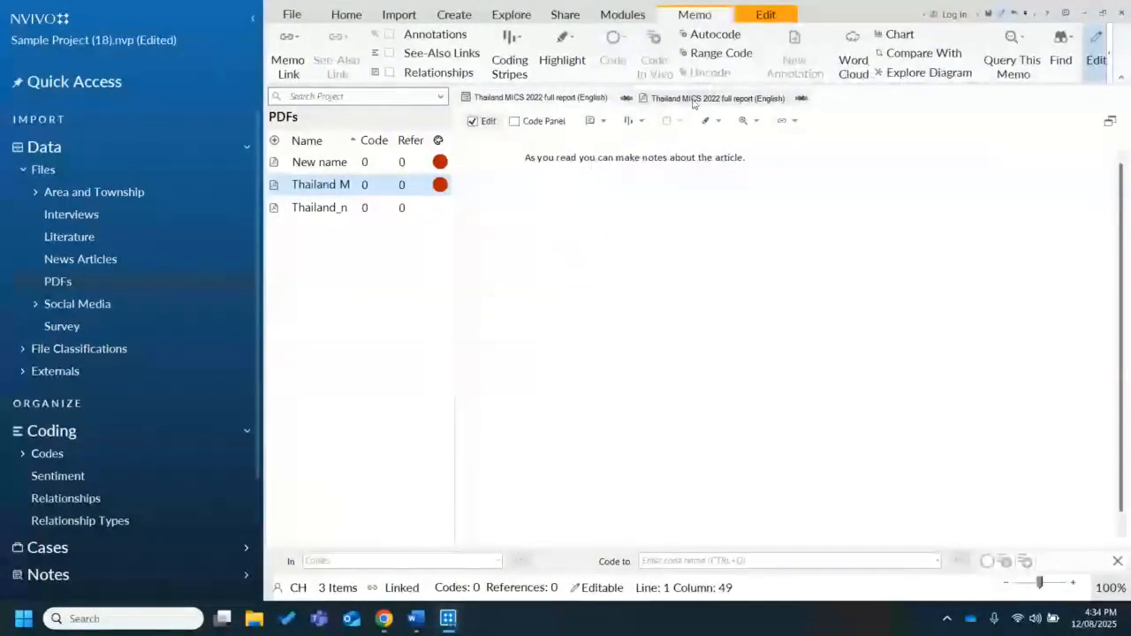
{"action": "left_click", "coordinate": [694, 103]}
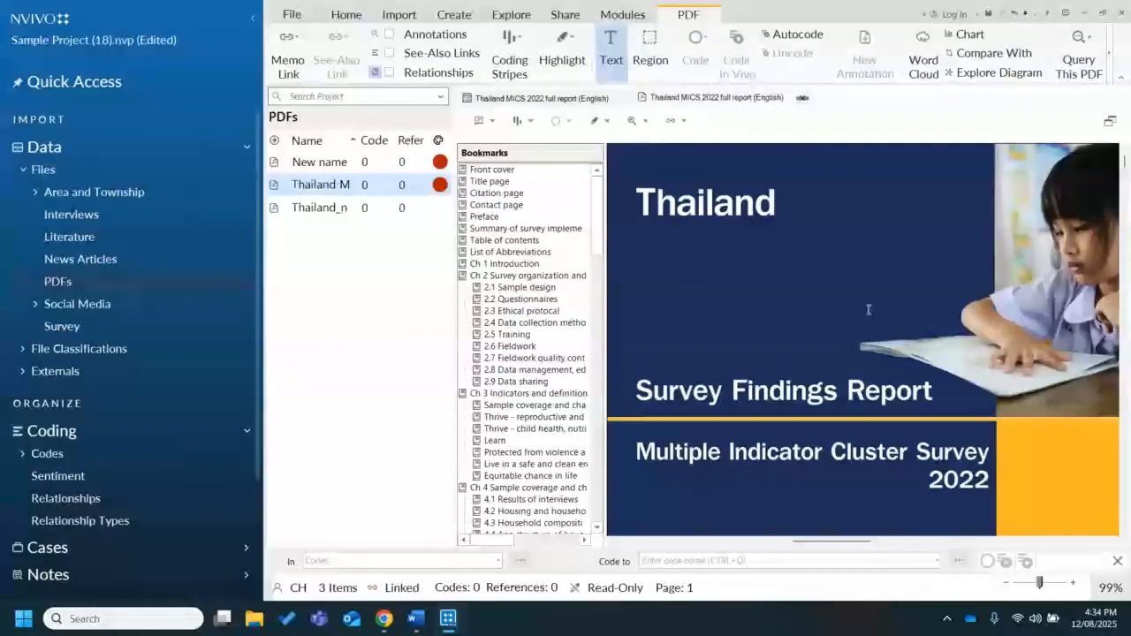
{"action": "left_click", "coordinate": [532, 101]}
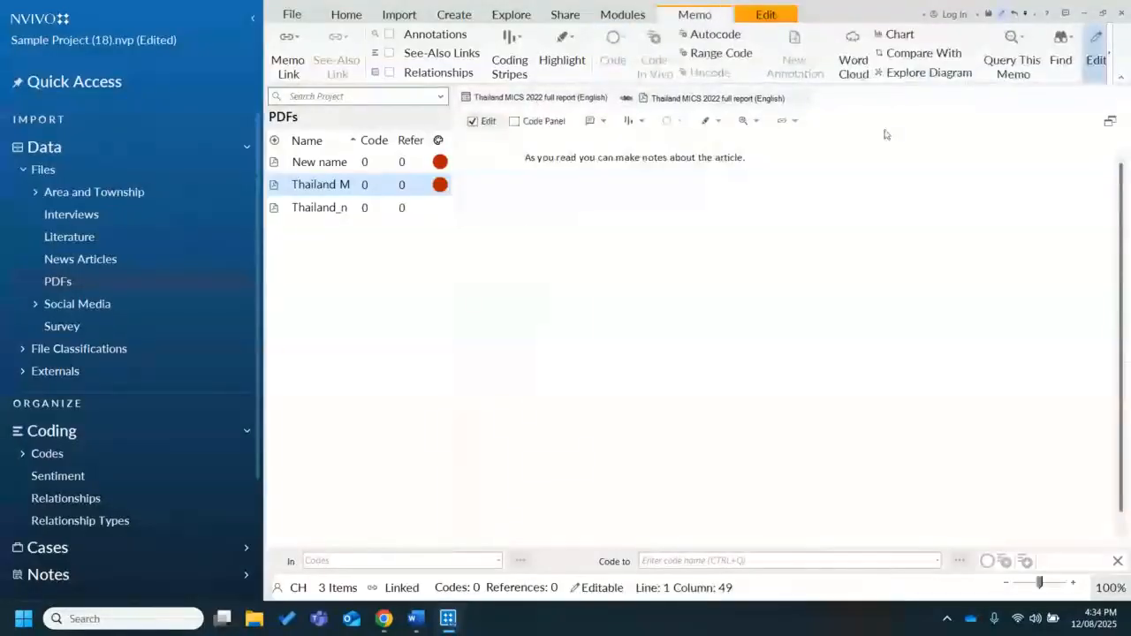
{"action": "left_click", "coordinate": [1102, 17]}
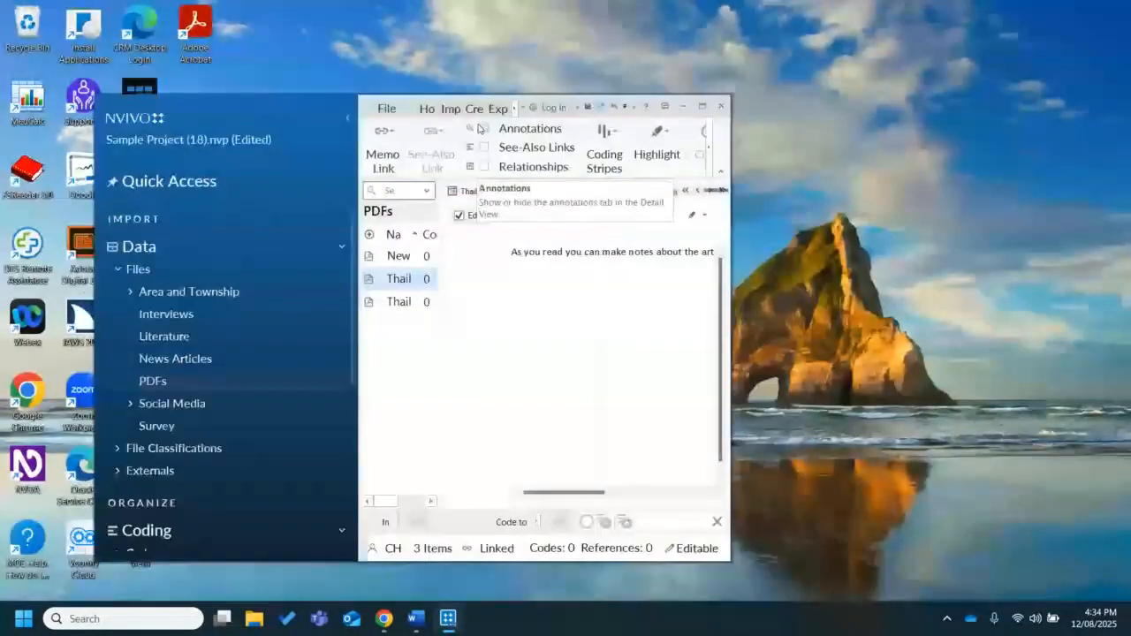
{"action": "mouse_move", "coordinate": [326, 114]}
{"action": "left_mouse_down"}
{"action": "mouse_move", "coordinate": [308, 69]}
{"action": "mouse_move", "coordinate": [222, 19]}
{"action": "left_mouse_up"}
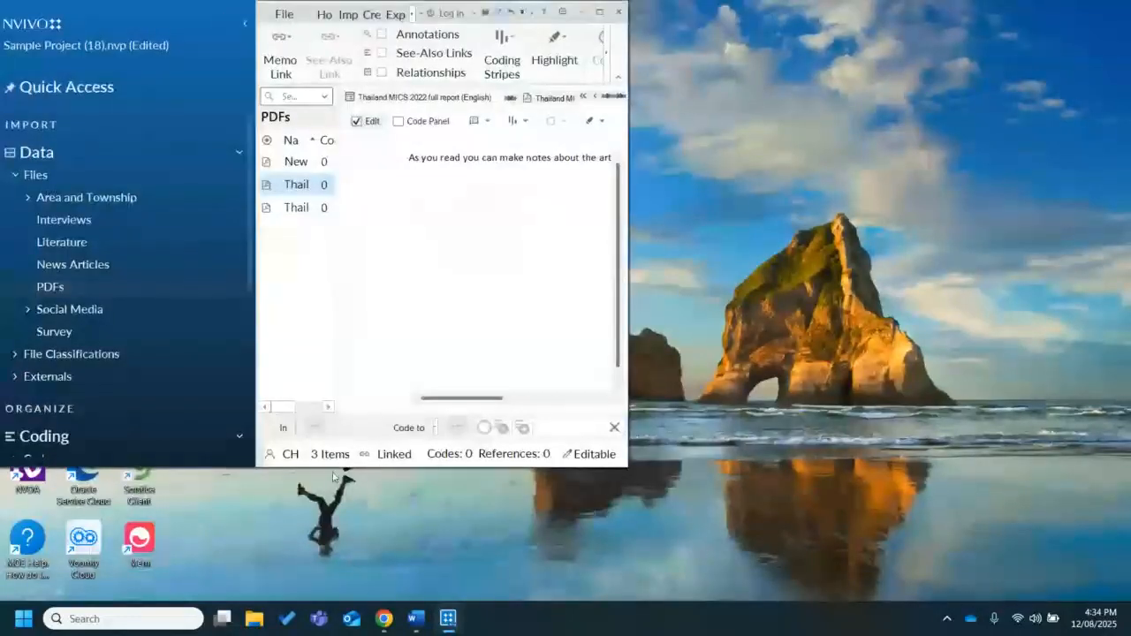
{"action": "left_click_drag", "start_coordinate": [334, 469], "coordinate": [346, 614]}
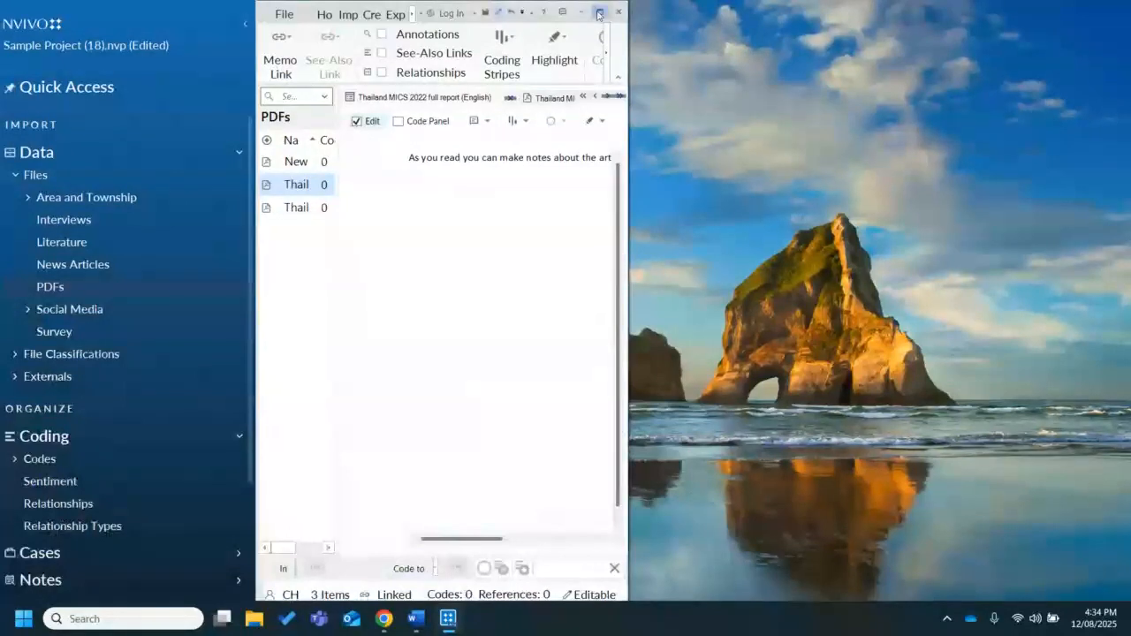
{"action": "left_click", "coordinate": [599, 14]}
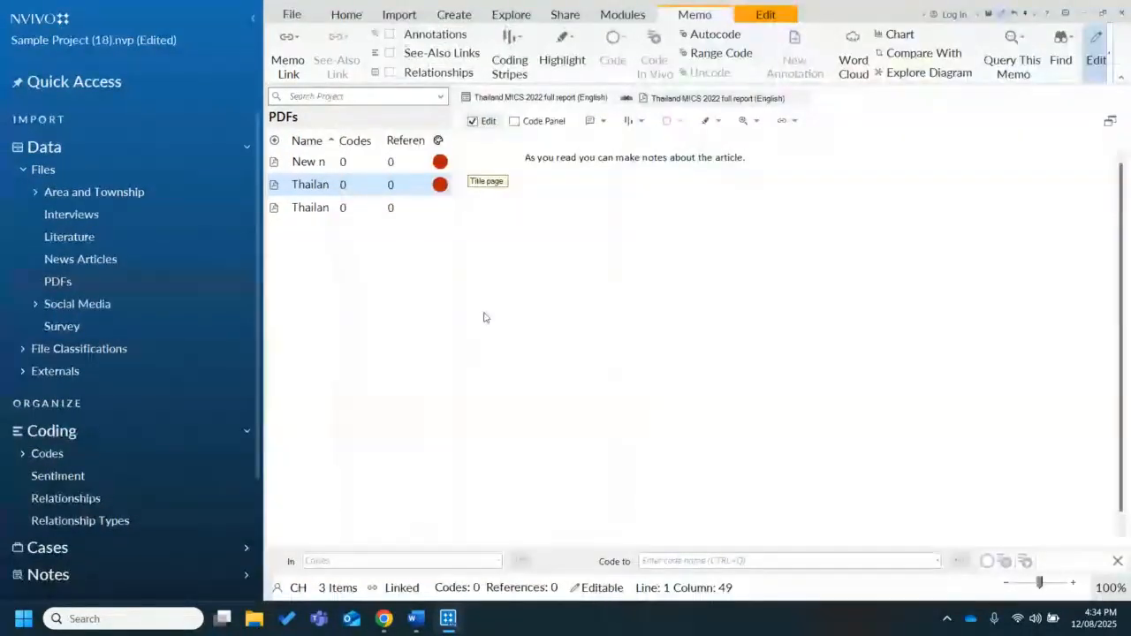
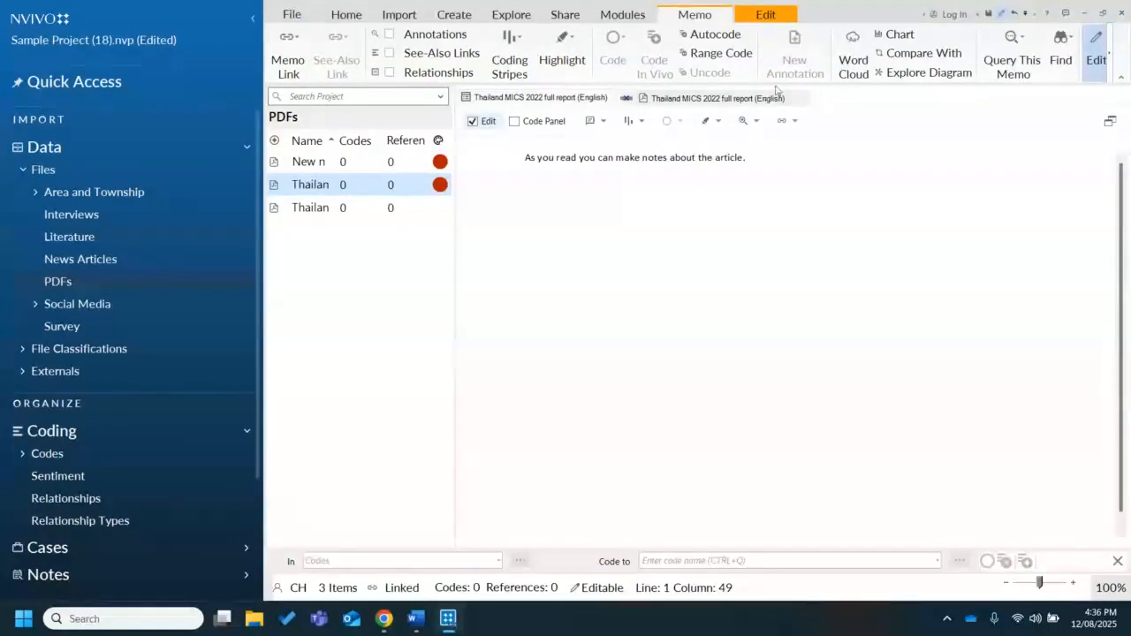
Close the Thailand MICS 2022 full report PDF and its memo, and display the project's Codes list
{"action": "left_click", "coordinate": [802, 98]}
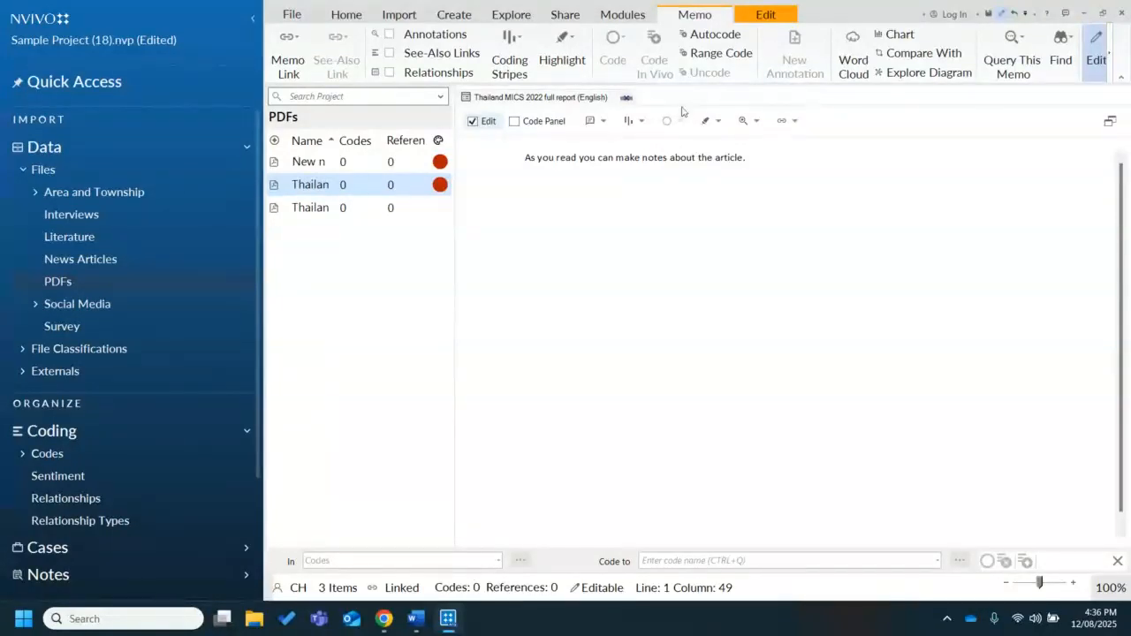
{"action": "left_click", "coordinate": [625, 98]}
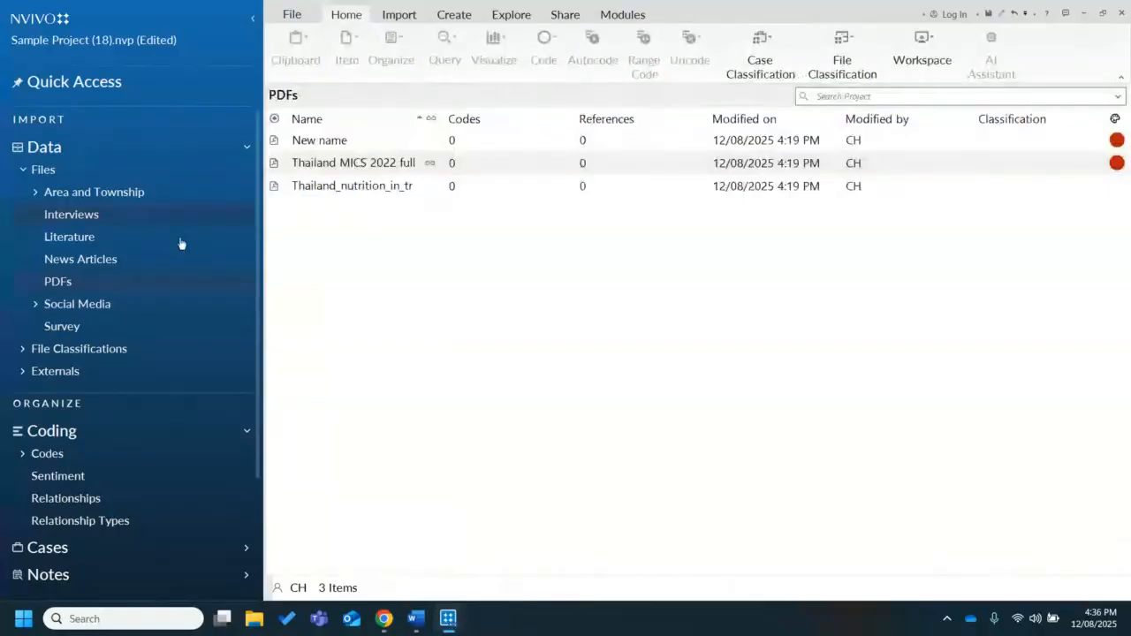
{"action": "left_click", "coordinate": [103, 456]}
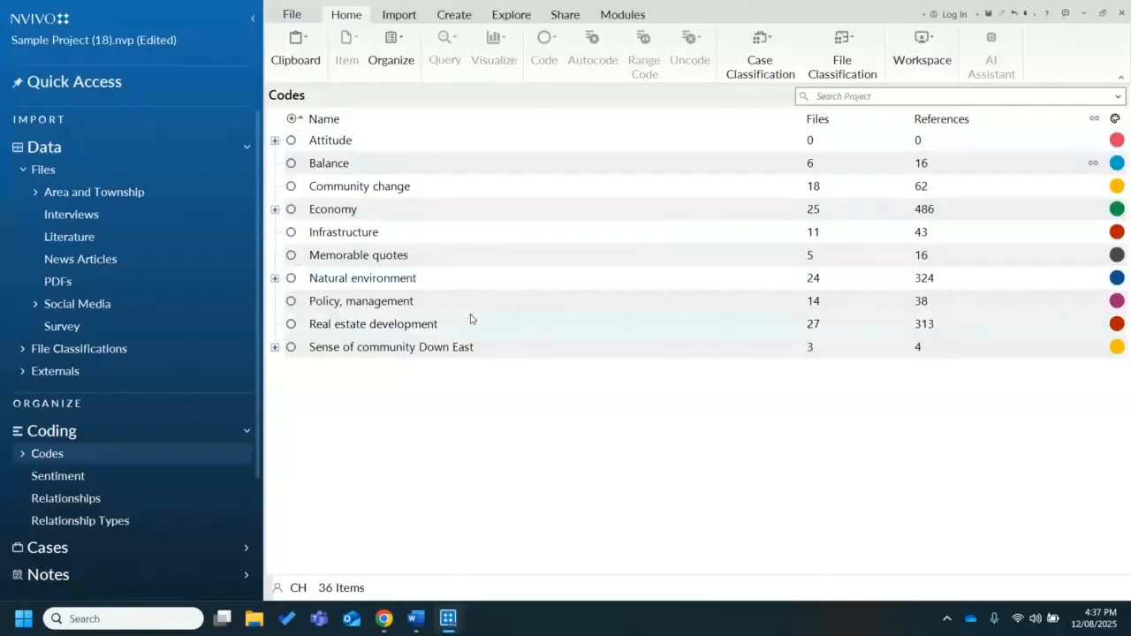
Examine the Economy code hierarchy down to the children of Fishing industry decline, and collapse it again
{"action": "left_click", "coordinate": [275, 210]}
{"action": "left_click", "coordinate": [292, 259]}
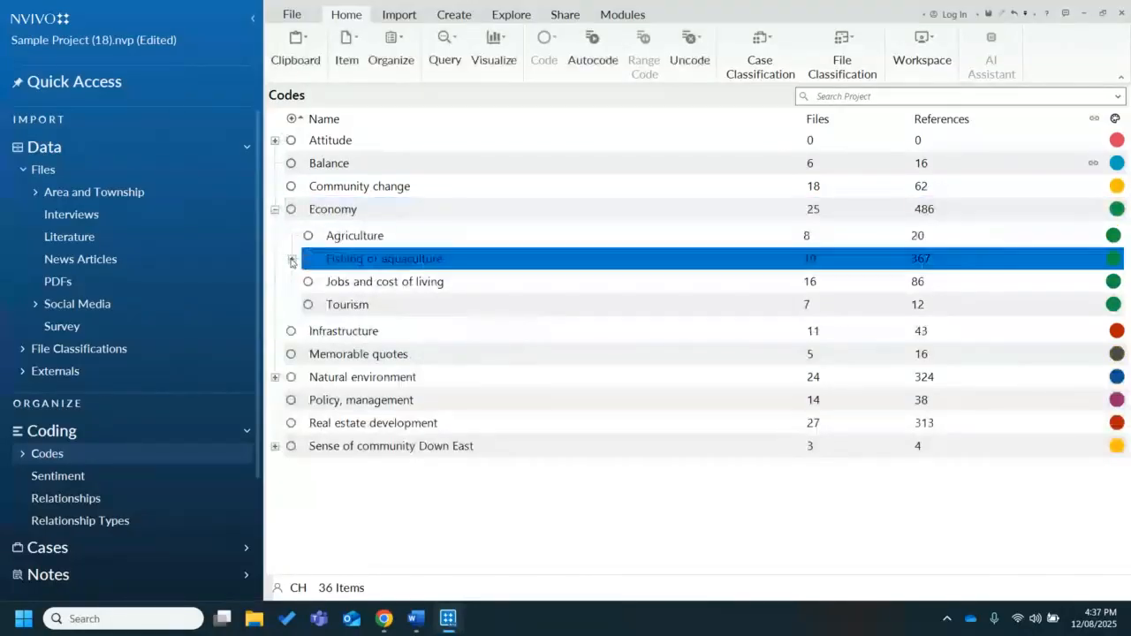
{"action": "left_click", "coordinate": [292, 259]}
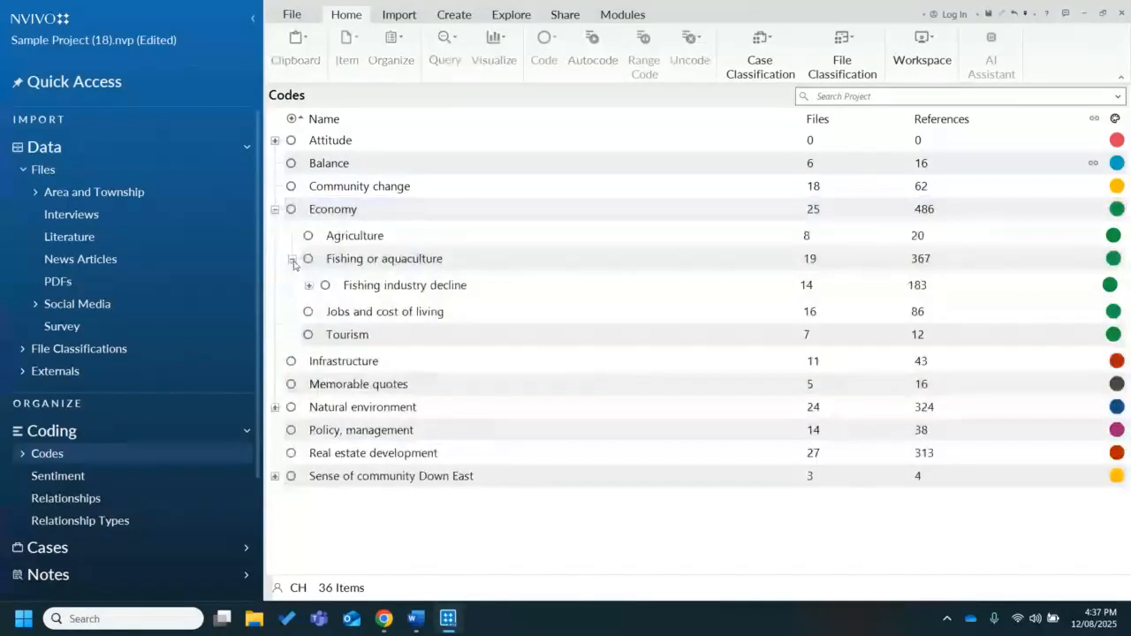
{"action": "left_click", "coordinate": [294, 264]}
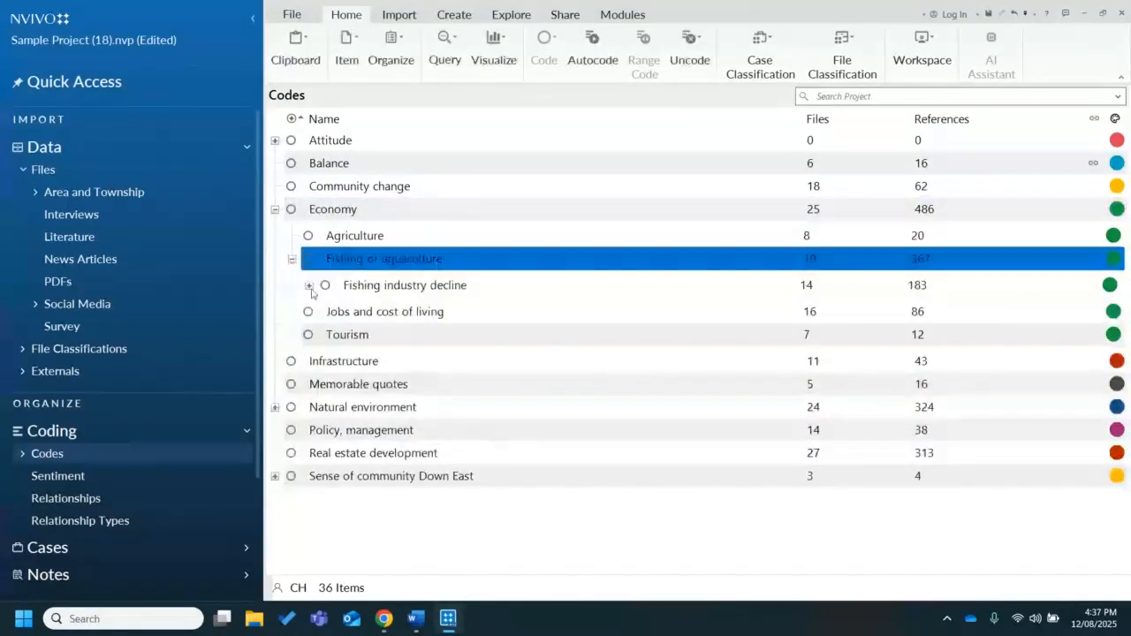
{"action": "left_click", "coordinate": [309, 285]}
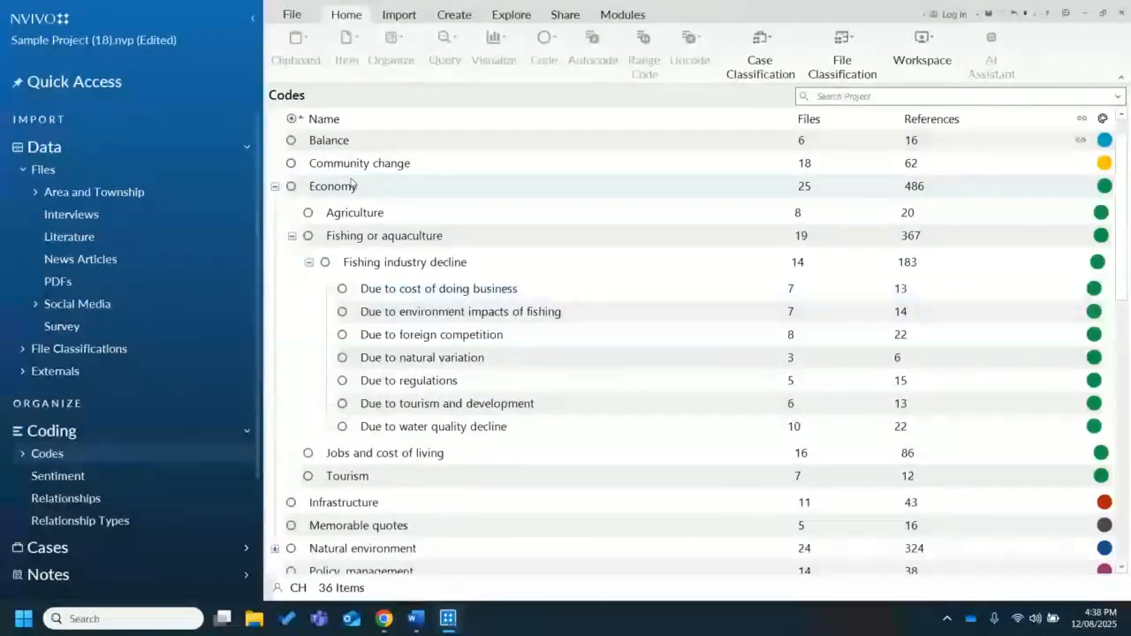
{"action": "left_click", "coordinate": [292, 237]}
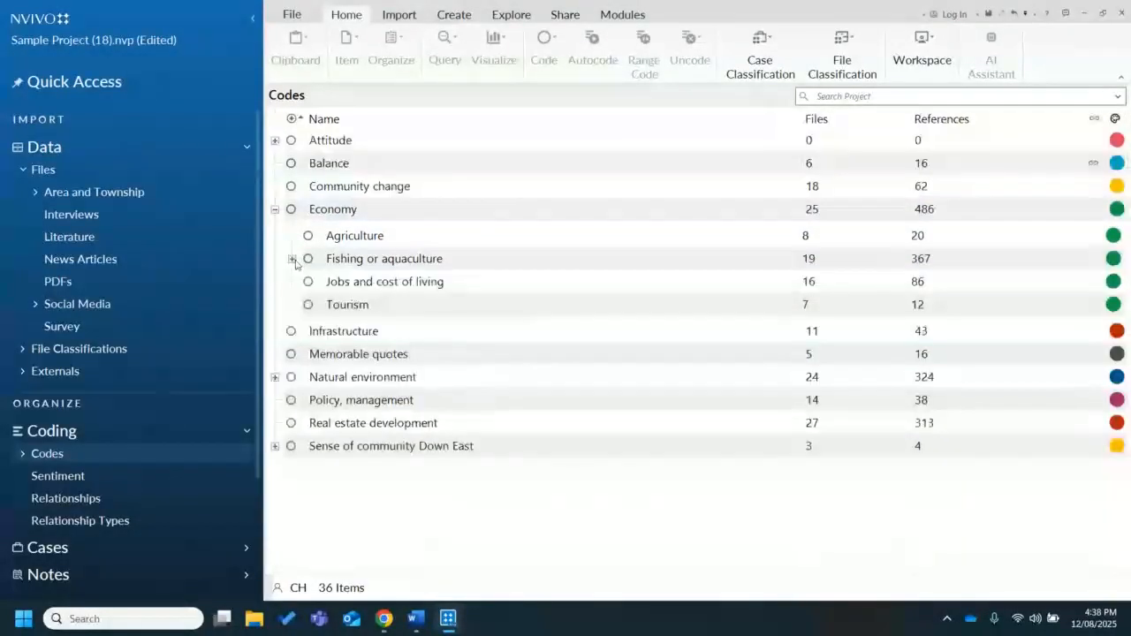
{"action": "left_click", "coordinate": [275, 209]}
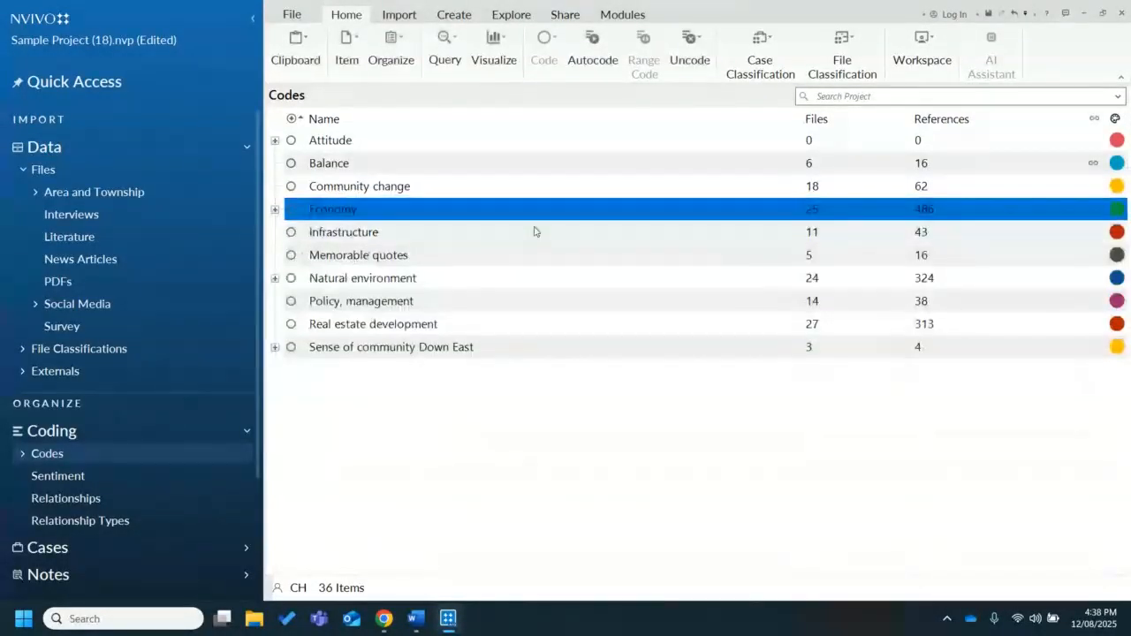
Open the Economy code, look through its coded references, and close it
{"action": "double_click", "coordinate": [863, 219]}
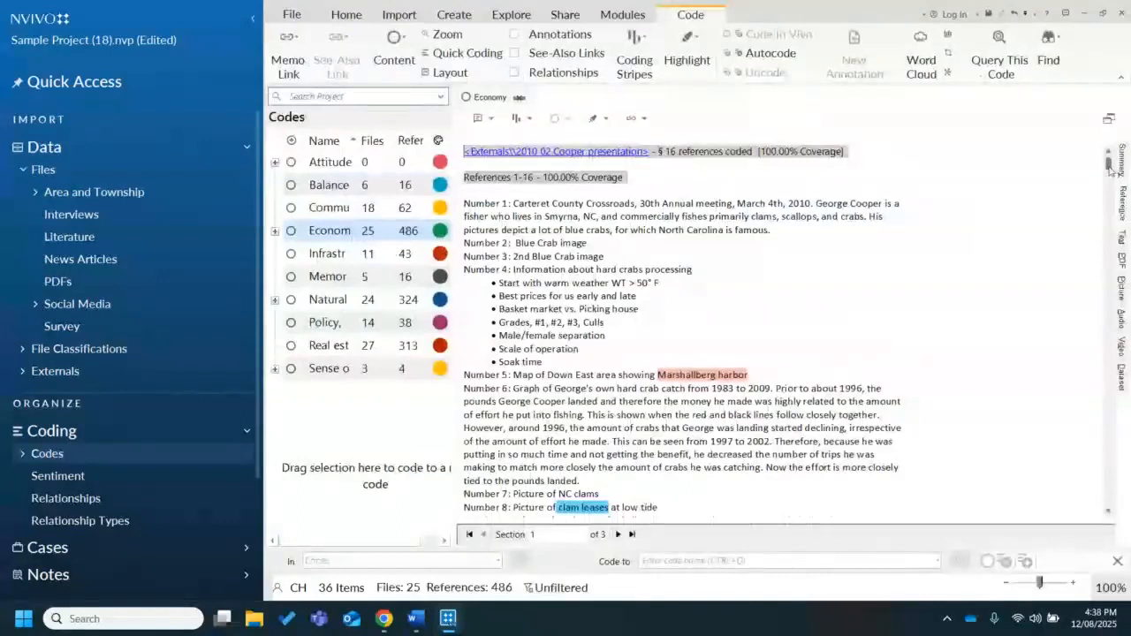
{"action": "left_click_drag", "start_coordinate": [1110, 169], "coordinate": [1063, 122]}
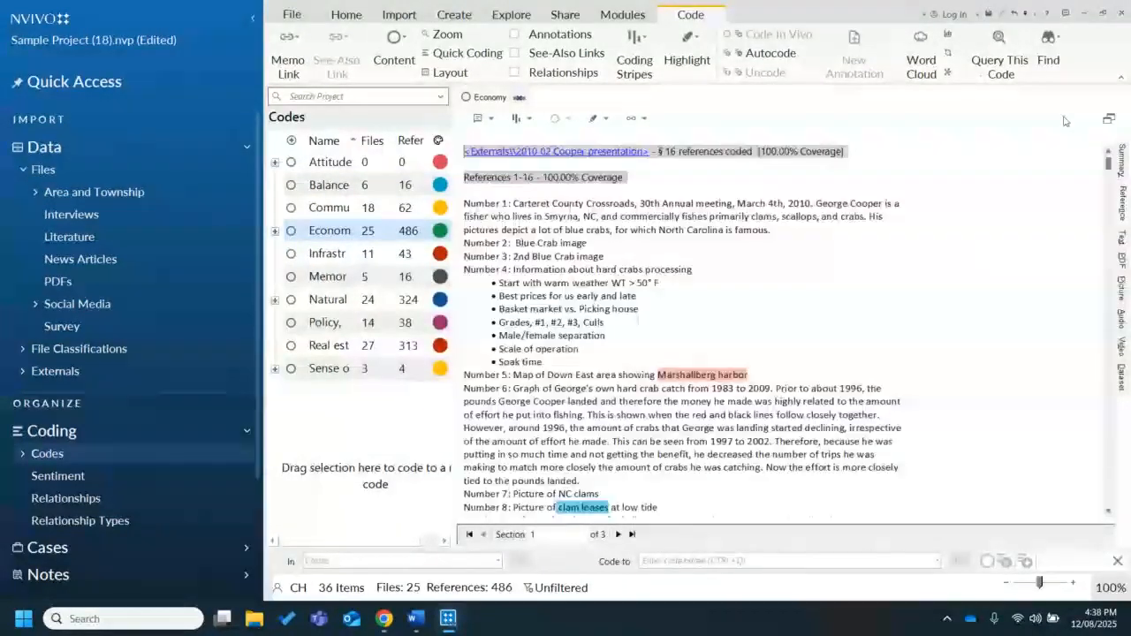
{"action": "left_click", "coordinate": [520, 98]}
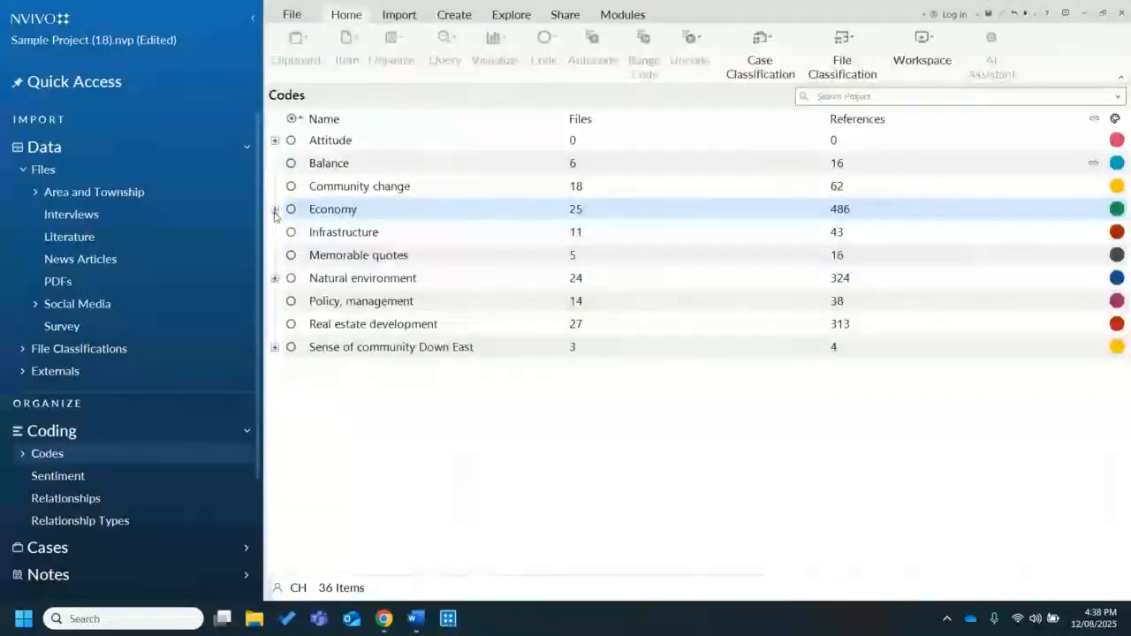
Under Economy's Fishing industry decline, open the "Due to cost of doing business" code to view its references, and close it
{"action": "left_click", "coordinate": [275, 209]}
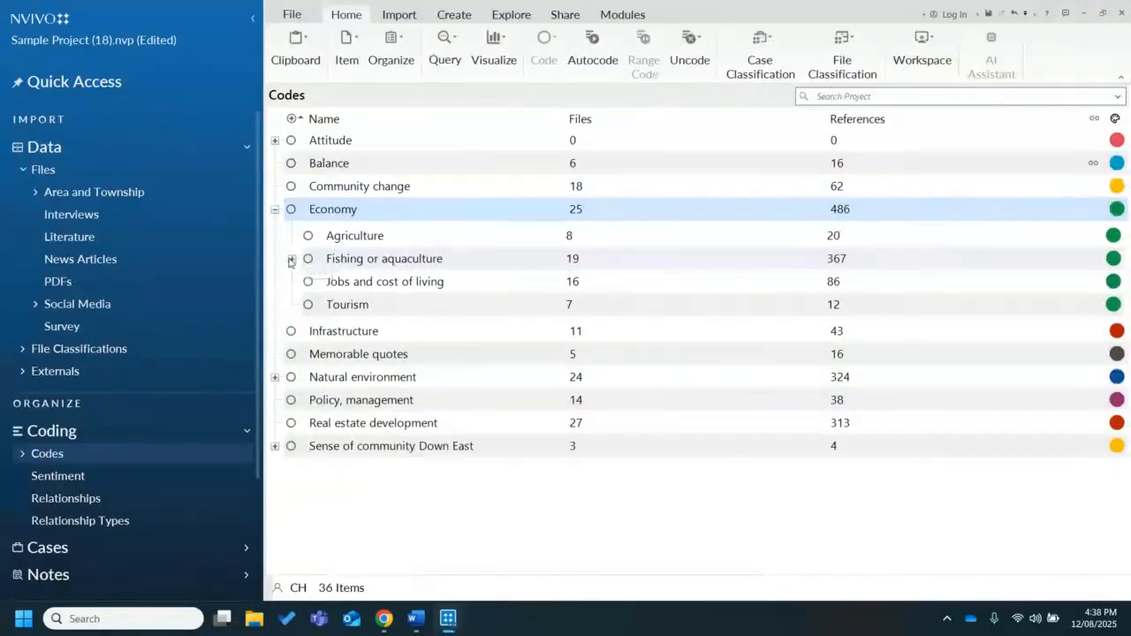
{"action": "left_click", "coordinate": [292, 262]}
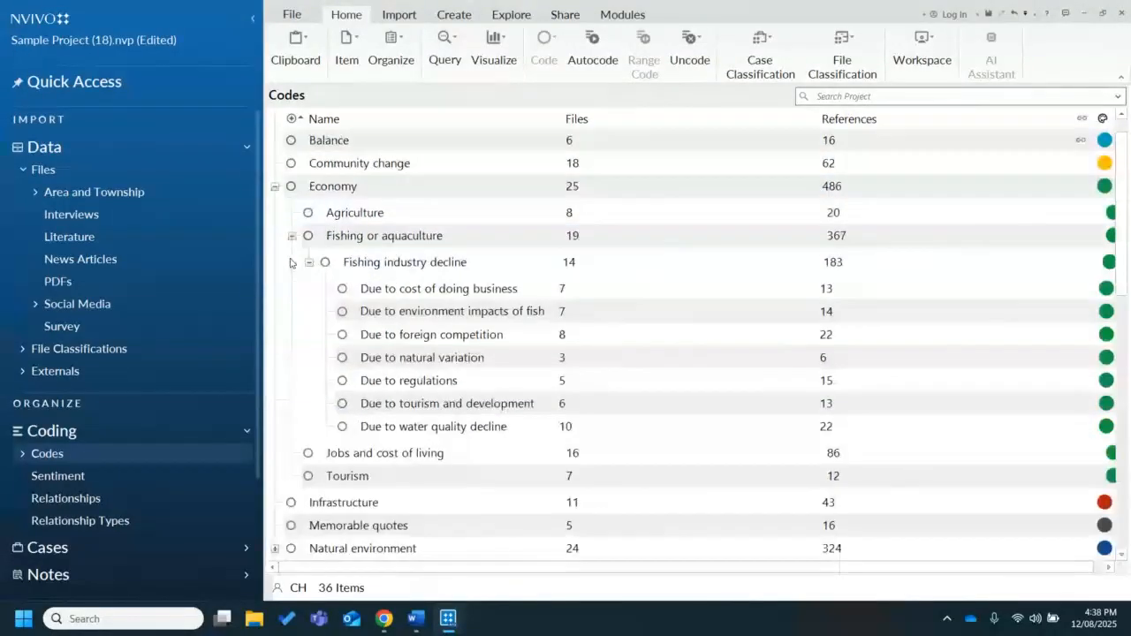
{"action": "double_click", "coordinate": [396, 292]}
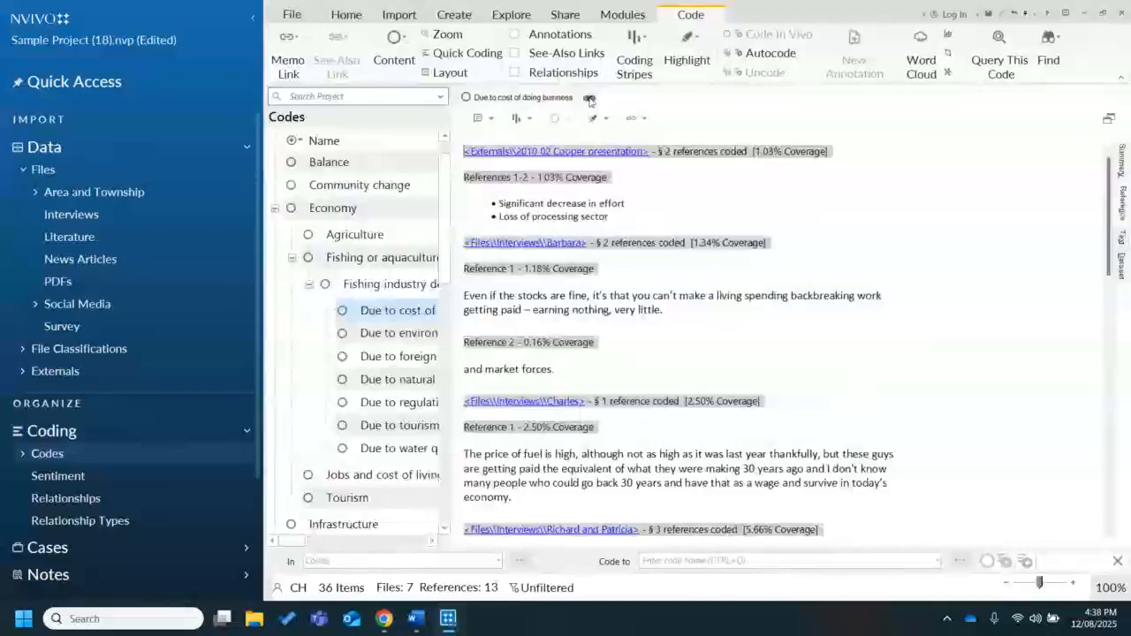
{"action": "left_click", "coordinate": [590, 98]}
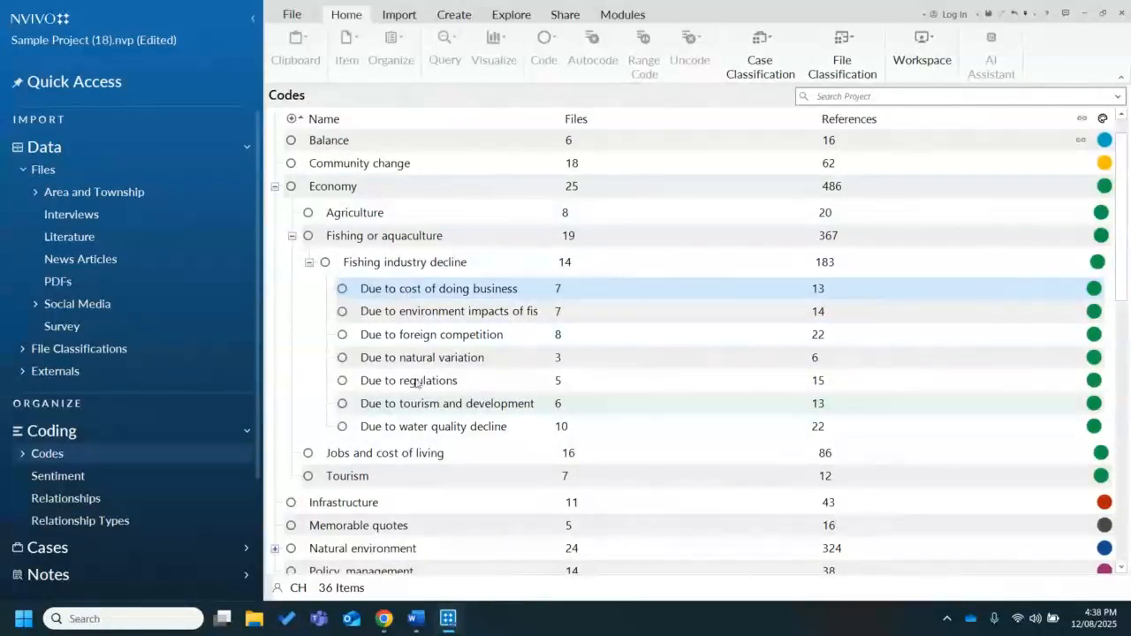
Reopen "Due to cost of doing business" to read through its coded excerpts, close it, and collapse the Economy hierarchy
{"action": "left_click", "coordinate": [416, 292]}
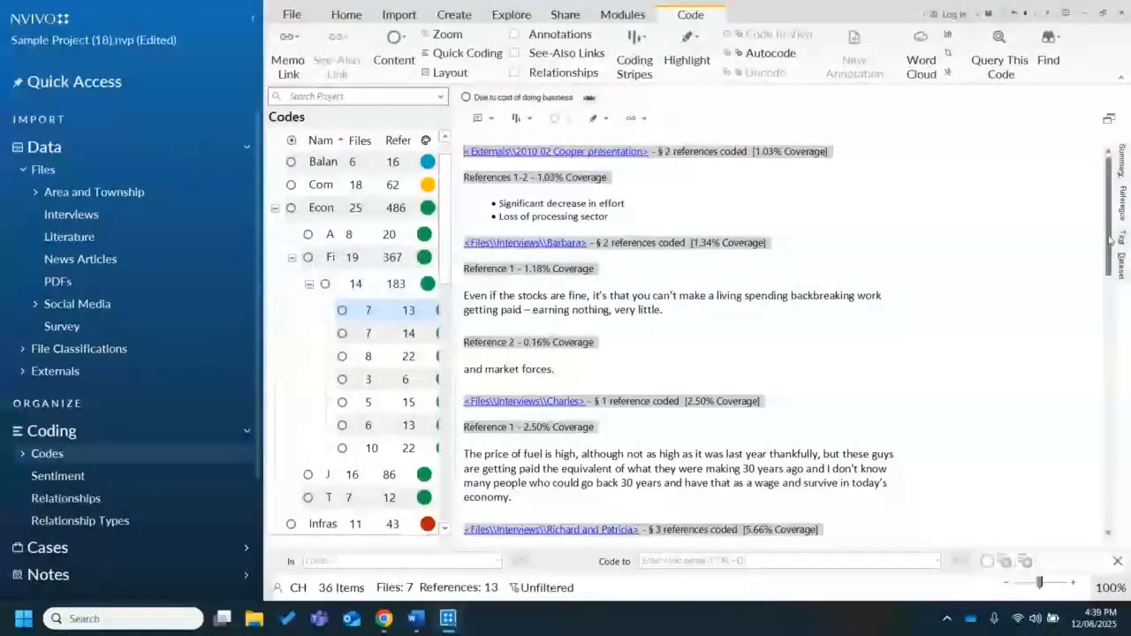
{"action": "left_click_drag", "start_coordinate": [1112, 238], "coordinate": [1091, 203]}
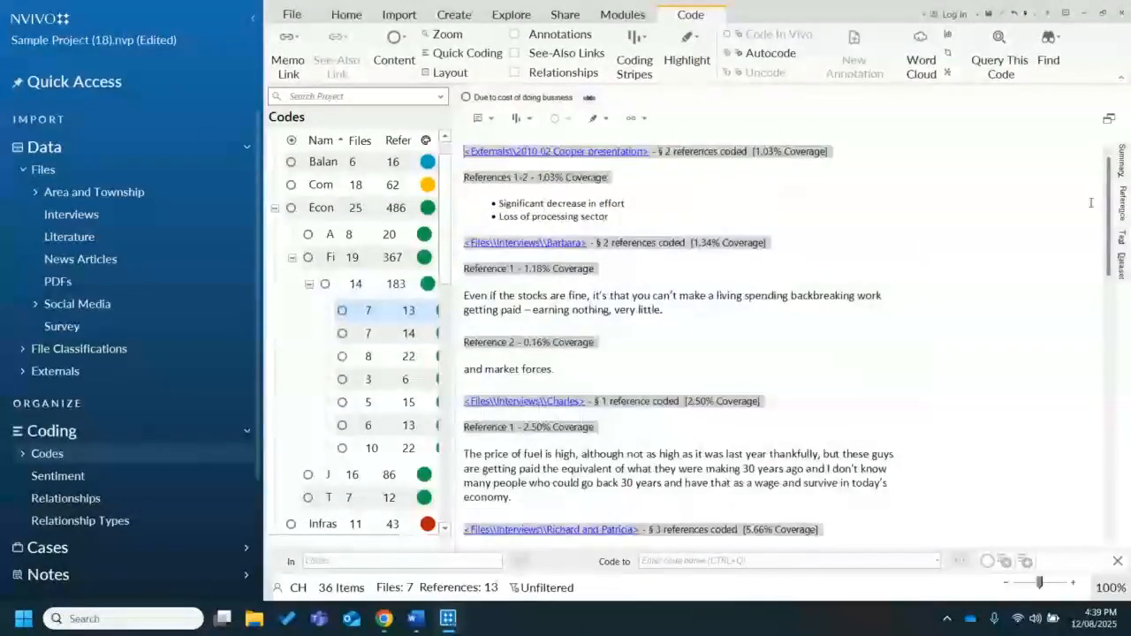
{"action": "left_click", "coordinate": [589, 97]}
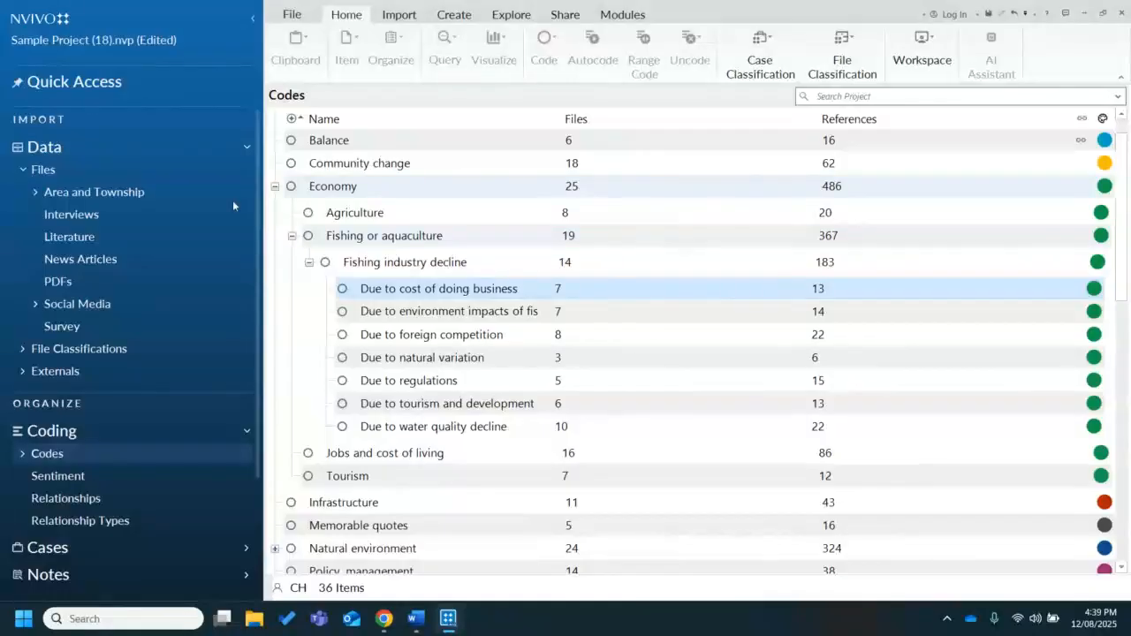
{"action": "left_click", "coordinate": [292, 237]}
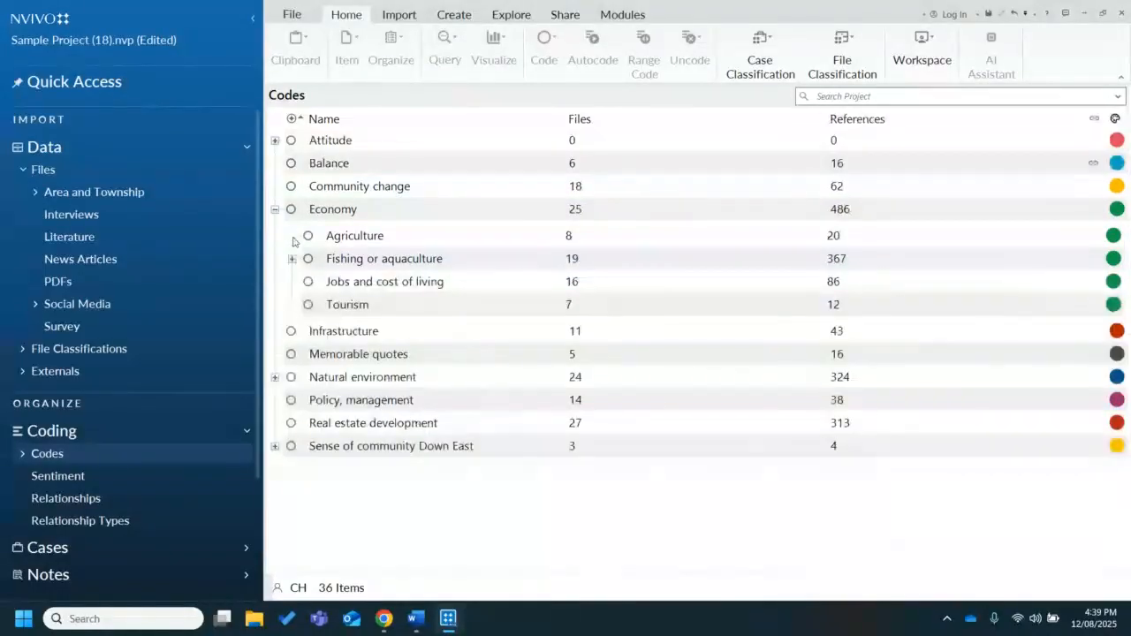
{"action": "left_click", "coordinate": [274, 209]}
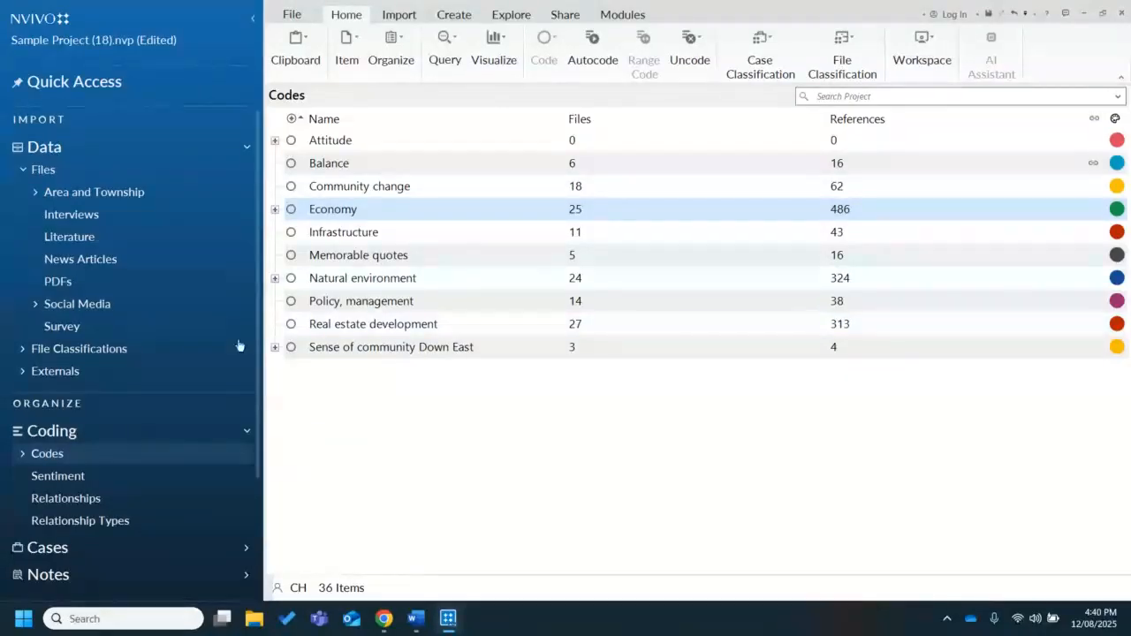
{"action": "left_click", "coordinate": [409, 394]}
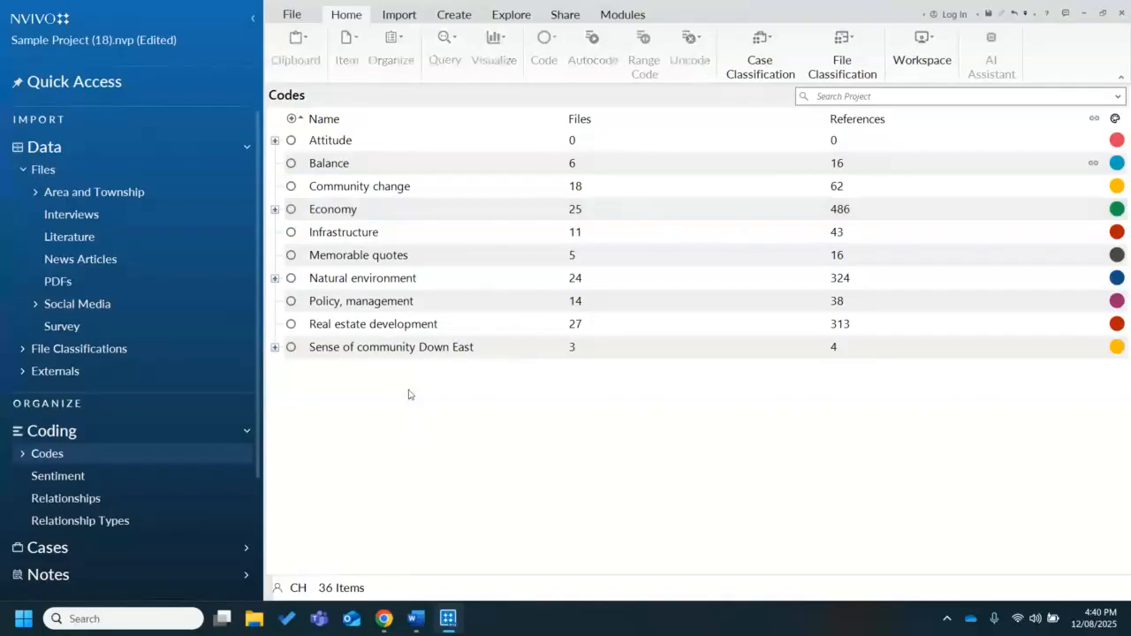
{"action": "right_click", "coordinate": [408, 395]}
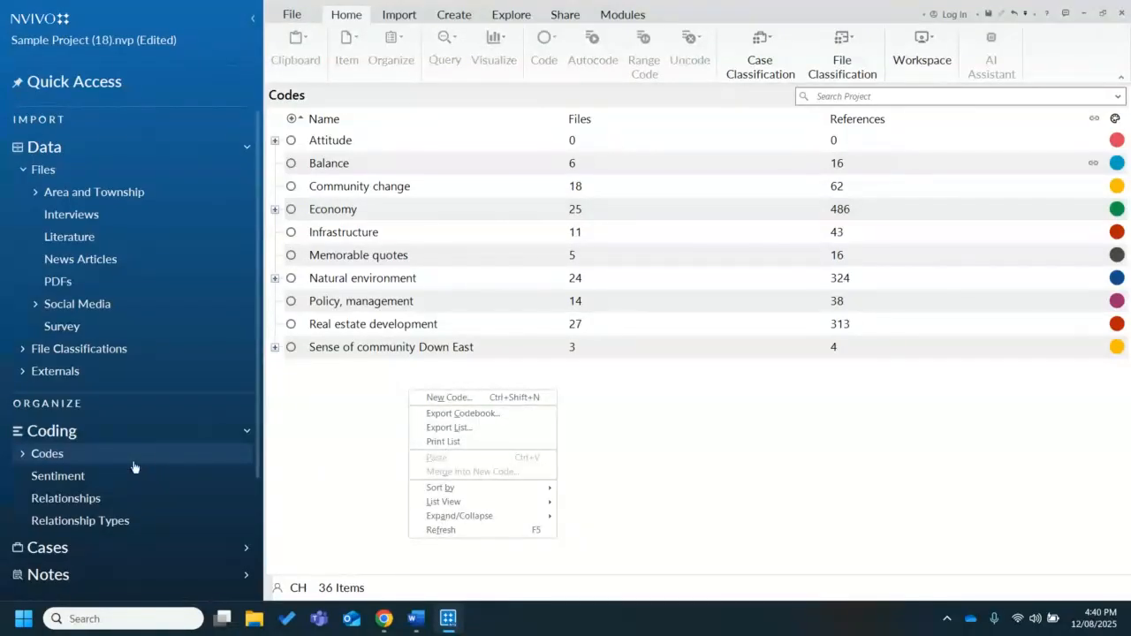
{"action": "left_click", "coordinate": [346, 397]}
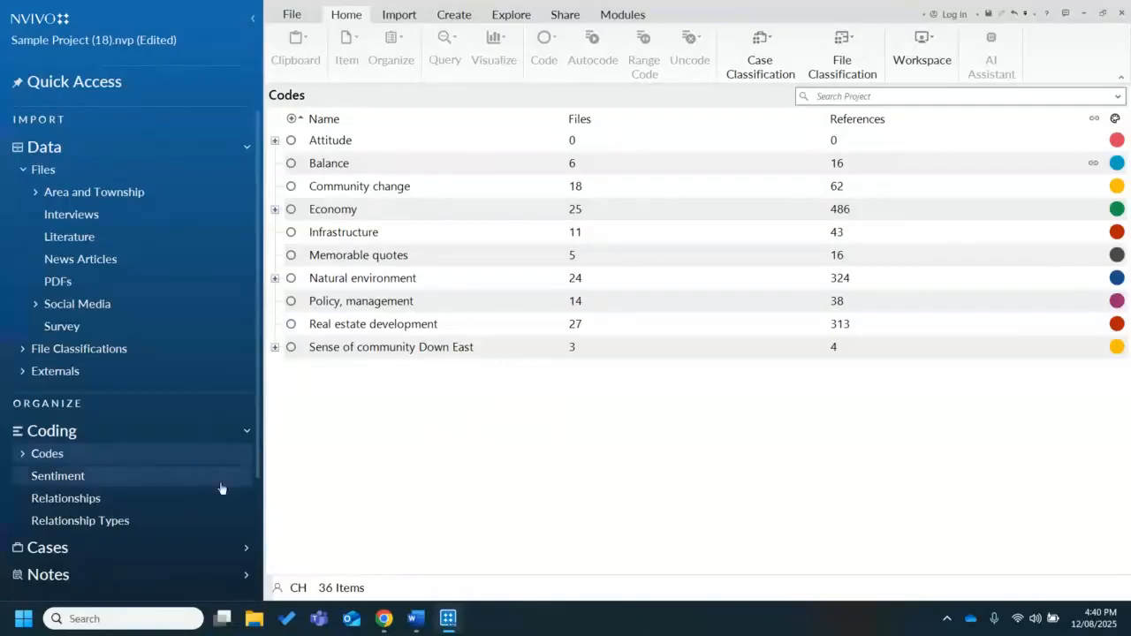
Create a new top-level code named "Nutrition" in the Codes list
{"action": "right_click", "coordinate": [530, 402]}
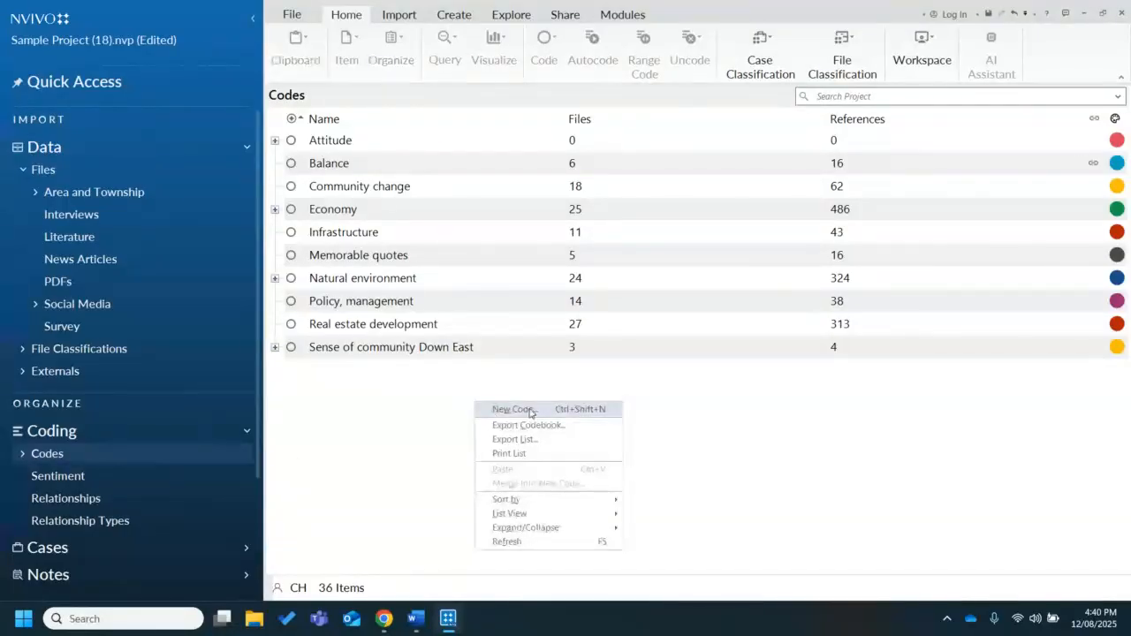
{"action": "left_click", "coordinate": [532, 411]}
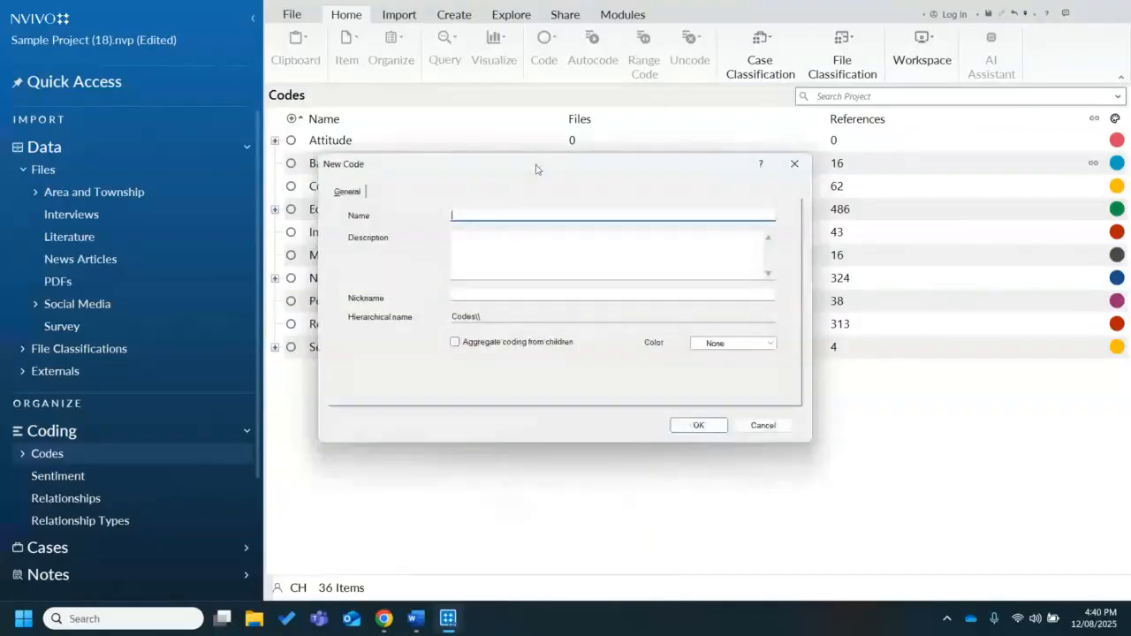
{"action": "left_click_drag", "start_coordinate": [536, 169], "coordinate": [624, 320]}
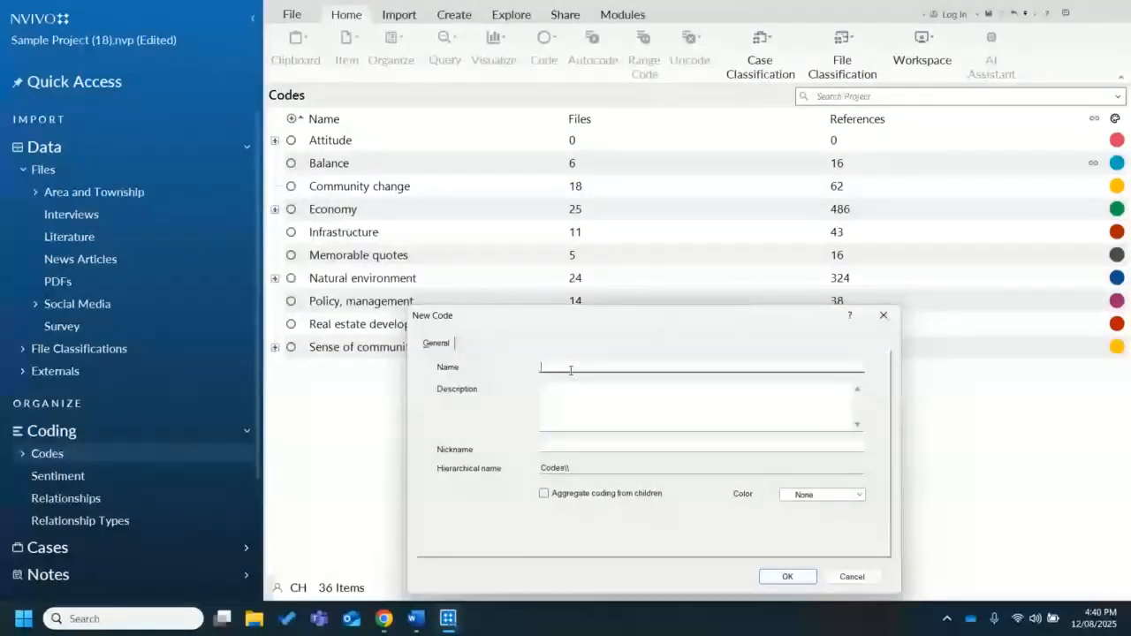
{"action": "type", "text": "Nu"}
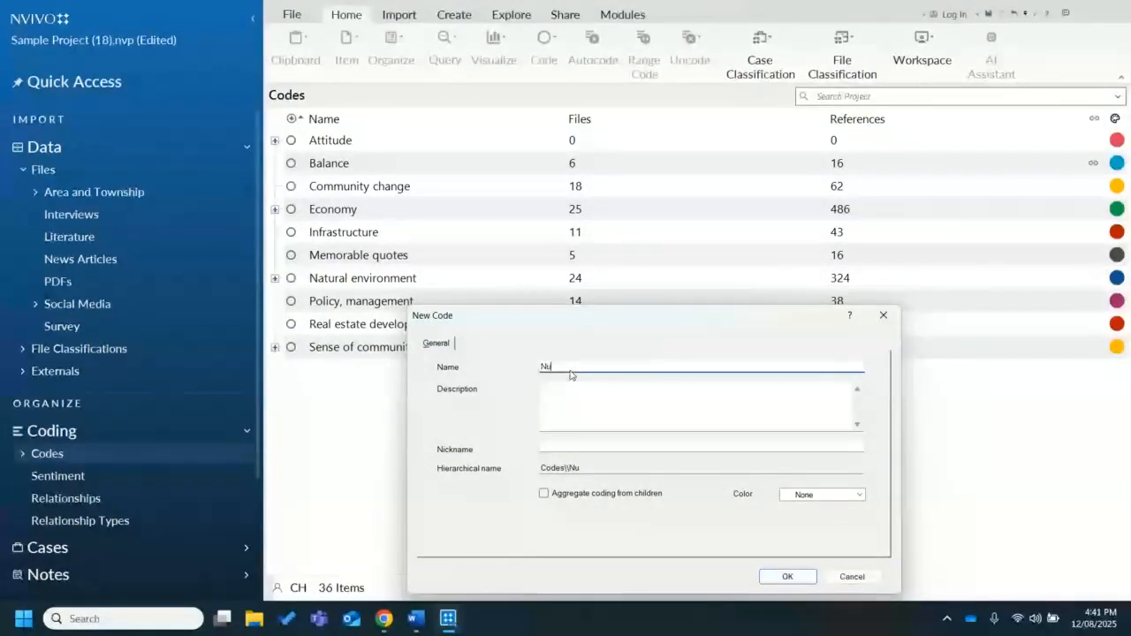
{"action": "type", "text": "trition"}
{"action": "left_click_drag", "start_coordinate": [621, 321], "coordinate": [574, 220]}
{"action": "left_click", "coordinate": [733, 482]}
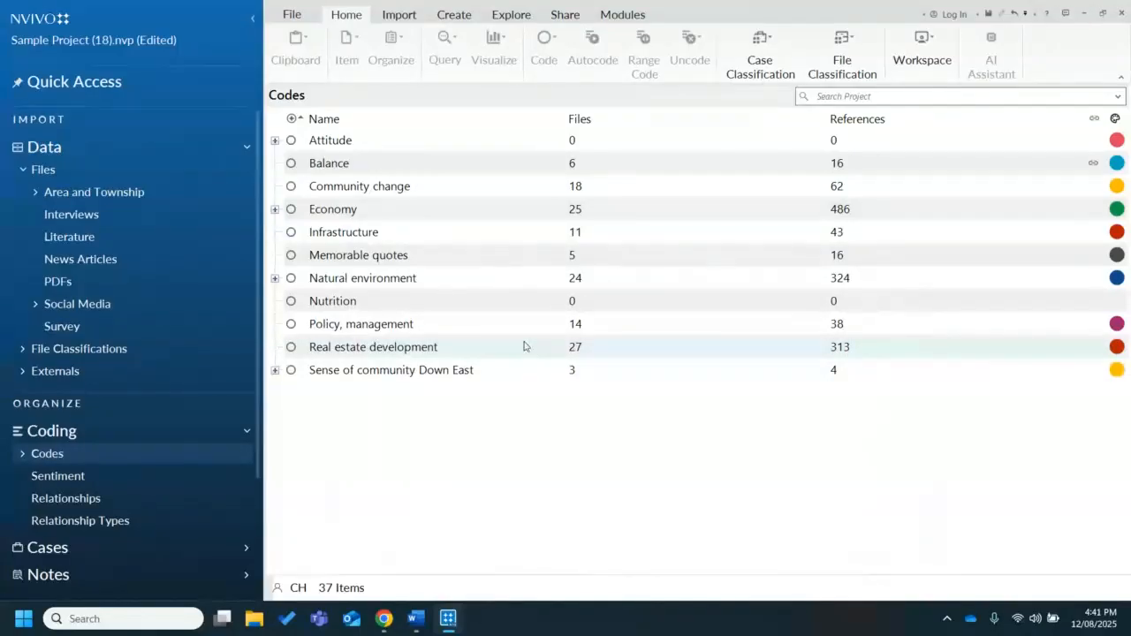
Open the "New name" PDF from the PDFs folder and shrink its bookmarks pane to make room for the article
{"action": "left_click", "coordinate": [116, 283]}
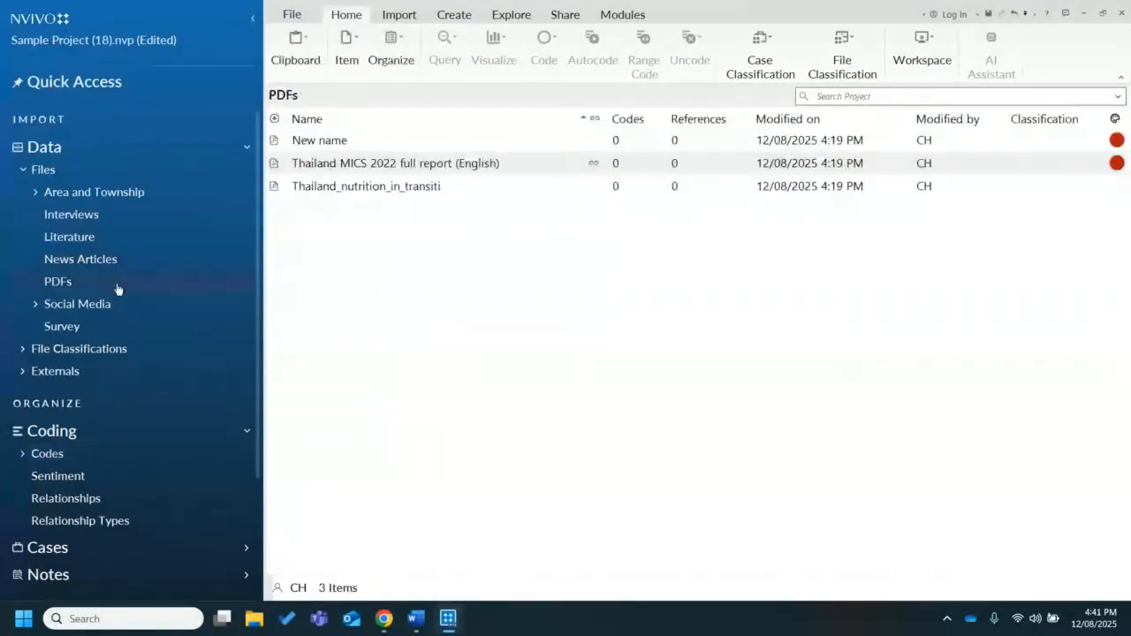
{"action": "double_click", "coordinate": [349, 141]}
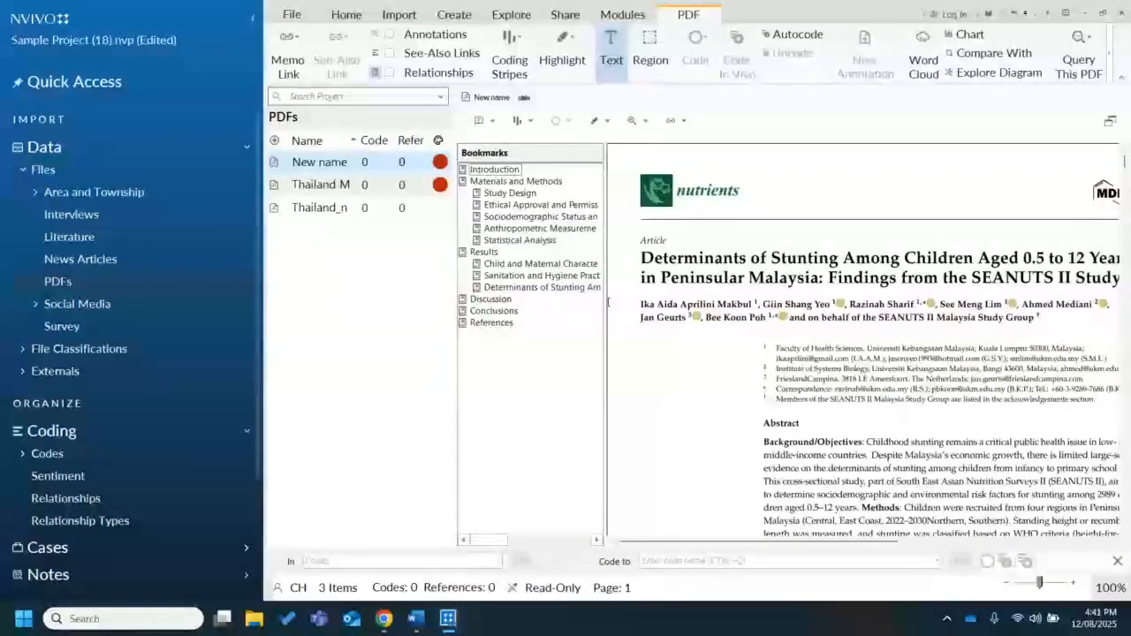
{"action": "left_click_drag", "start_coordinate": [605, 294], "coordinate": [436, 293]}
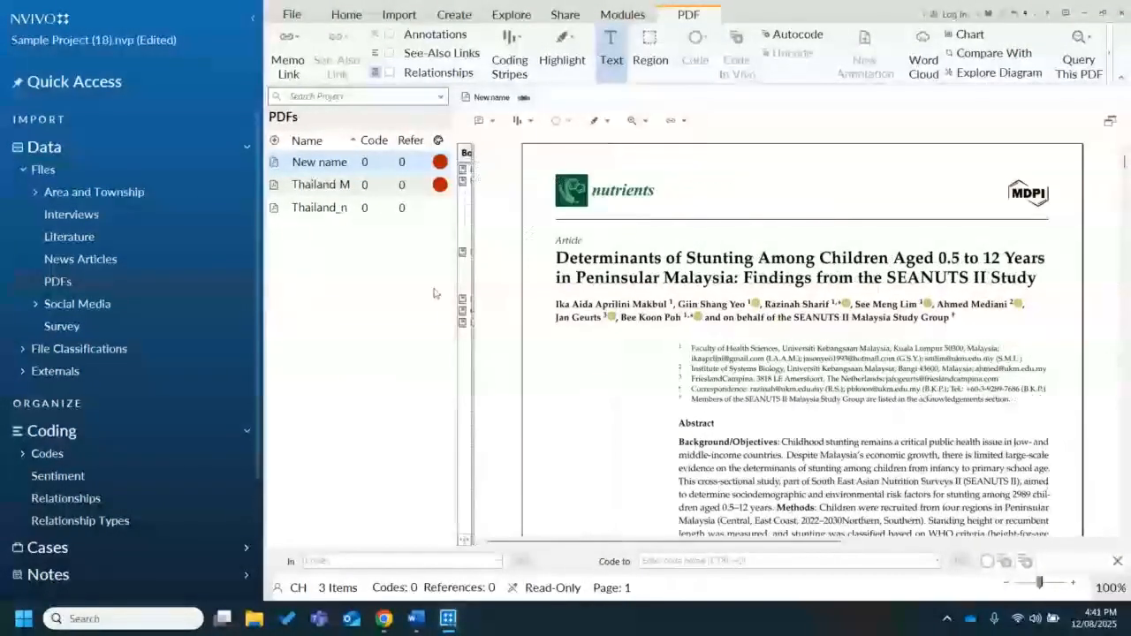
Show the Codes list beside the open PDF, collapse the navigation pane, and return focus to the PDF
{"action": "left_click", "coordinate": [129, 455]}
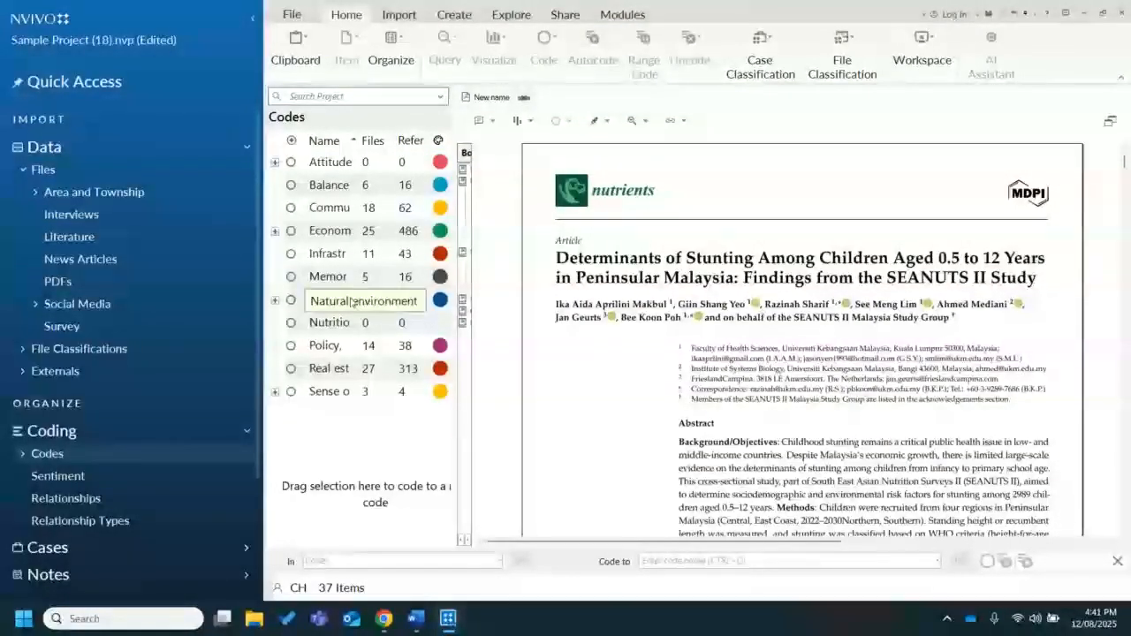
{"action": "left_click", "coordinate": [252, 23]}
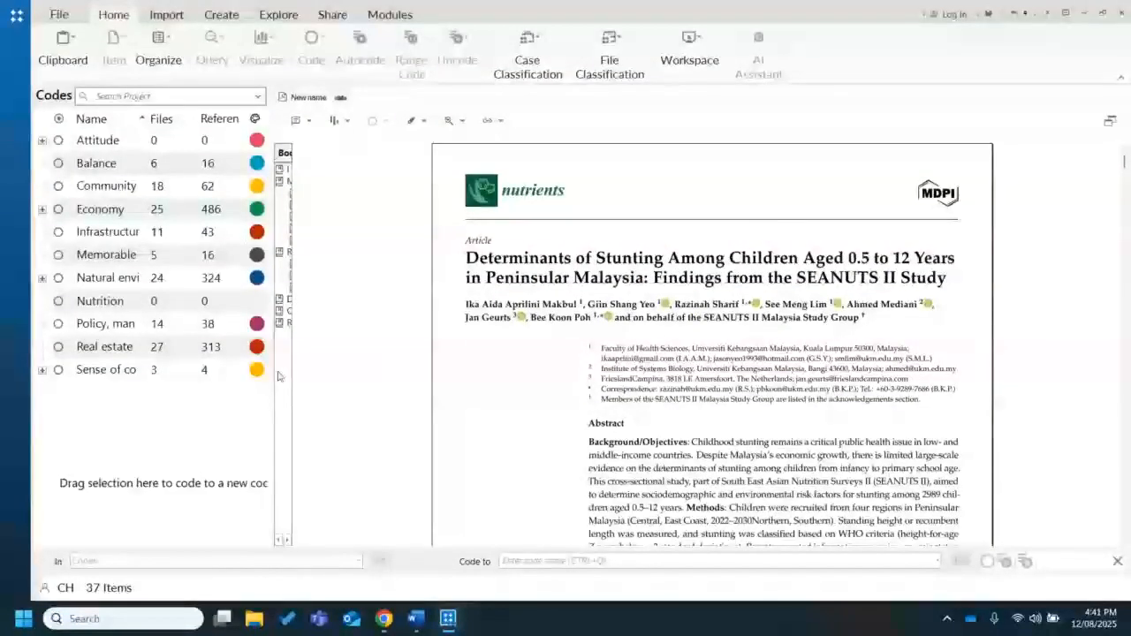
{"action": "left_click", "coordinate": [1045, 557]}
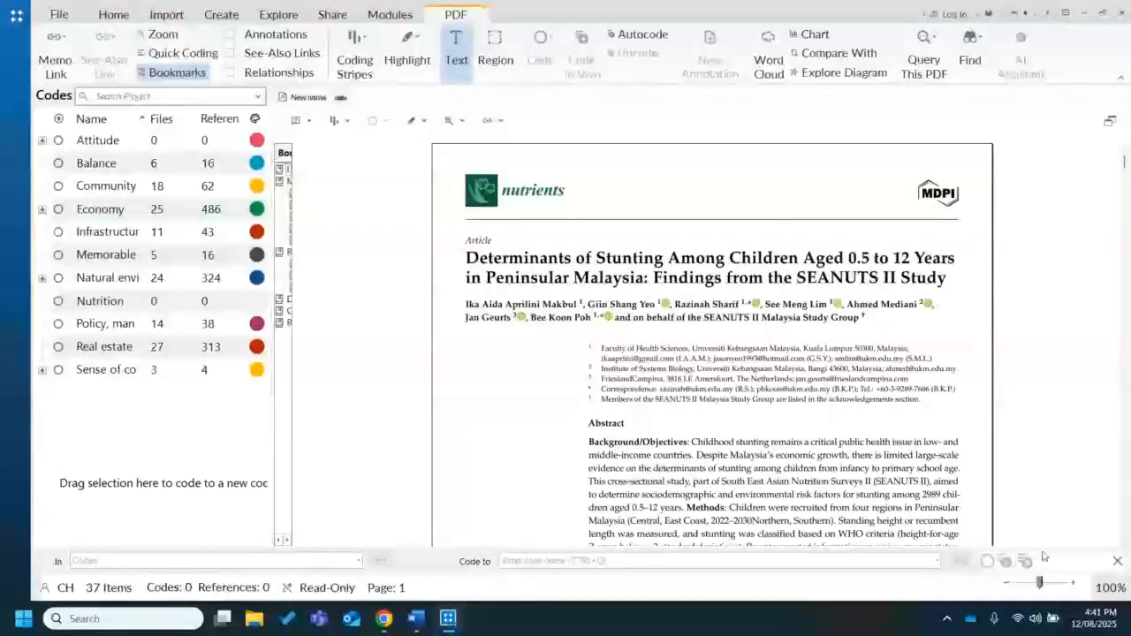
Enlarge the PDF to 130% and code the abstract's first sentence, "Childhood stunting remains a critical public health issue…", to the Nutrition code
{"action": "left_click", "coordinate": [1073, 582]}
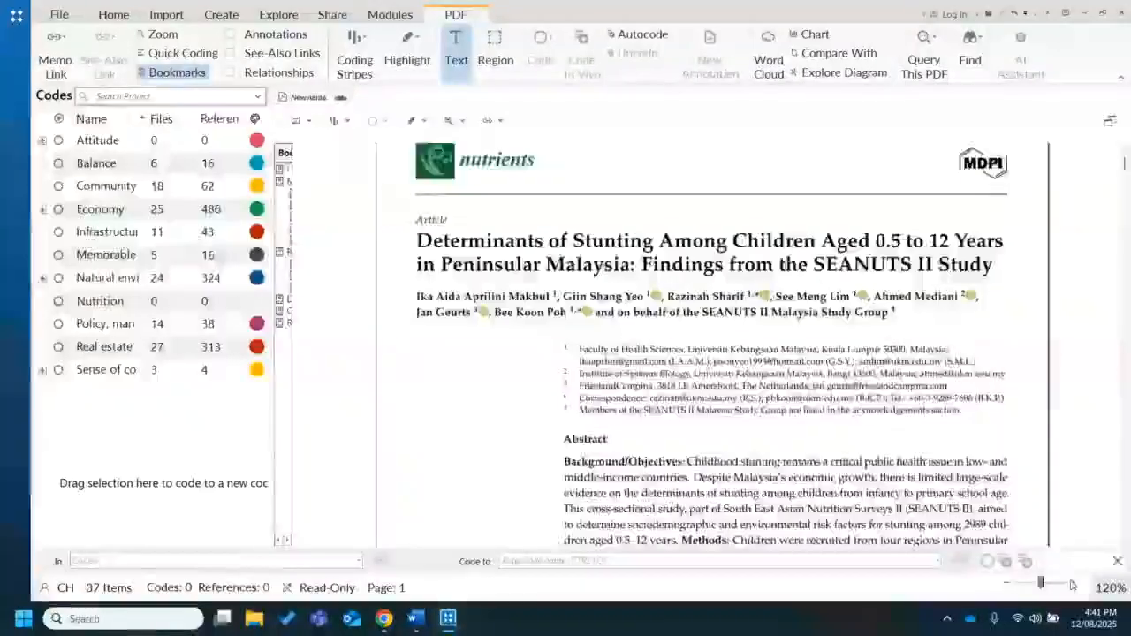
{"action": "left_click", "coordinate": [1073, 584]}
{"action": "left_click_drag", "start_coordinate": [1122, 156], "coordinate": [1126, 166]}
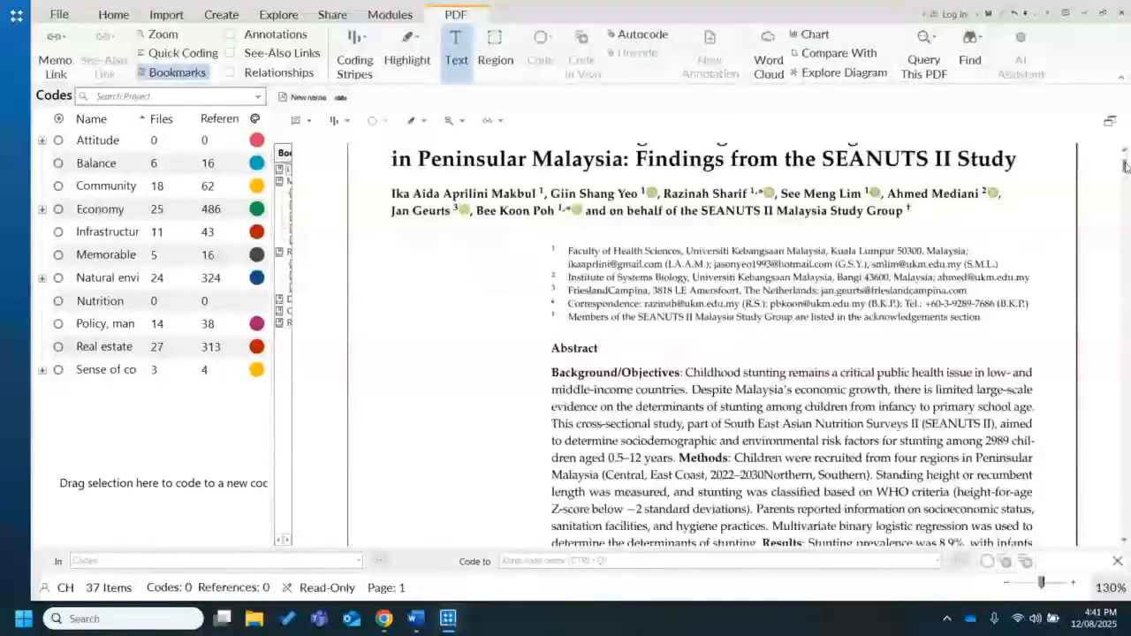
{"action": "scroll", "coordinate": [701, 281], "scroll_direction": "down", "scroll_amount": 2}
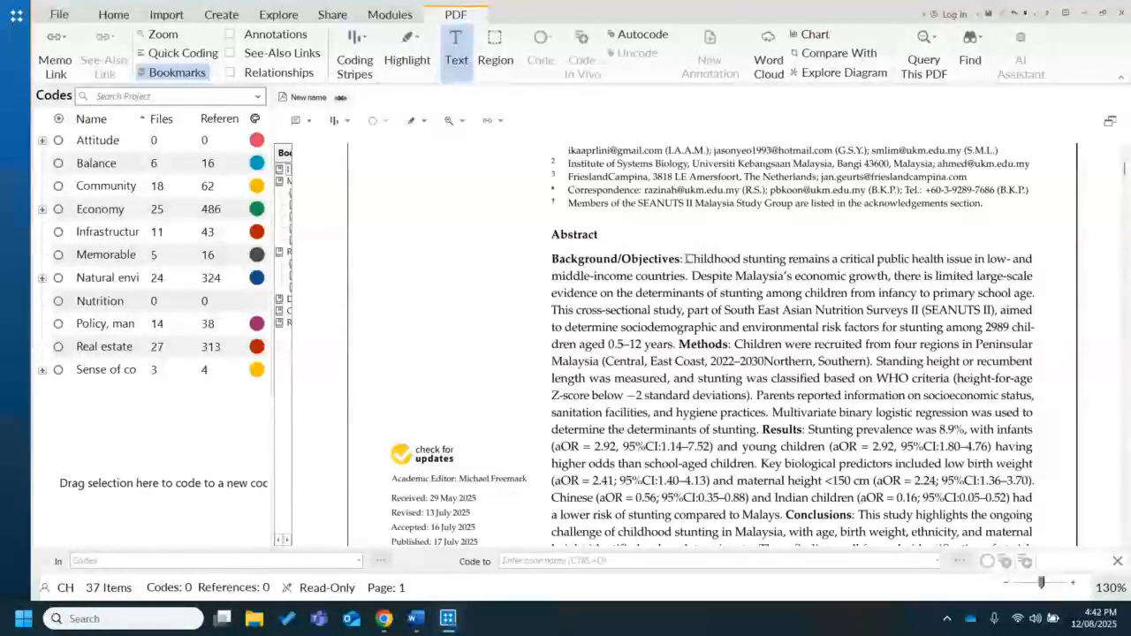
{"action": "left_click_drag", "start_coordinate": [686, 259], "coordinate": [662, 276]}
{"action": "left_click", "coordinate": [629, 244]}
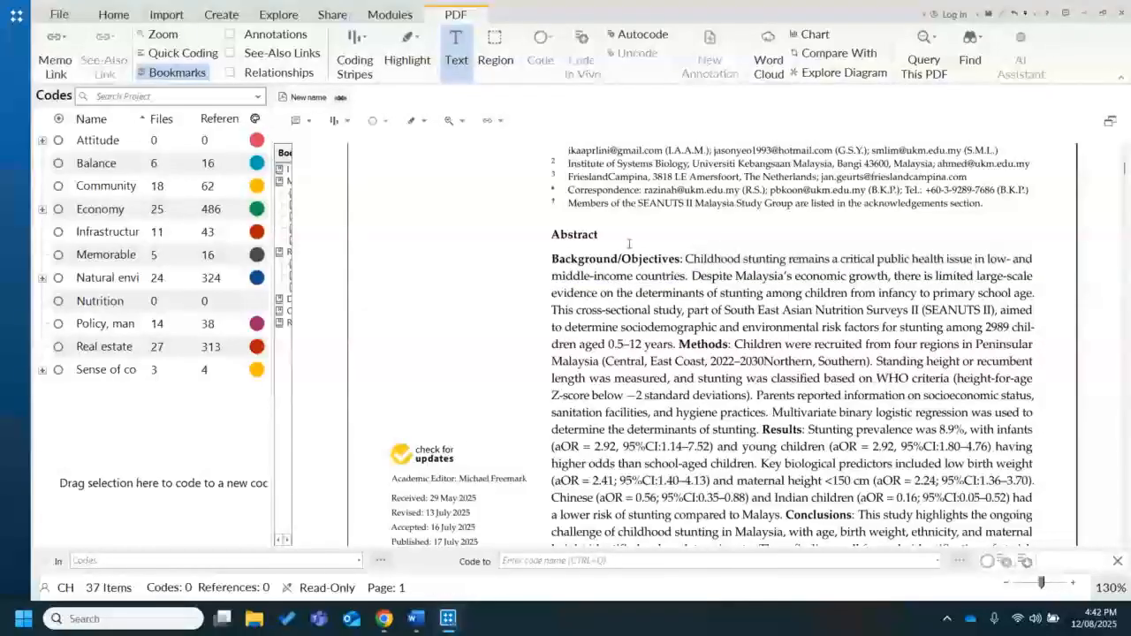
{"action": "left_click_drag", "start_coordinate": [686, 259], "coordinate": [663, 276]}
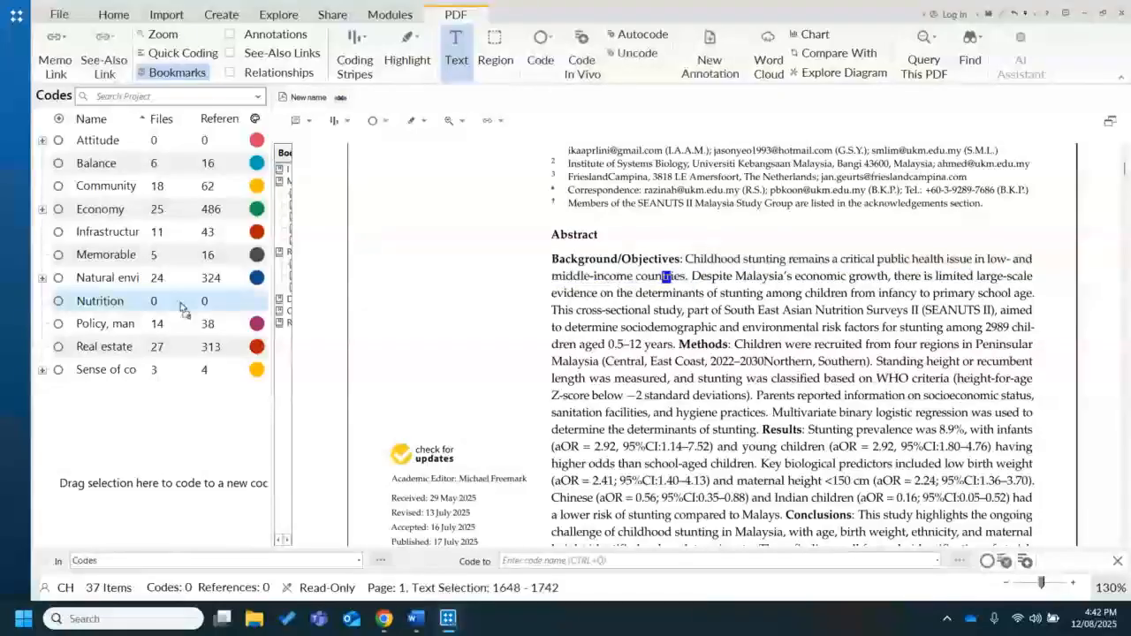
{"action": "left_click_drag", "start_coordinate": [180, 307], "coordinate": [178, 306]}
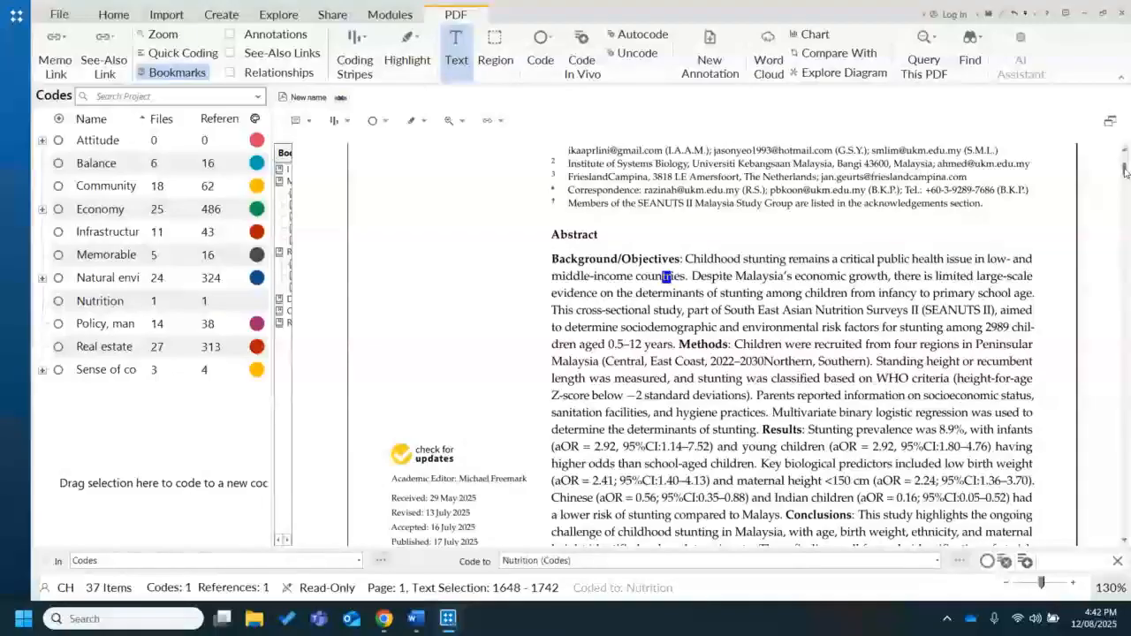
Code the first sentence of the Introduction, from "Stunting, a condition" to "Malaysia", to the Nutrition code
{"action": "left_click_drag", "start_coordinate": [1125, 171], "coordinate": [1125, 184]}
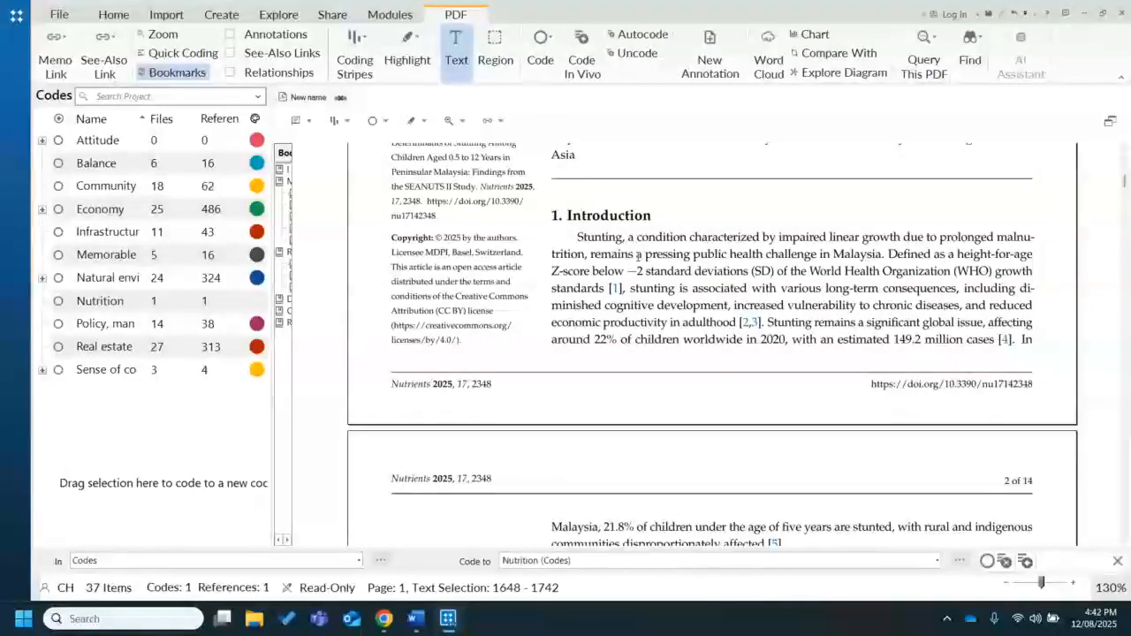
{"action": "left_click_drag", "start_coordinate": [580, 235], "coordinate": [885, 262]}
{"action": "left_click_drag", "start_coordinate": [771, 256], "coordinate": [563, 231]}
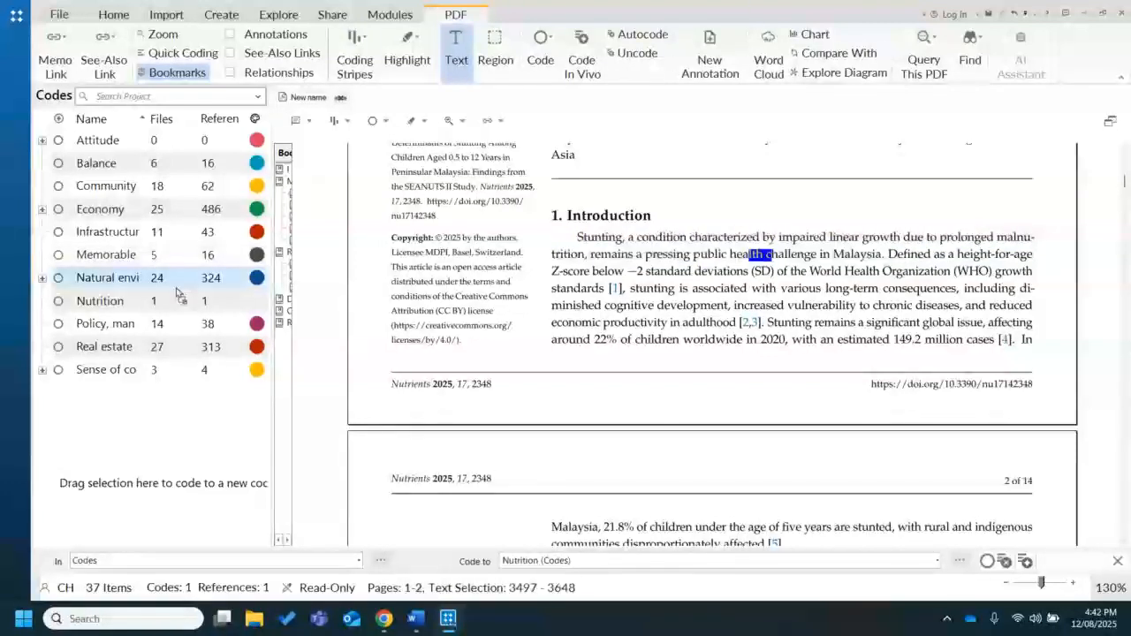
{"action": "left_click_drag", "start_coordinate": [177, 291], "coordinate": [171, 303]}
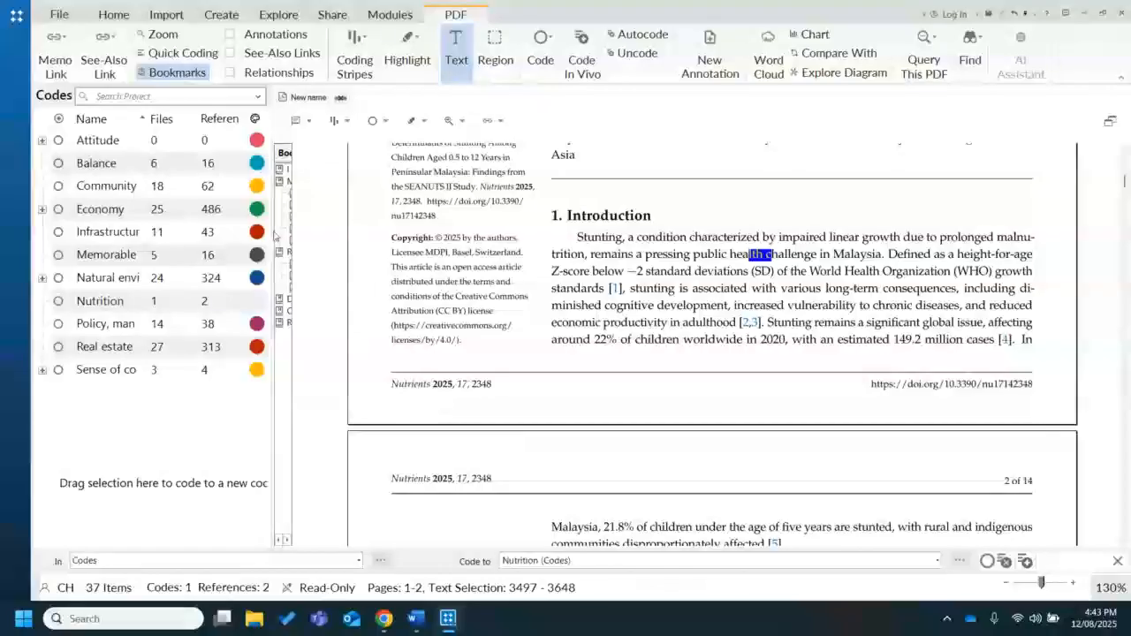
Widen the Codes list and create a child code named "Stunting" under Nutrition
{"action": "left_click_drag", "start_coordinate": [275, 234], "coordinate": [336, 234]}
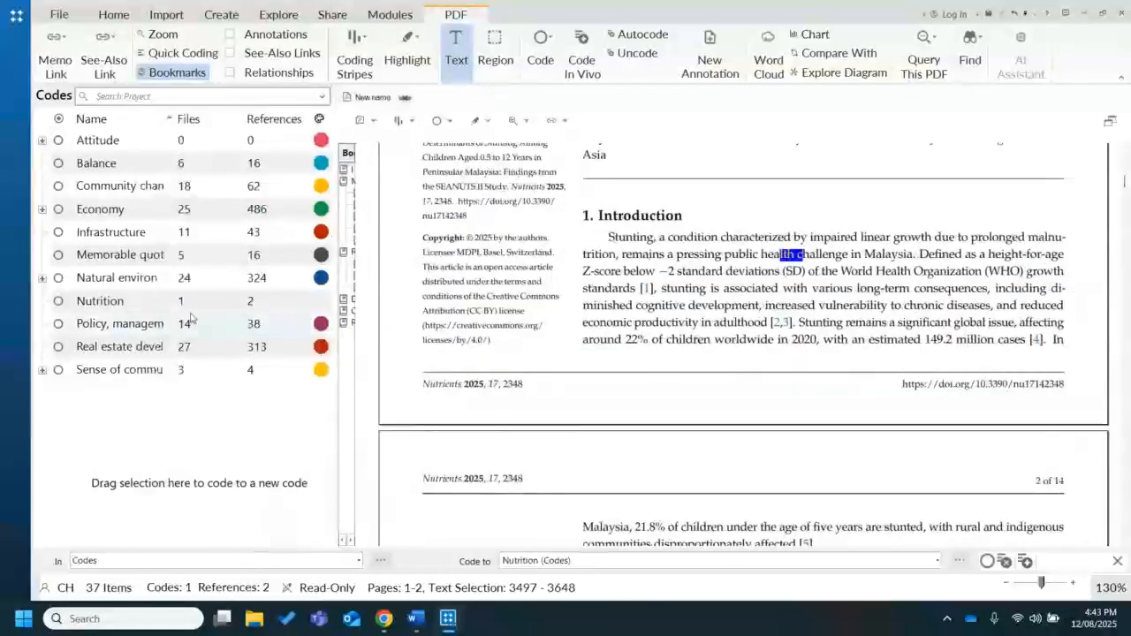
{"action": "right_click", "coordinate": [175, 303]}
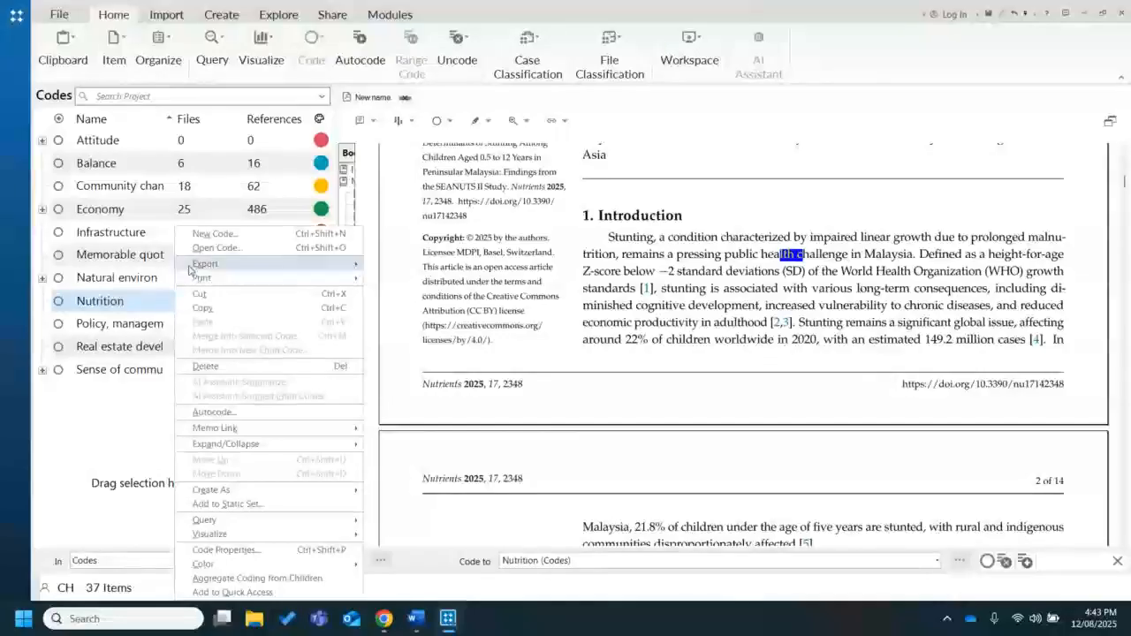
{"action": "left_click", "coordinate": [215, 237]}
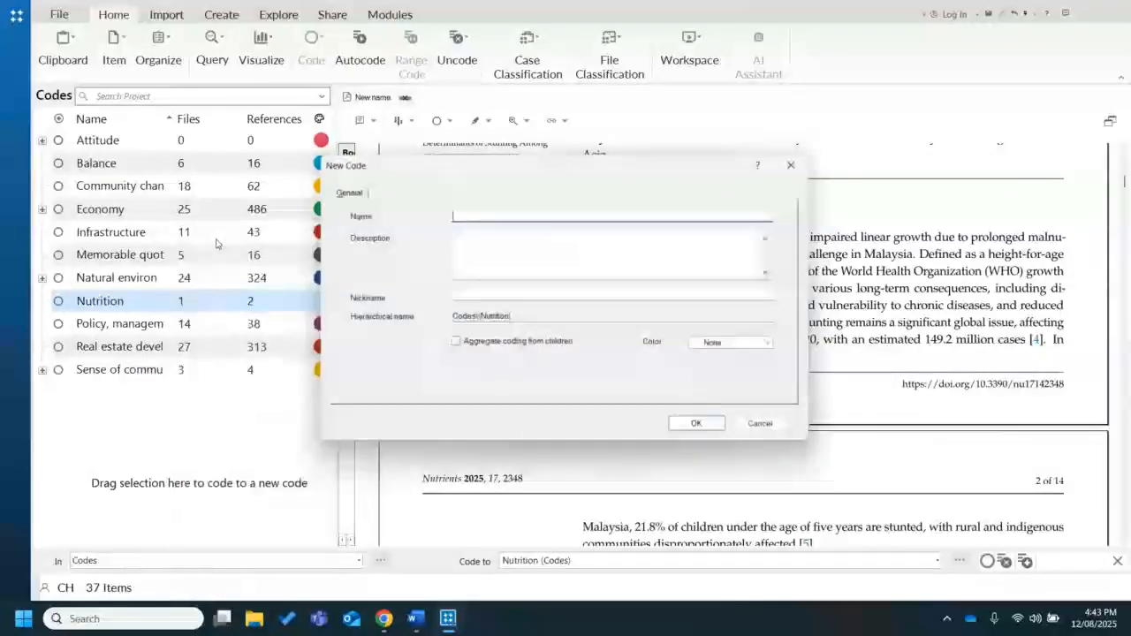
{"action": "type", "text": "Stunting"}
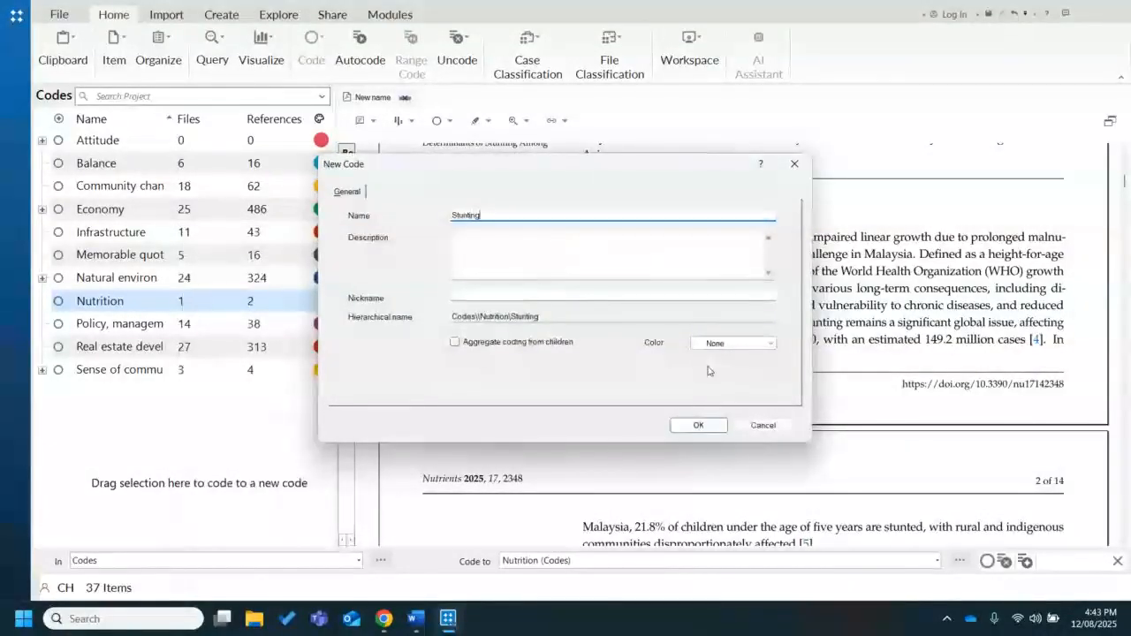
{"action": "left_click", "coordinate": [698, 425]}
Create a child code named "Definition" under the Stunting code
{"action": "left_click", "coordinate": [205, 335]}
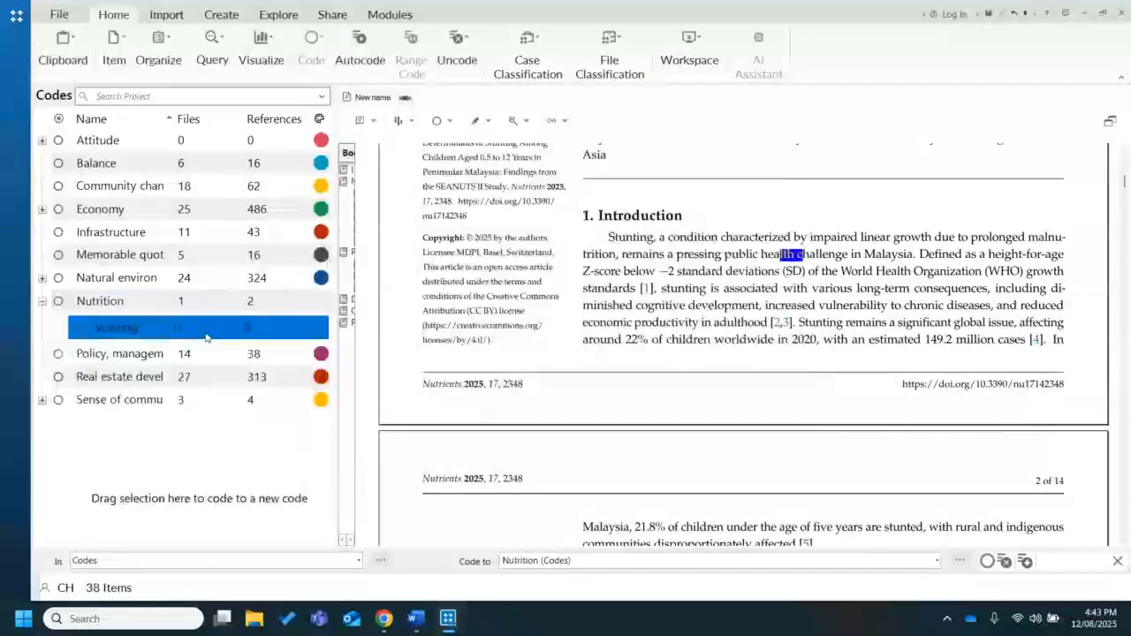
{"action": "right_click", "coordinate": [205, 337]}
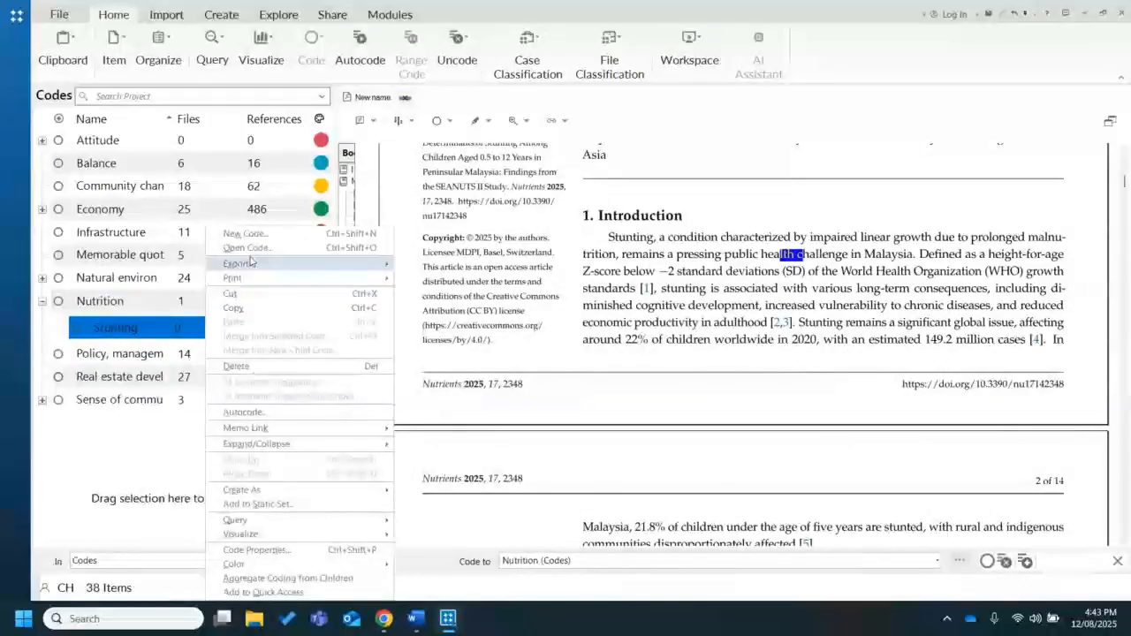
{"action": "left_click", "coordinate": [250, 235]}
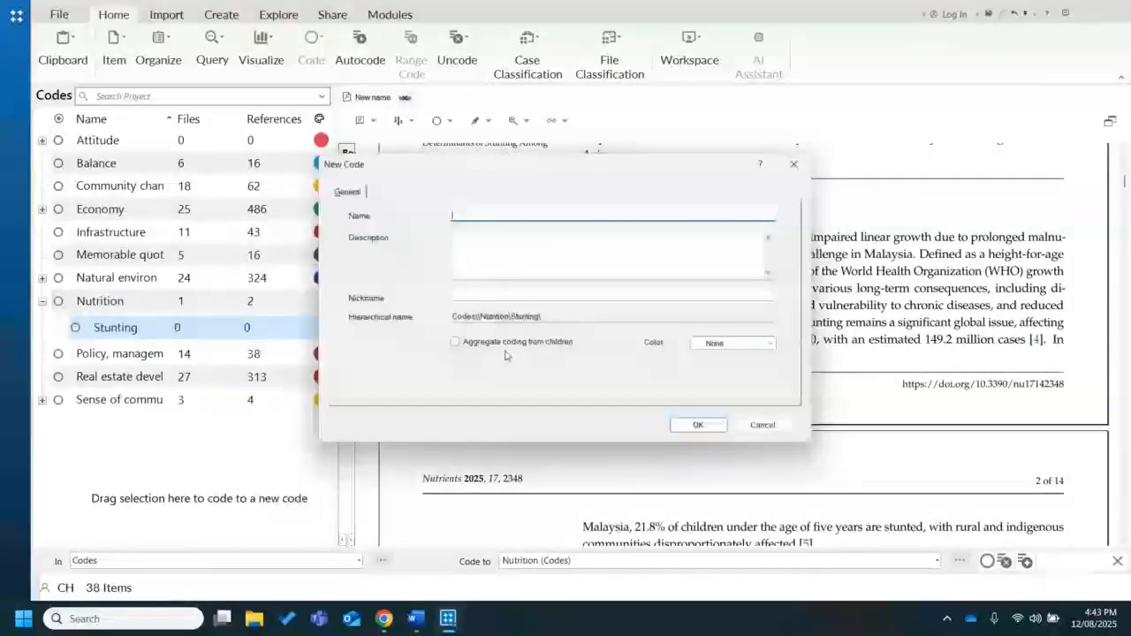
{"action": "type", "text": "Definition"}
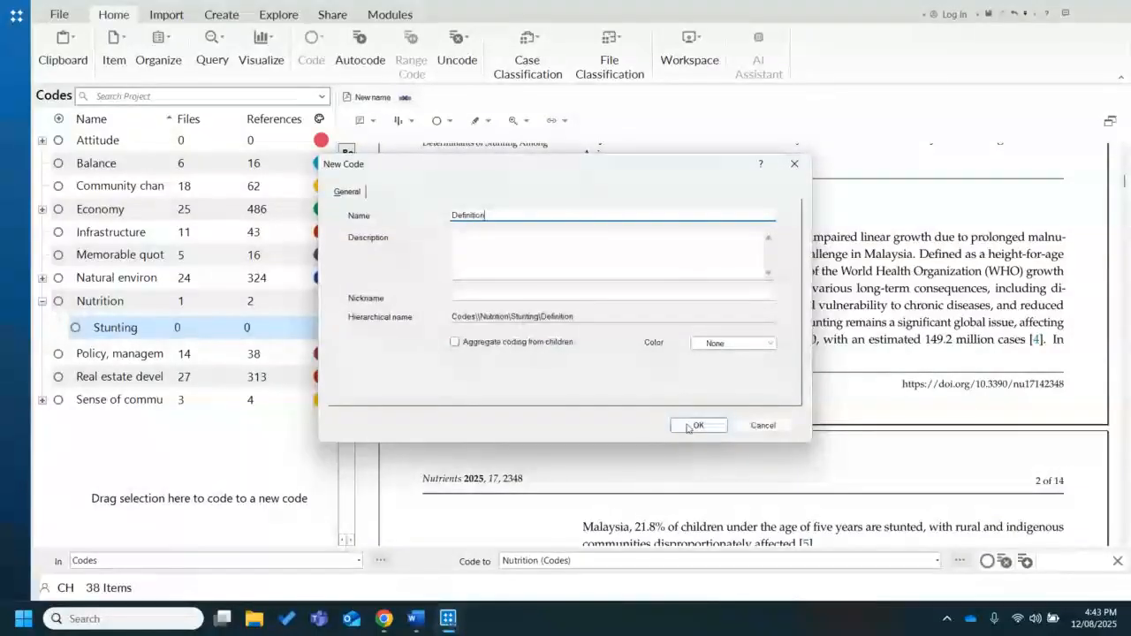
{"action": "left_click", "coordinate": [690, 426]}
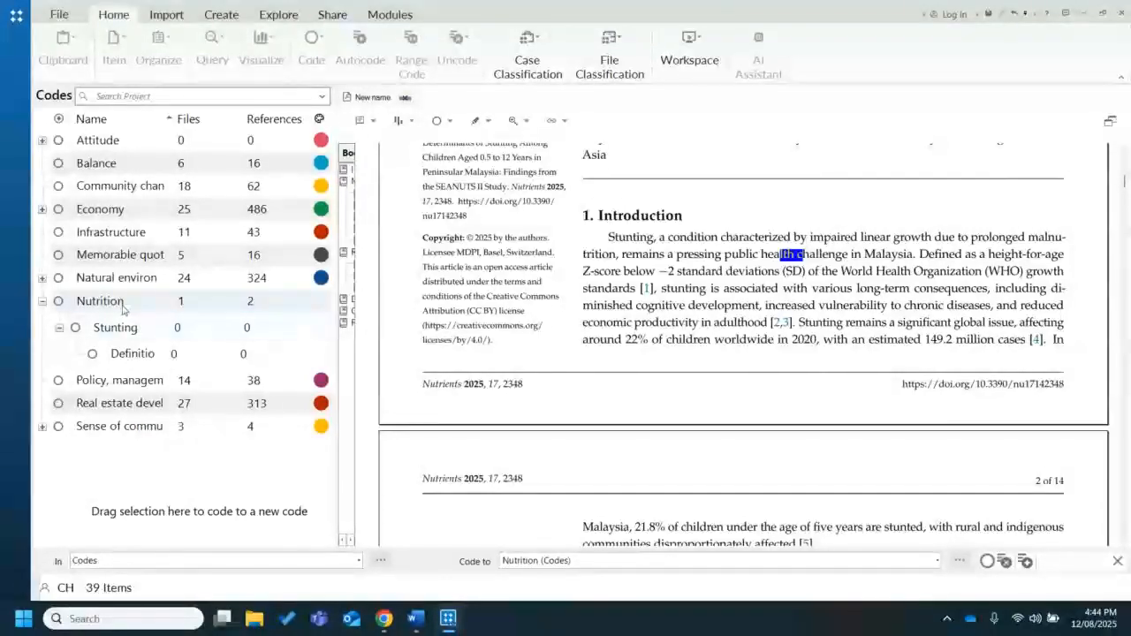
From the Nutrition code's excerpts, code the "Childhood stunting remains" sentence to Stunting and the "Stunting, a condition" sentence to Definition
{"action": "left_click", "coordinate": [123, 303]}
{"action": "mouse_move", "coordinate": [124, 306]}
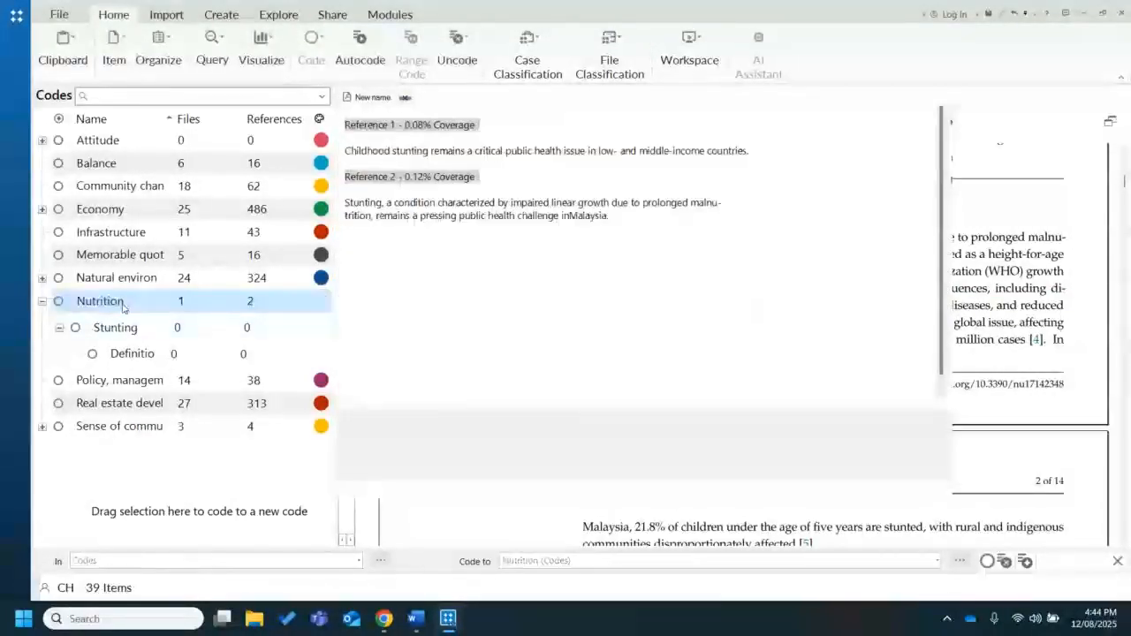
{"action": "double_click", "coordinate": [124, 304]}
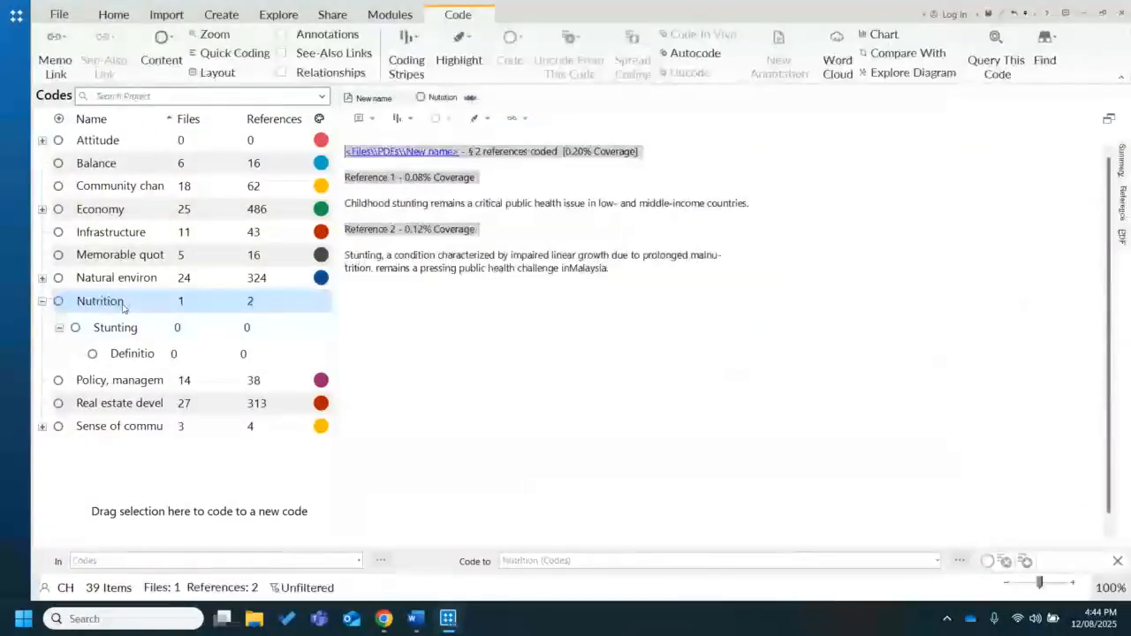
{"action": "left_click", "coordinate": [756, 202]}
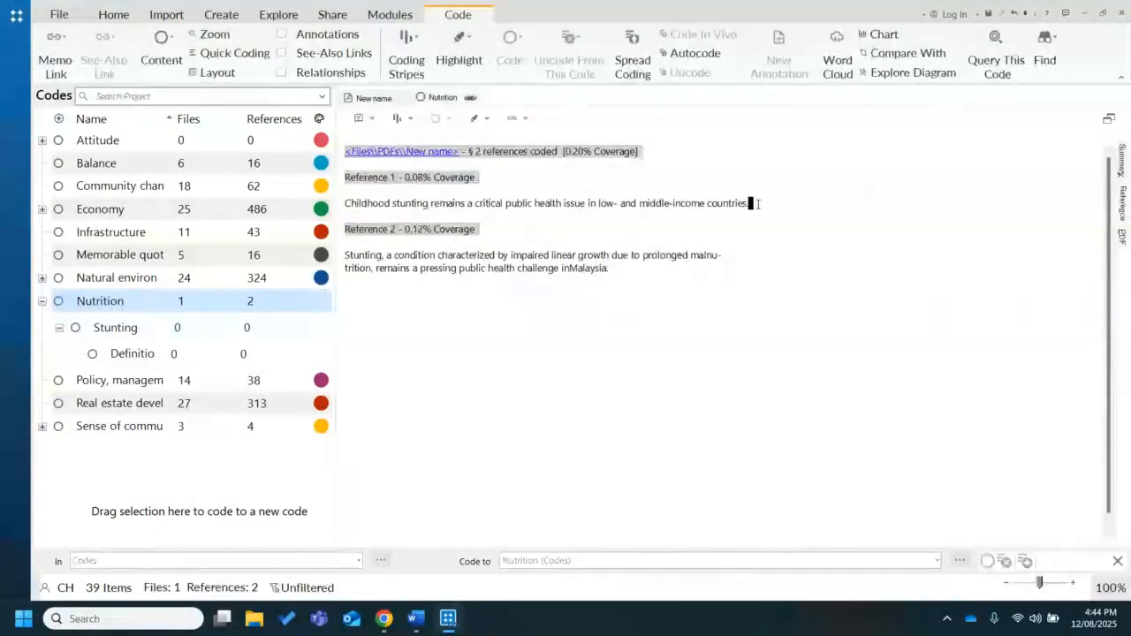
{"action": "left_click_drag", "start_coordinate": [757, 204], "coordinate": [344, 203]}
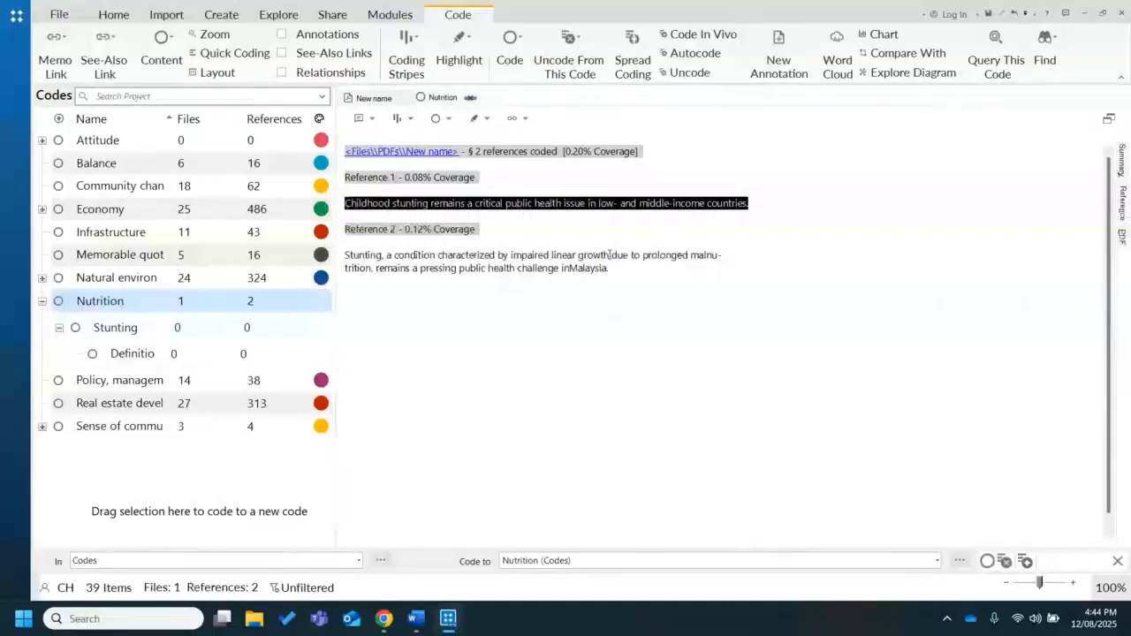
{"action": "left_click_drag", "start_coordinate": [464, 216], "coordinate": [252, 328]}
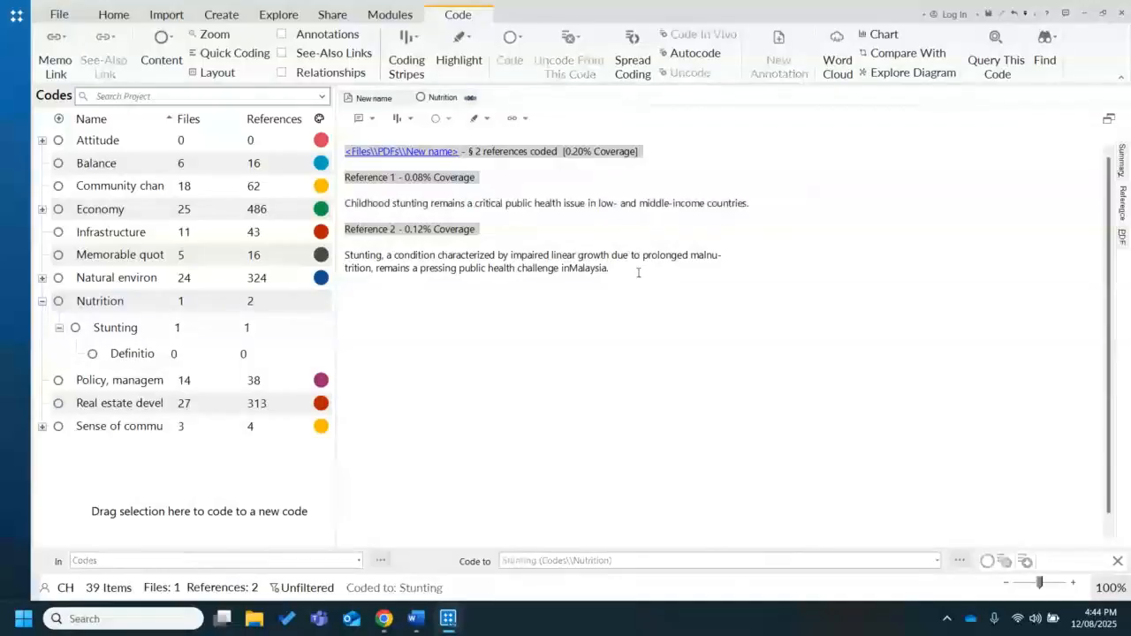
{"action": "mouse_move", "coordinate": [610, 268]}
{"action": "left_mouse_down"}
{"action": "mouse_move", "coordinate": [436, 274]}
{"action": "mouse_move", "coordinate": [349, 264]}
{"action": "mouse_move", "coordinate": [382, 268]}
{"action": "mouse_move", "coordinate": [159, 354]}
{"action": "left_mouse_up"}
{"action": "left_click", "coordinate": [430, 295]}
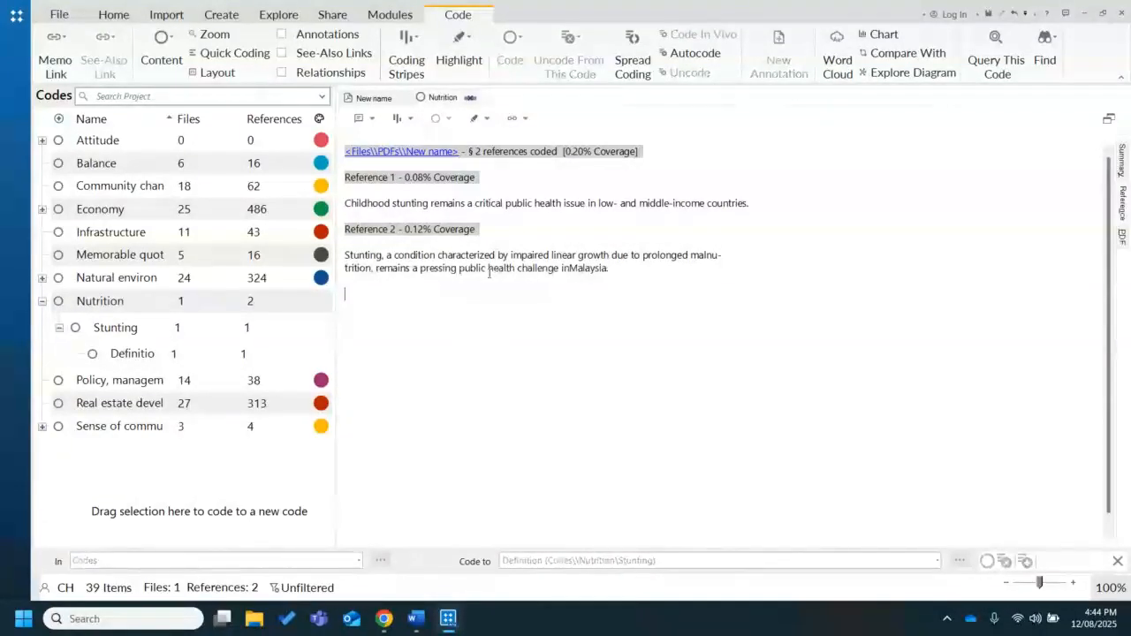
Uncode both excerpts from the parent Nutrition code
{"action": "left_click_drag", "start_coordinate": [609, 269], "coordinate": [354, 209]}
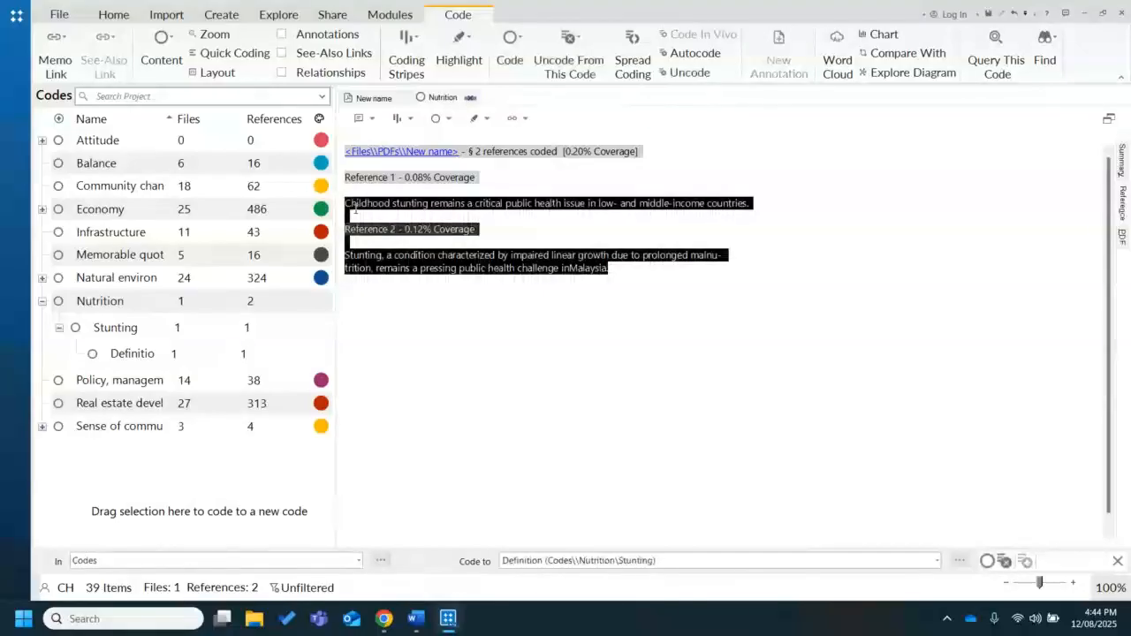
{"action": "right_click", "coordinate": [355, 210]}
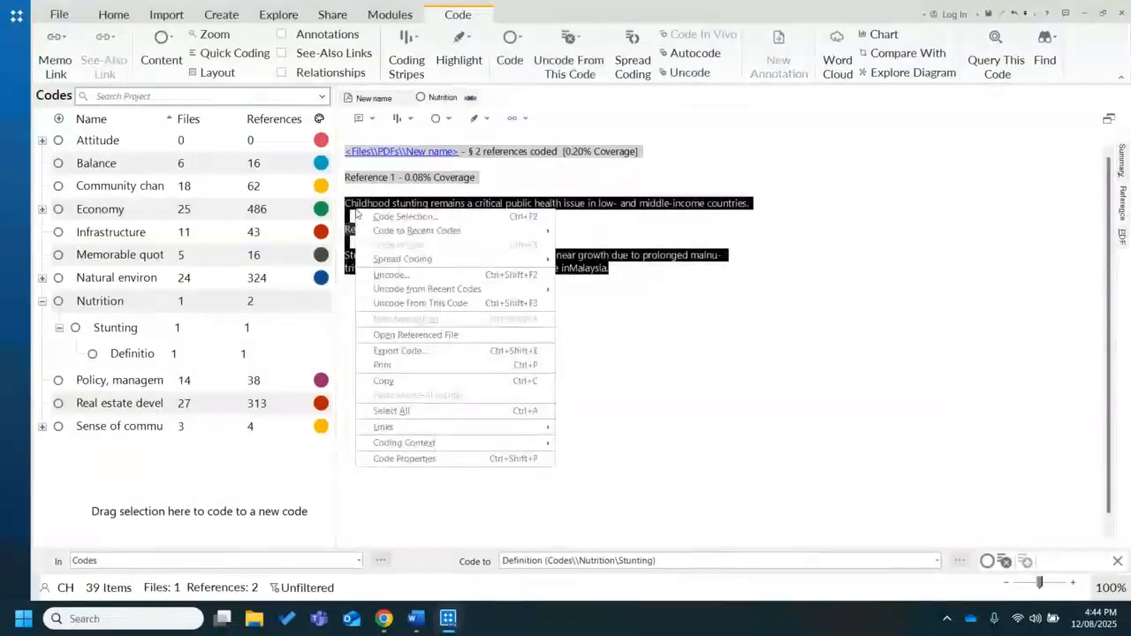
{"action": "left_click", "coordinate": [417, 303]}
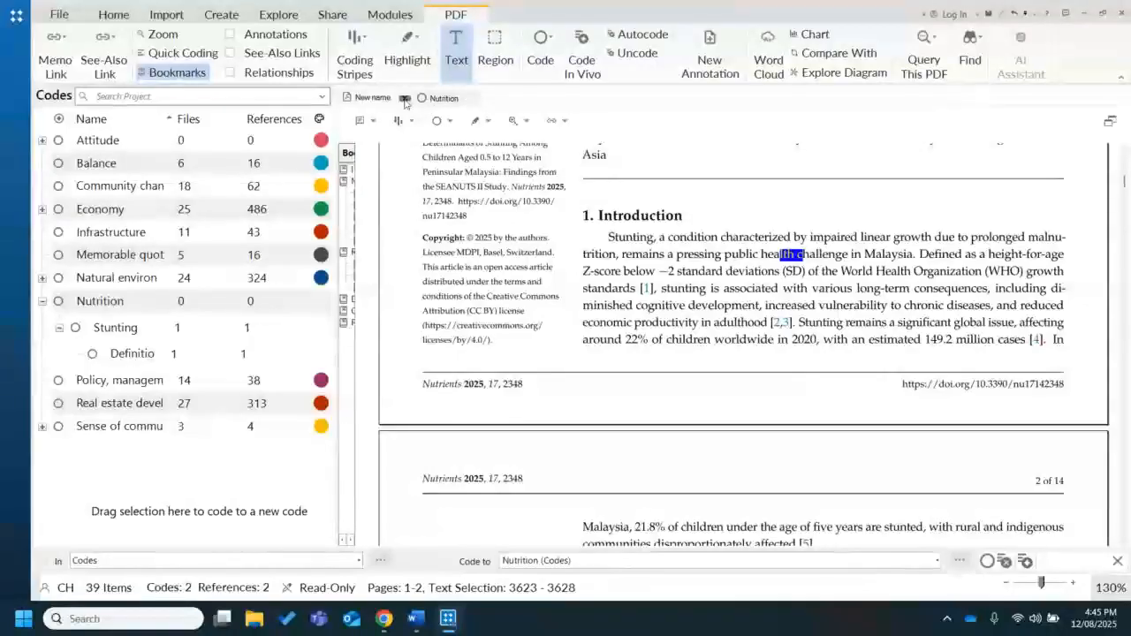
Close the "New name" PDF and the Nutrition code, and open "Thailand_nutrition_in_transiti" from the PDFs folder
{"action": "left_click", "coordinate": [404, 98]}
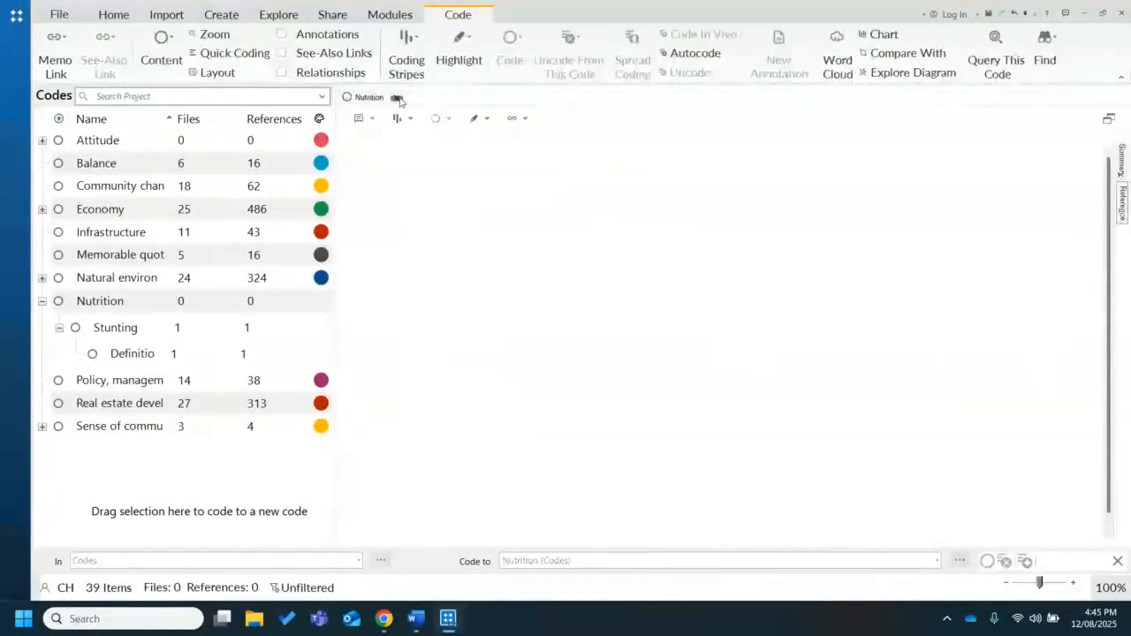
{"action": "left_click", "coordinate": [397, 98]}
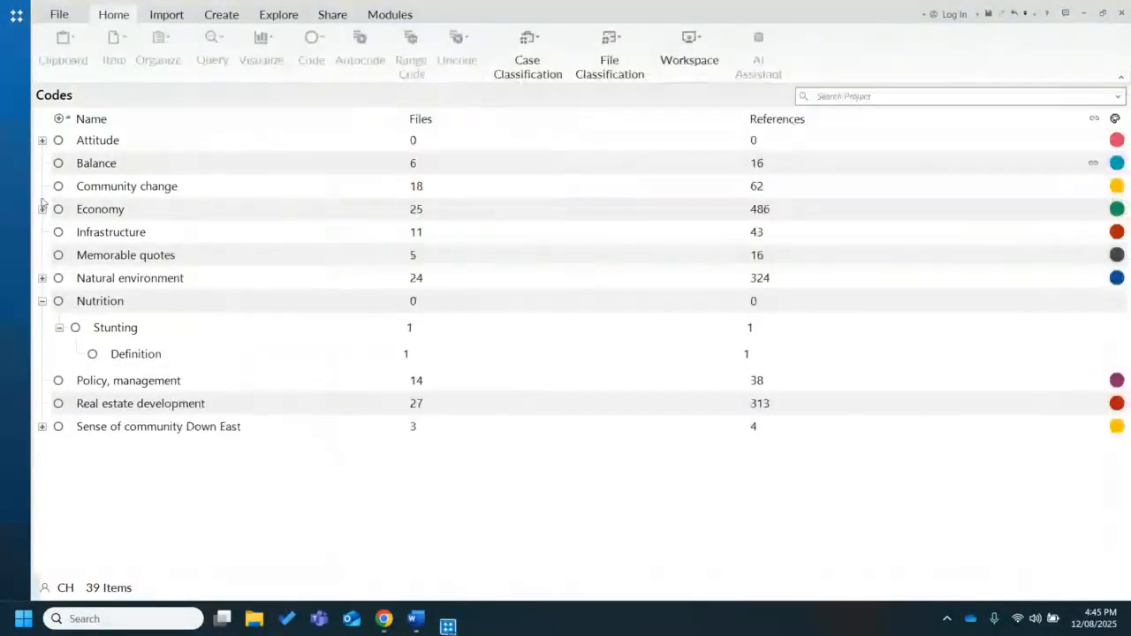
{"action": "left_click", "coordinate": [19, 113]}
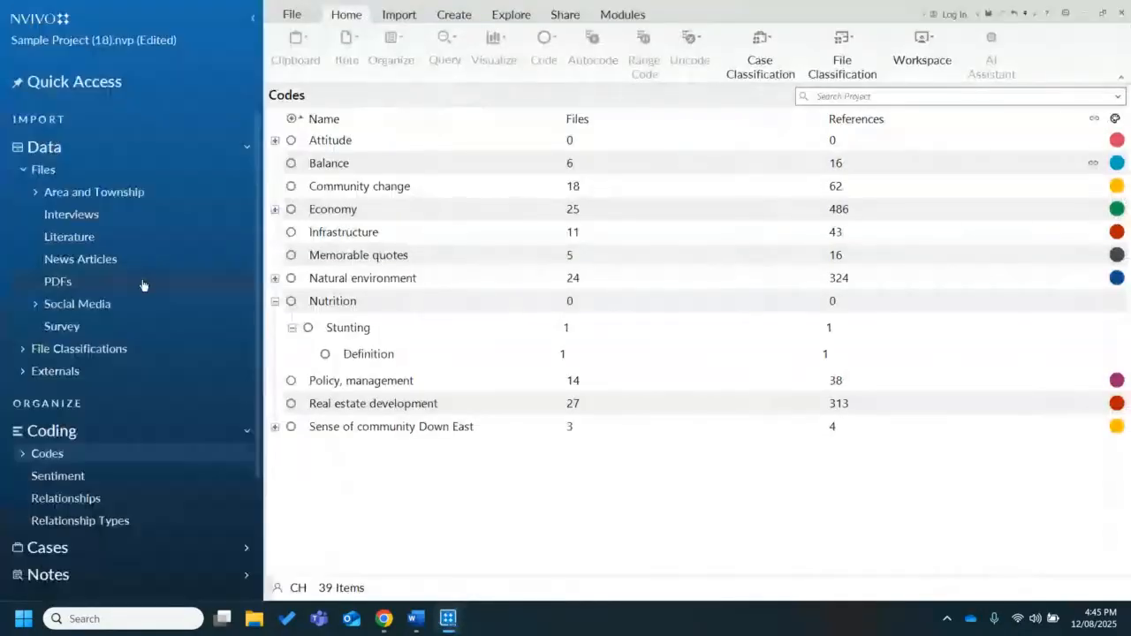
{"action": "left_click", "coordinate": [143, 283]}
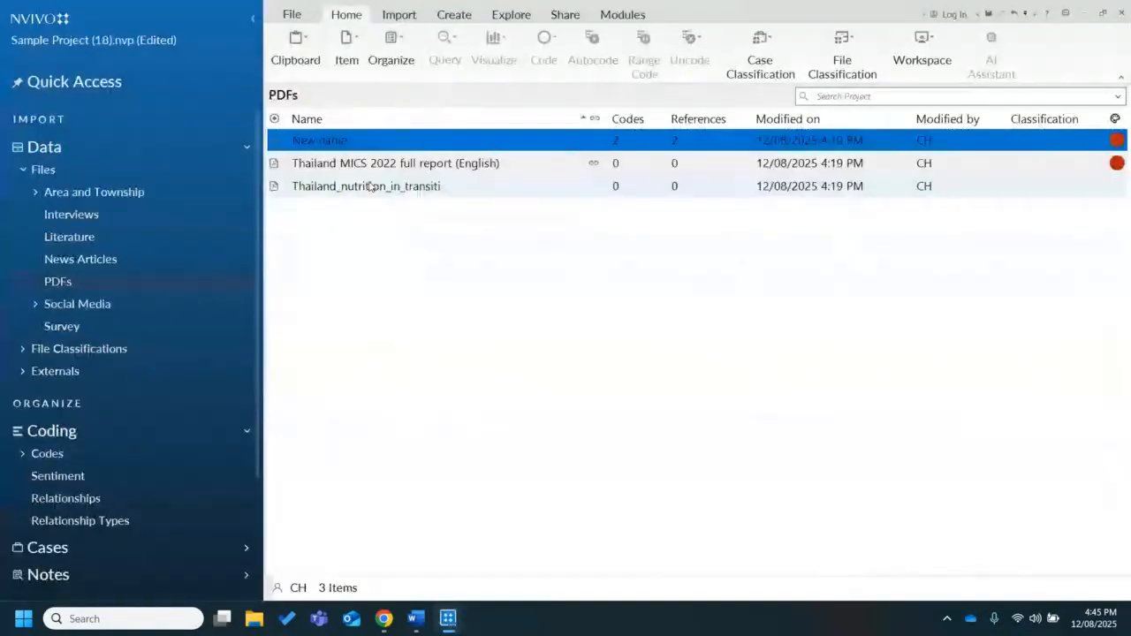
{"action": "left_click", "coordinate": [370, 186]}
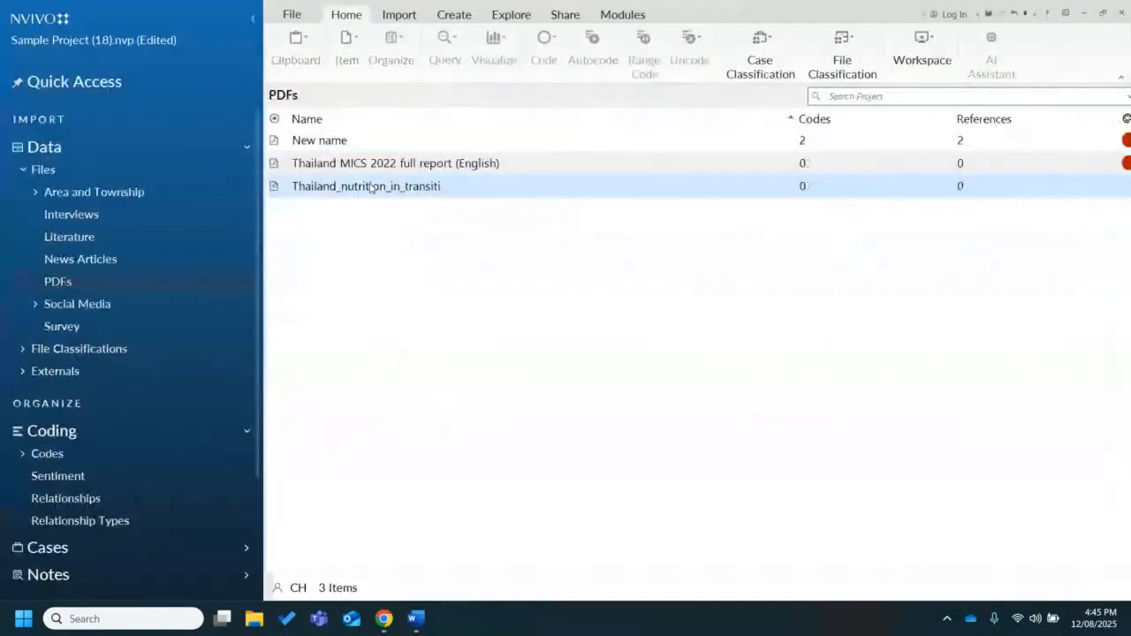
Show the Codes list beside the Thailand PDF with the navigation pane hidden, and collapse the Stunting and Nutrition hierarchies
{"action": "left_click", "coordinate": [128, 455]}
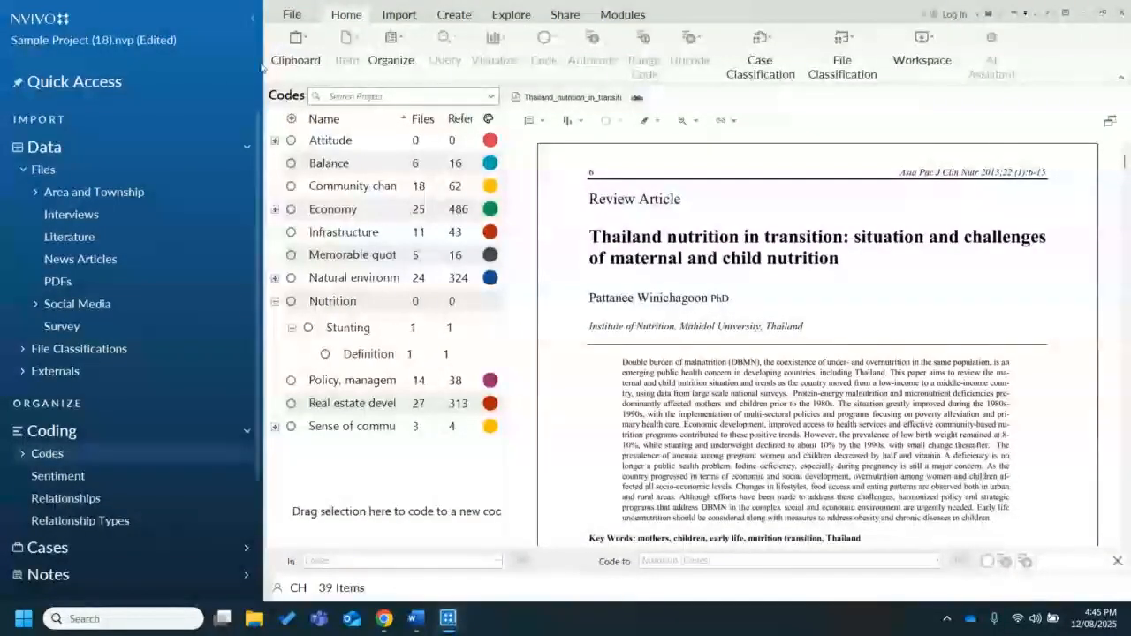
{"action": "left_click", "coordinate": [252, 18]}
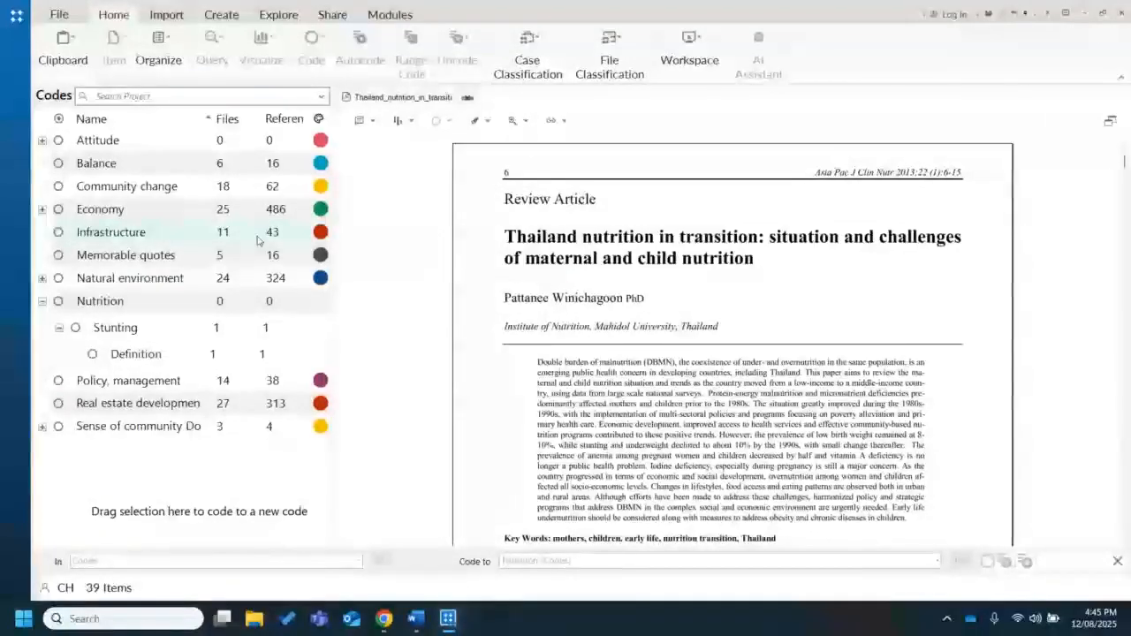
{"action": "left_click", "coordinate": [59, 328]}
{"action": "left_click", "coordinate": [42, 300]}
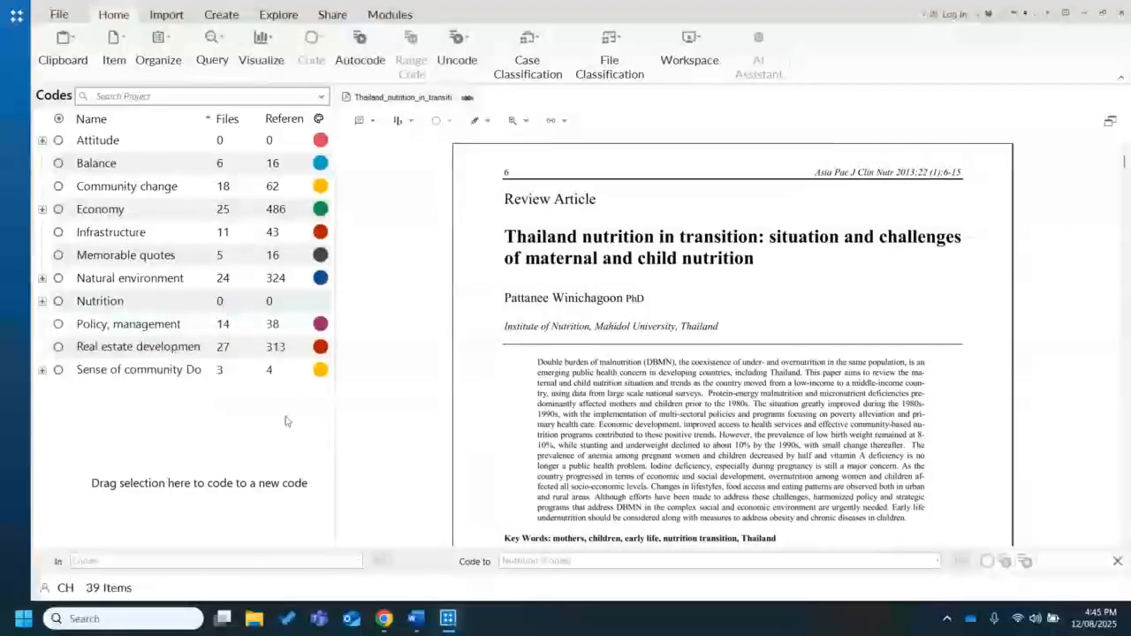
Expand the Nutrition and Stunting codes to show their child codes, and enlarge the Thailand PDF to 139%
{"action": "left_click", "coordinate": [41, 300]}
{"action": "left_click", "coordinate": [58, 328]}
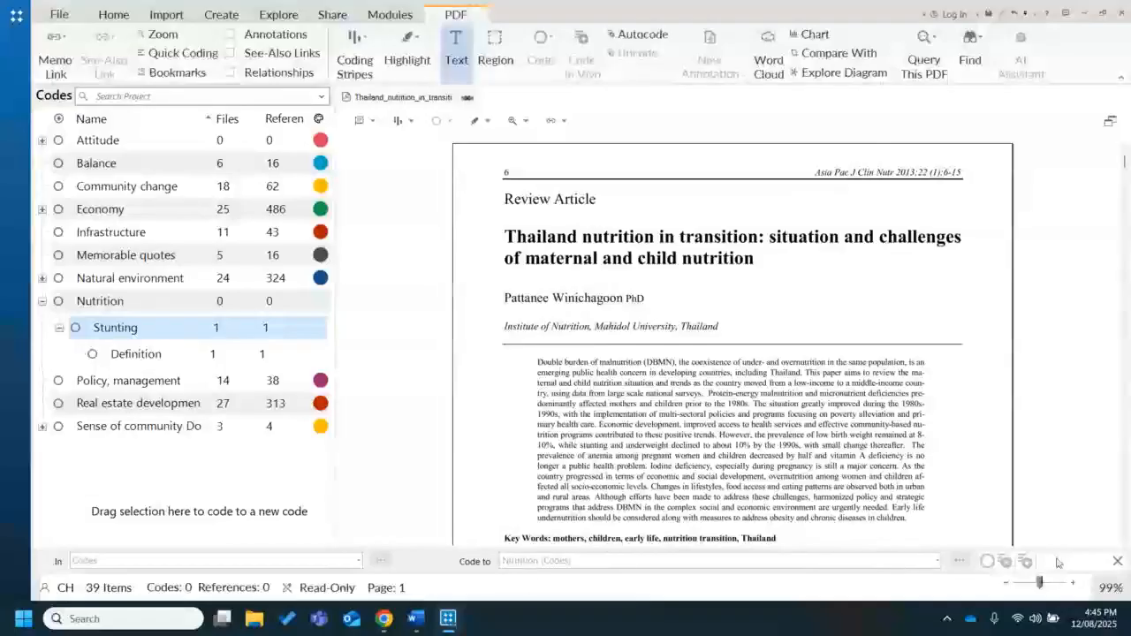
{"action": "left_click", "coordinate": [1073, 586]}
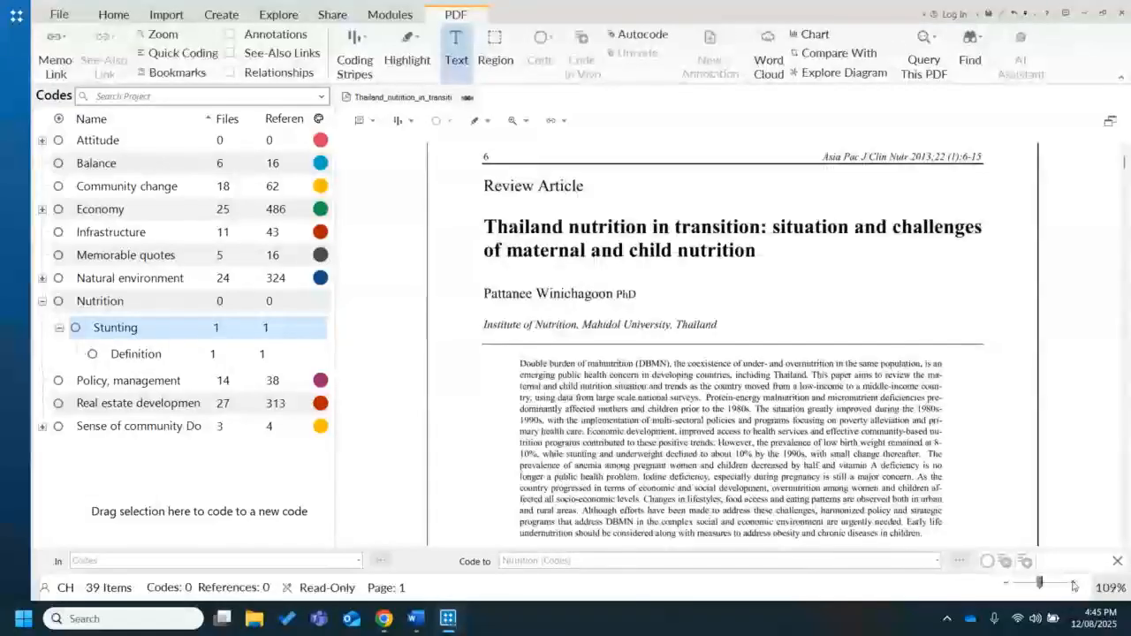
{"action": "left_click", "coordinate": [1074, 586]}
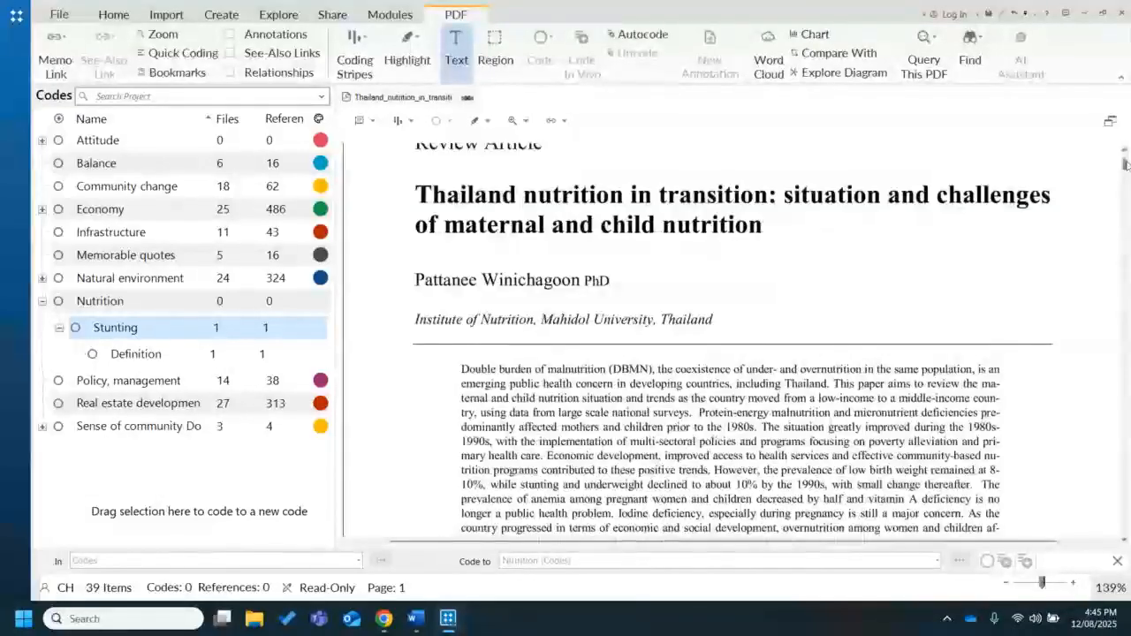
Find "stunting" in the Thailand PDF and code the "Figure 1 presents the trend of stunting" sentence on page 2 to Stunting
{"action": "scroll", "coordinate": [1041, 200], "scroll_direction": "down", "scroll_amount": 5}
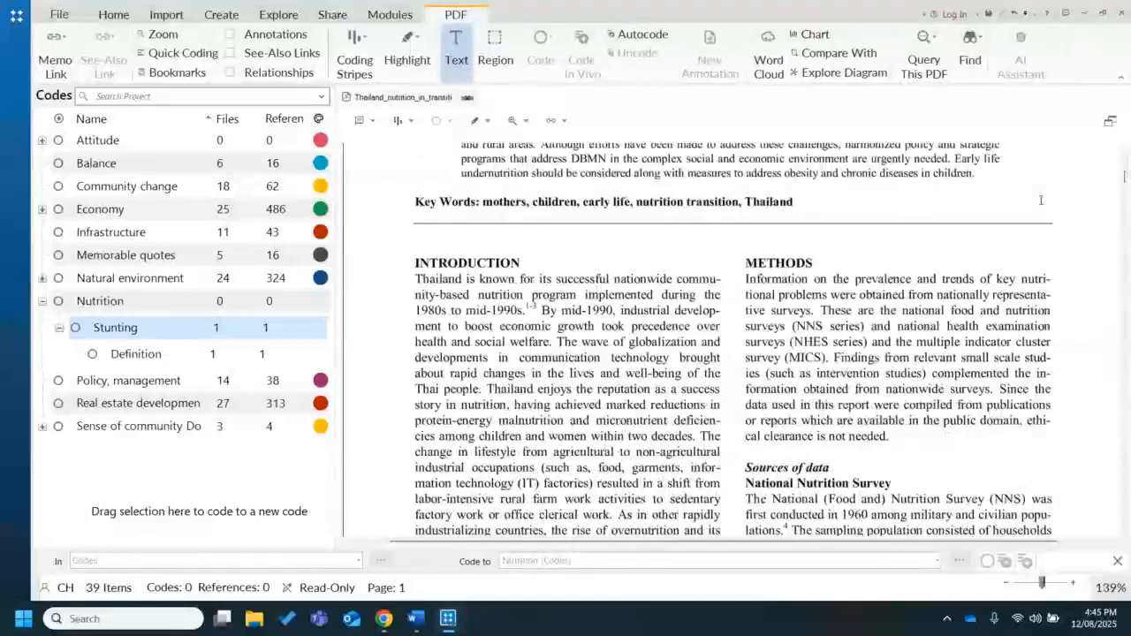
{"action": "key", "text": "ctrl+f"}
{"action": "type", "text": "stunt"}
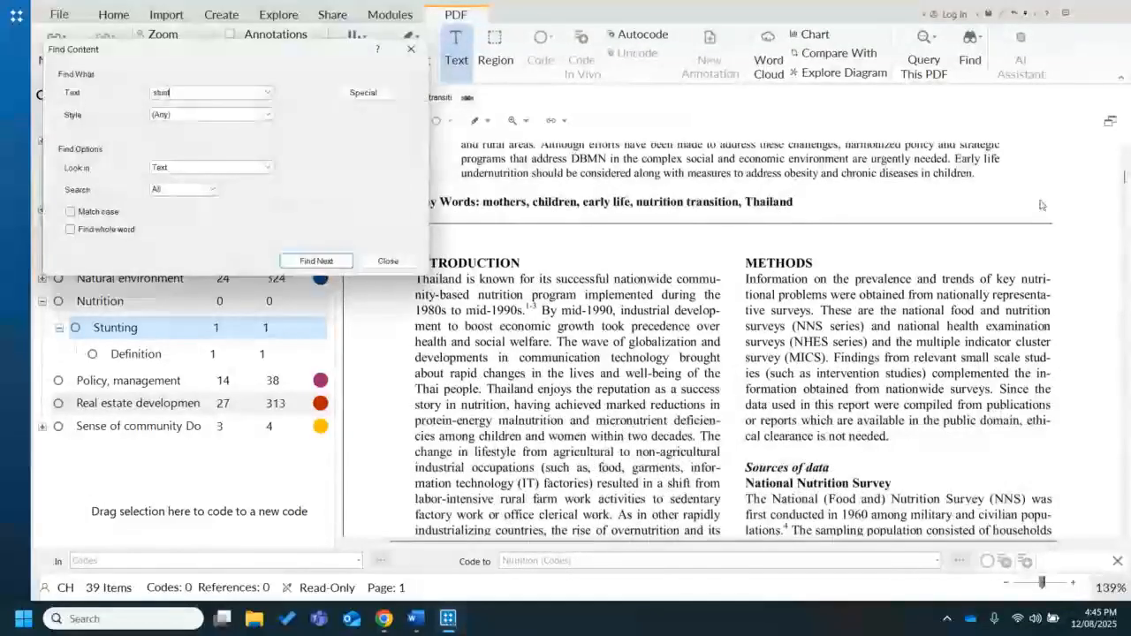
{"action": "type", "text": "ing"}
{"action": "key", "text": "Return"}
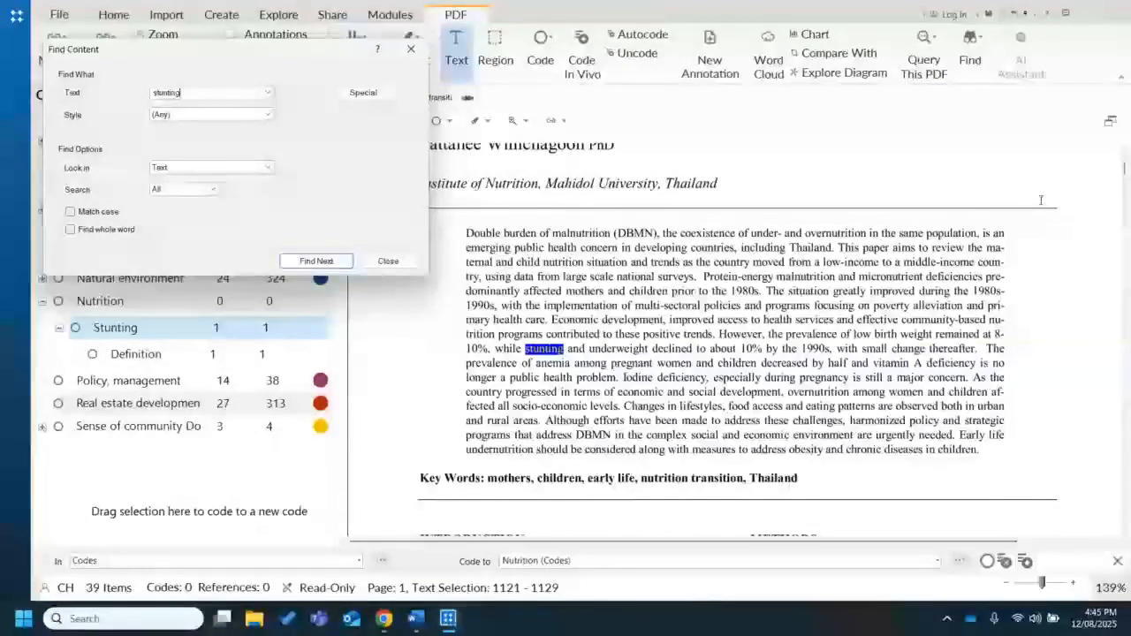
{"action": "left_click", "coordinate": [329, 259]}
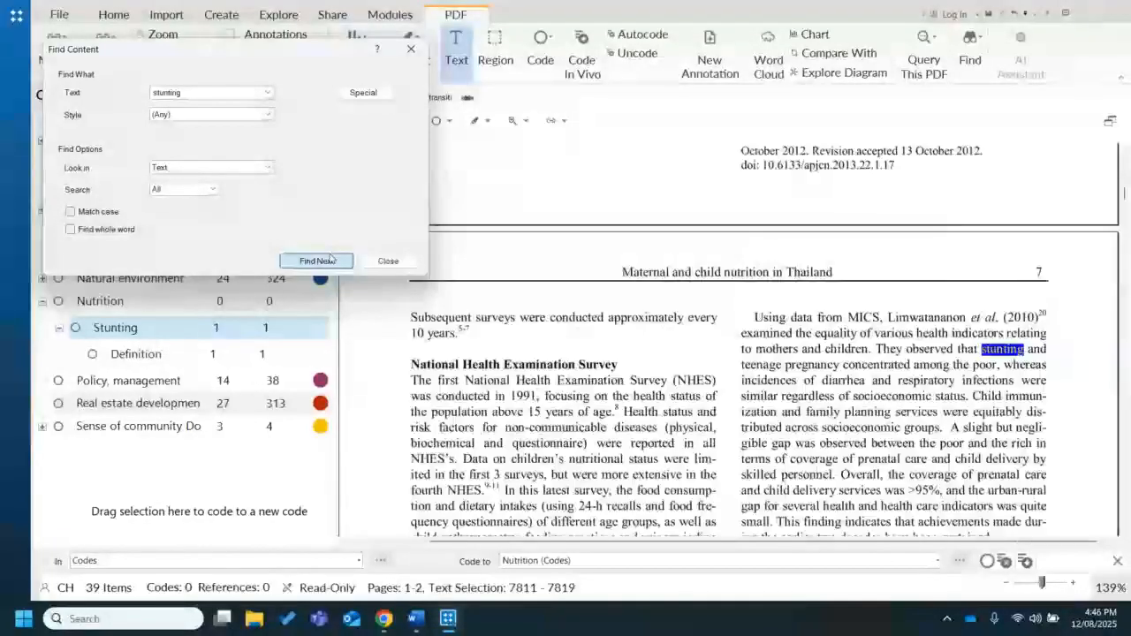
{"action": "left_click", "coordinate": [329, 258]}
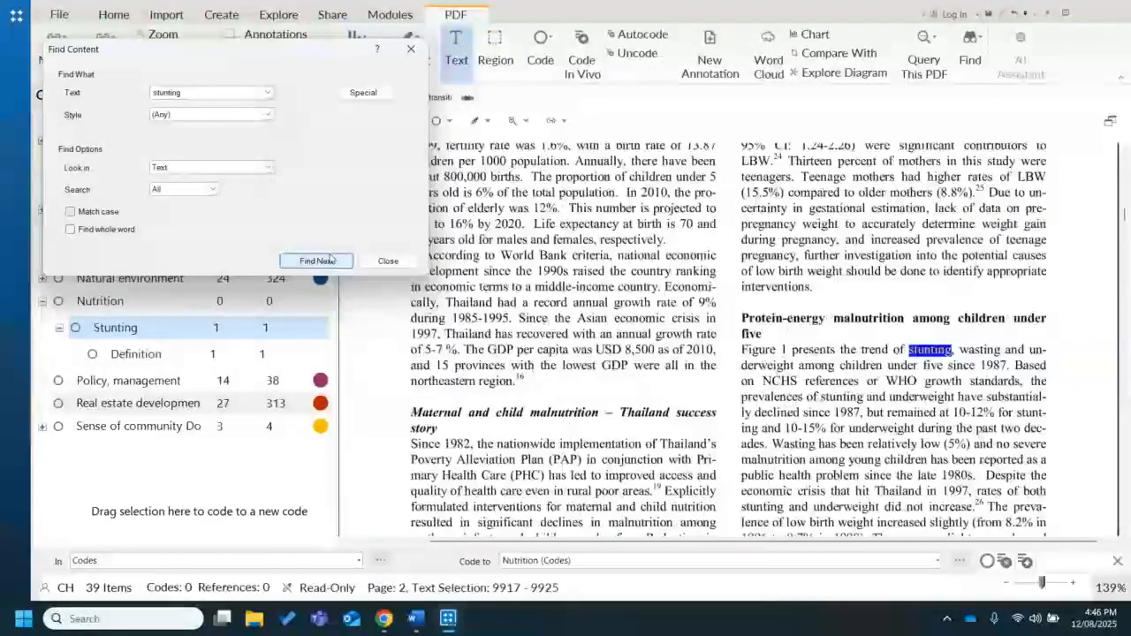
{"action": "left_click", "coordinate": [411, 49]}
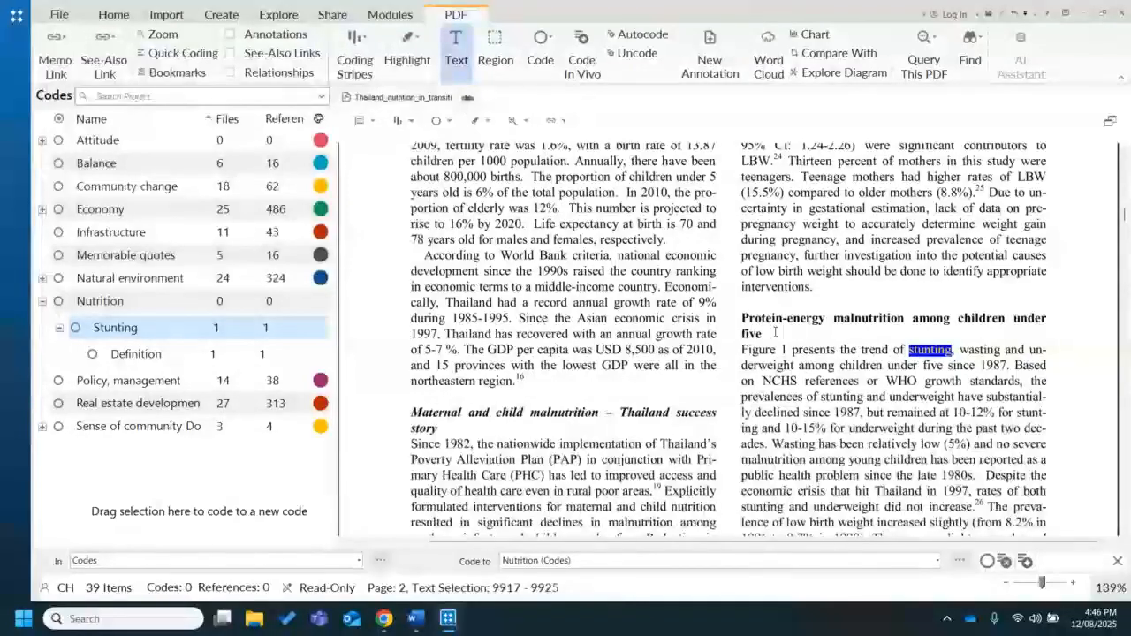
{"action": "left_click_drag", "start_coordinate": [742, 350], "coordinate": [216, 334]}
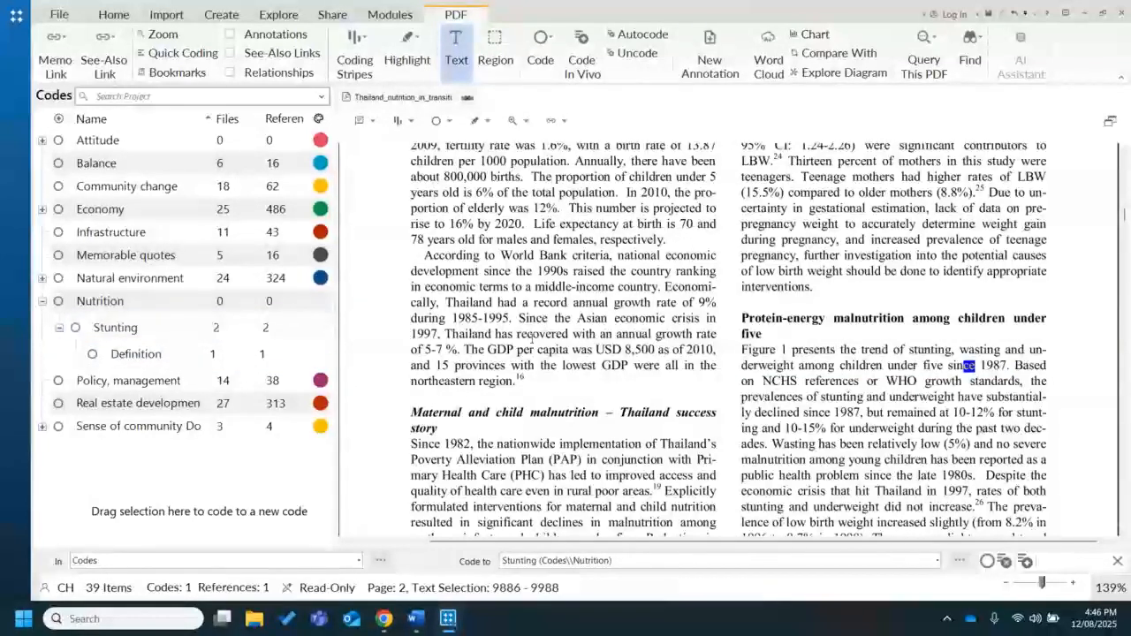
Open the Stunting code and examine its coded content in the reference, summary and PDF views
{"action": "left_click", "coordinate": [149, 331]}
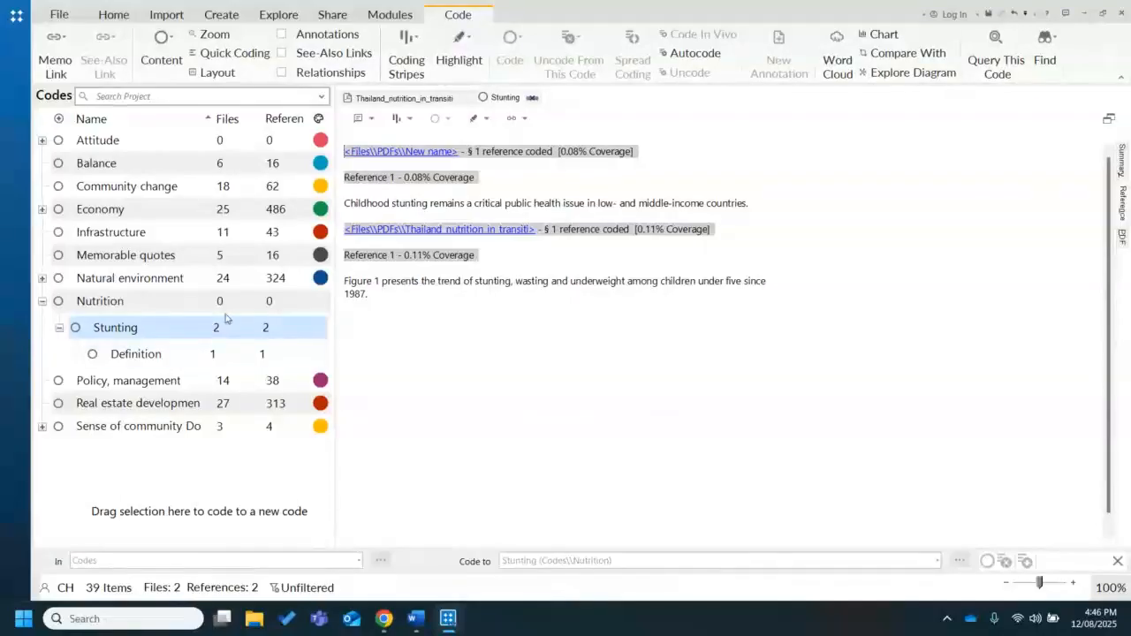
{"action": "left_click", "coordinate": [596, 357]}
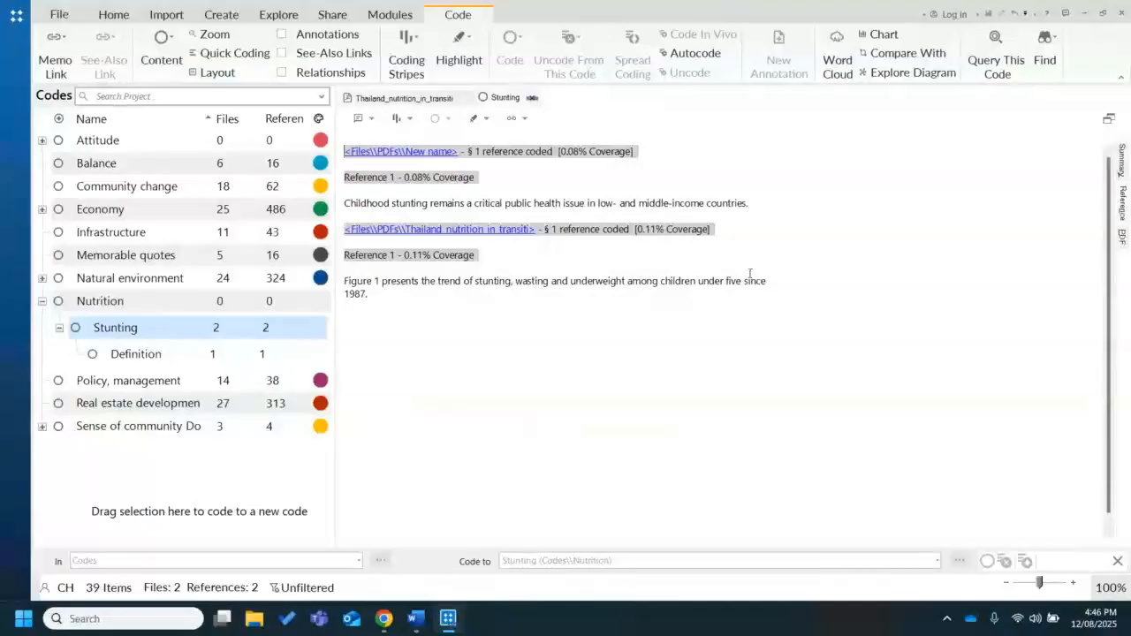
{"action": "left_click", "coordinate": [1123, 161]}
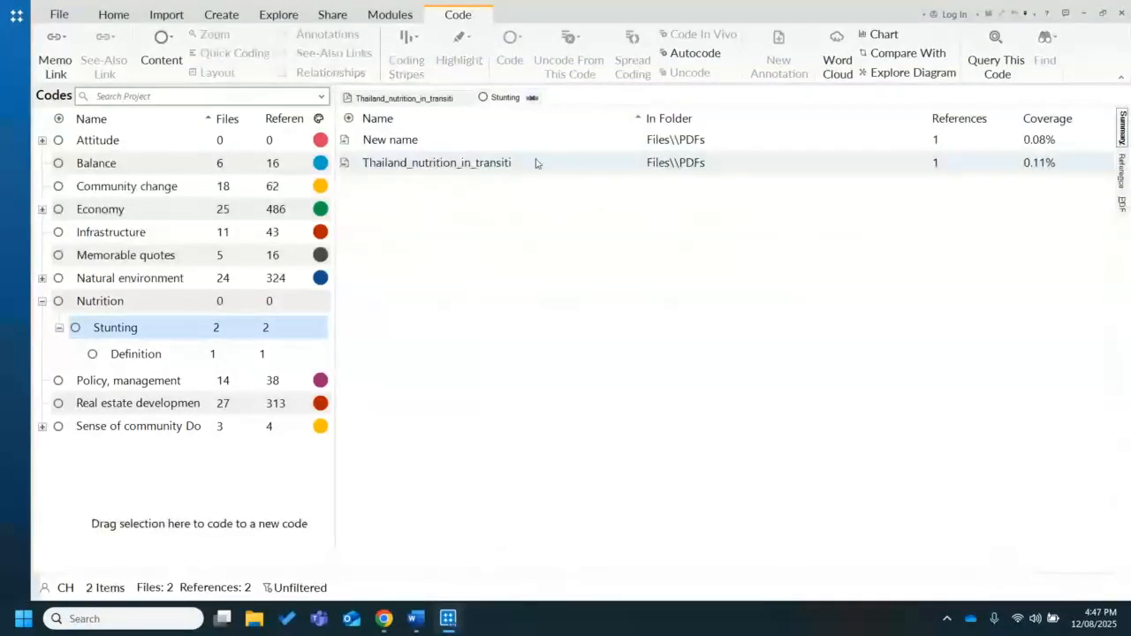
{"action": "left_click", "coordinate": [452, 146]}
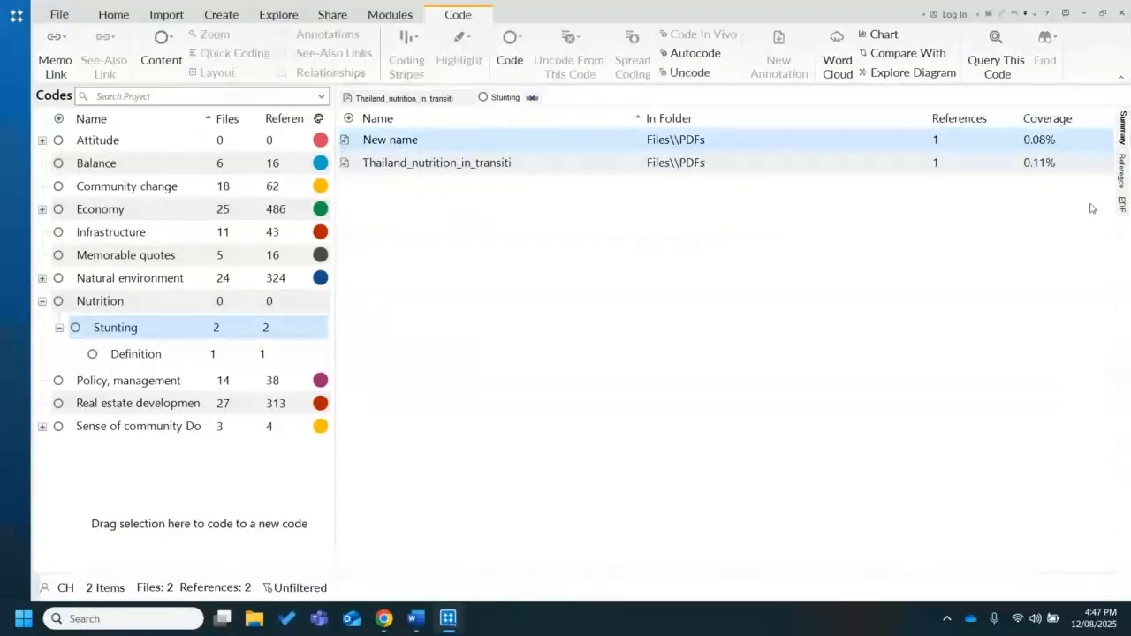
{"action": "left_click", "coordinate": [1122, 204]}
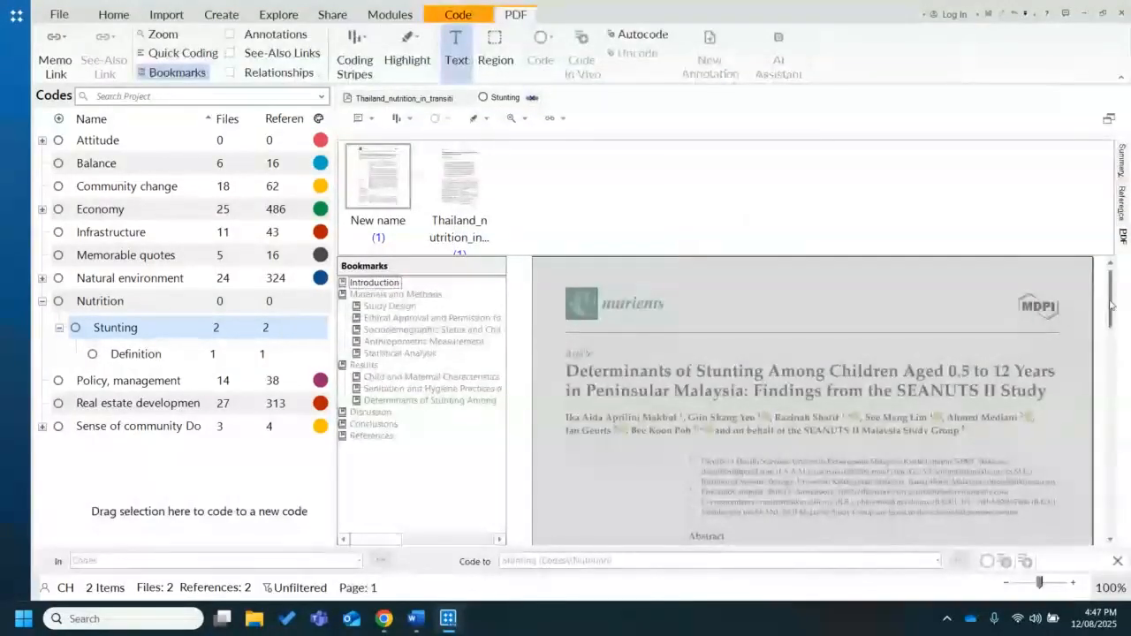
{"action": "left_click_drag", "start_coordinate": [1112, 304], "coordinate": [1107, 257]}
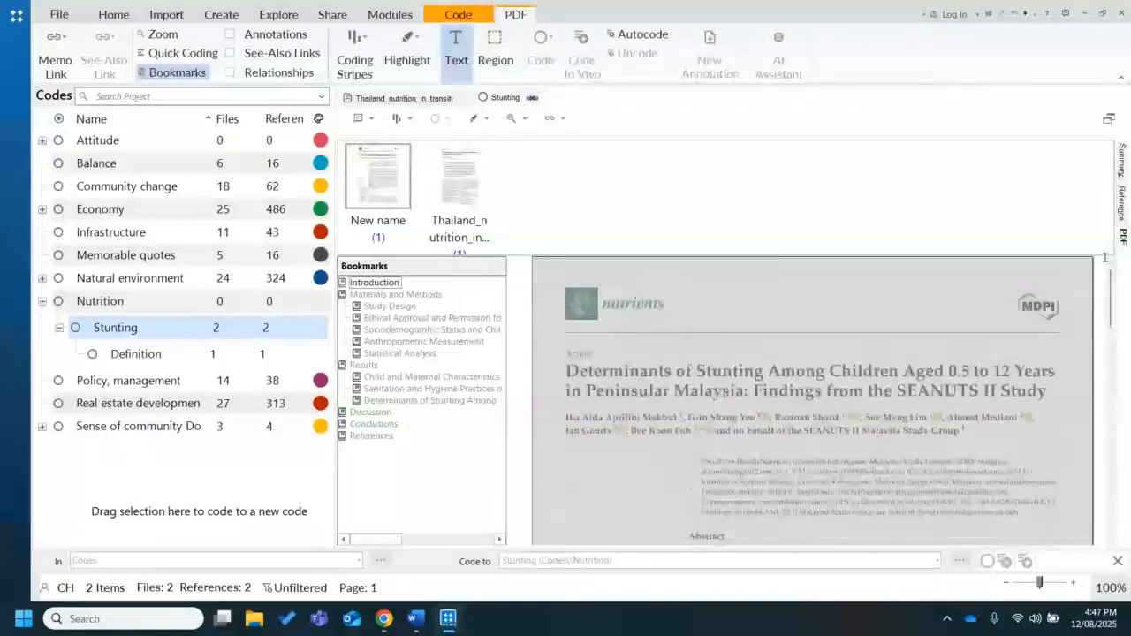
Return to the Thailand PDF and highlight all coding in it, checking the coded sentence on page 2
{"action": "left_click", "coordinate": [413, 99]}
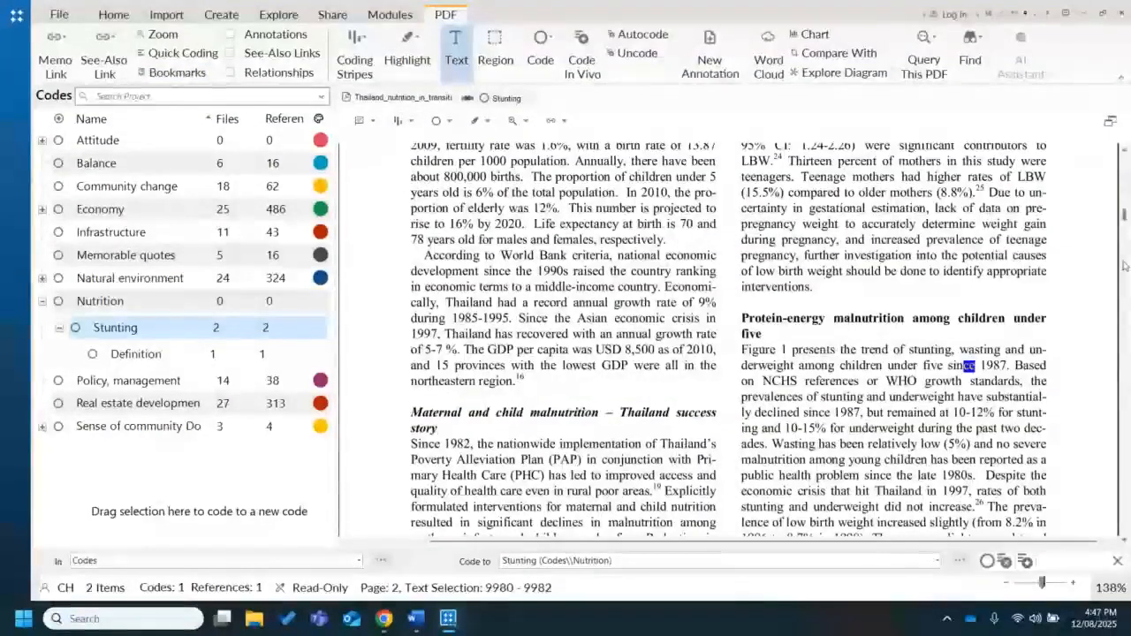
{"action": "left_click_drag", "start_coordinate": [1124, 215], "coordinate": [1120, 164]}
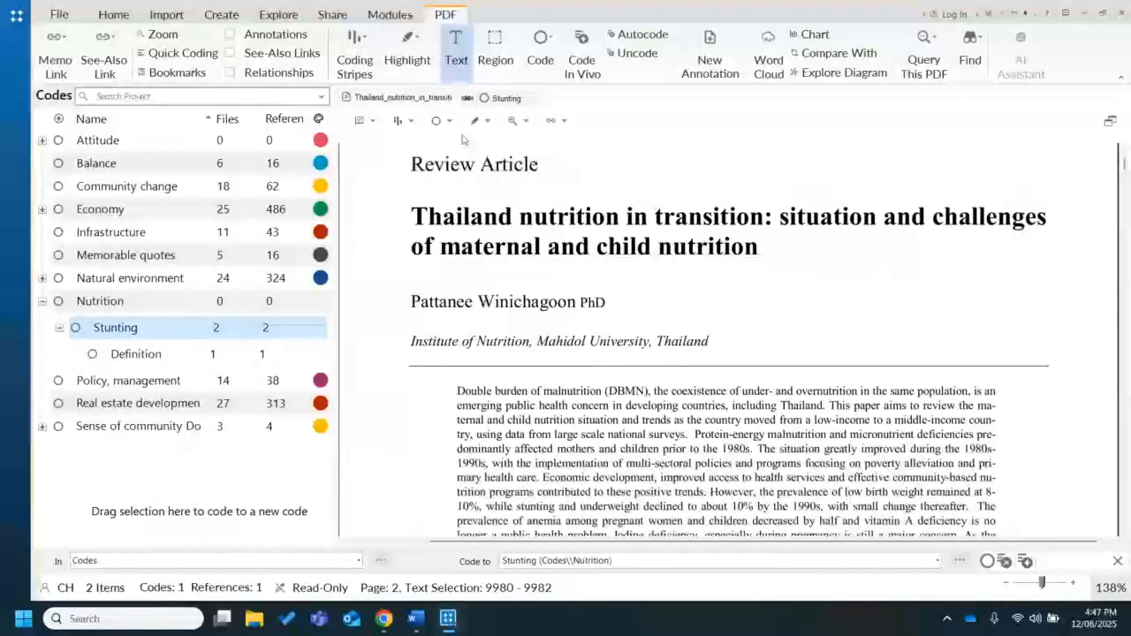
{"action": "left_click", "coordinate": [414, 68]}
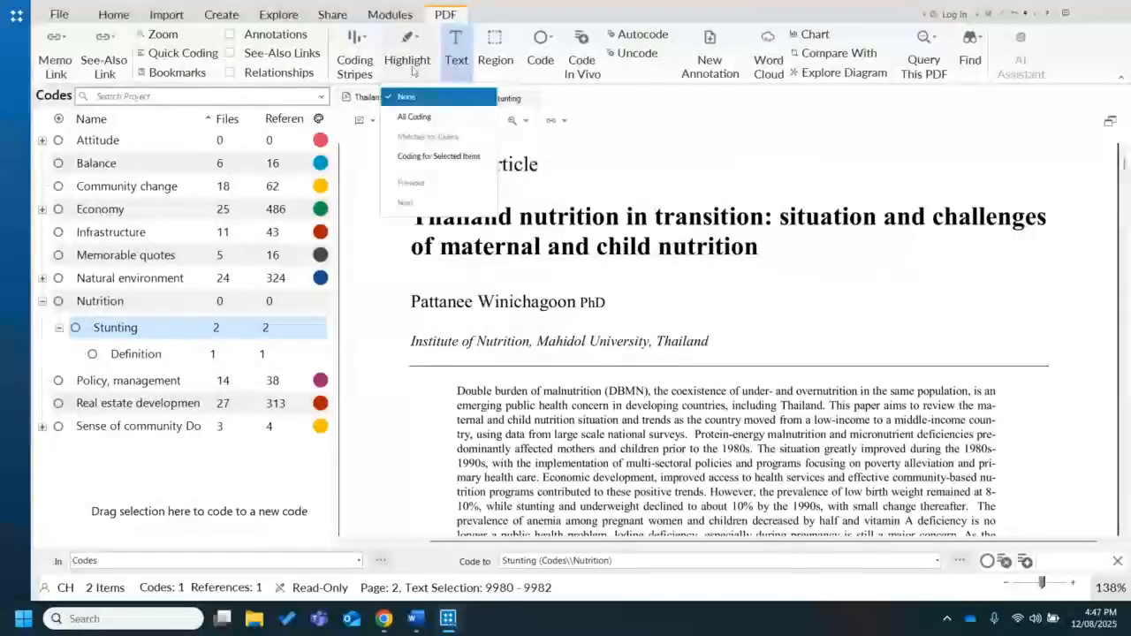
{"action": "left_click", "coordinate": [420, 116]}
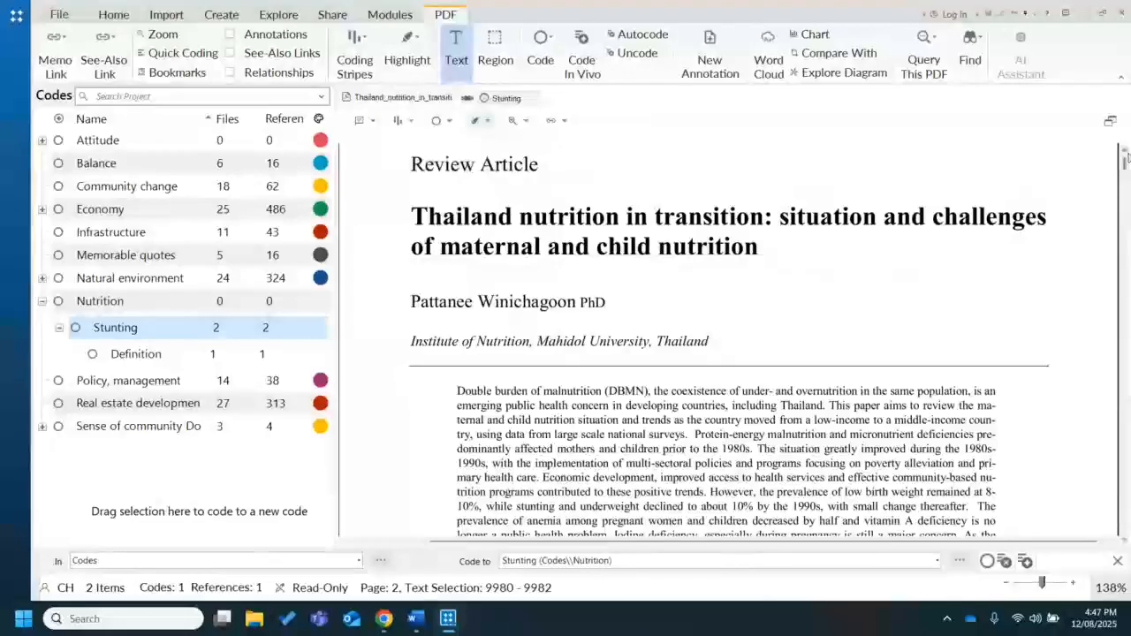
{"action": "left_click_drag", "start_coordinate": [1125, 164], "coordinate": [1125, 188]}
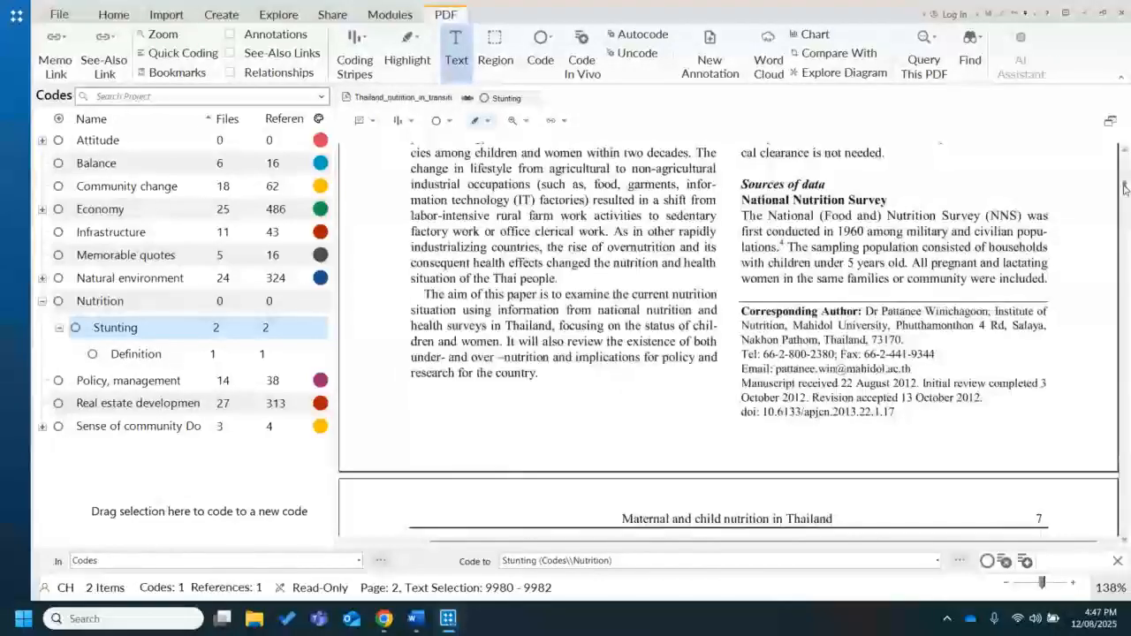
{"action": "scroll", "coordinate": [885, 309], "scroll_direction": "down", "scroll_amount": 10}
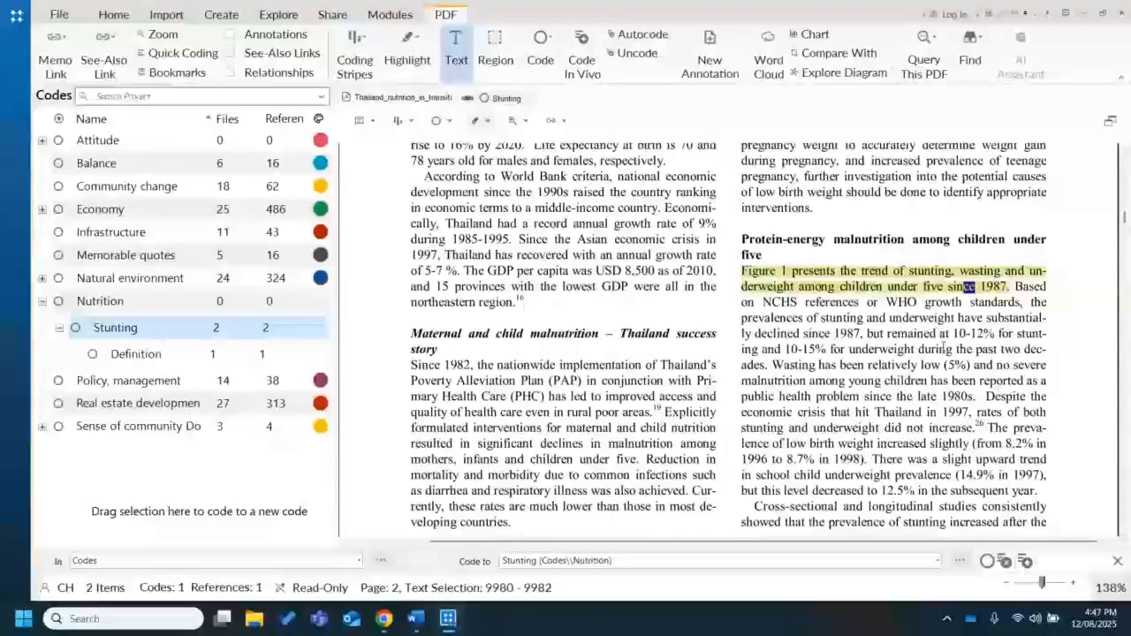
{"action": "left_click", "coordinate": [944, 346]}
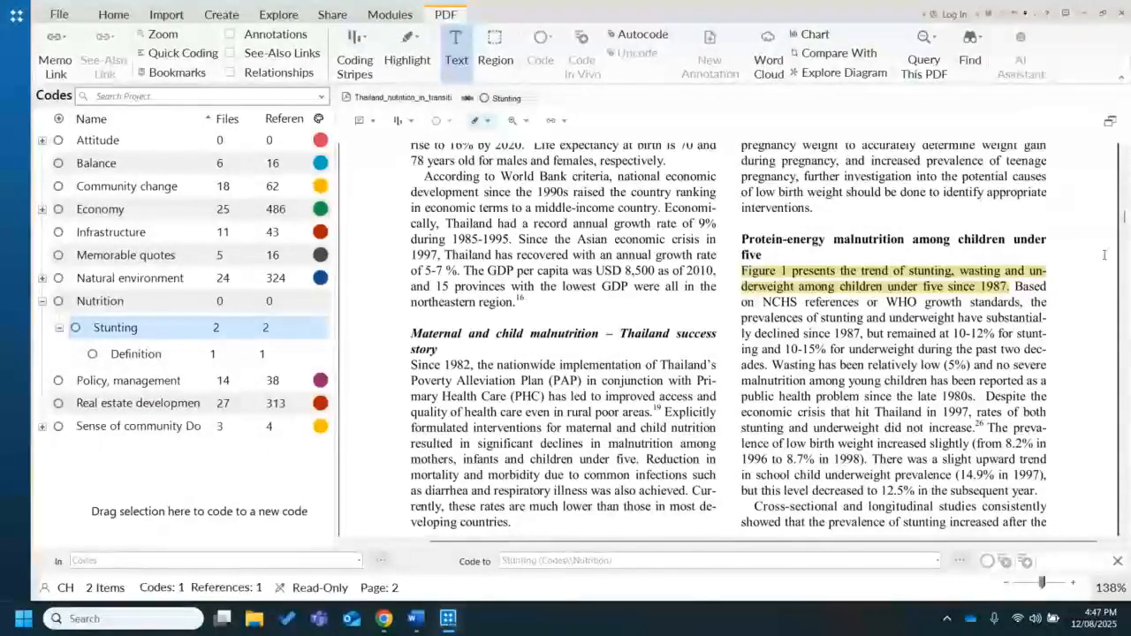
Show all coding stripes for the Thailand PDF and examine the stripe beside the coded sentence on page 2
{"action": "mouse_move", "coordinate": [1123, 223]}
{"action": "left_mouse_down"}
{"action": "mouse_move", "coordinate": [1125, 181]}
{"action": "mouse_move", "coordinate": [1125, 219]}
{"action": "left_mouse_up"}
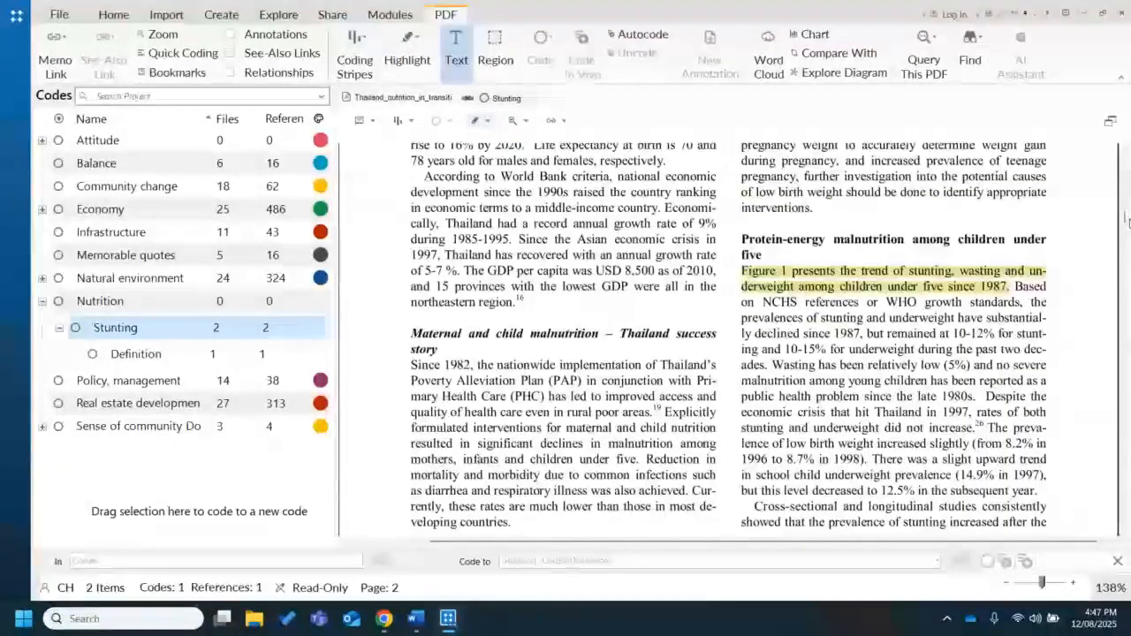
{"action": "left_click_drag", "start_coordinate": [1125, 218], "coordinate": [1123, 152]}
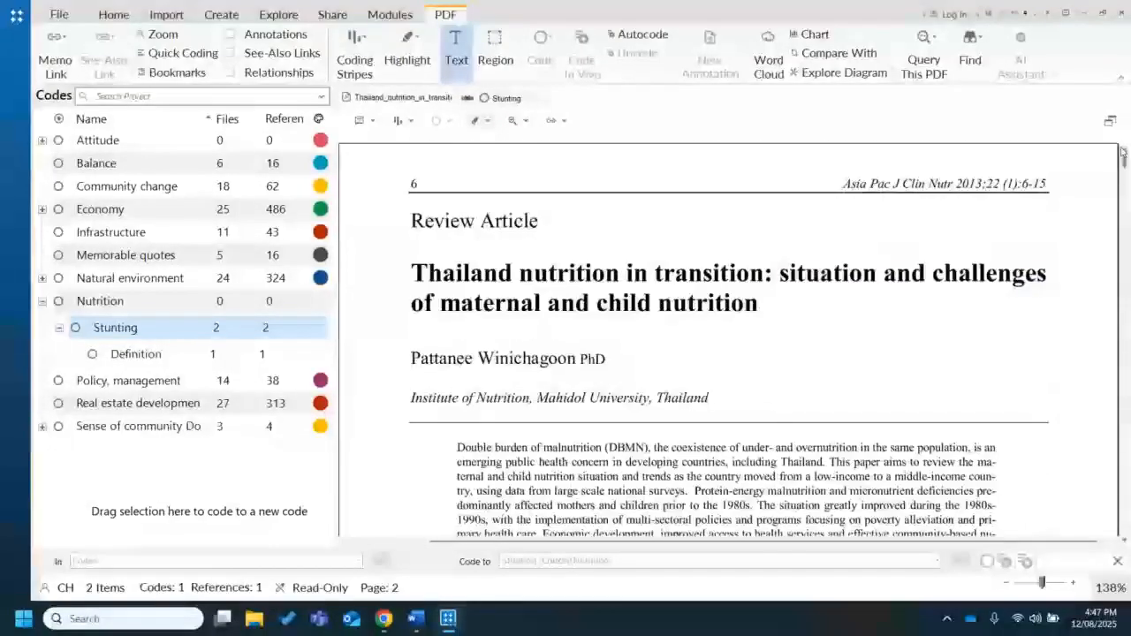
{"action": "left_click", "coordinate": [369, 66]}
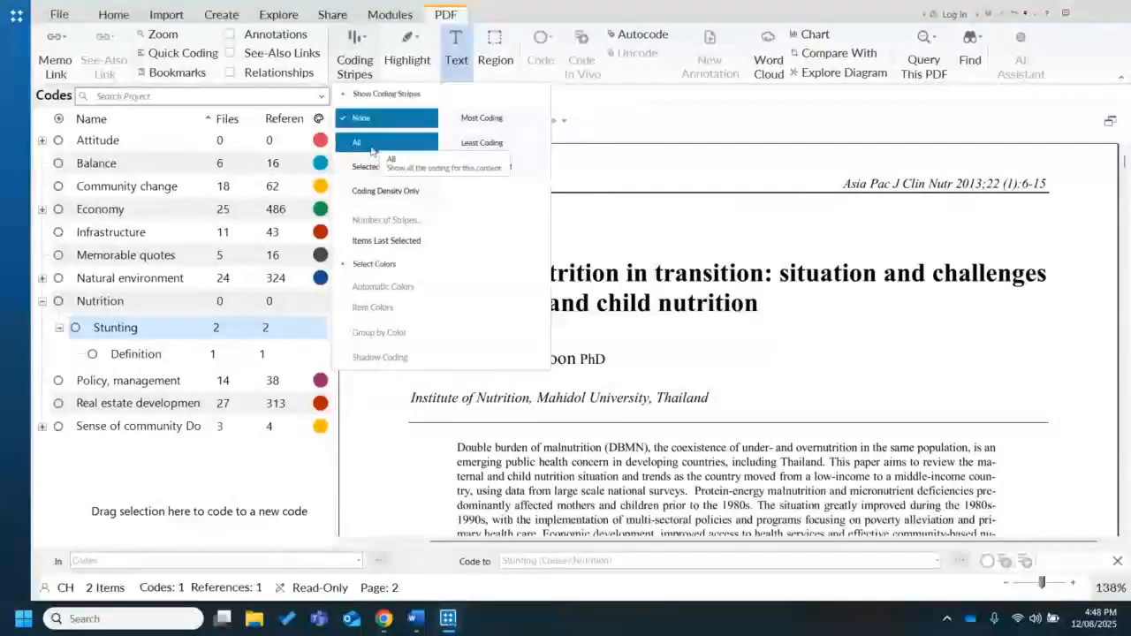
{"action": "left_click", "coordinate": [371, 148]}
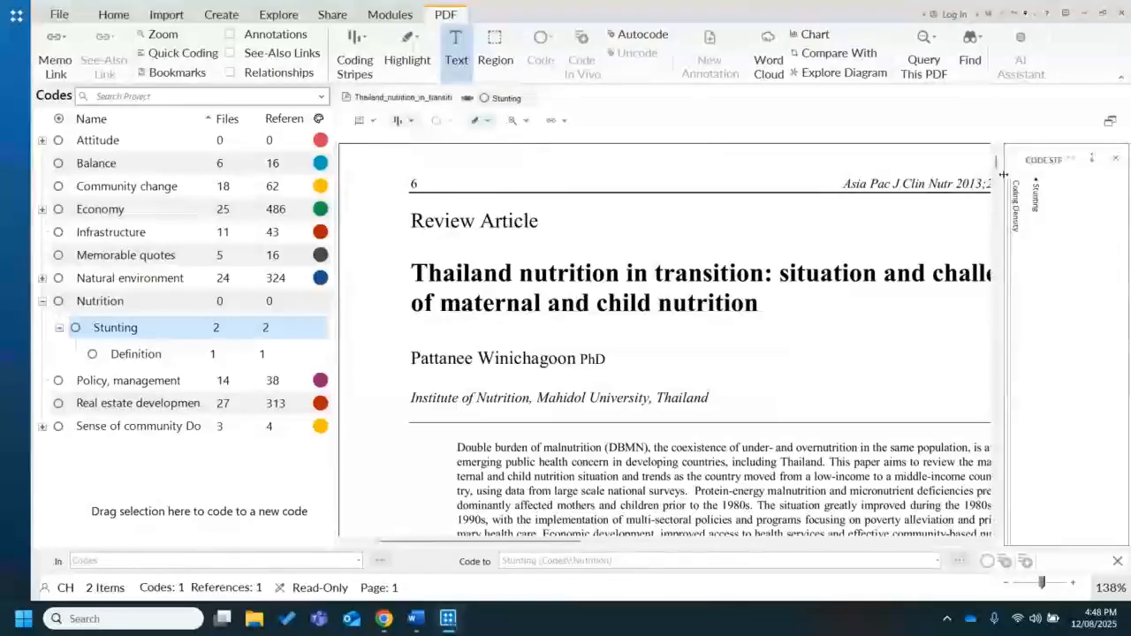
{"action": "scroll", "coordinate": [999, 176], "scroll_direction": "down", "scroll_amount": 3}
{"action": "left_click_drag", "start_coordinate": [998, 177], "coordinate": [998, 221]}
{"action": "scroll", "coordinate": [998, 220], "scroll_direction": "down", "scroll_amount": 1}
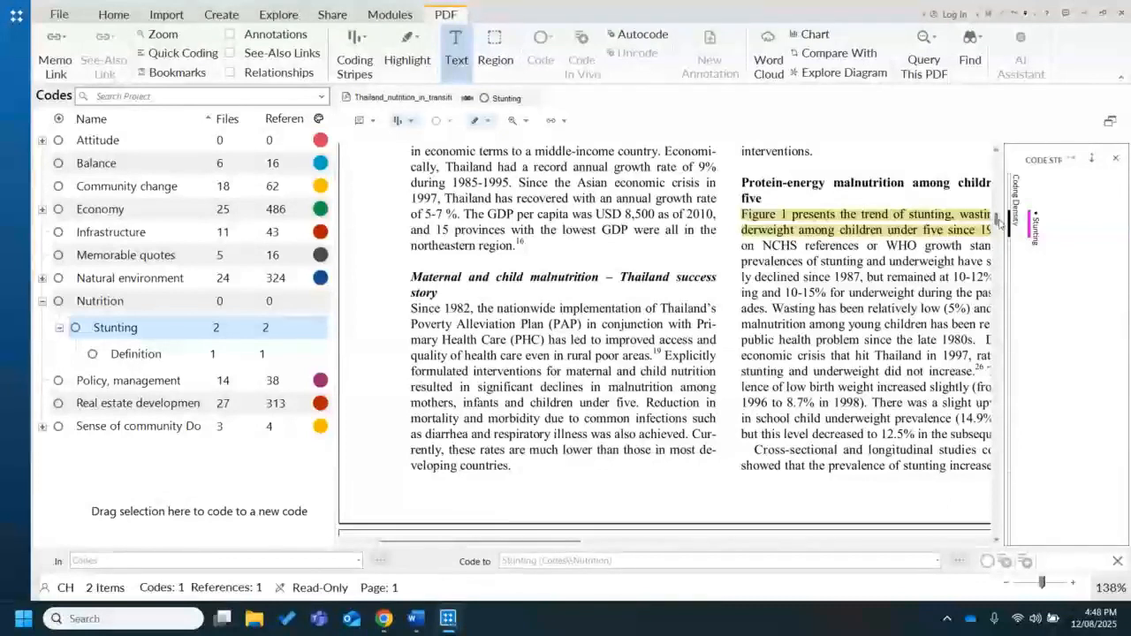
{"action": "scroll", "coordinate": [997, 212], "scroll_direction": "up", "scroll_amount": 4}
{"action": "scroll", "coordinate": [996, 205], "scroll_direction": "up", "scroll_amount": 5}
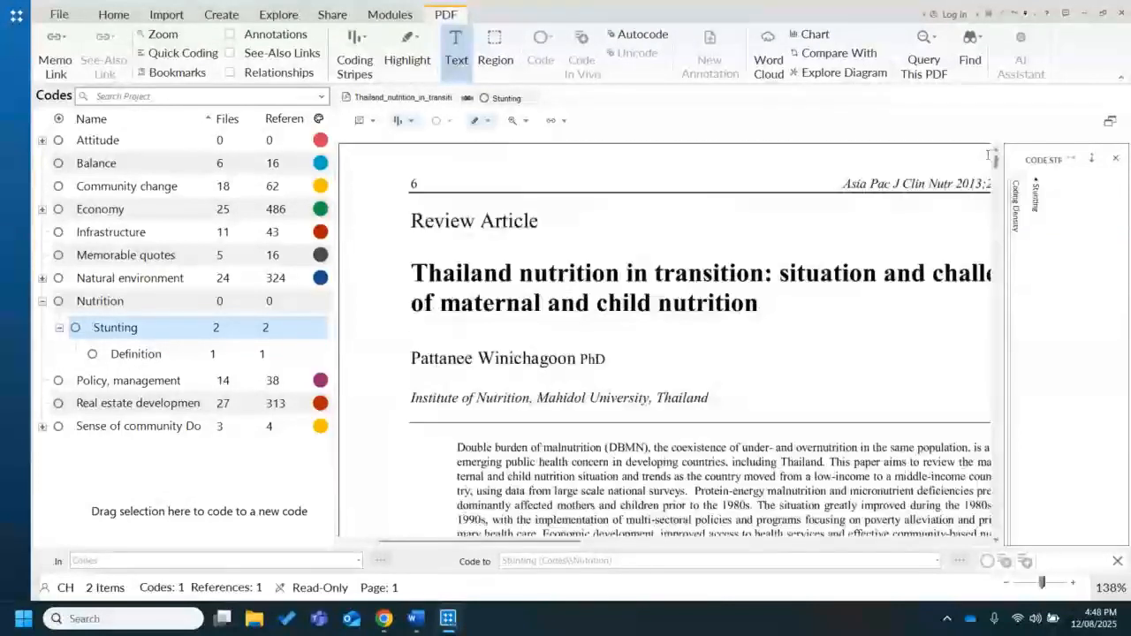
Close the coding stripes, the Stunting code and the Thailand PDF to return to the full Codes list
{"action": "left_click", "coordinate": [1114, 159]}
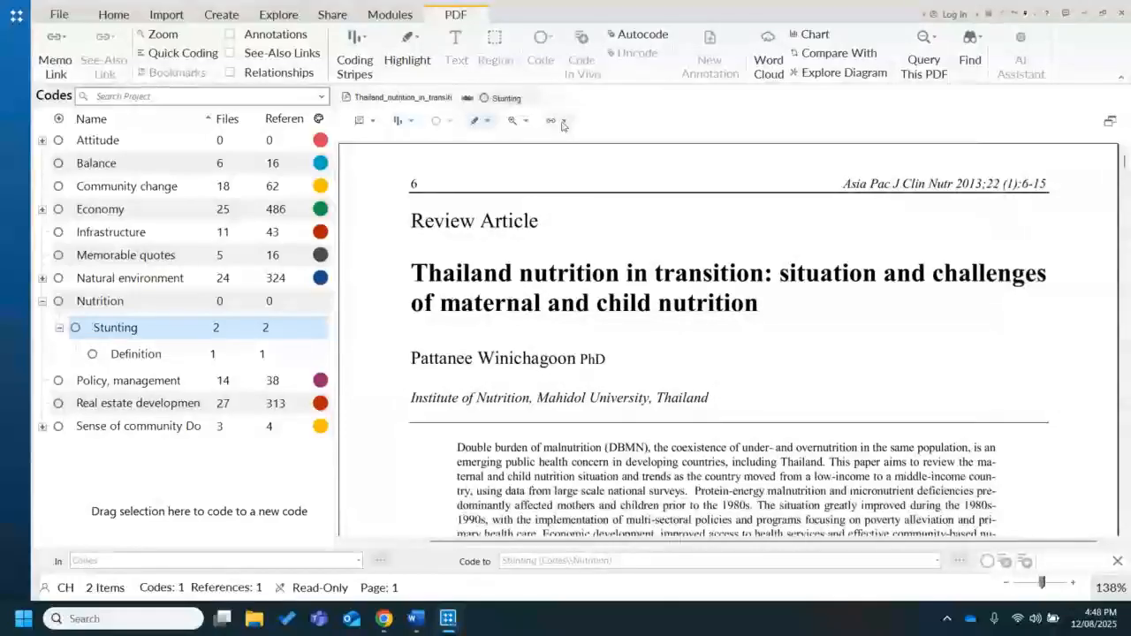
{"action": "left_click", "coordinate": [467, 98]}
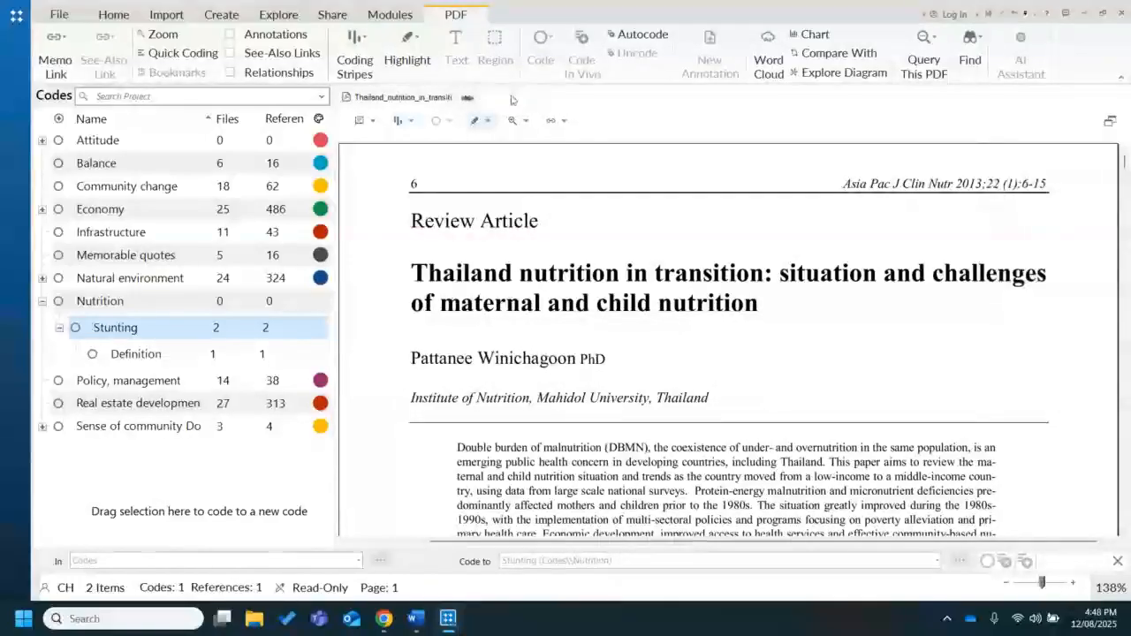
{"action": "left_click", "coordinate": [468, 98]}
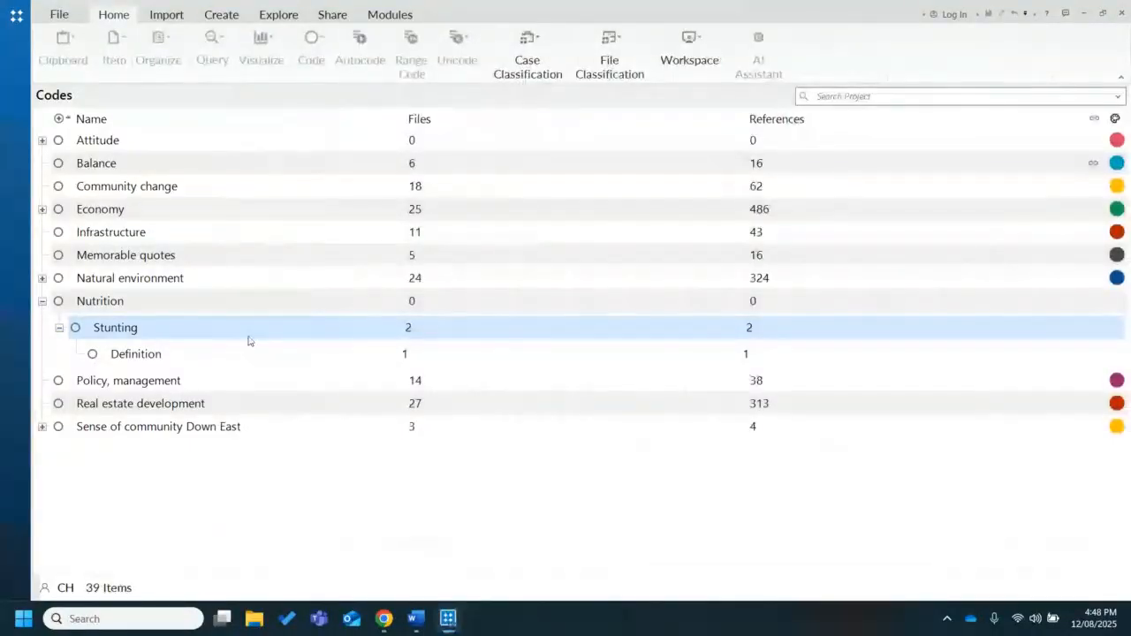
Rename the Definition code under Stunting as "Definition of stunting" in its code properties
{"action": "left_click", "coordinate": [186, 362]}
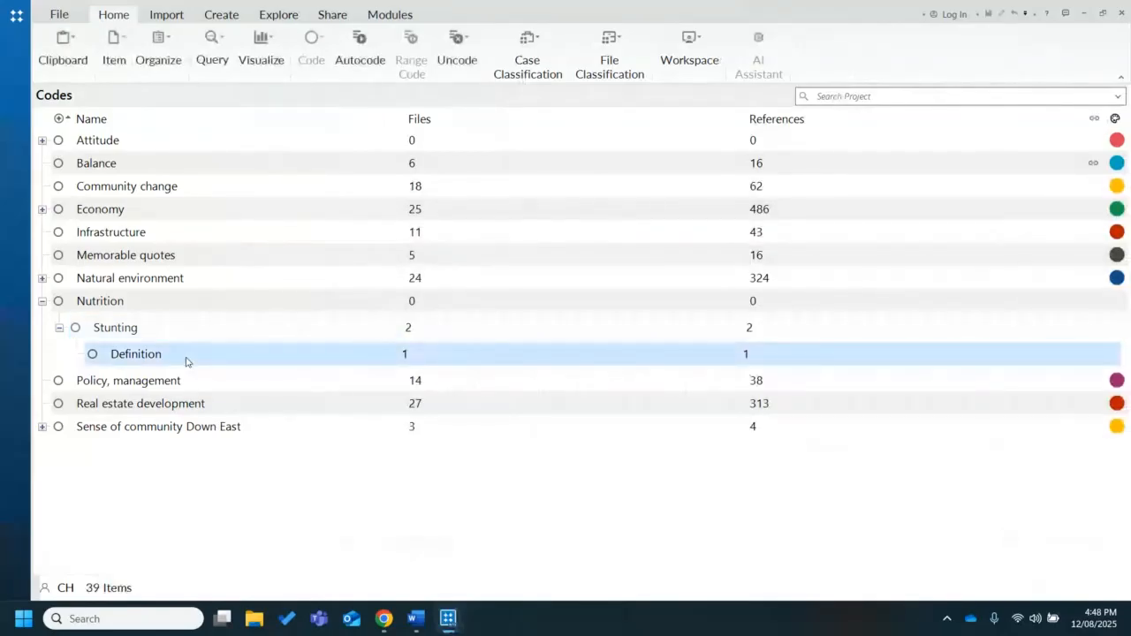
{"action": "right_click", "coordinate": [186, 361]}
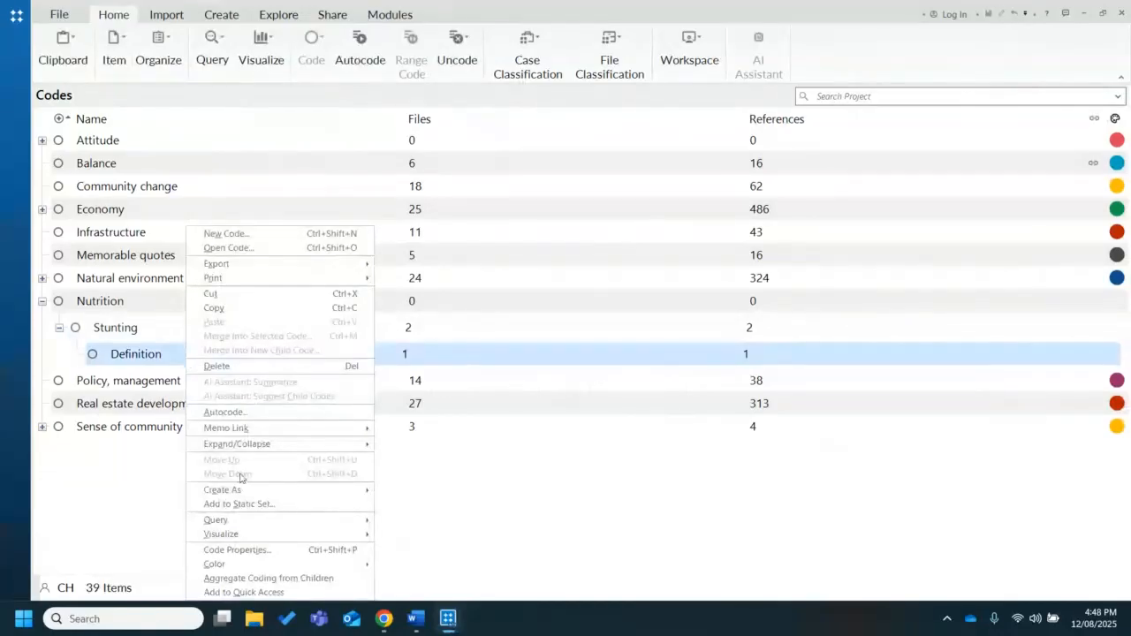
{"action": "left_click", "coordinate": [262, 550]}
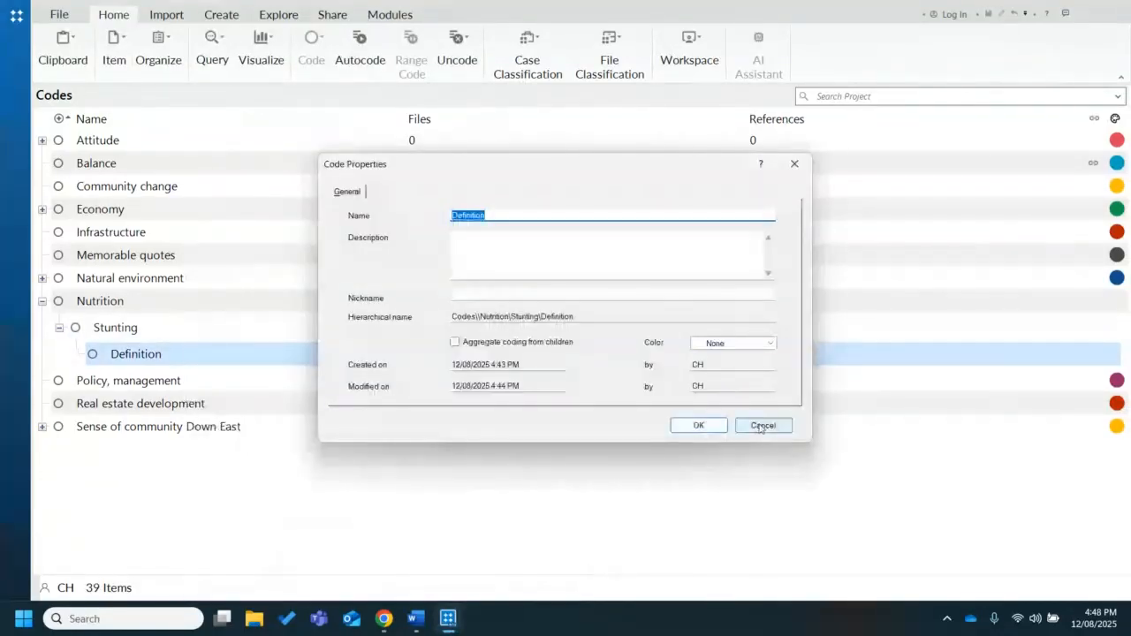
{"action": "type", "text": "STunt"}
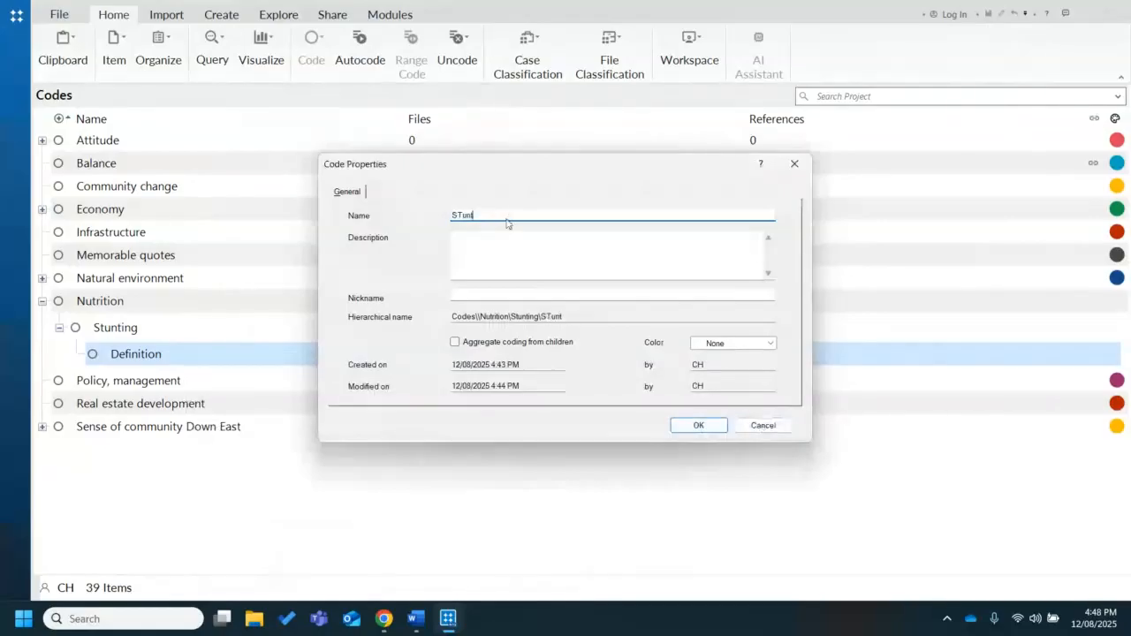
{"action": "key", "text": "BackSpace"}
{"action": "key", "text": "BackSpace"}
{"action": "key", "text": "BackSpace"}
{"action": "key", "text": "BackSpace"}
{"action": "key", "text": "BackSpace"}
{"action": "type", "text": "Definition of stunting"}
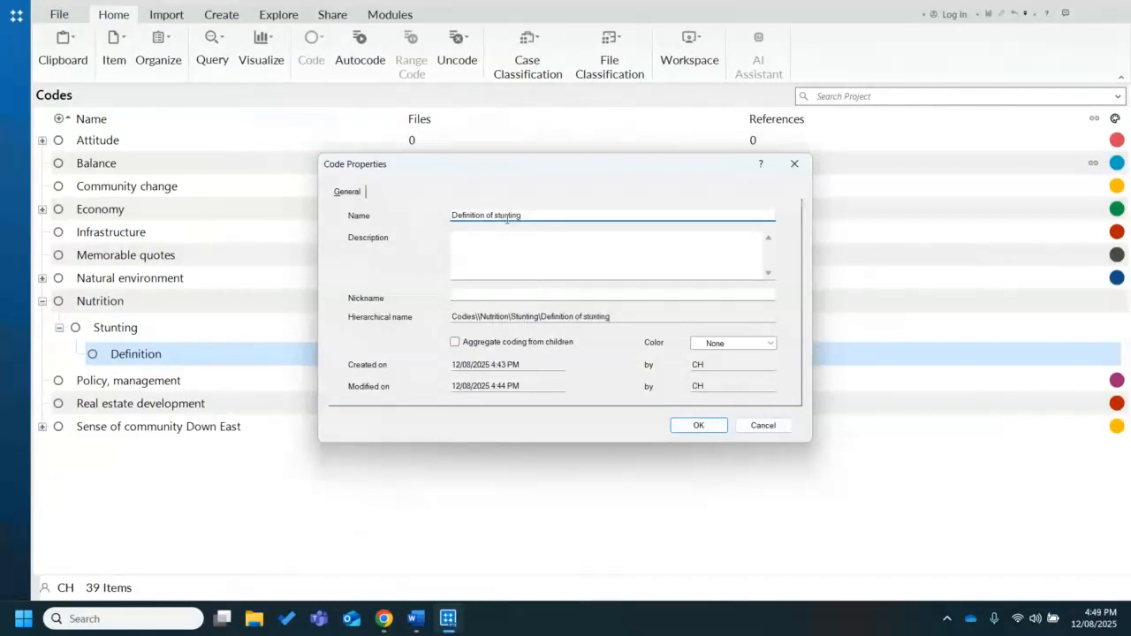
Assign the color Red to the Definition of stunting code and save its properties
{"action": "left_click", "coordinate": [771, 343]}
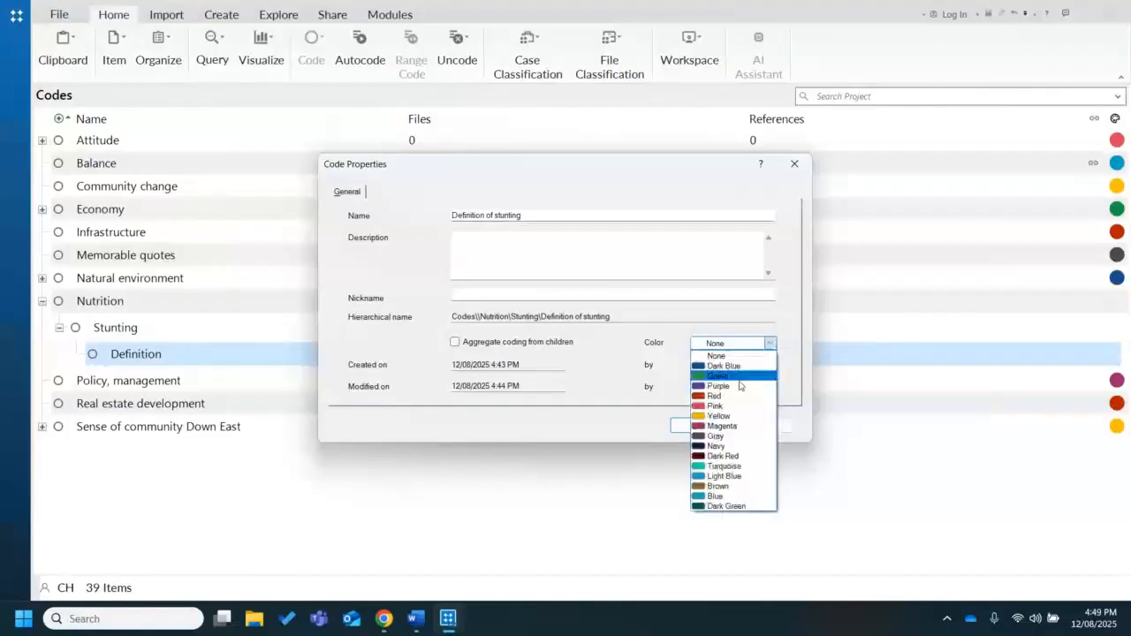
{"action": "left_click", "coordinate": [714, 357]}
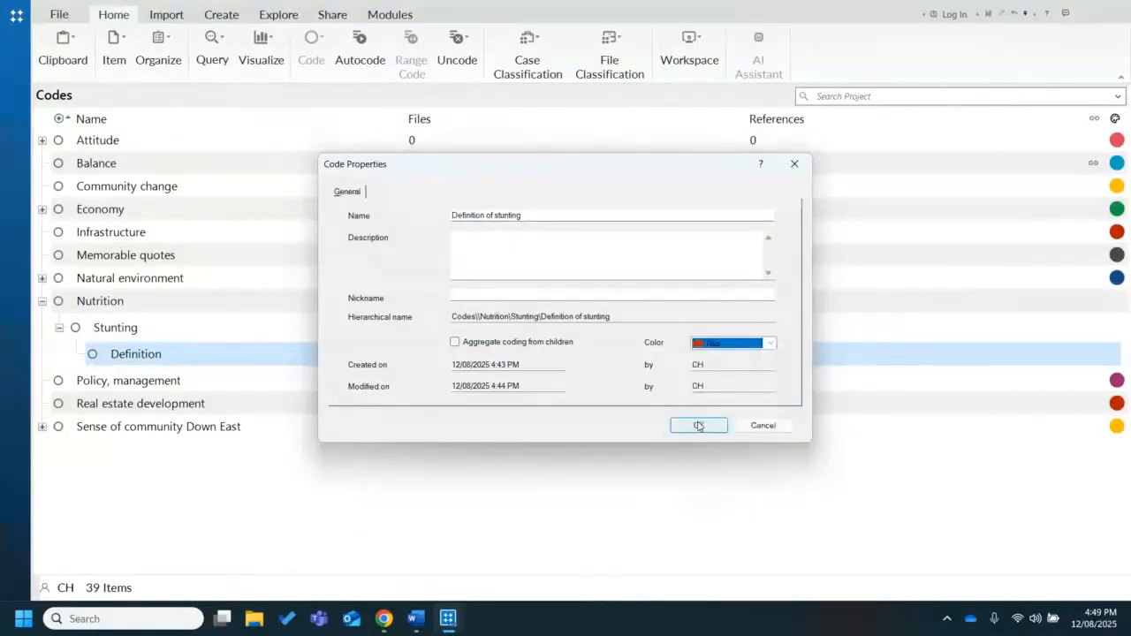
{"action": "left_click", "coordinate": [698, 426]}
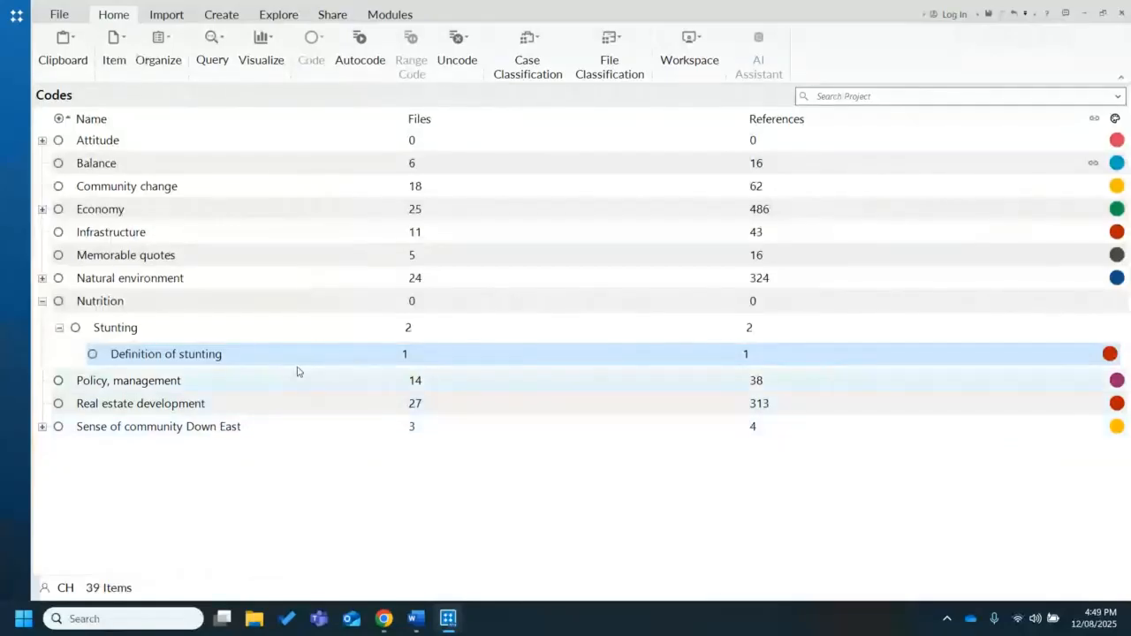
View the color choices for the Definition of stunting code and open its name for in-place editing
{"action": "right_click", "coordinate": [246, 362]}
{"action": "mouse_move", "coordinate": [354, 570]}
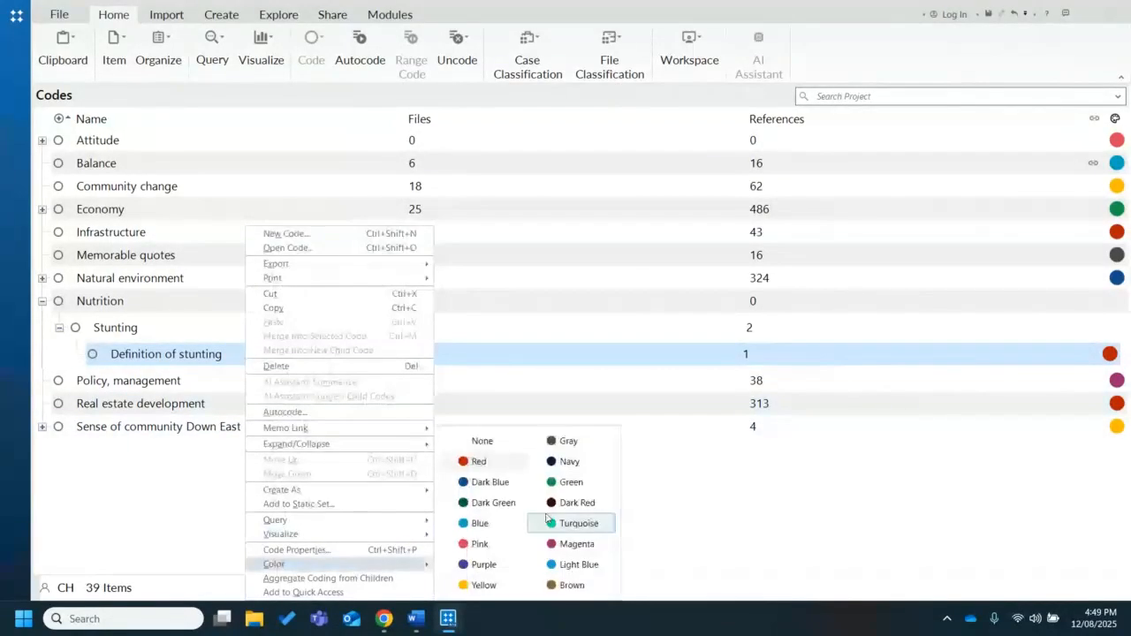
{"action": "left_click", "coordinate": [229, 373]}
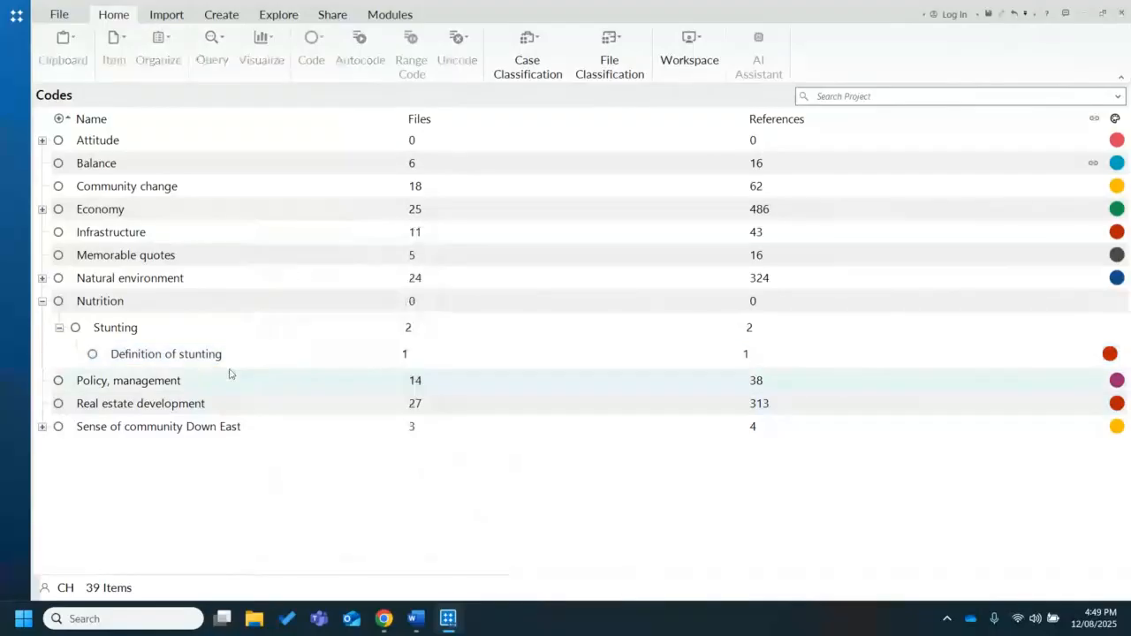
{"action": "left_click", "coordinate": [182, 359]}
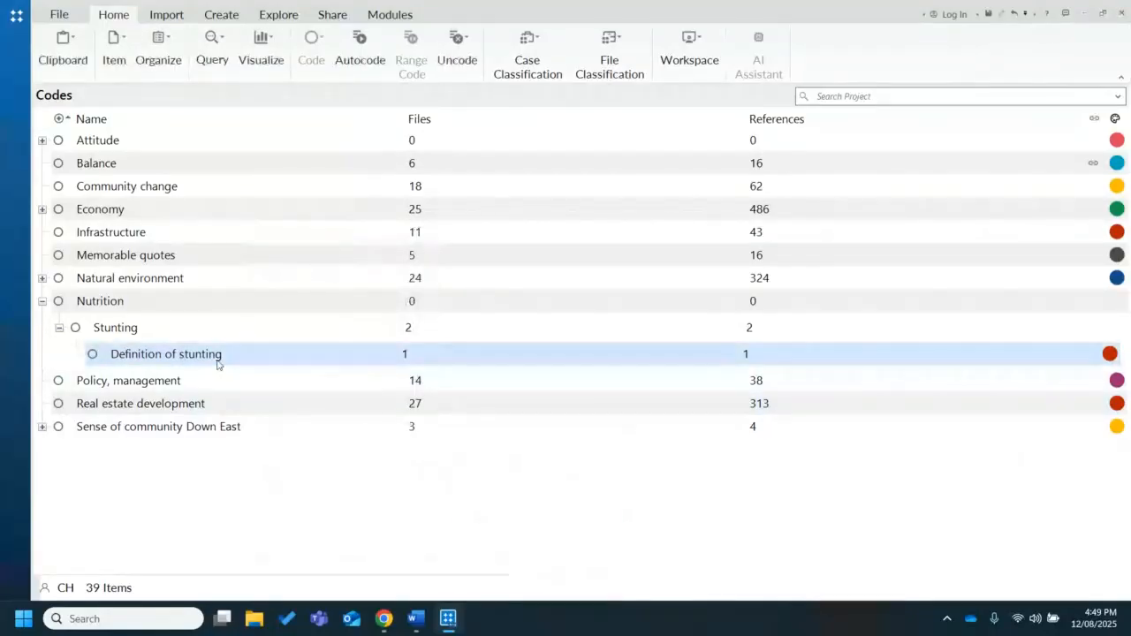
{"action": "left_click", "coordinate": [218, 362]}
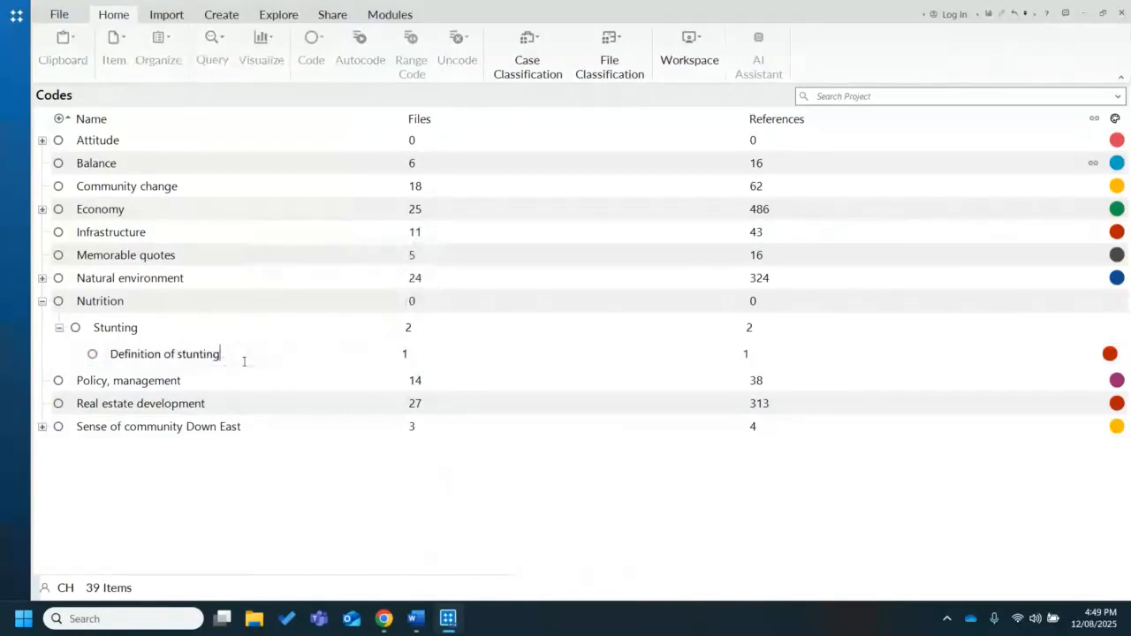
{"action": "left_click", "coordinate": [234, 413]}
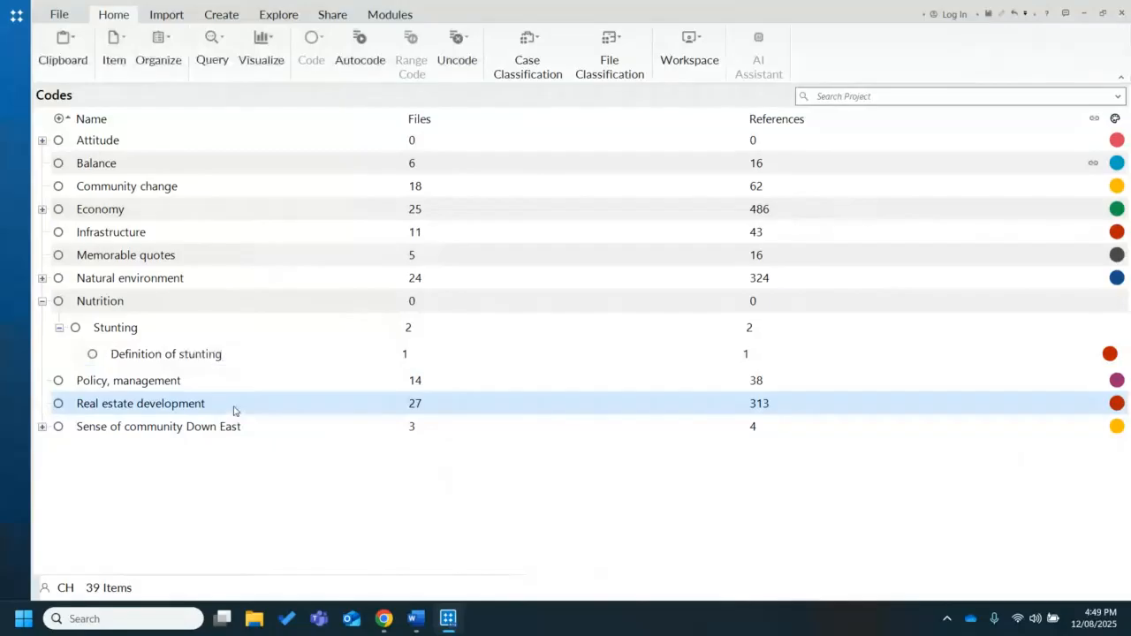
Cut the Definition of stunting code and merge it into its parent code Stunting
{"action": "left_click", "coordinate": [221, 358]}
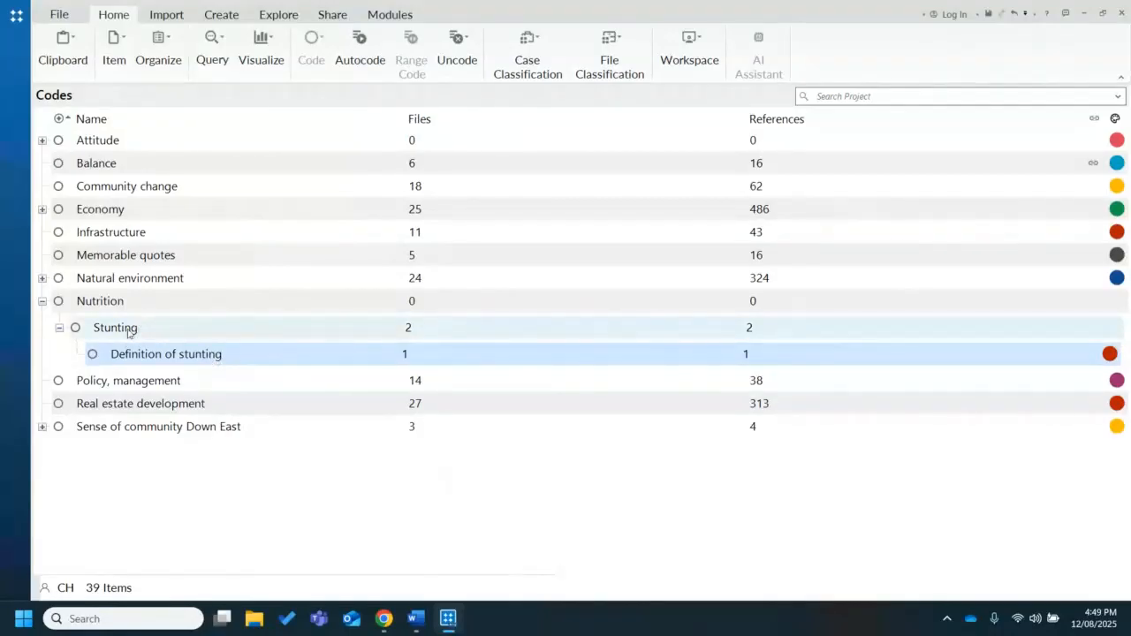
{"action": "right_click", "coordinate": [146, 359]}
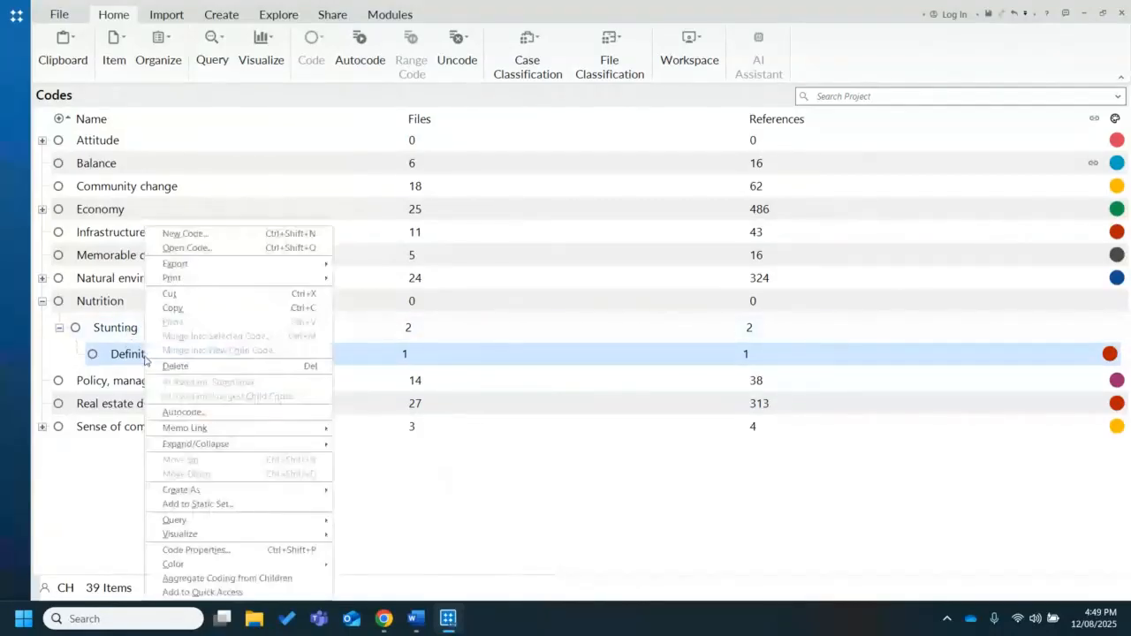
{"action": "left_click", "coordinate": [171, 294]}
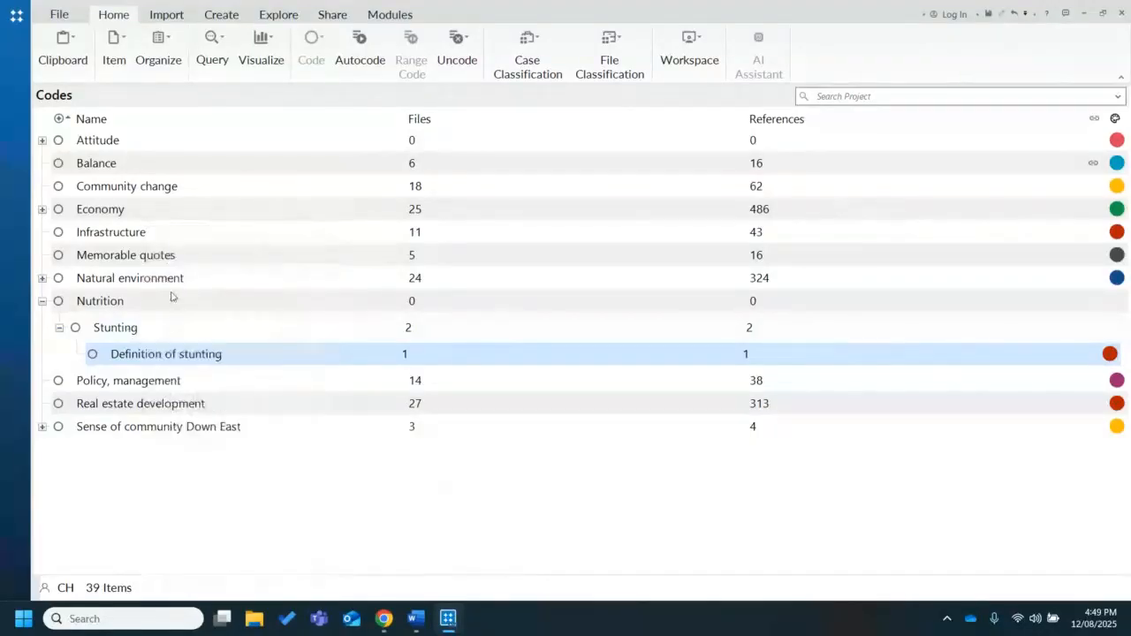
{"action": "left_click", "coordinate": [135, 334]}
{"action": "right_click", "coordinate": [135, 336]}
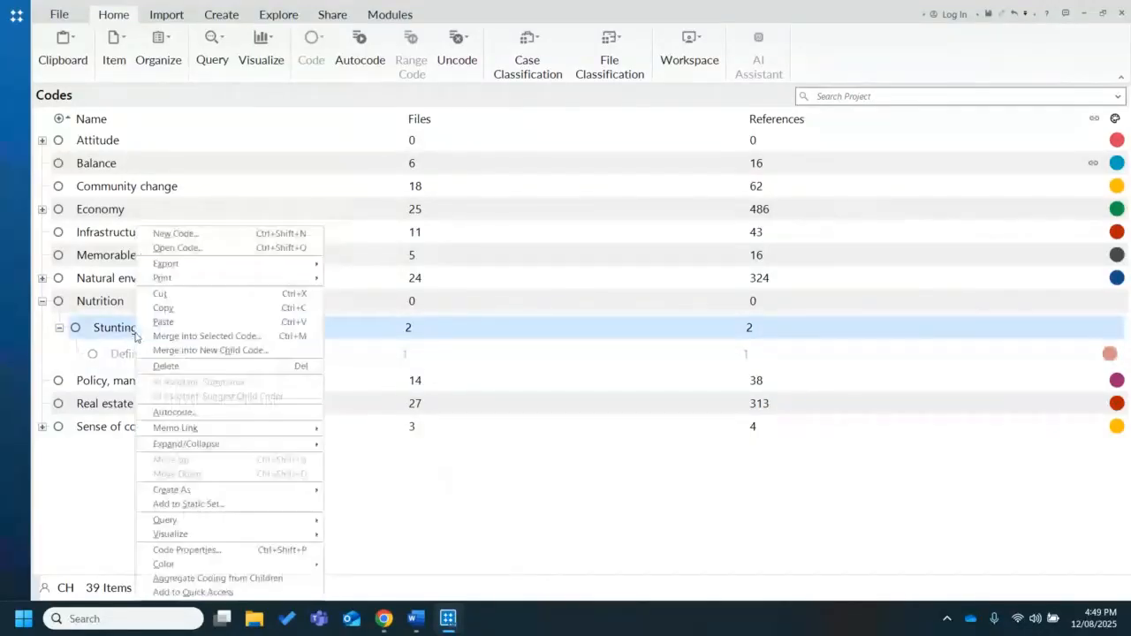
{"action": "left_click", "coordinate": [335, 429]}
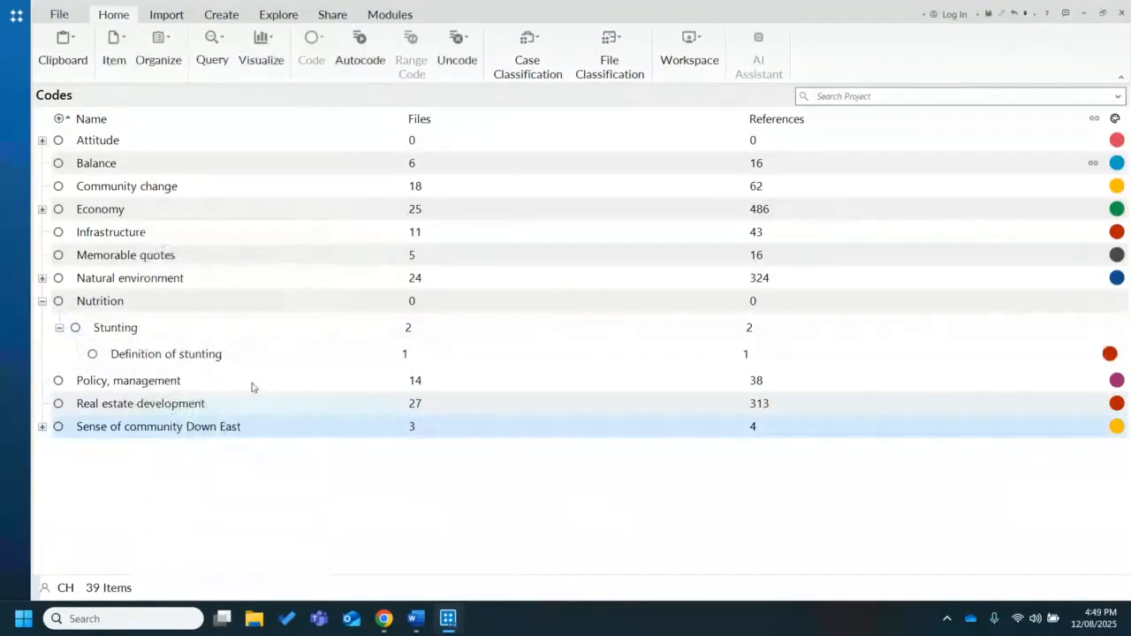
{"action": "right_click", "coordinate": [205, 328]}
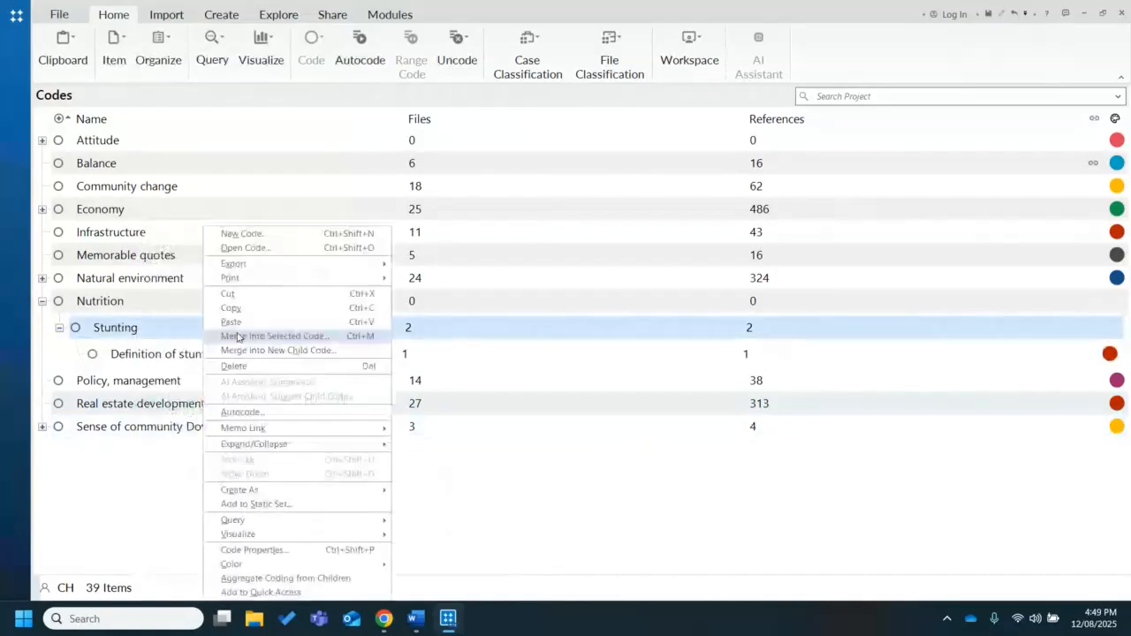
{"action": "left_click", "coordinate": [238, 337]}
{"action": "left_click", "coordinate": [665, 339]}
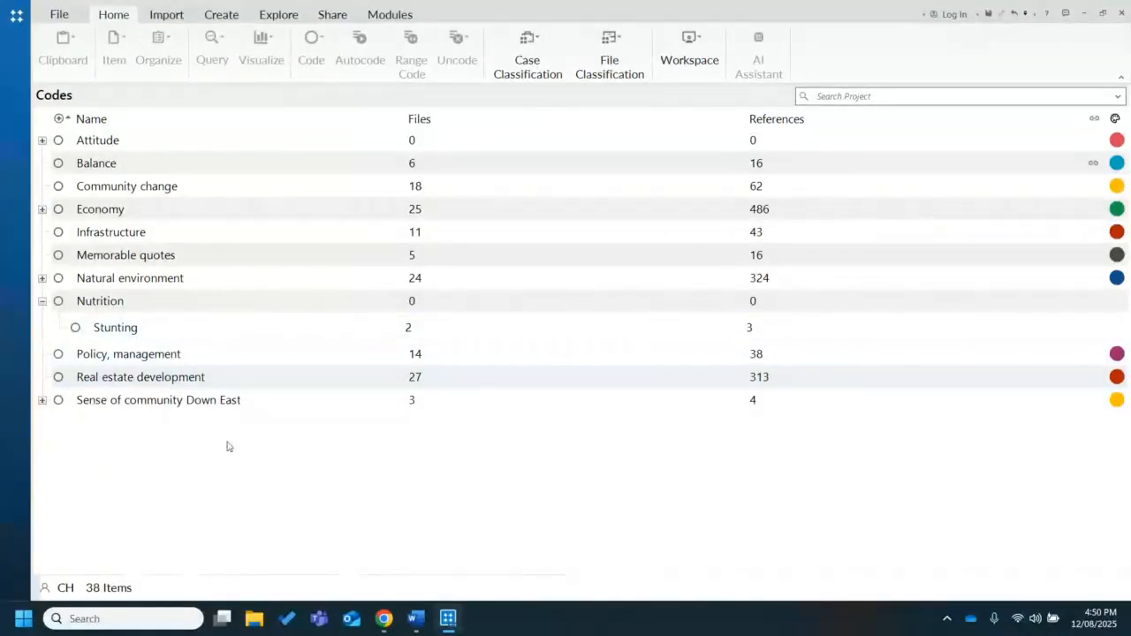
Create a new top-level code named "Nutrient deficiency"
{"action": "right_click", "coordinate": [219, 487]}
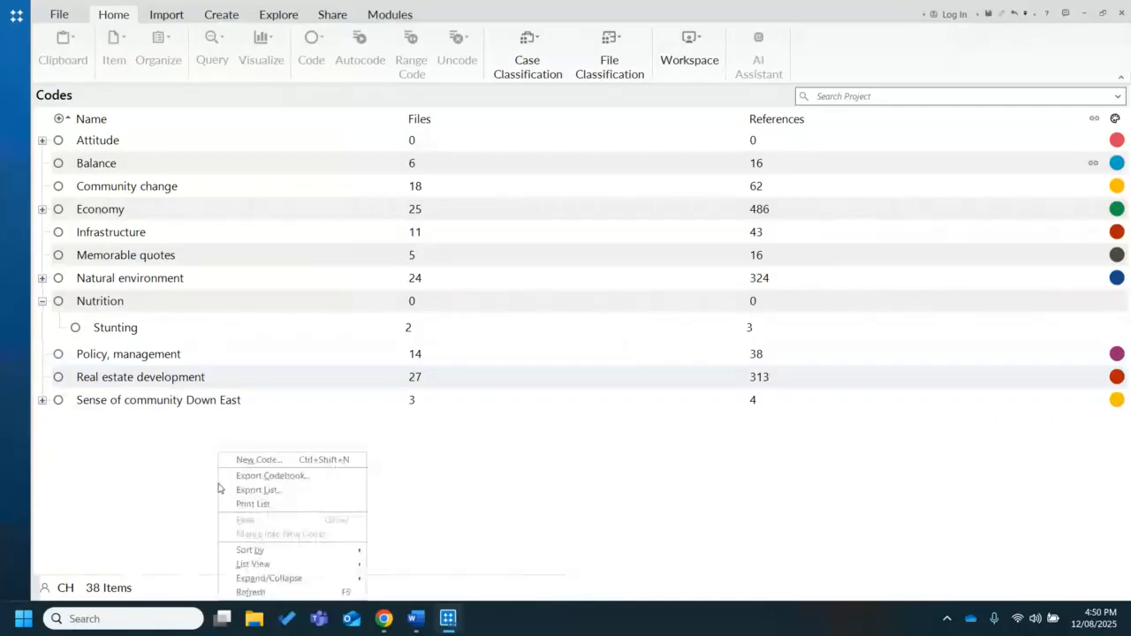
{"action": "left_click", "coordinate": [256, 461]}
{"action": "left_click_drag", "start_coordinate": [472, 173], "coordinate": [488, 291]}
{"action": "type", "text": "Defi"}
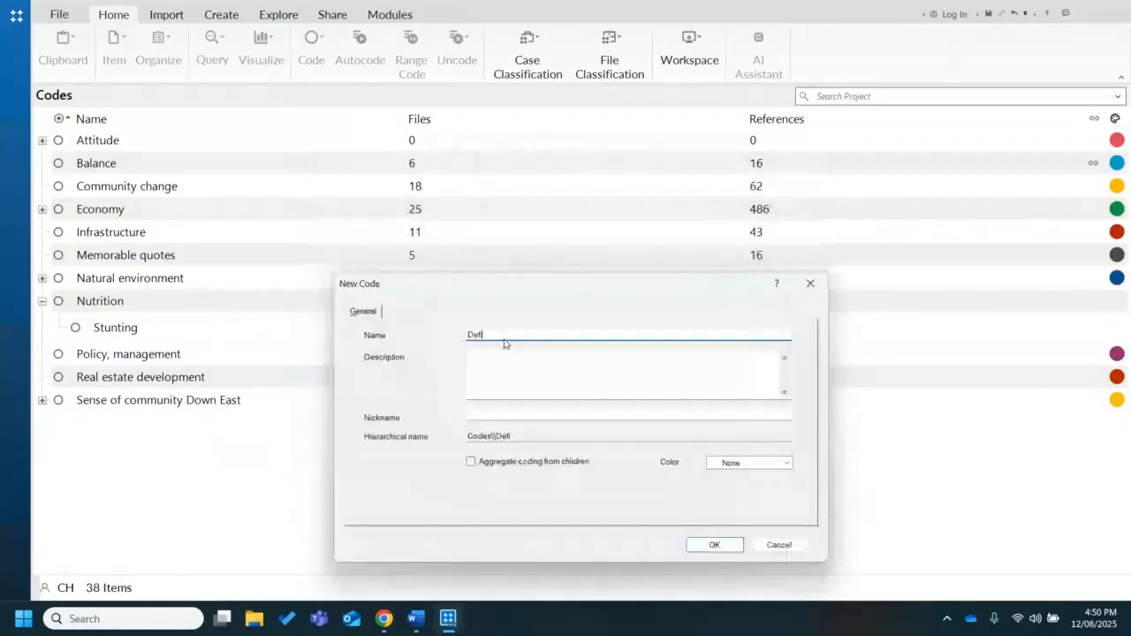
{"action": "key", "text": "BackSpace"}
{"action": "key", "text": "BackSpace"}
{"action": "key", "text": "BackSpace"}
{"action": "key", "text": "BackSpace"}
{"action": "type", "text": "Nu"}
{"action": "type", "text": "trit"}
{"action": "type", "text": "ent defici"}
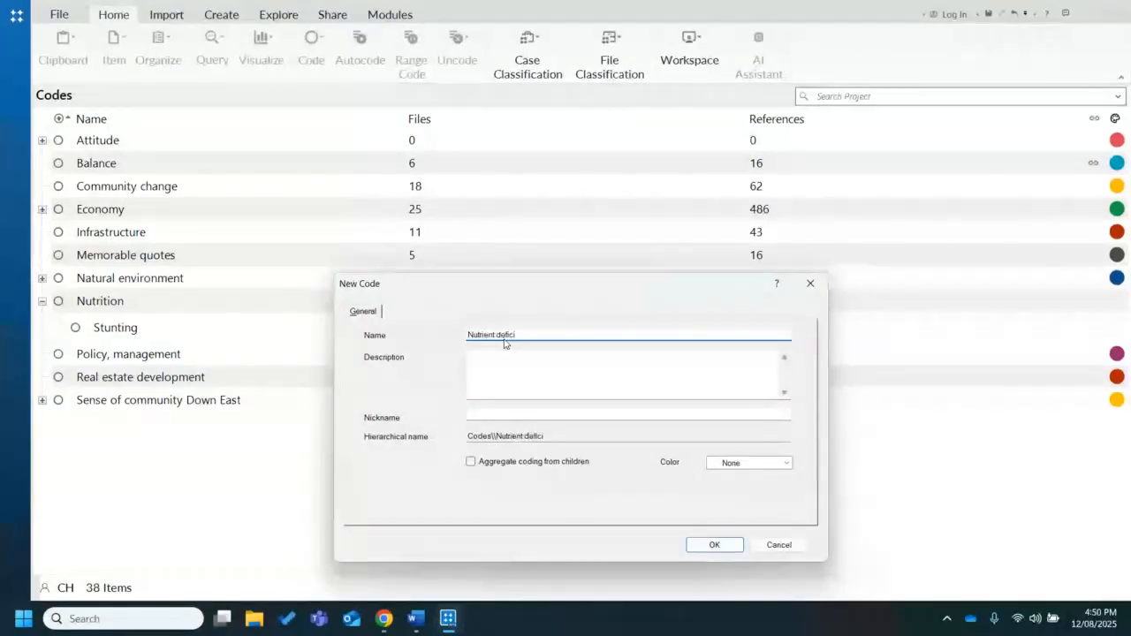
{"action": "type", "text": "ency"}
{"action": "left_click", "coordinate": [715, 544]}
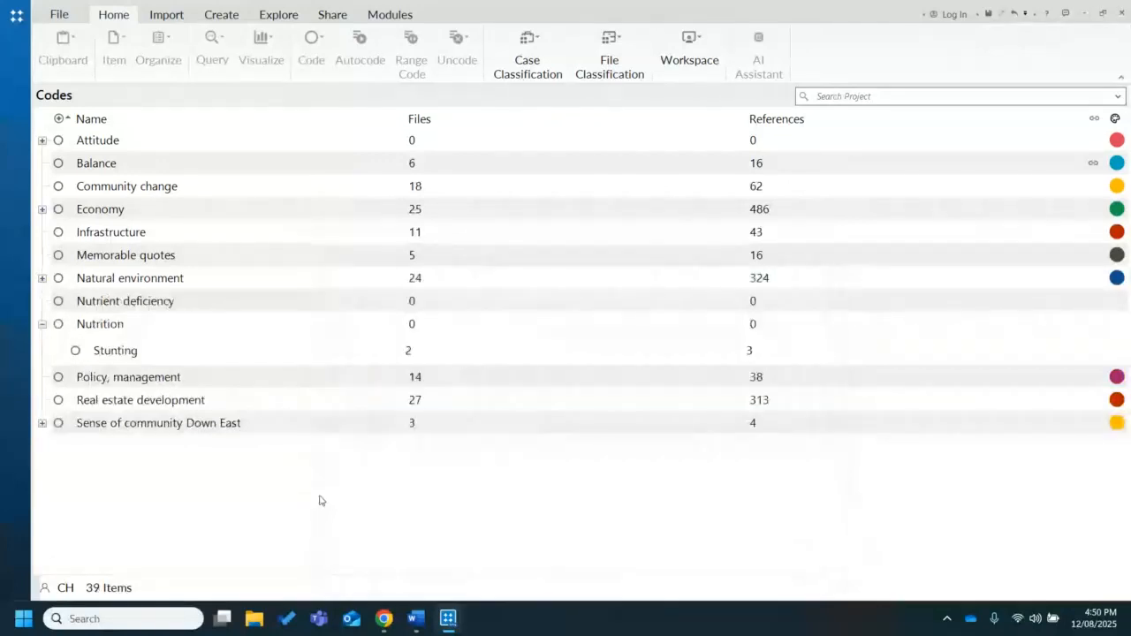
Move the Nutrient deficiency code under Nutrition as a child code by cutting and pasting it
{"action": "left_click", "coordinate": [177, 304]}
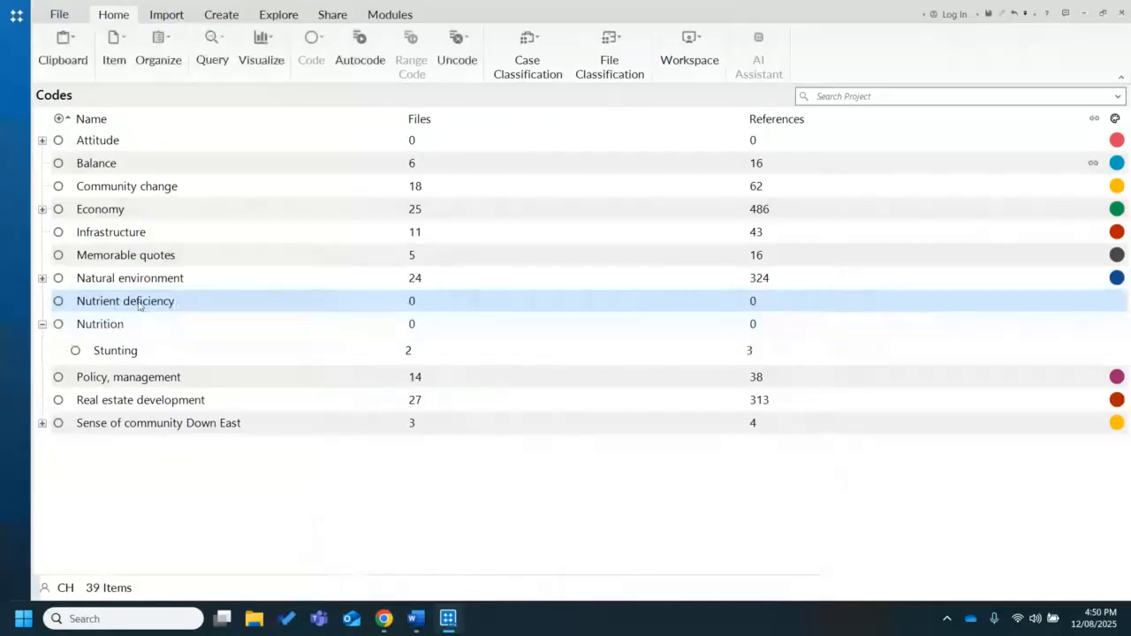
{"action": "right_click", "coordinate": [139, 305]}
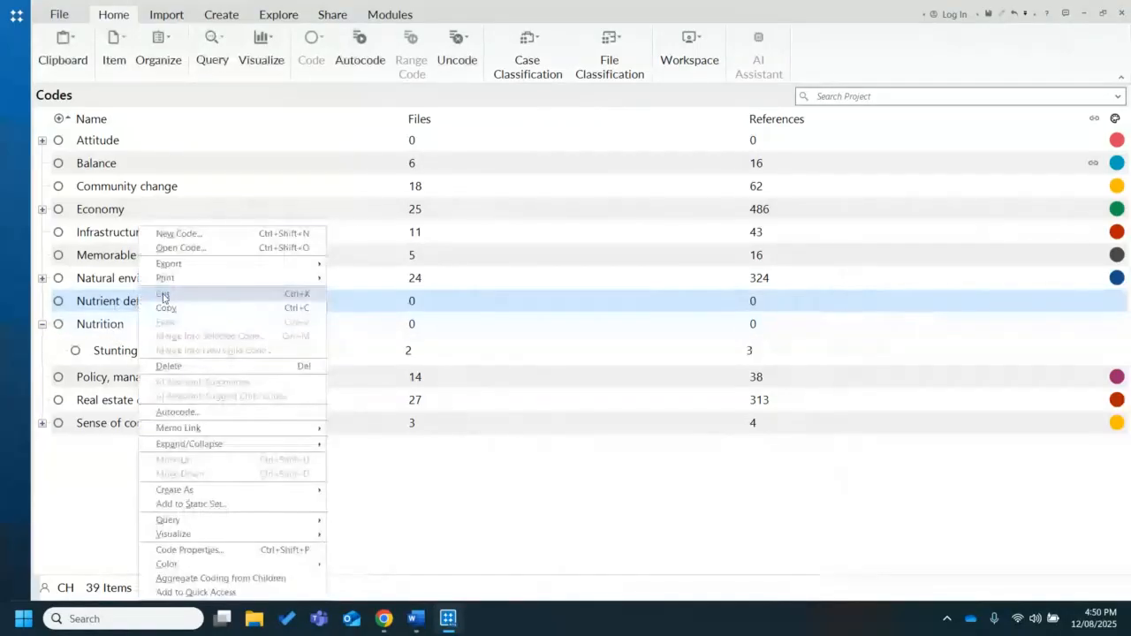
{"action": "left_click", "coordinate": [165, 295]}
{"action": "left_click", "coordinate": [131, 327]}
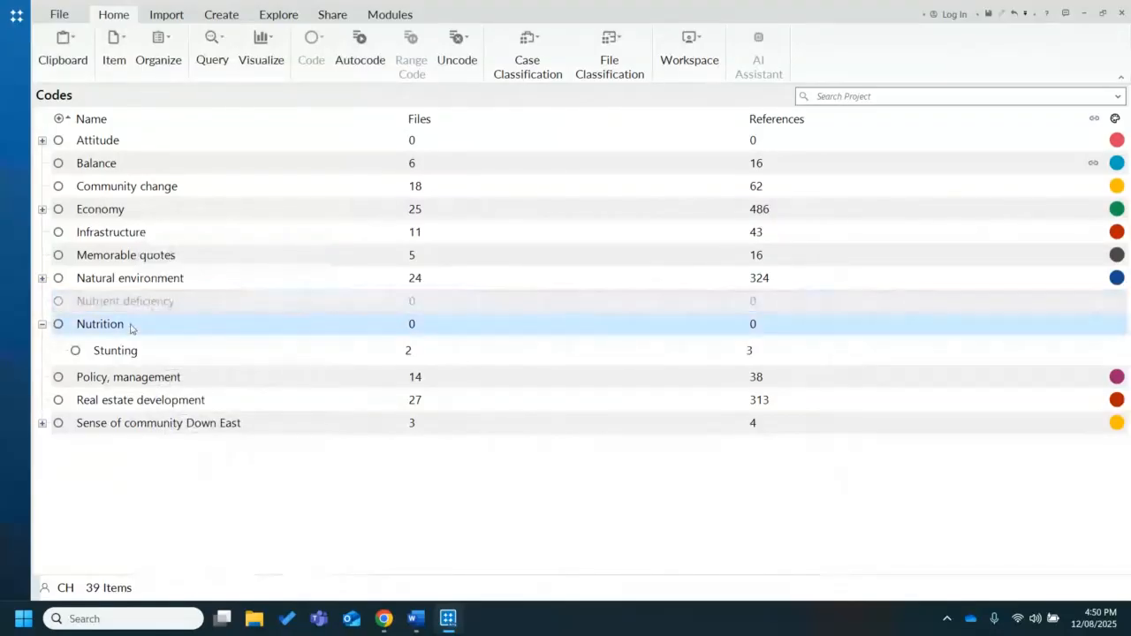
{"action": "right_click", "coordinate": [131, 328]}
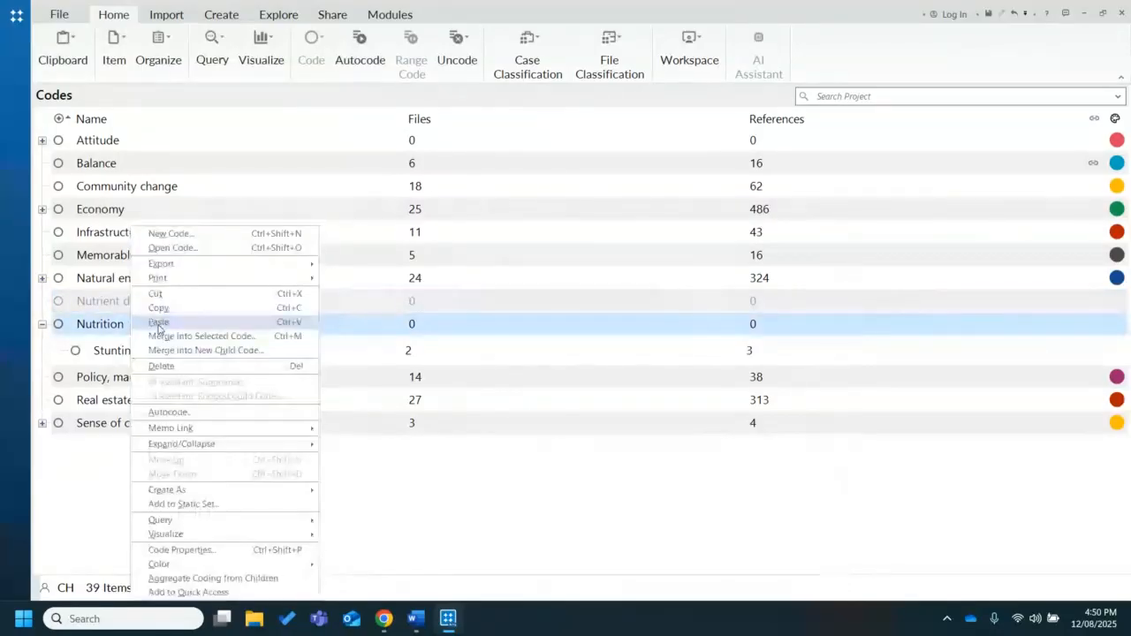
{"action": "left_click", "coordinate": [158, 324]}
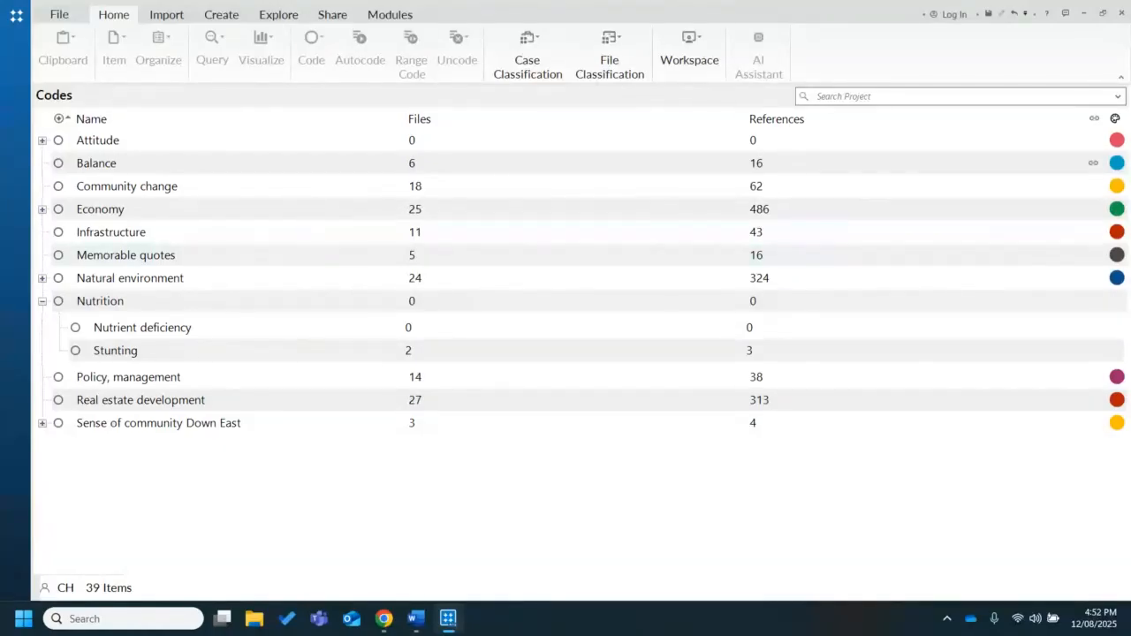
Switch to the Chrome window with the Curtin University library workshop bookings, bring it fully into view and maximize it
{"action": "key", "text": "alt+Tab"}
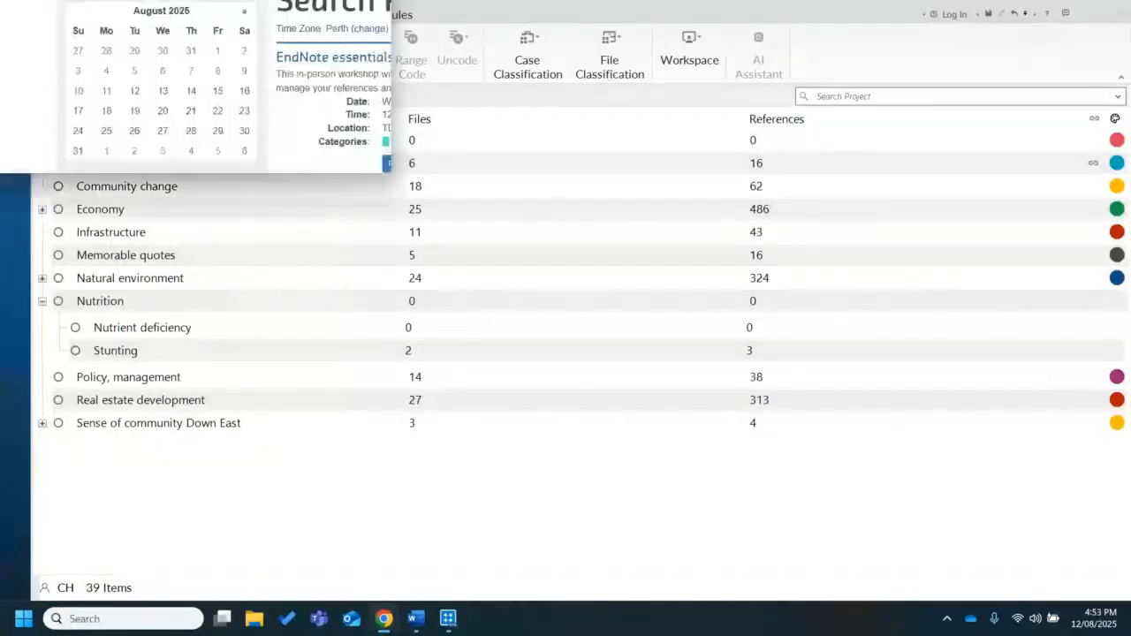
{"action": "left_click_drag", "start_coordinate": [445, 0], "coordinate": [654, 98]}
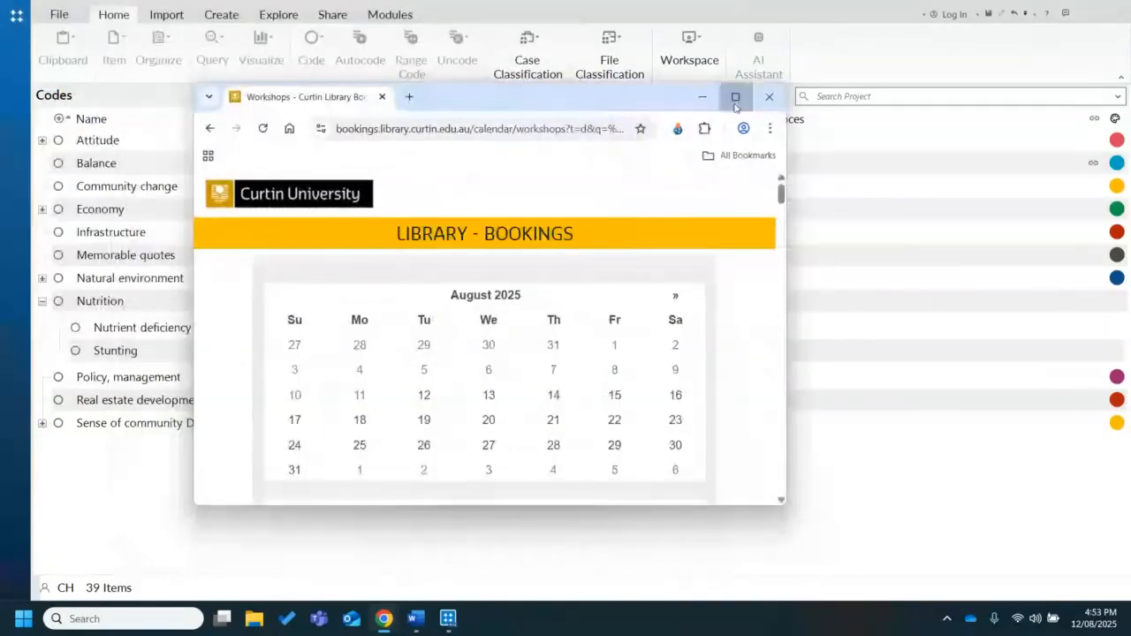
{"action": "left_click", "coordinate": [735, 97]}
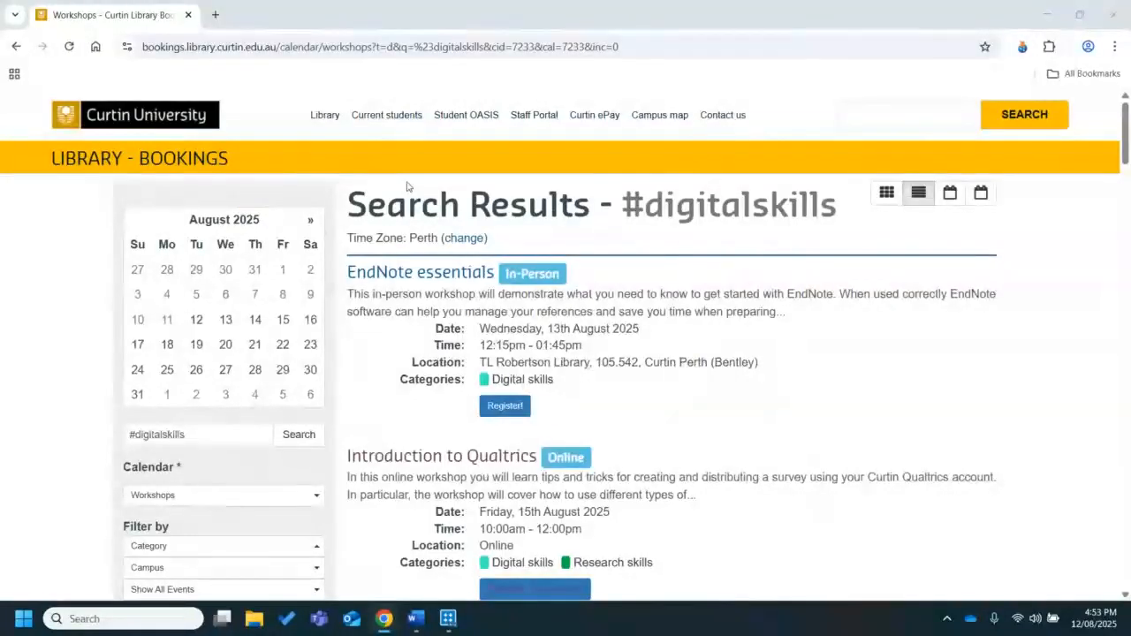
Look over the workshop search results and highlight the #digitalskills search term
{"action": "left_click", "coordinate": [1127, 124]}
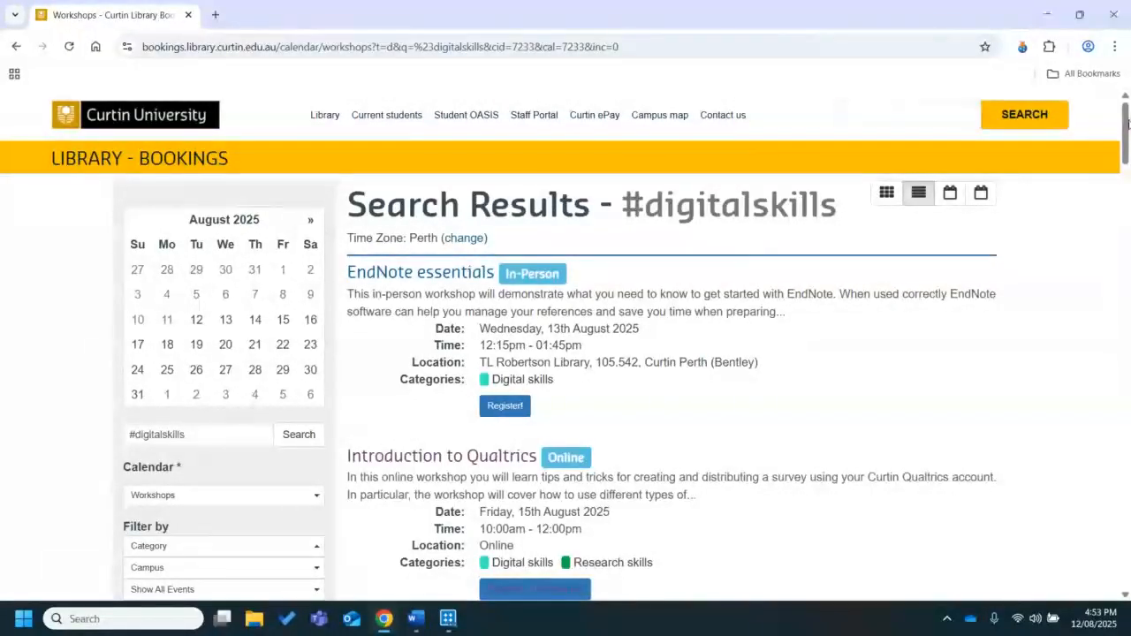
{"action": "mouse_move", "coordinate": [1128, 125]}
{"action": "left_mouse_down"}
{"action": "mouse_move", "coordinate": [1128, 151]}
{"action": "mouse_move", "coordinate": [1128, 130]}
{"action": "left_mouse_up"}
{"action": "left_click", "coordinate": [197, 392]}
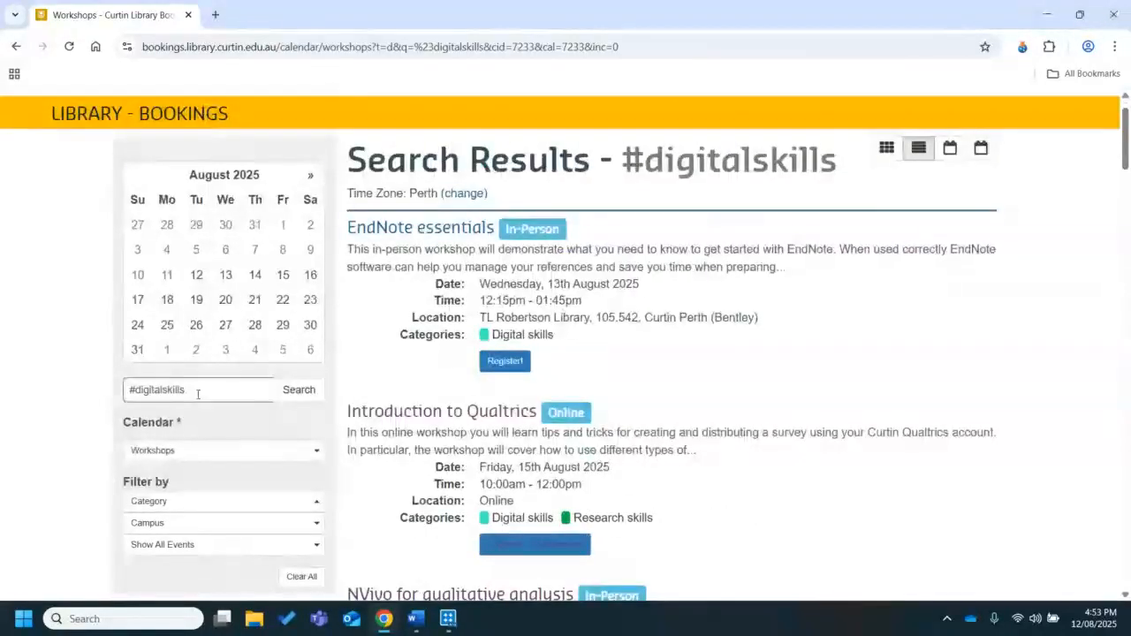
{"action": "left_click_drag", "start_coordinate": [197, 393], "coordinate": [113, 384]}
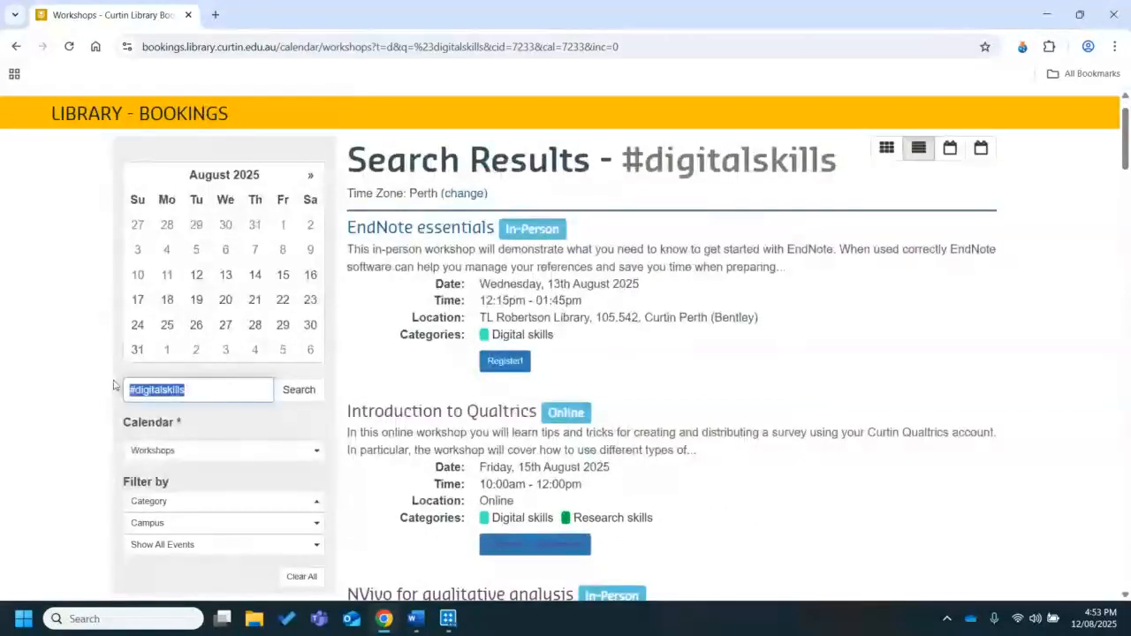
Search the library workshop bookings for "nvivo" in place of the #digitalskills term
{"action": "type", "text": "nv"}
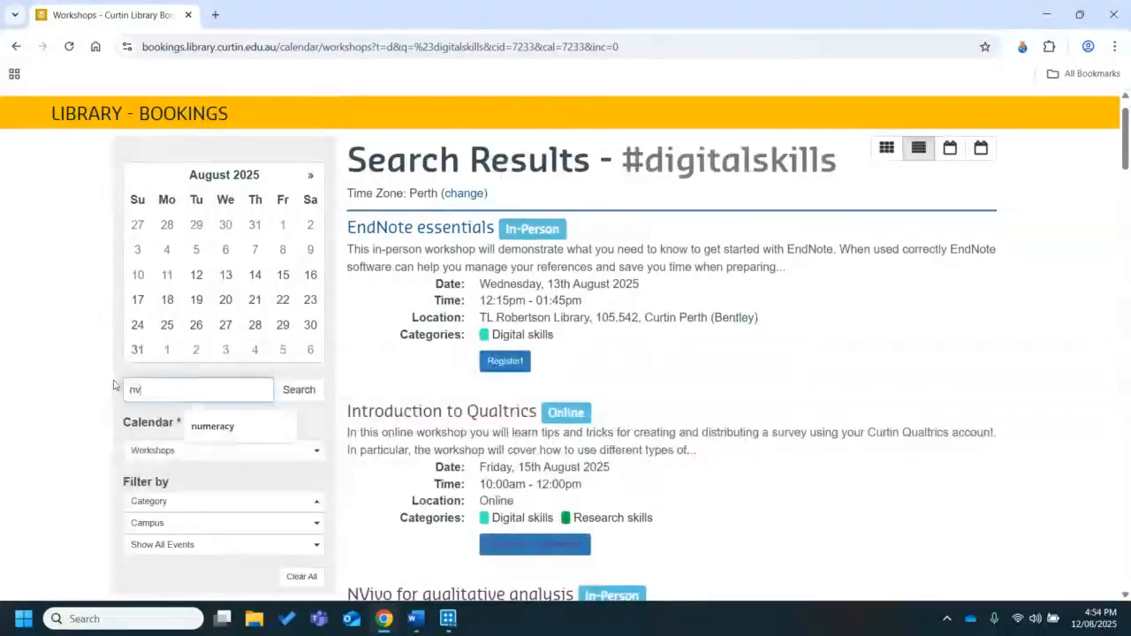
{"action": "type", "text": "ivo"}
{"action": "key", "text": "Return"}
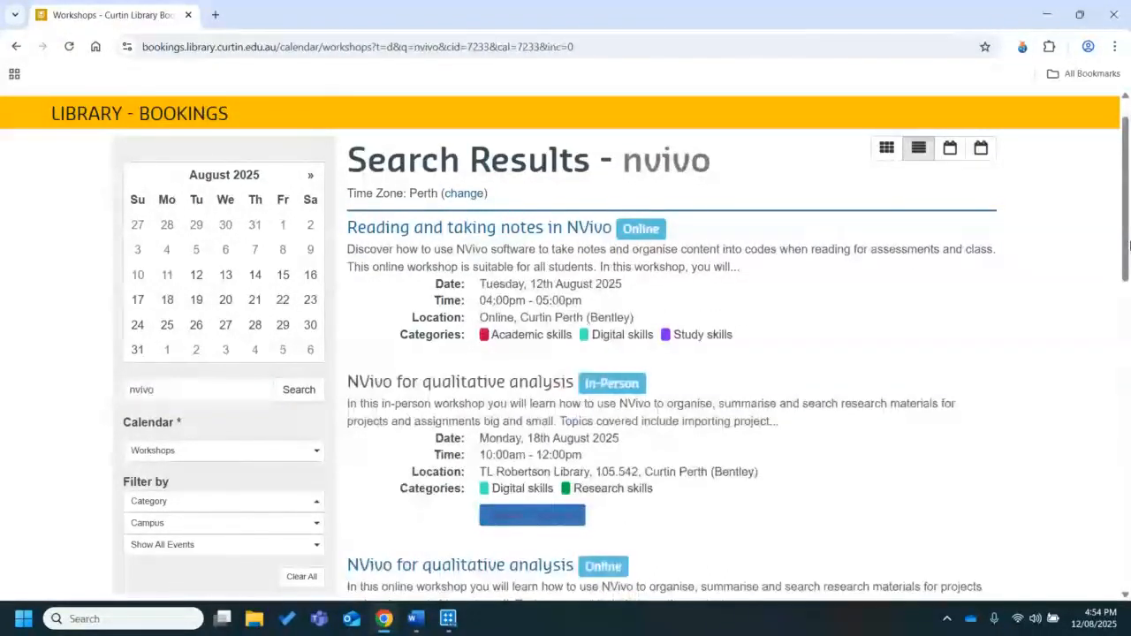
Review the dates, times, locations and registration options of the listed NVivo workshops, then minimize the browser window
{"action": "scroll", "coordinate": [1129, 245], "scroll_direction": "down", "scroll_amount": 1}
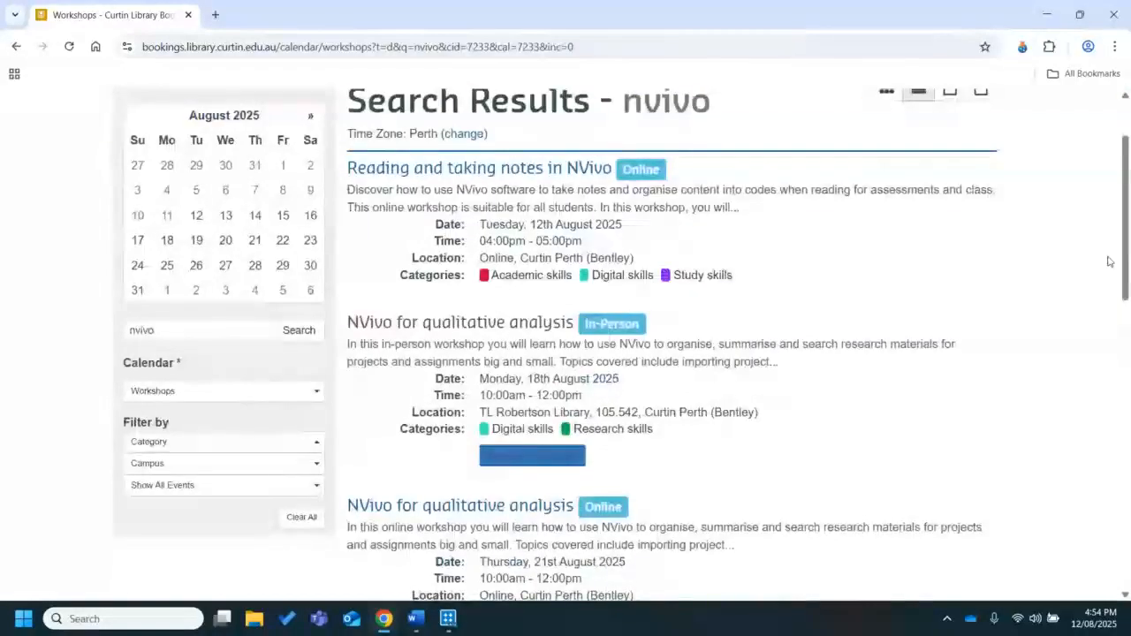
{"action": "scroll", "coordinate": [1110, 261], "scroll_direction": "down", "scroll_amount": 1}
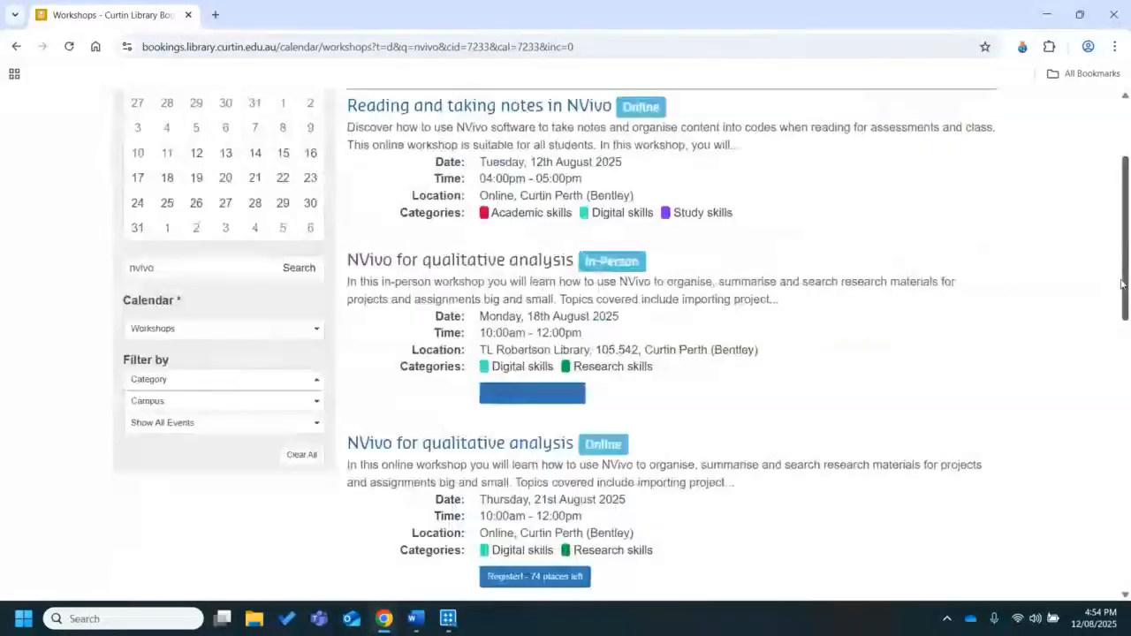
{"action": "scroll", "coordinate": [1120, 284], "scroll_direction": "down", "scroll_amount": 1}
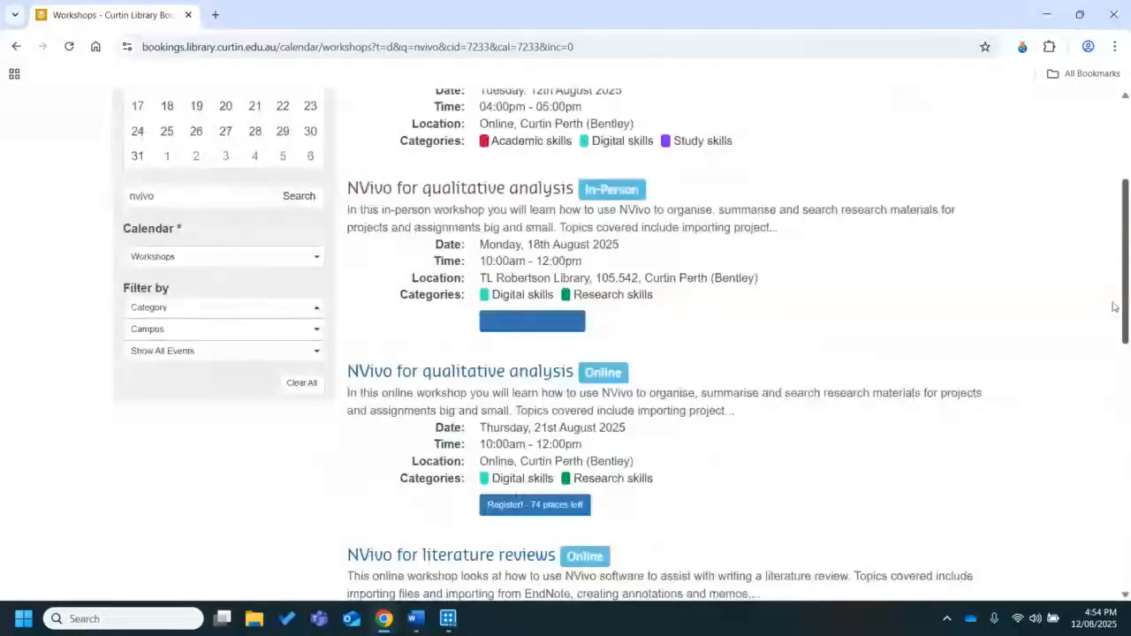
{"action": "scroll", "coordinate": [1114, 309], "scroll_direction": "down", "scroll_amount": 1}
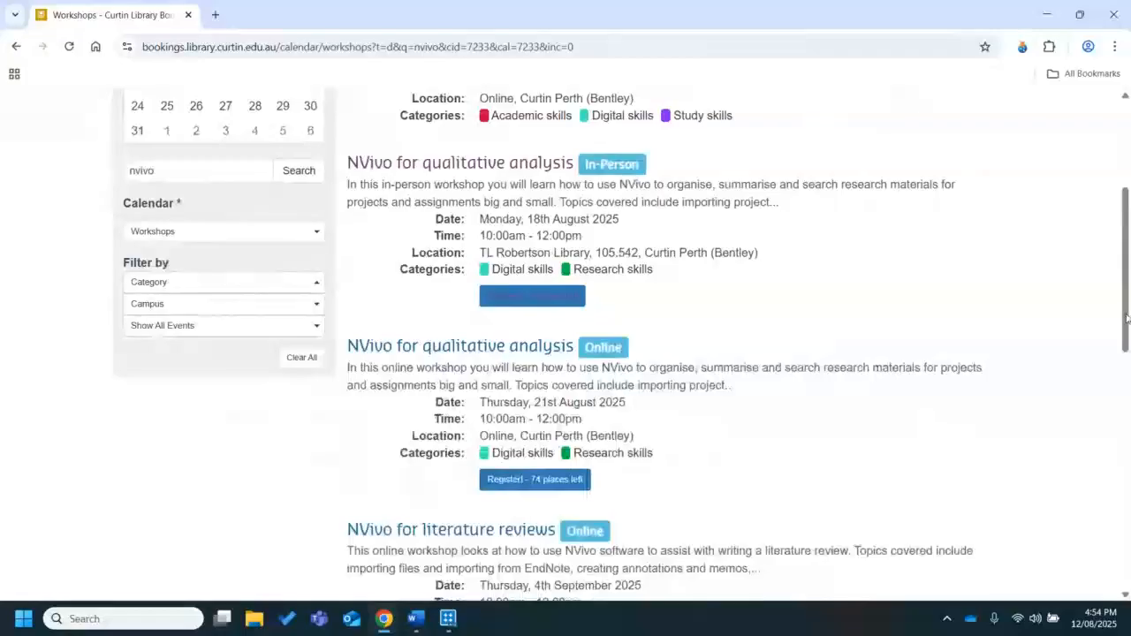
{"action": "left_click_drag", "start_coordinate": [1126, 318], "coordinate": [1126, 327]}
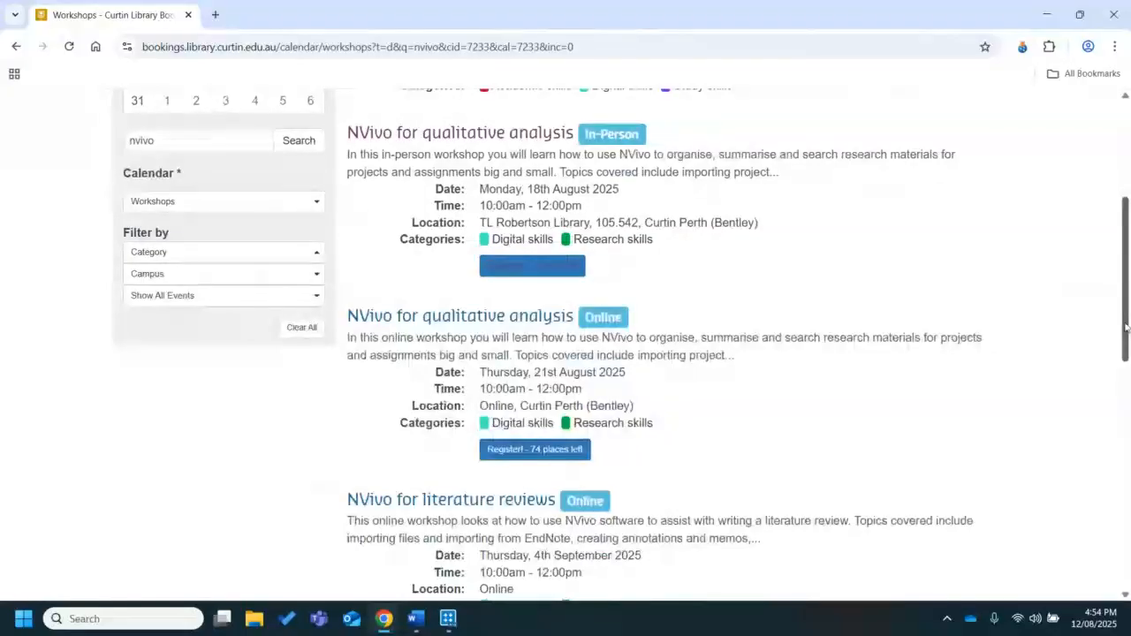
{"action": "left_click_drag", "start_coordinate": [1125, 328], "coordinate": [1119, 337]}
{"action": "scroll", "coordinate": [1118, 338], "scroll_direction": "down", "scroll_amount": 1}
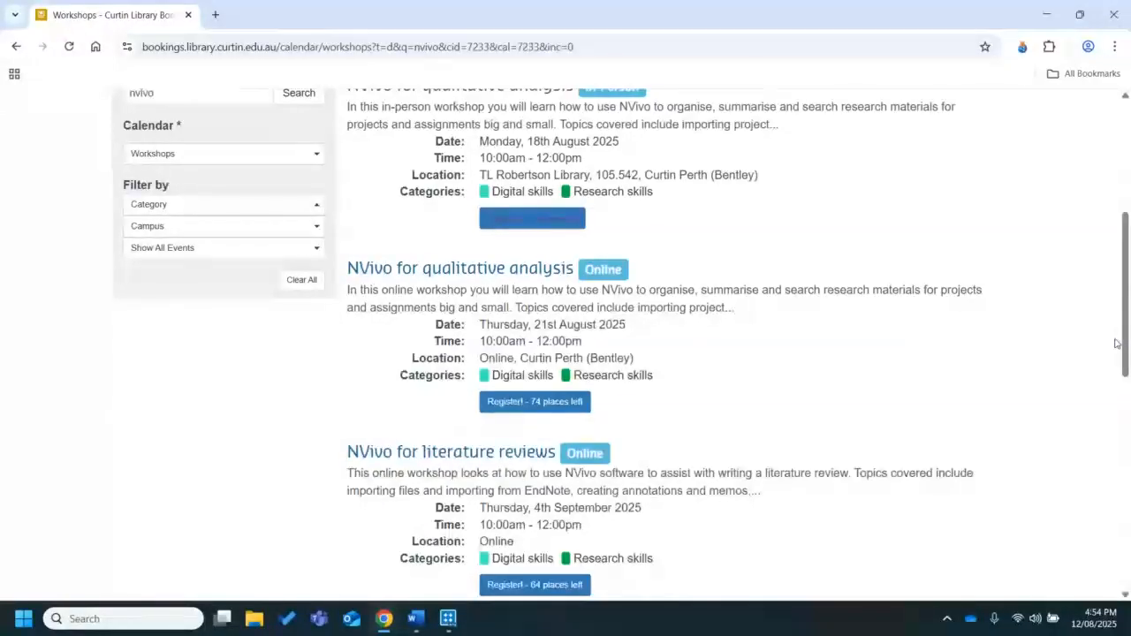
{"action": "left_click_drag", "start_coordinate": [1126, 343], "coordinate": [1110, 395]}
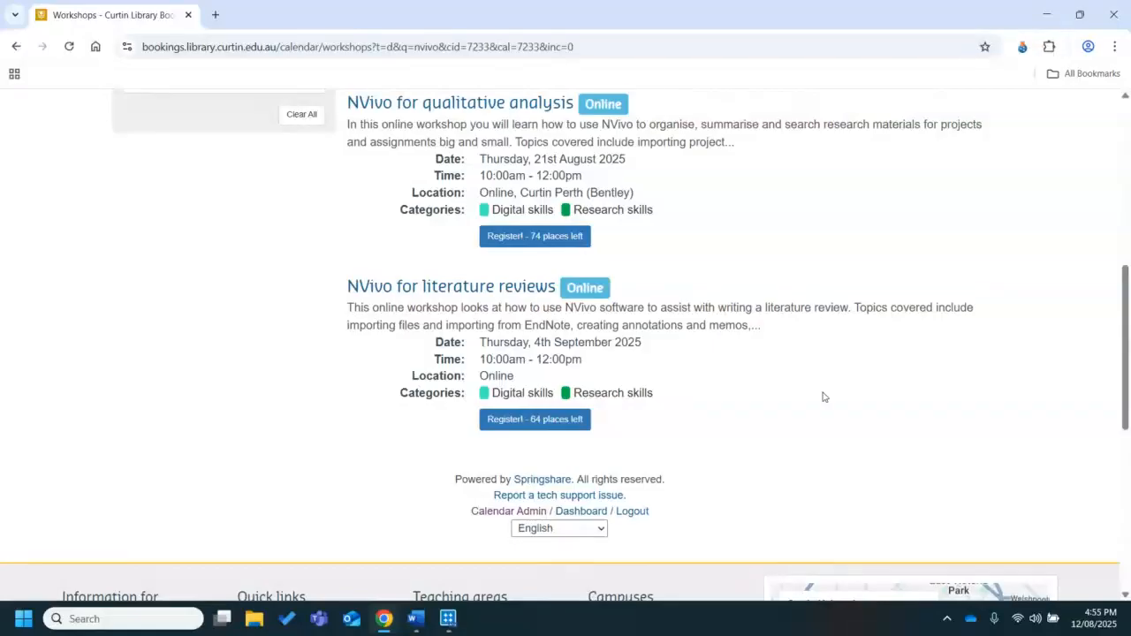
{"action": "left_click", "coordinate": [1043, 14]}
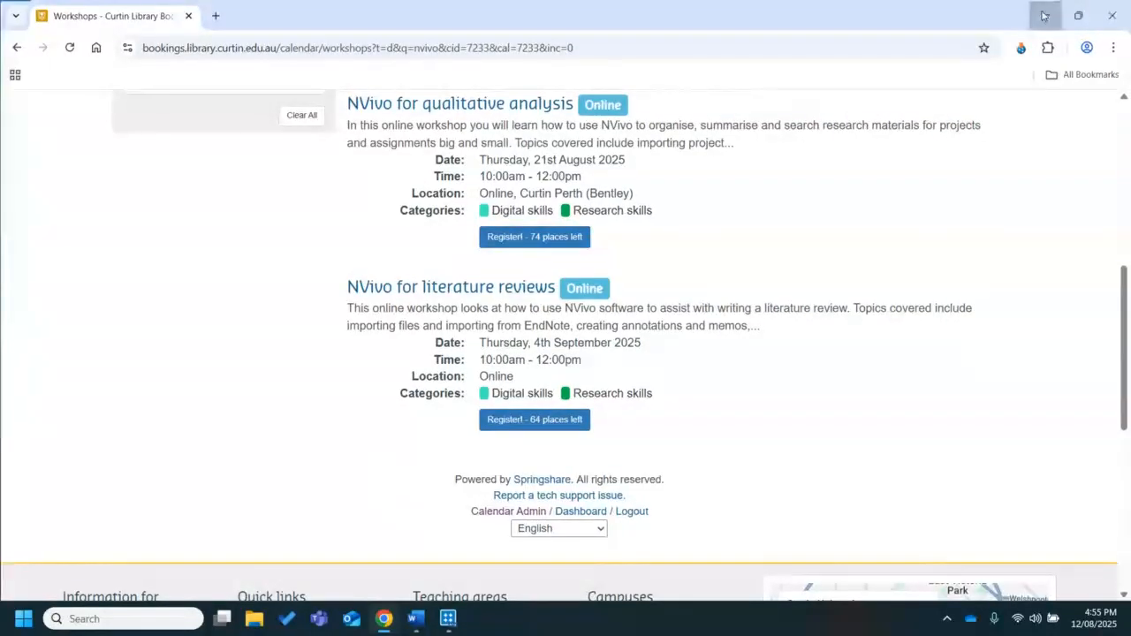